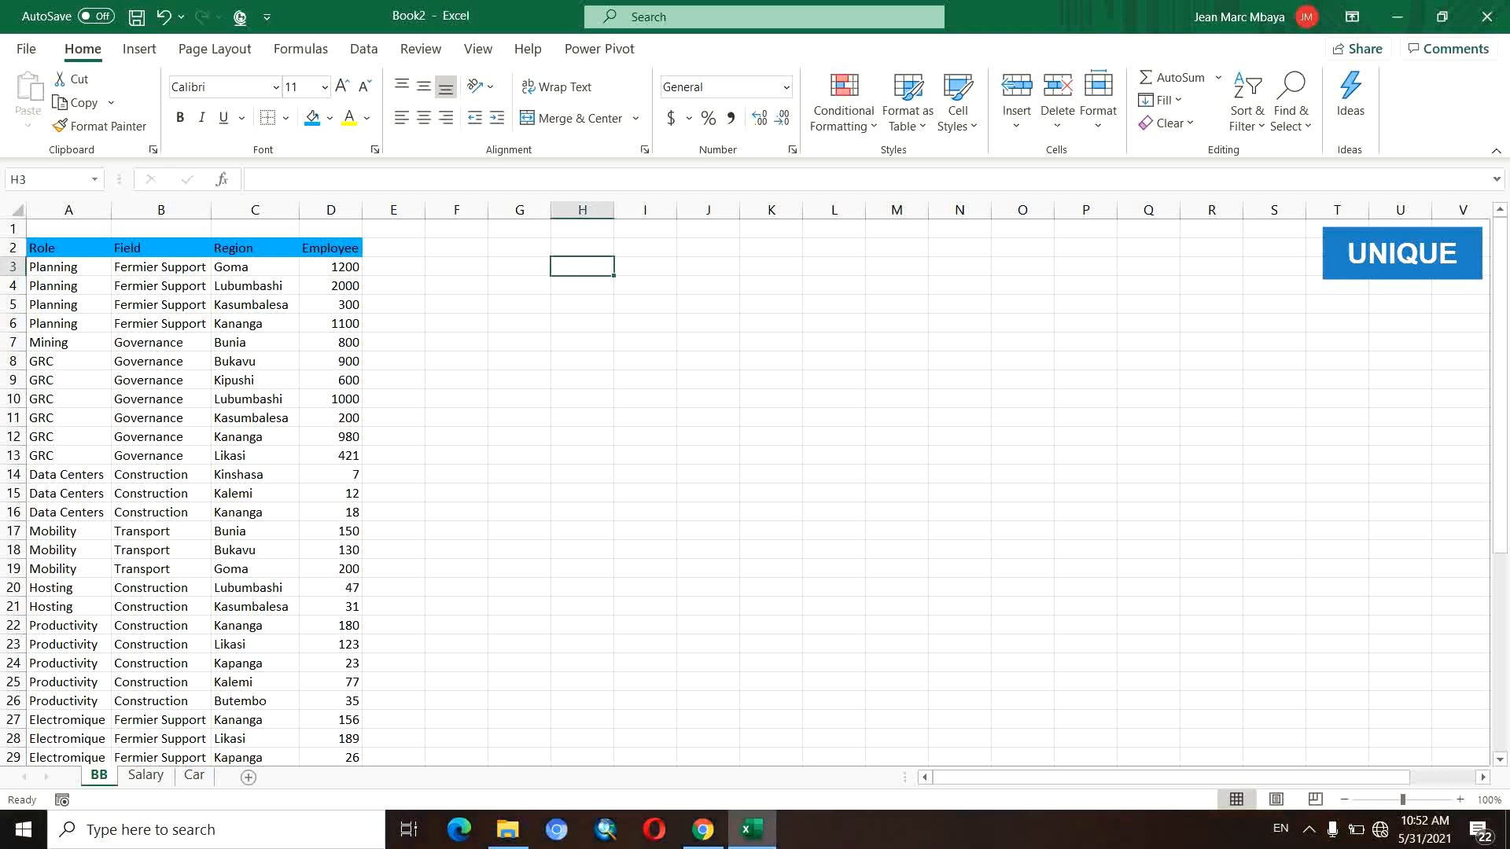
# Enter =UNIQUE(A3:A29) in cell H3 to list the distinct roles, and select the resulting list.
pyautogui.write('=')
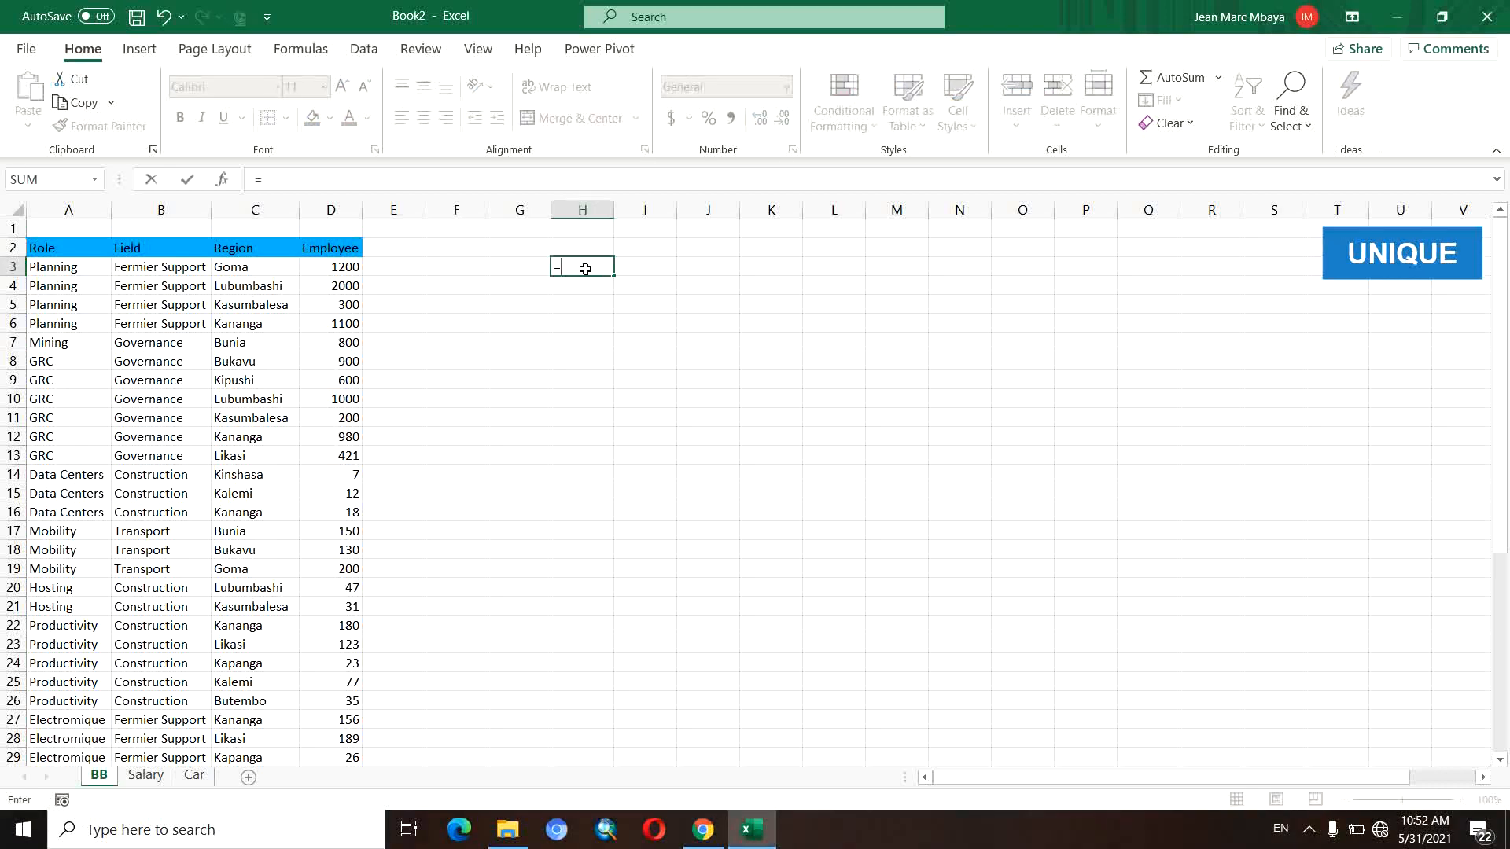
pyautogui.write('unique')
pyautogui.press('Tab')
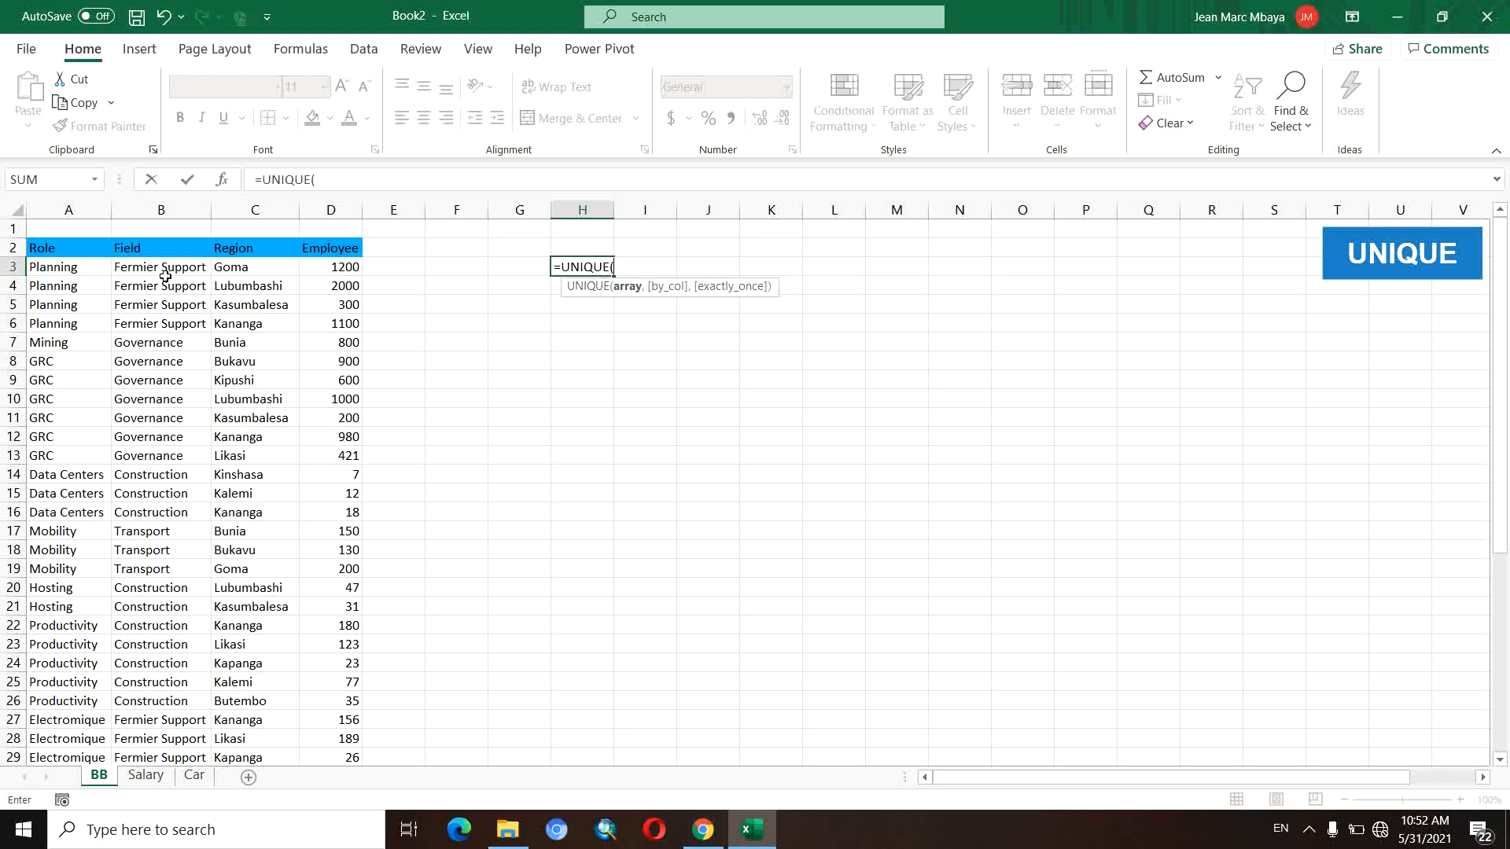
pyautogui.click(35, 270)
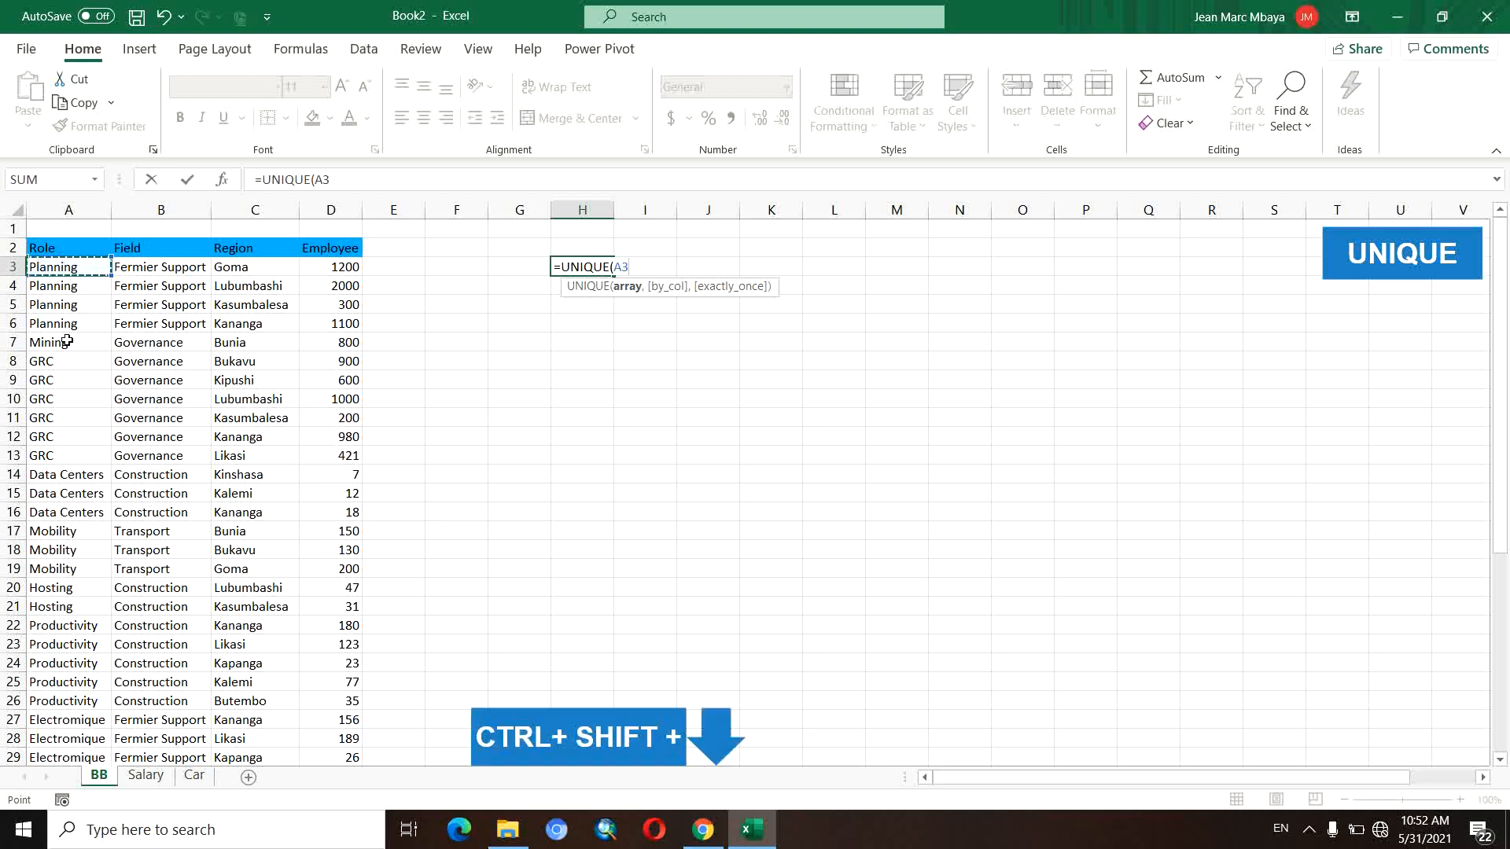
pyautogui.hotkey('ctrl', 'shift', 'Down')
pyautogui.write(')')
pyautogui.press('Return')
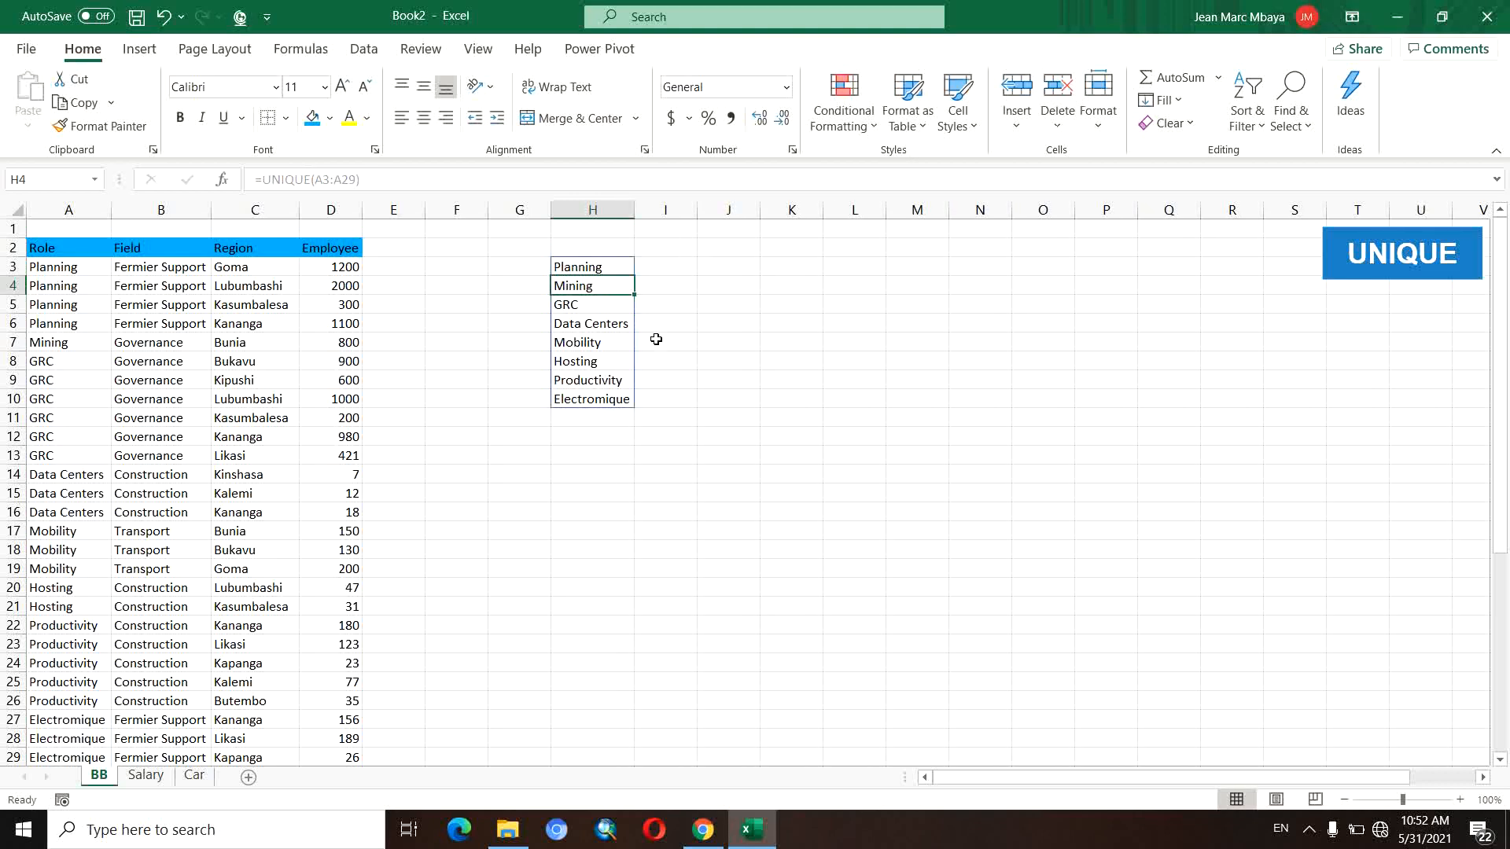
pyautogui.moveTo(597, 267); pyautogui.dragTo(618, 401)
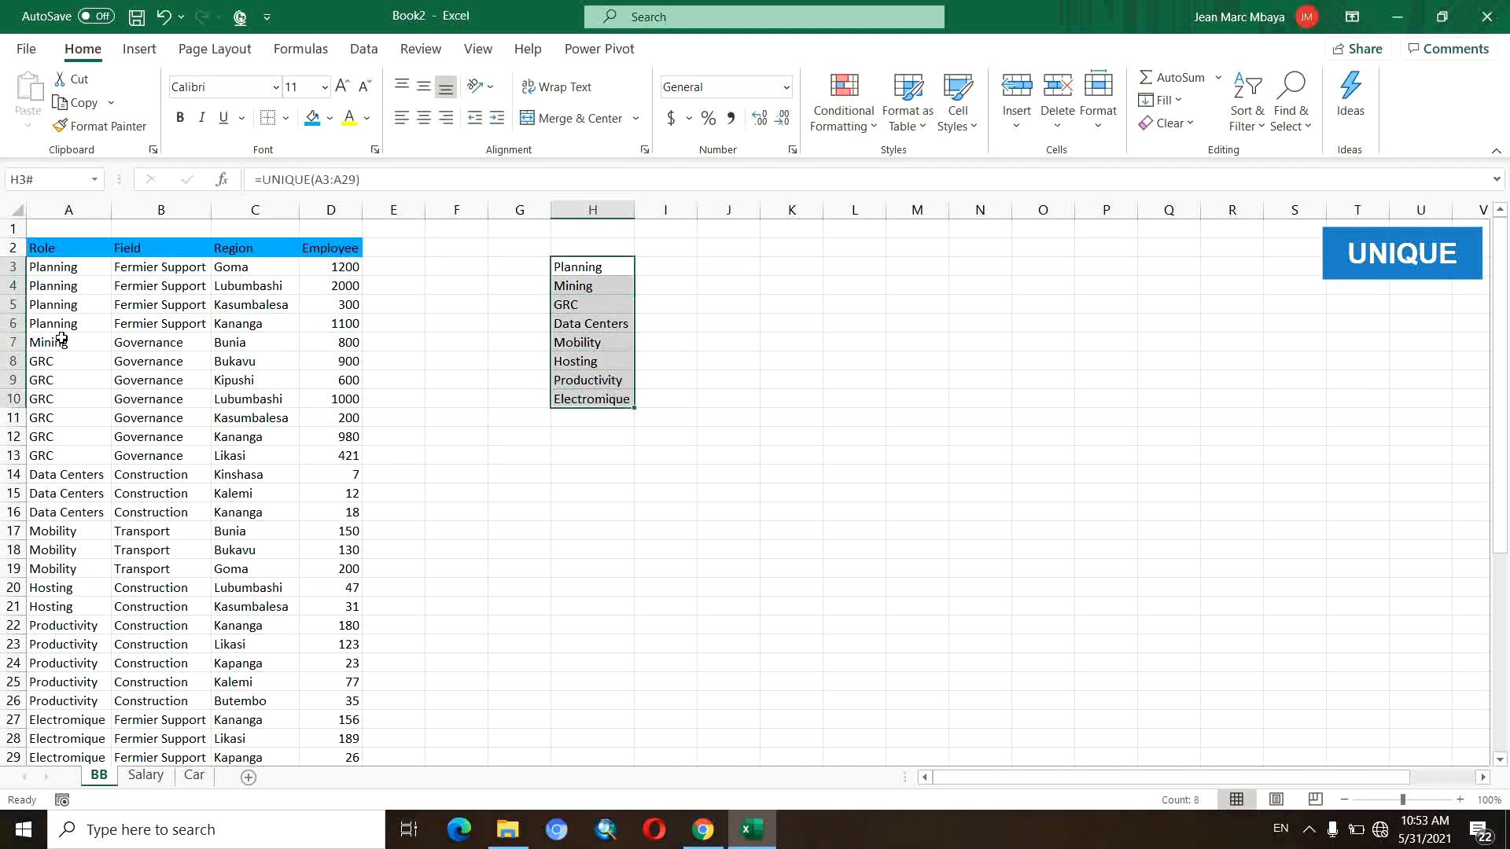
# Enter =UNIQUE(A3:B29) in cell J3 to list the distinct role and field combinations.
pyautogui.click(744, 267)
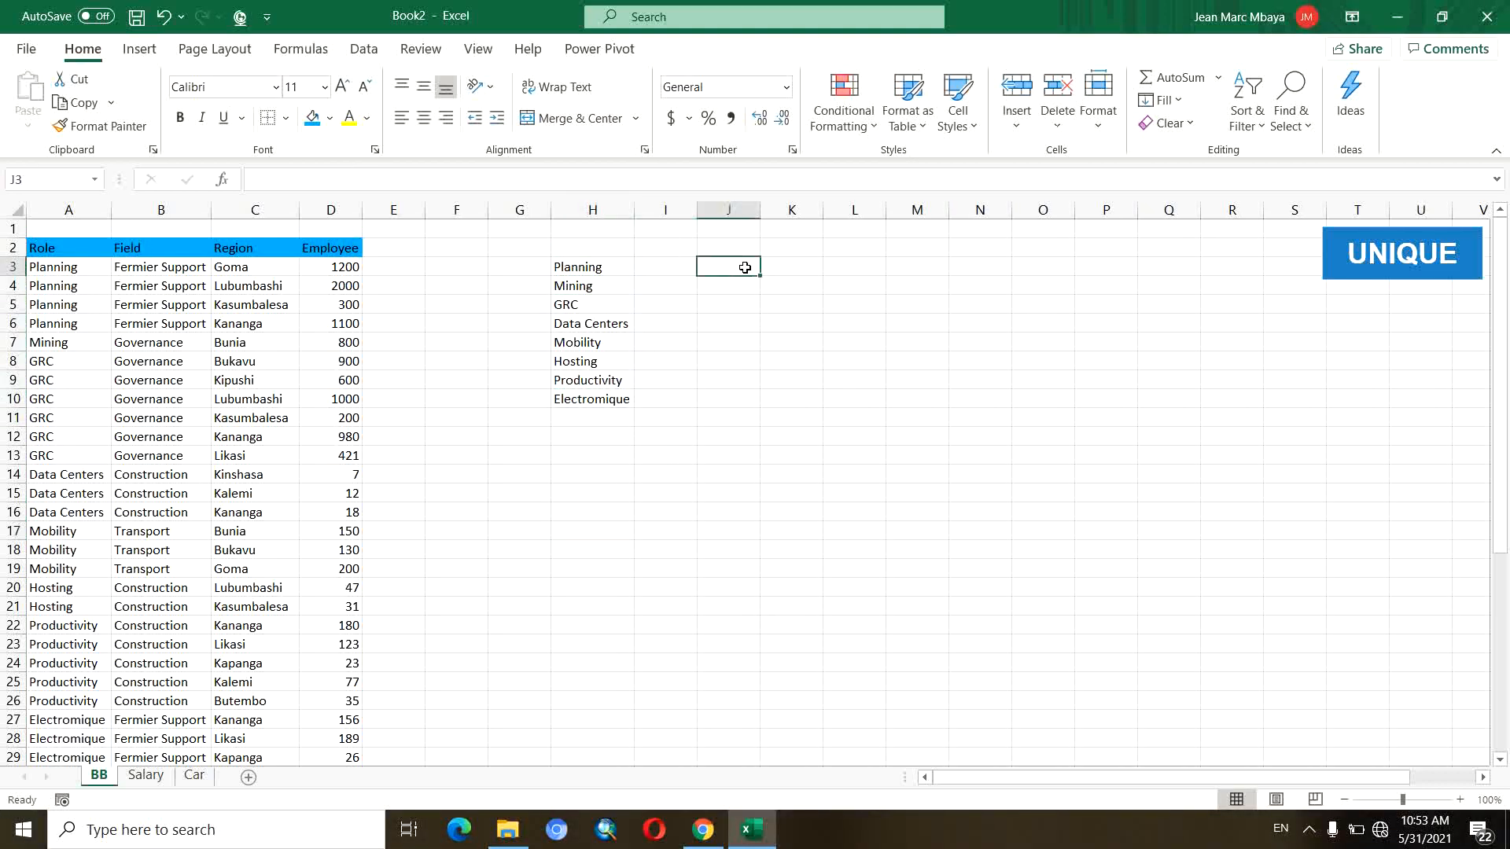
pyautogui.write('=uni')
pyautogui.press('Tab')
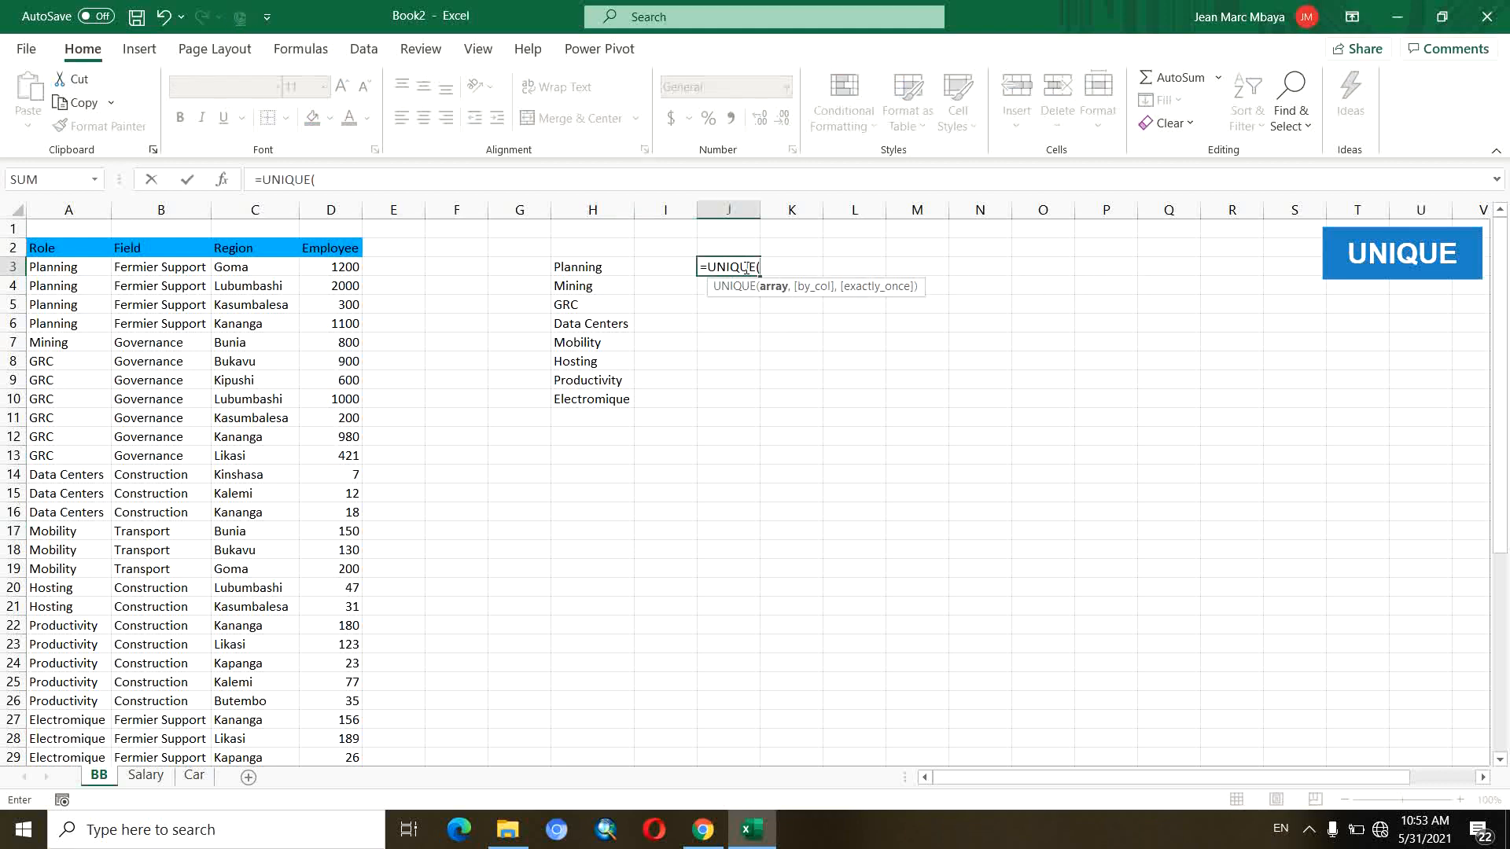
pyautogui.moveTo(67, 271); pyautogui.dragTo(154, 274)
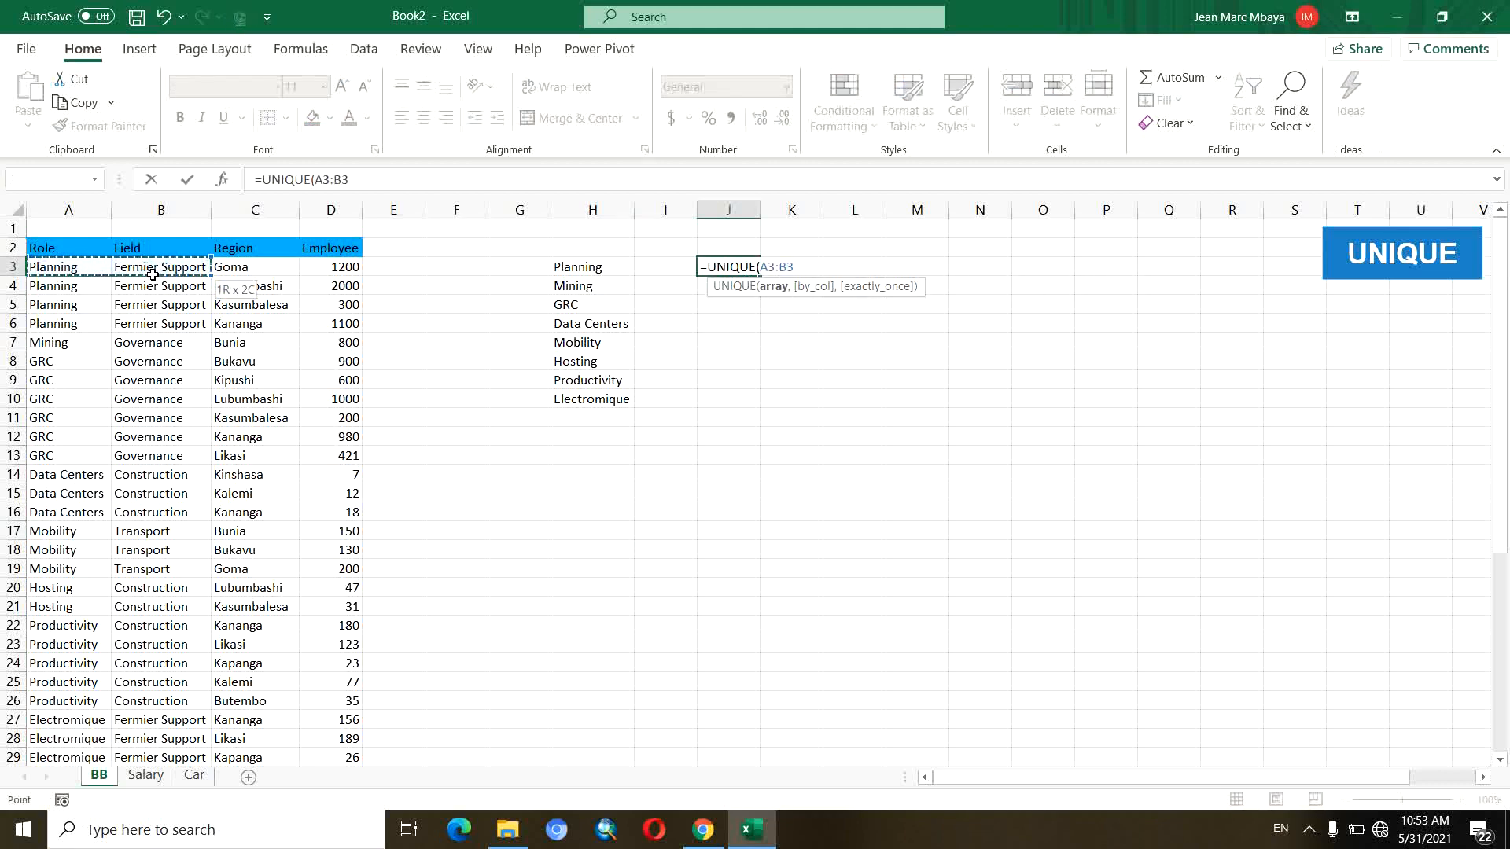
pyautogui.hotkey('ctrl', 'shift', 'Down')
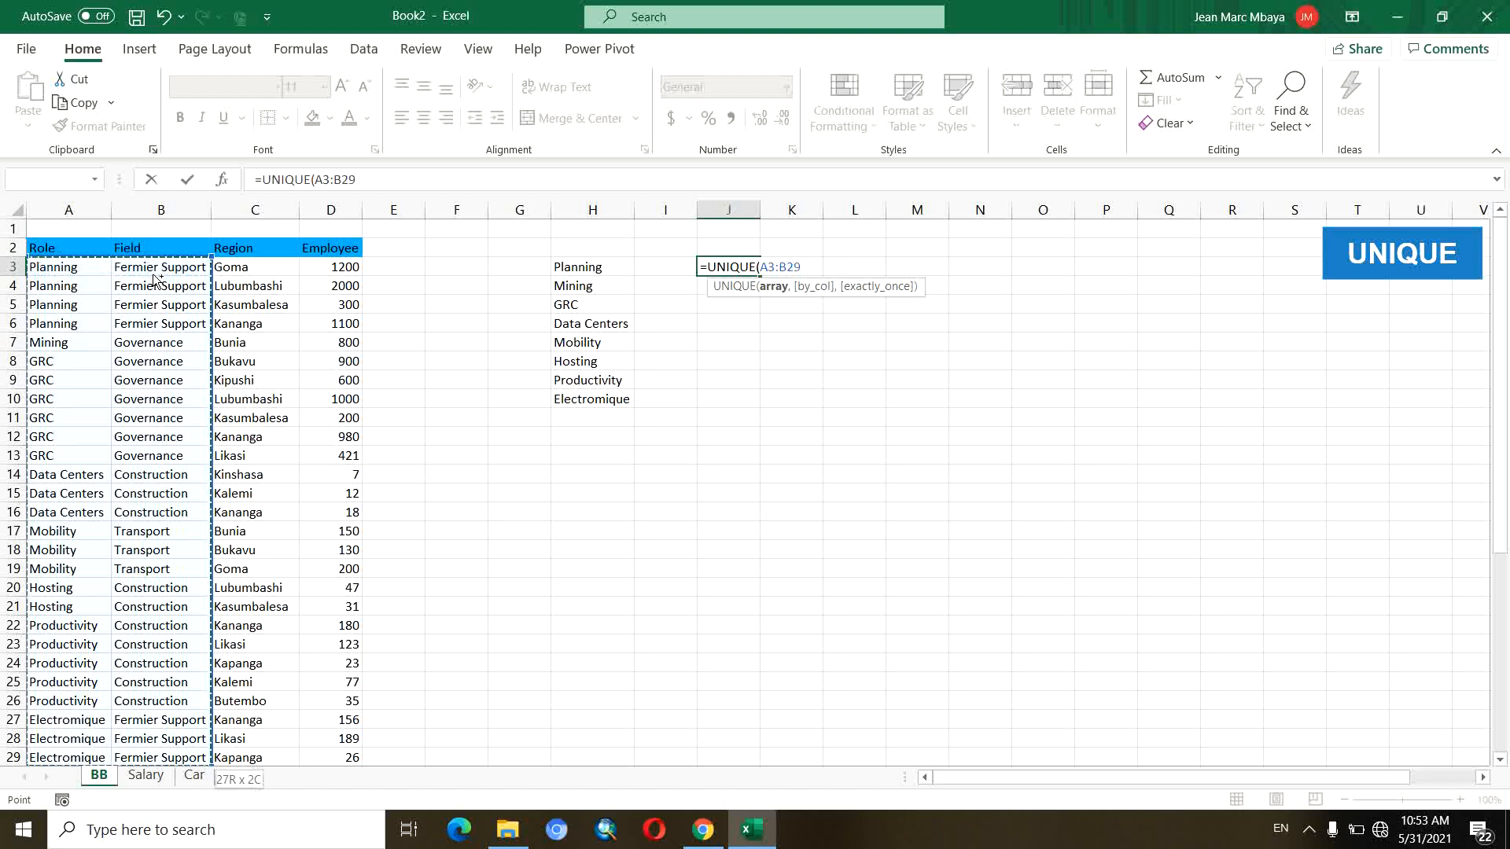
pyautogui.write(')')
pyautogui.press('Return')
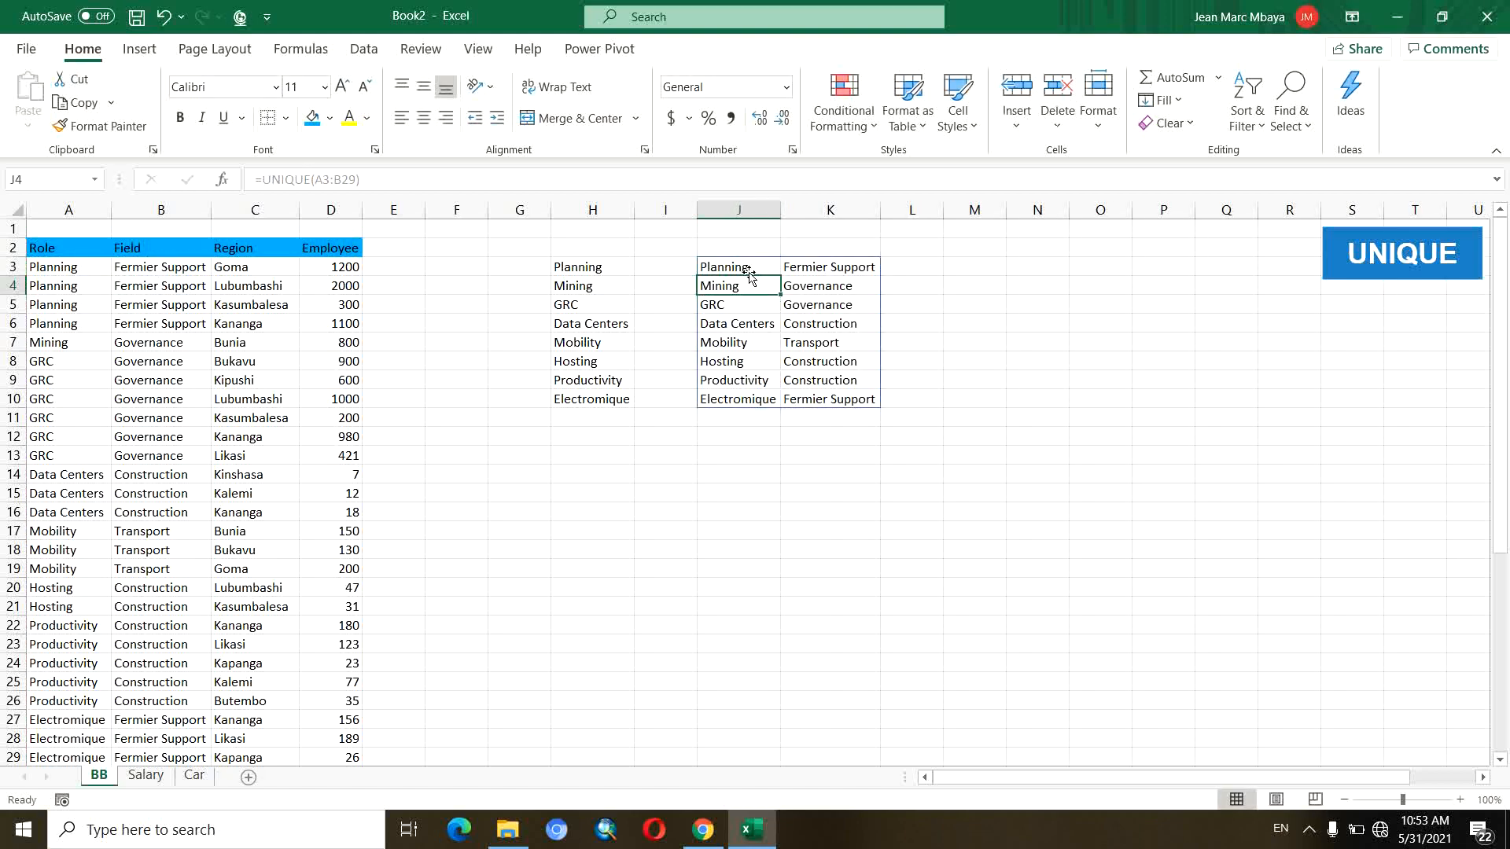
pyautogui.moveTo(747, 267); pyautogui.dragTo(751, 399)
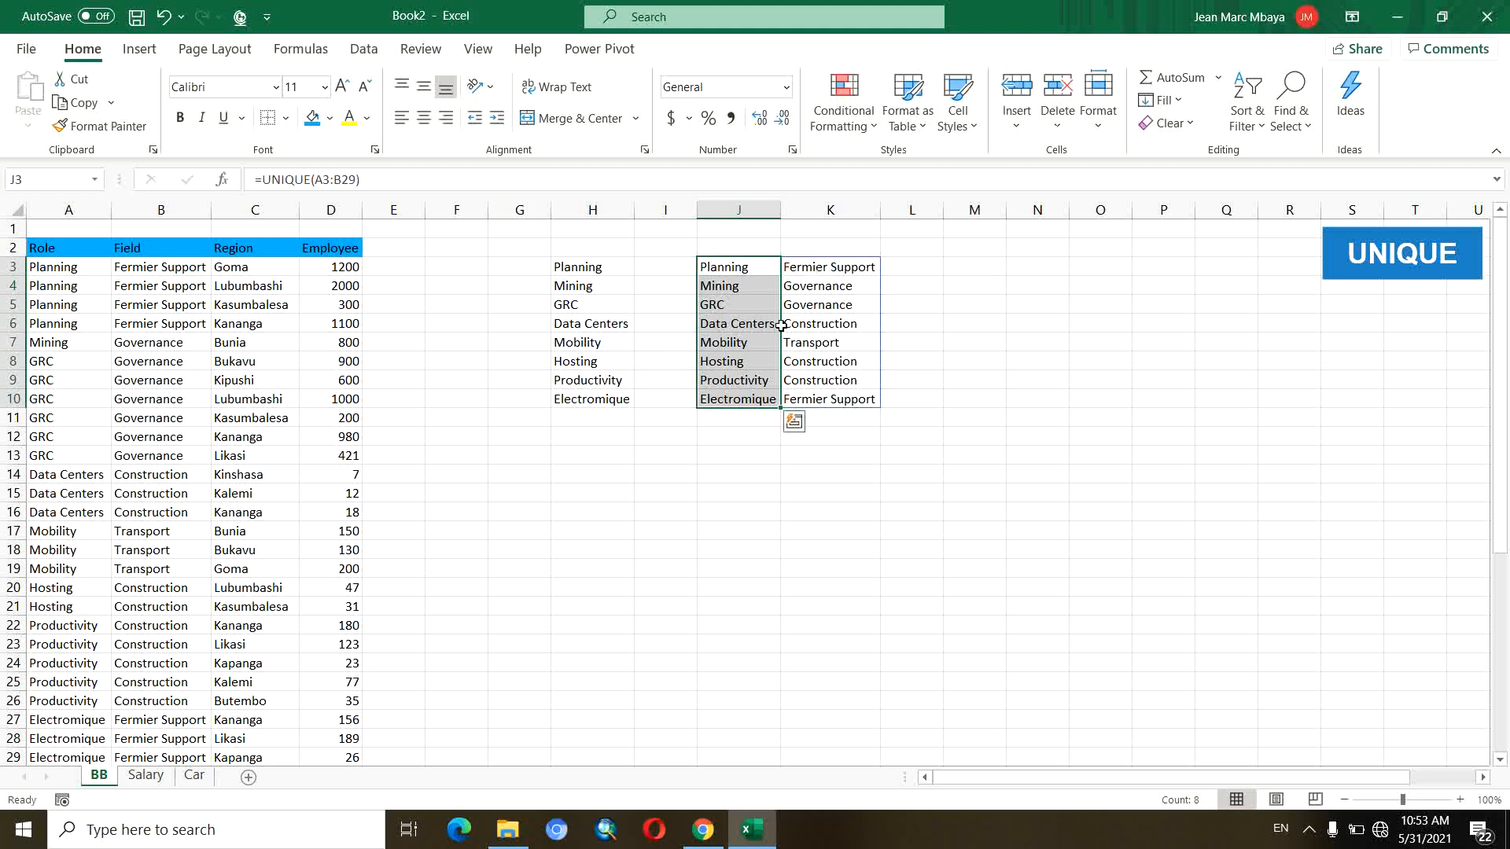
# Enter =UNIQUE(C3:C29,FALSE,TRUE) in cell H12 to return only the regions that appear exactly once.
pyautogui.click(592, 435)
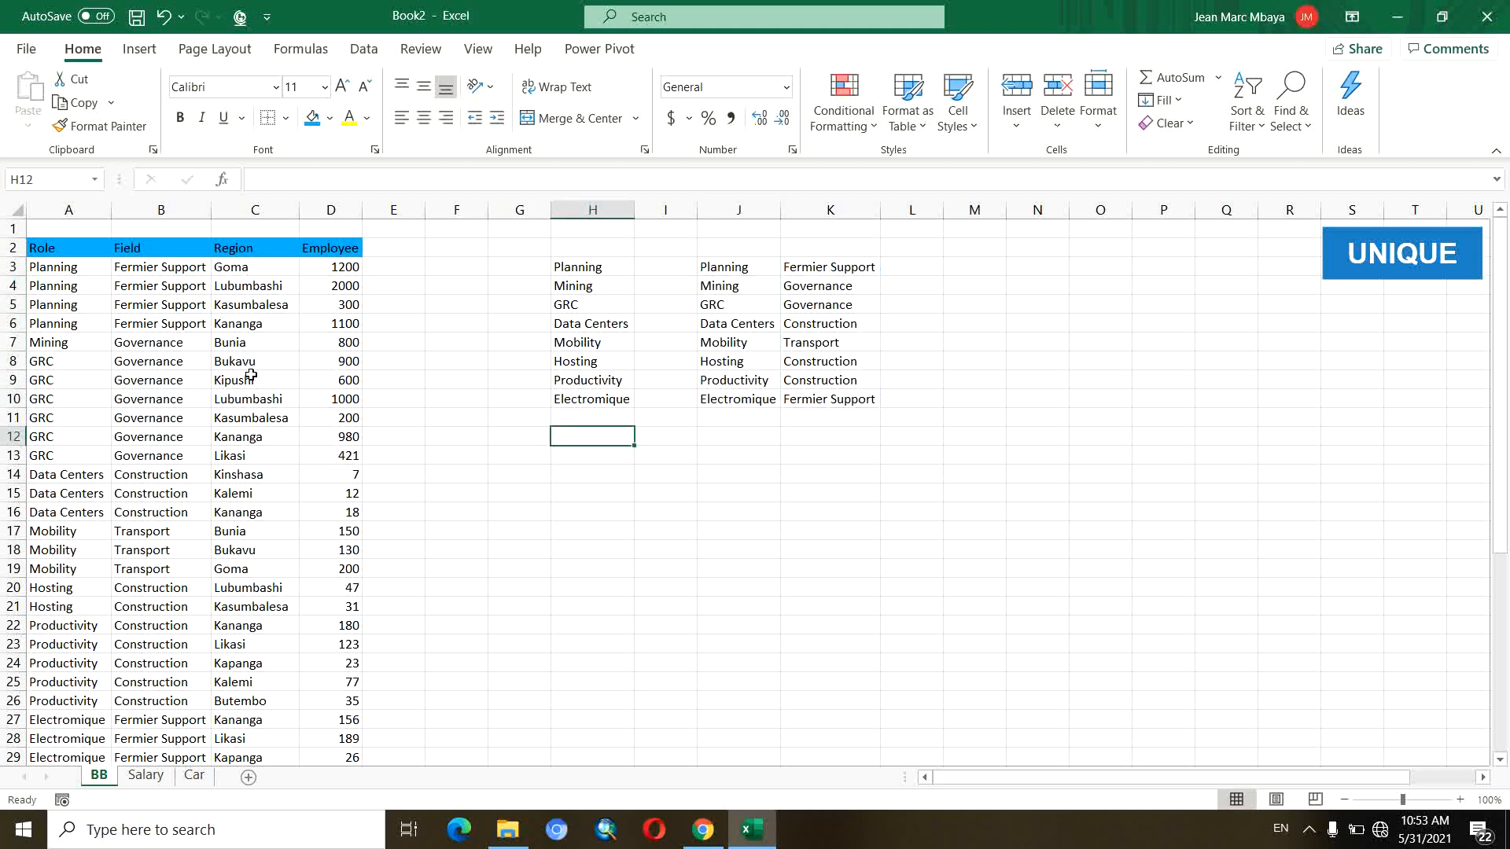
pyautogui.write('=')
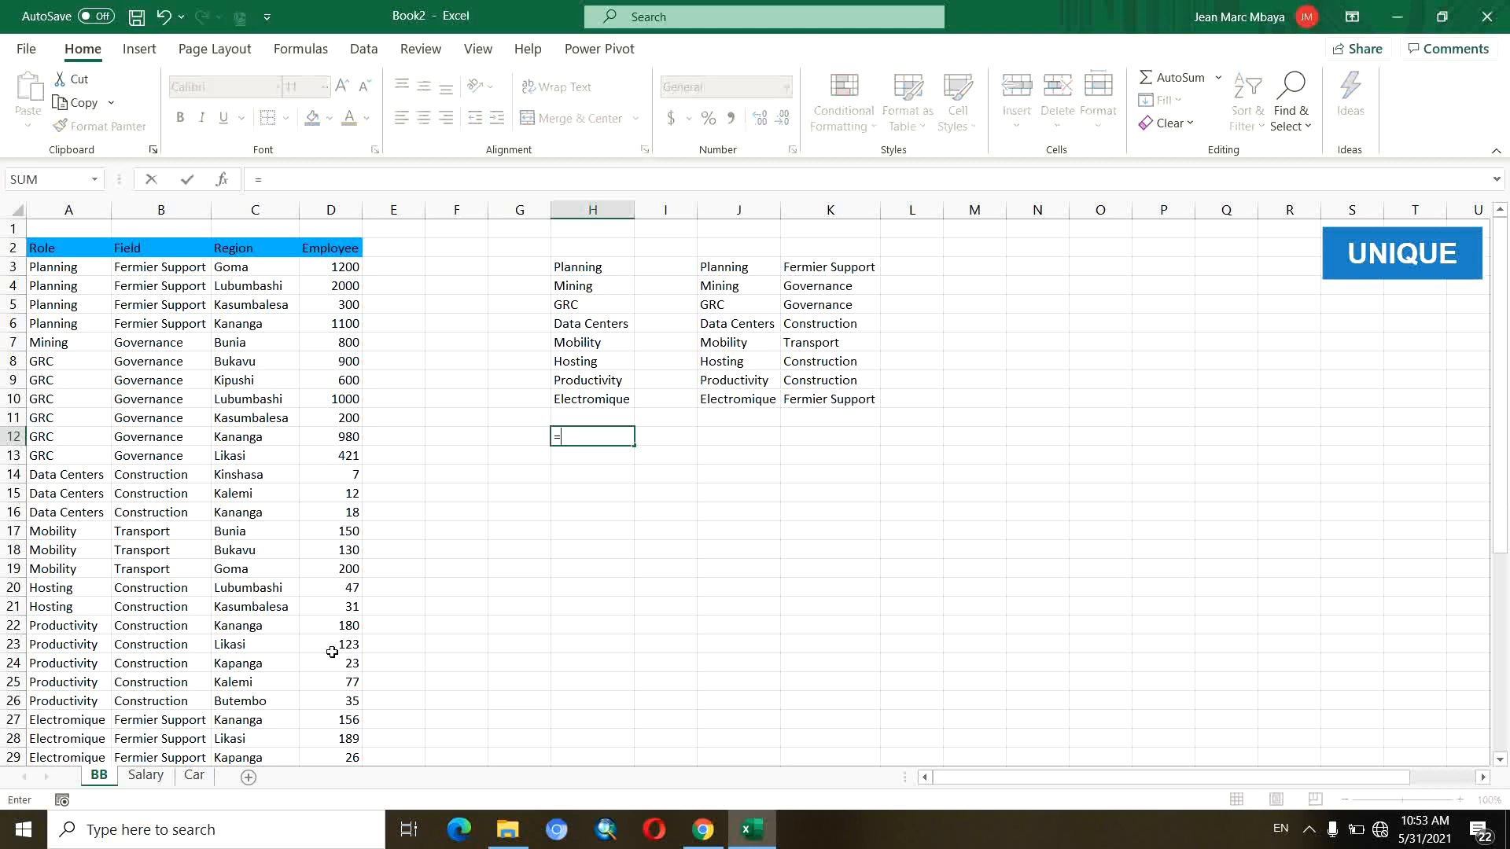
pyautogui.write('UNIQUE(')
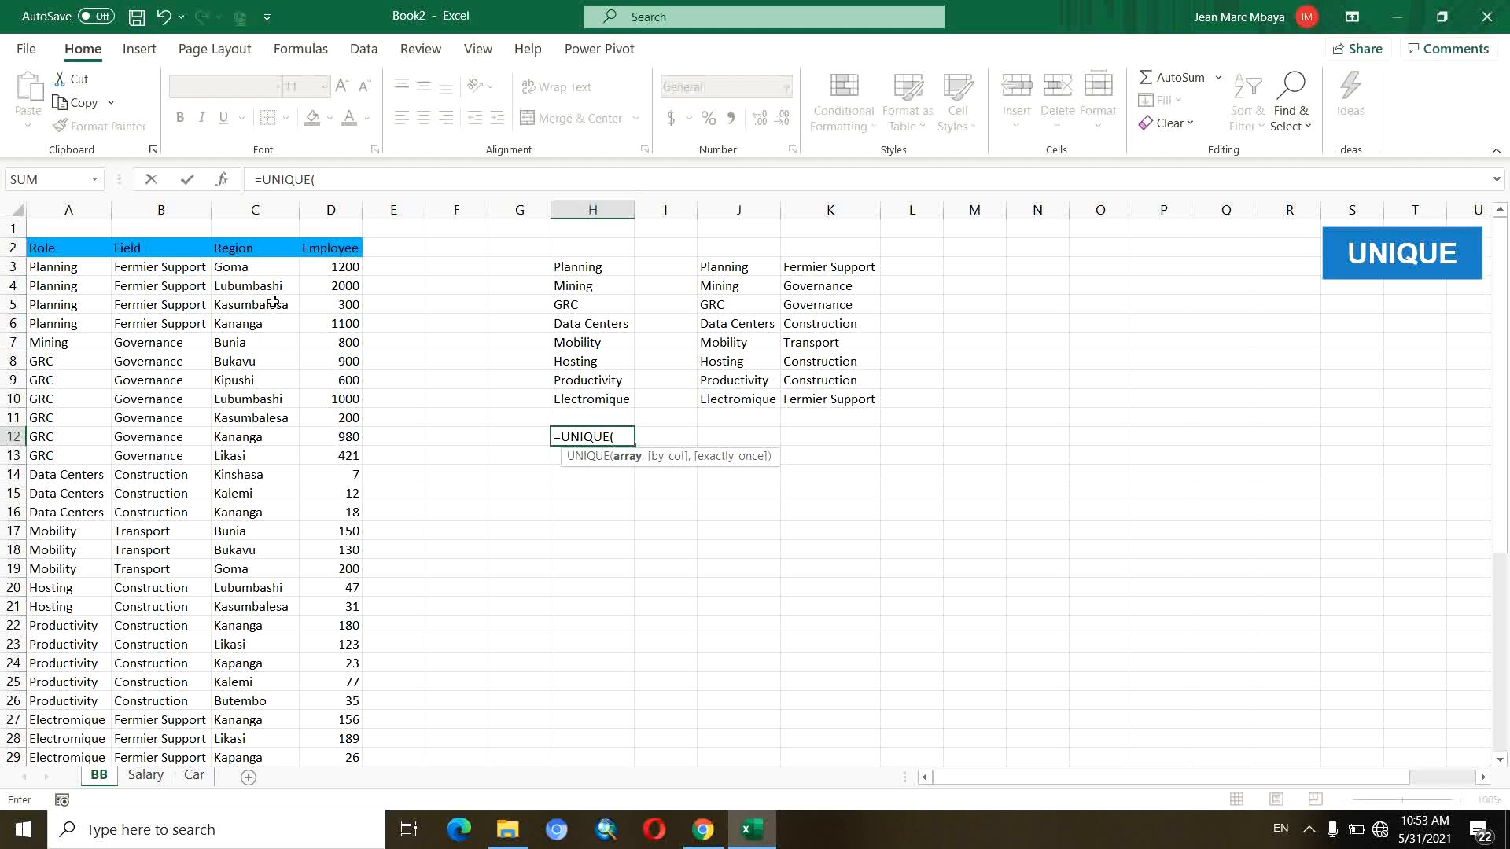
pyautogui.click(264, 267)
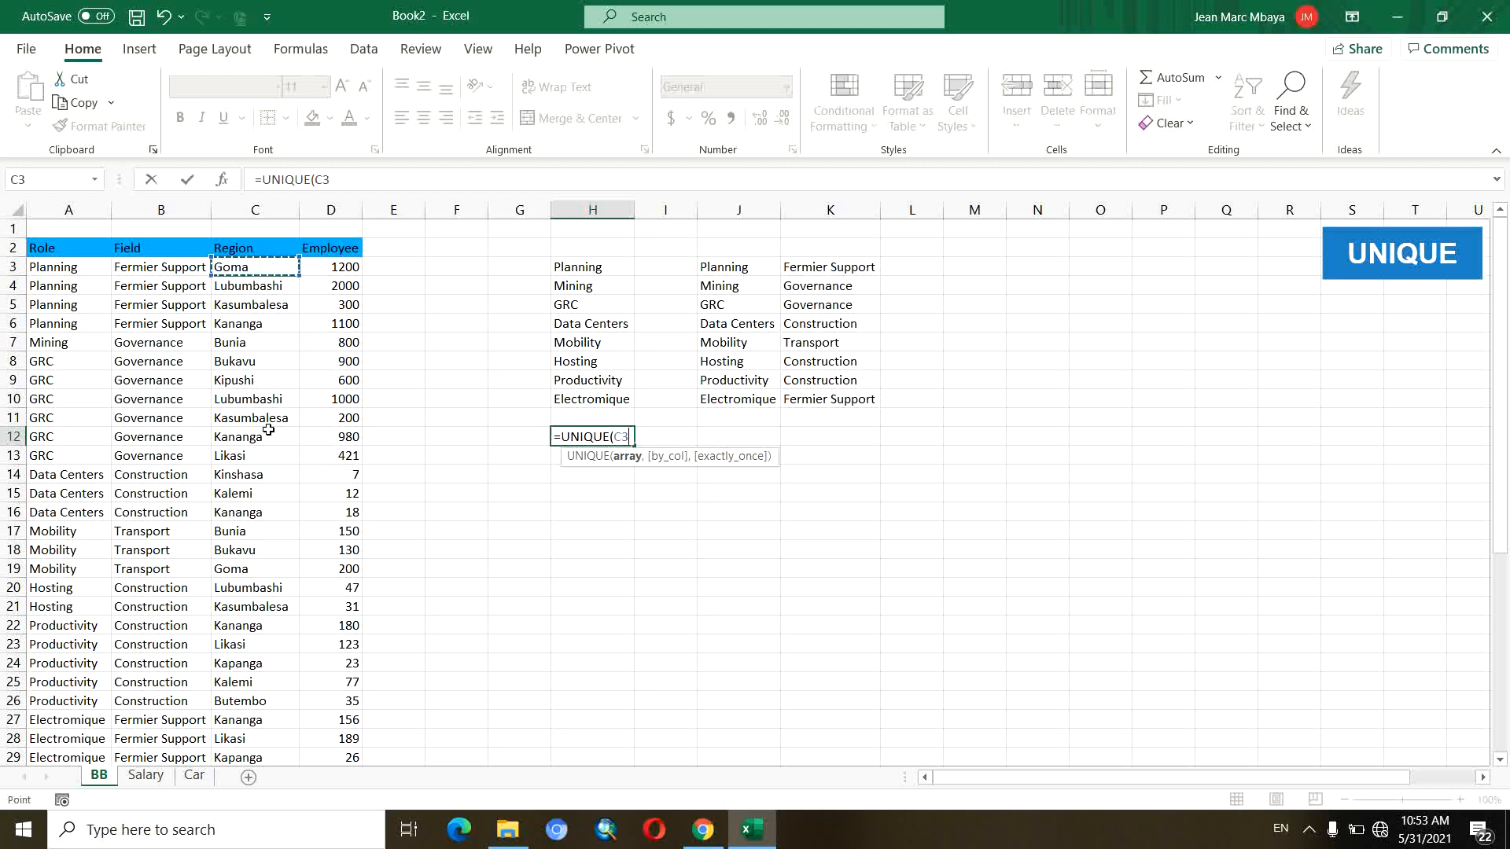
pyautogui.hotkey('ctrl', 'shift', 'Down')
pyautogui.write(',')
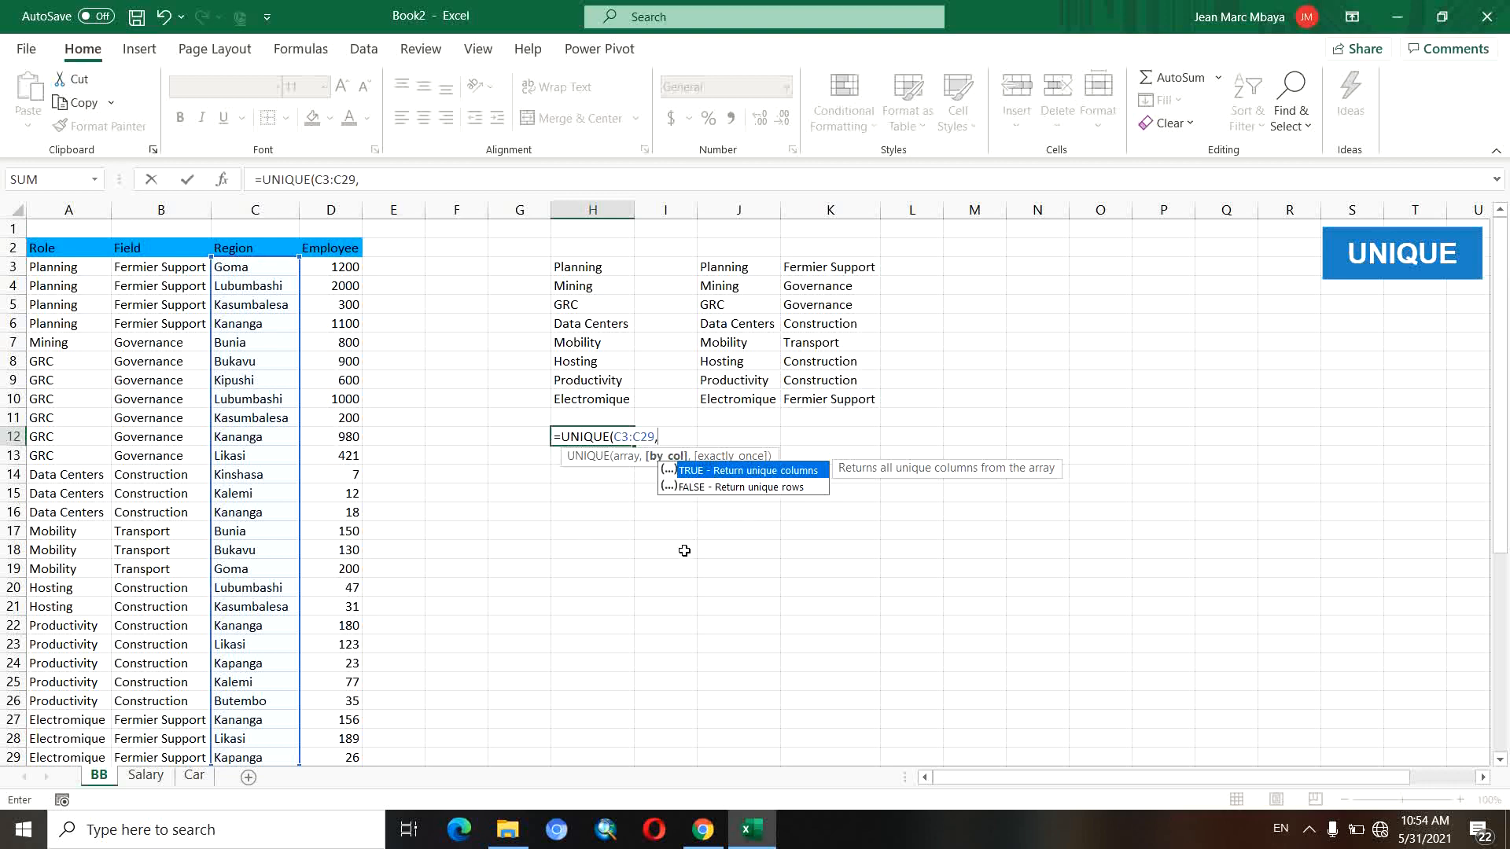
pyautogui.write('false,')
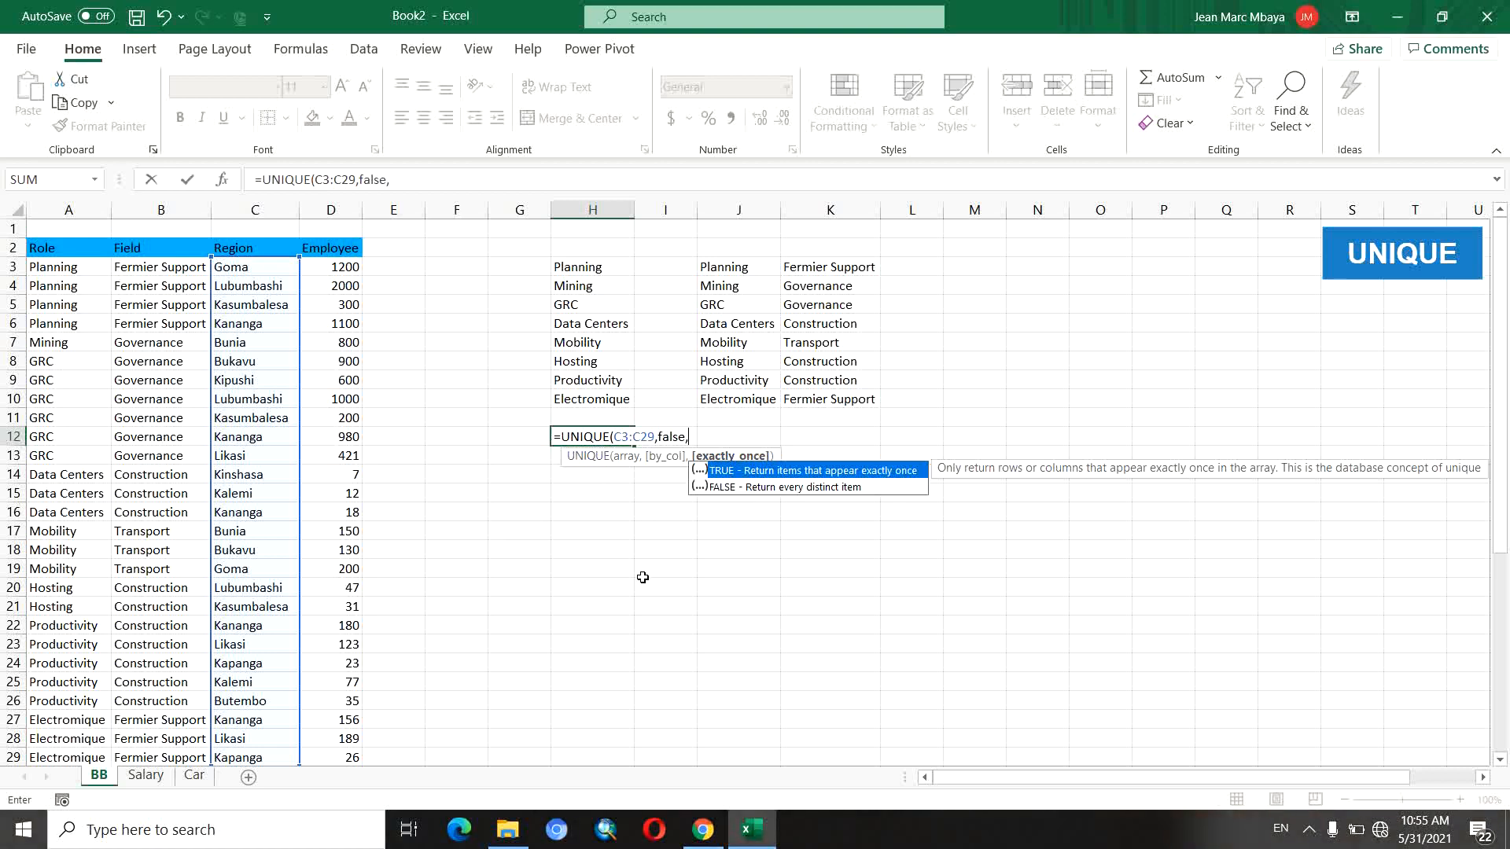
pyautogui.write('true)')
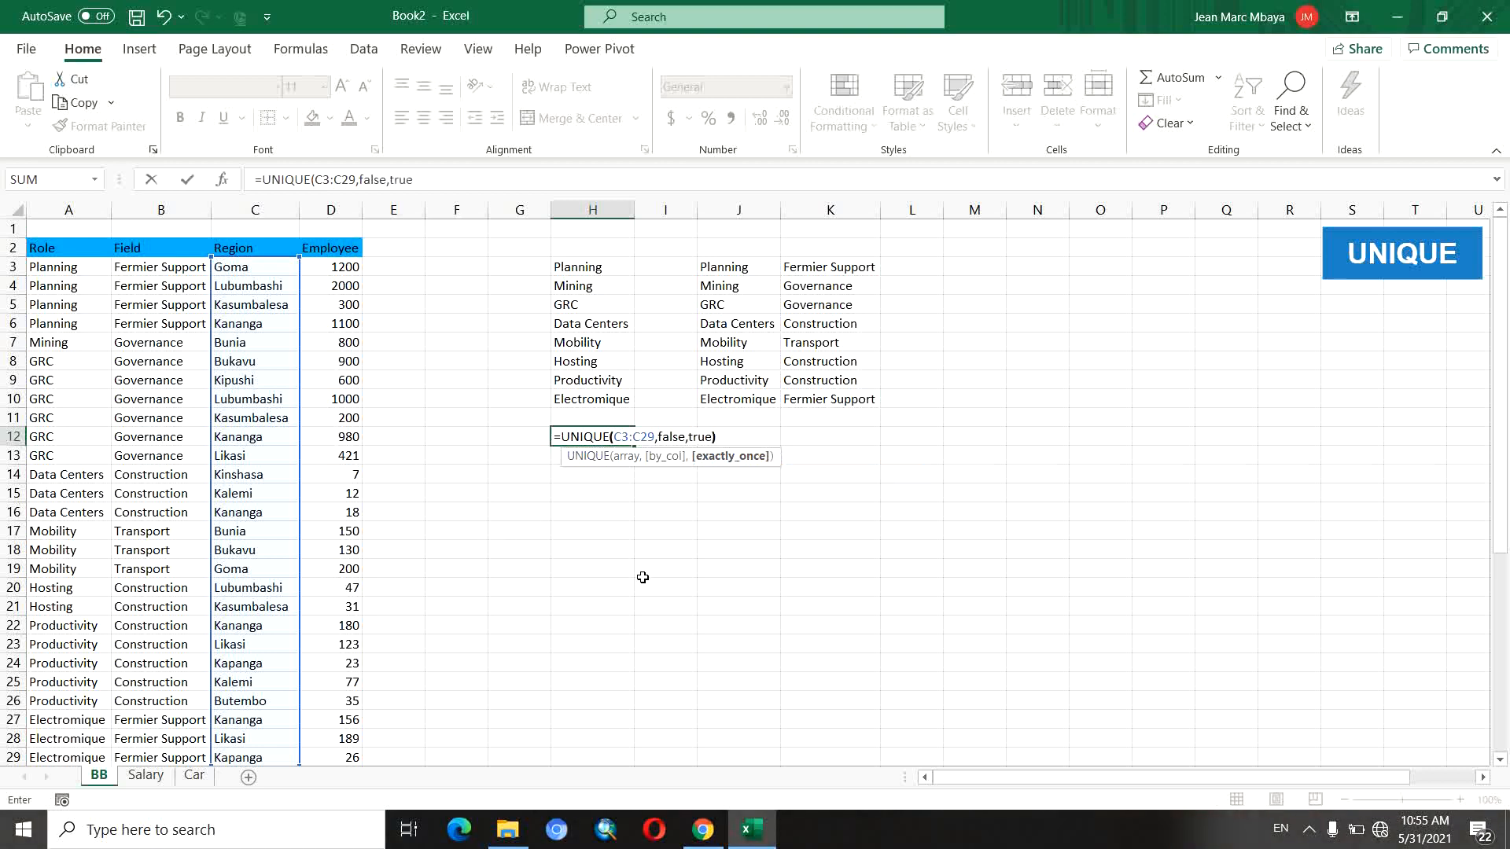
pyautogui.press('Return')
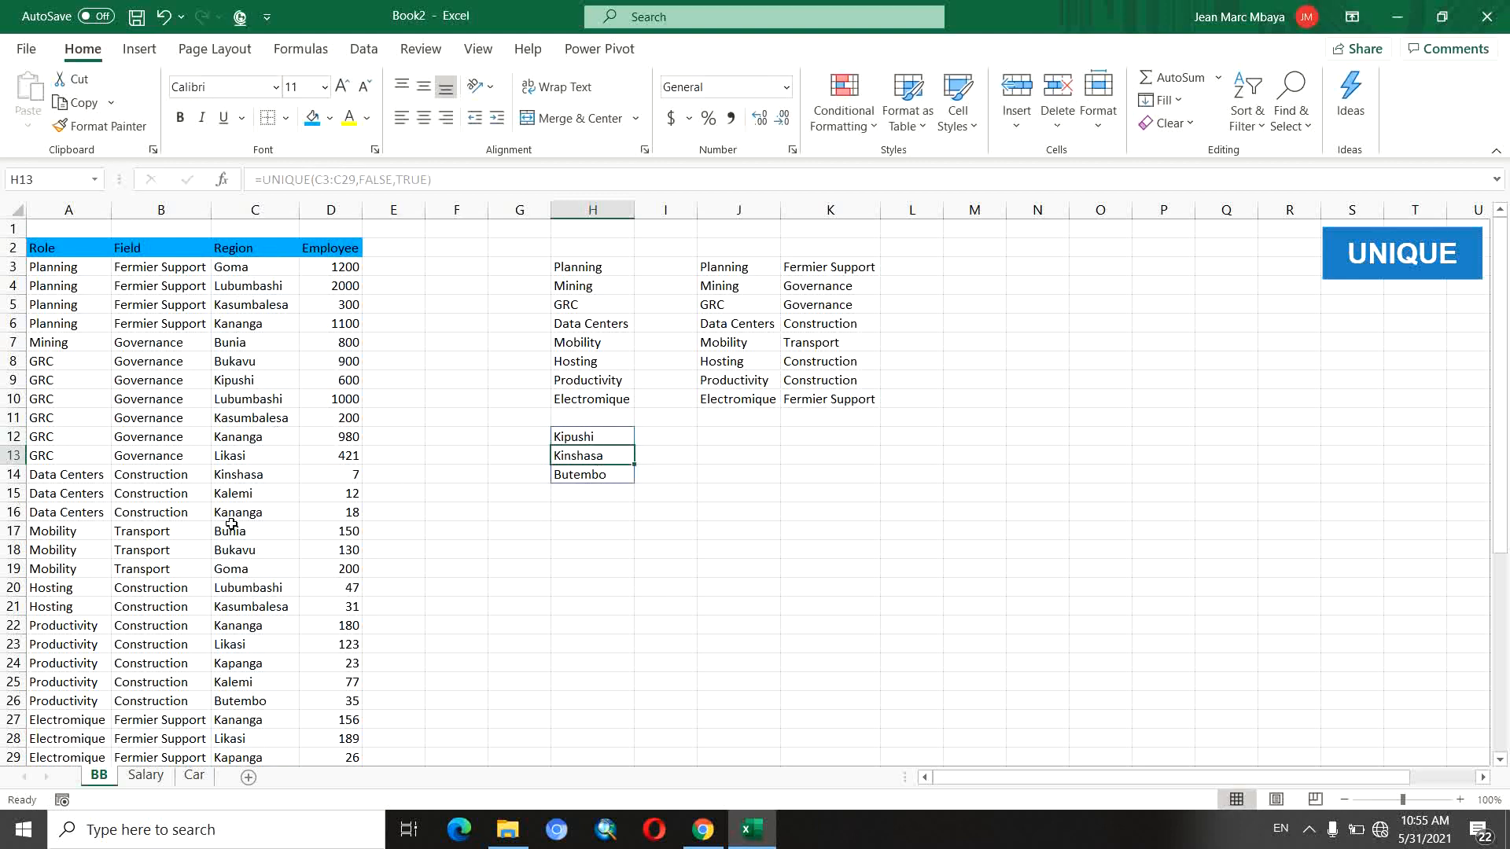
# Inspect the cells of the region list in H12:H14 and the formula behind them.
pyautogui.click(562, 438)
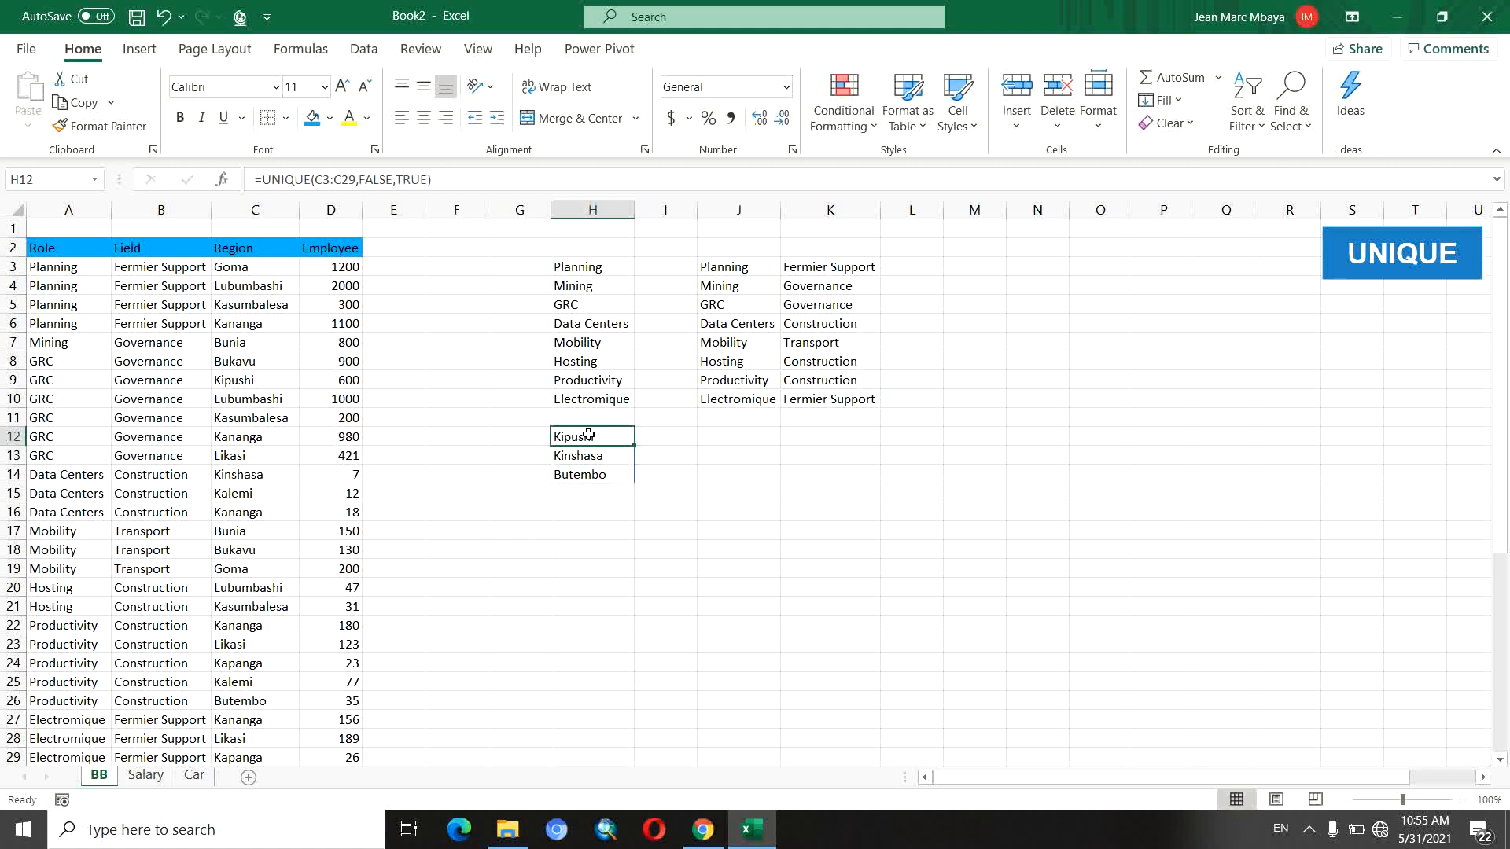
pyautogui.click(588, 450)
pyautogui.click(589, 473)
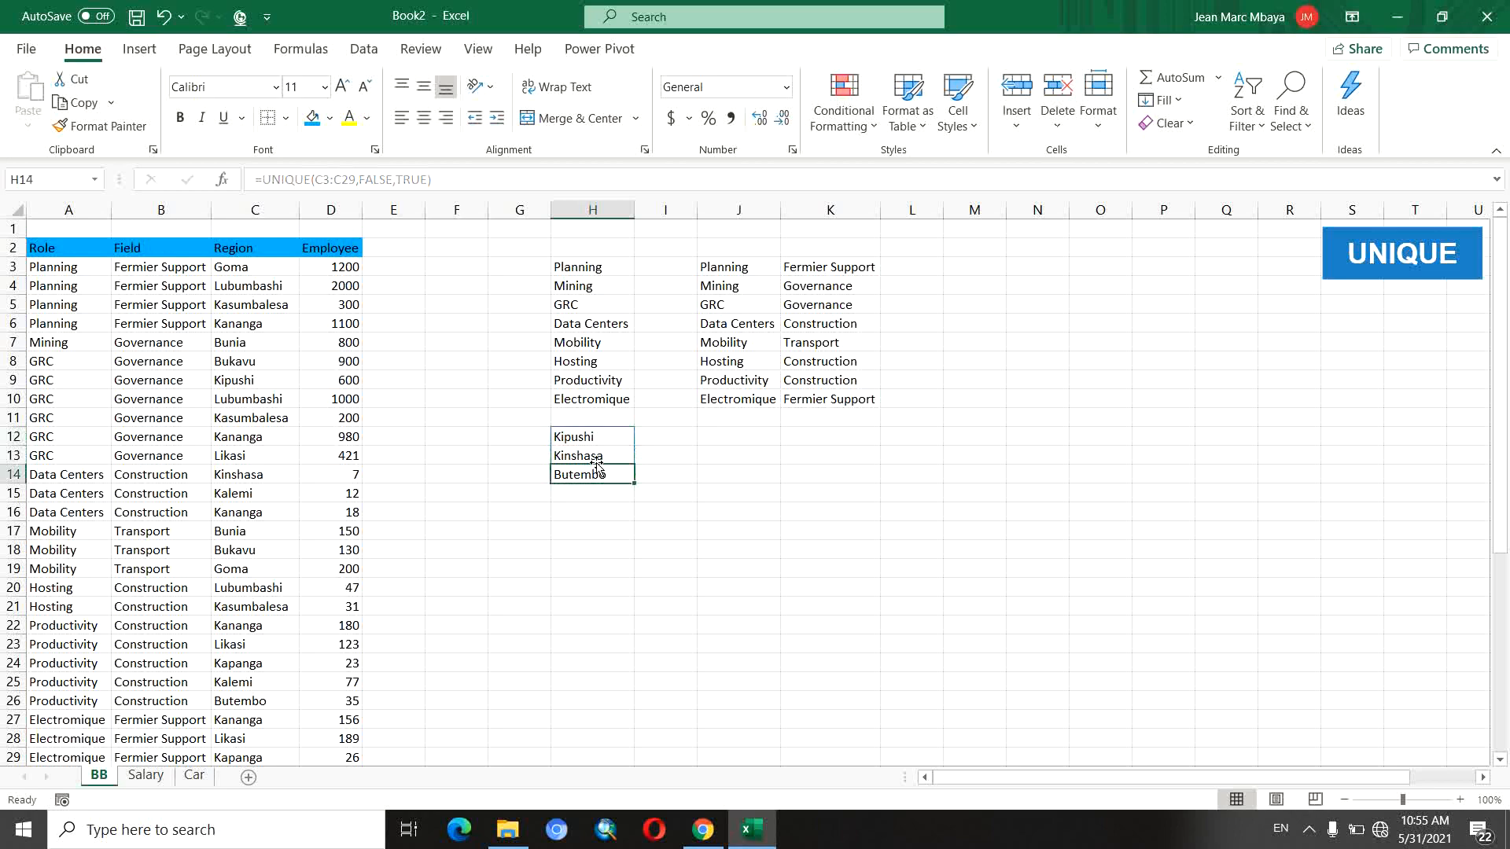
pyautogui.click(596, 454)
pyautogui.click(437, 179)
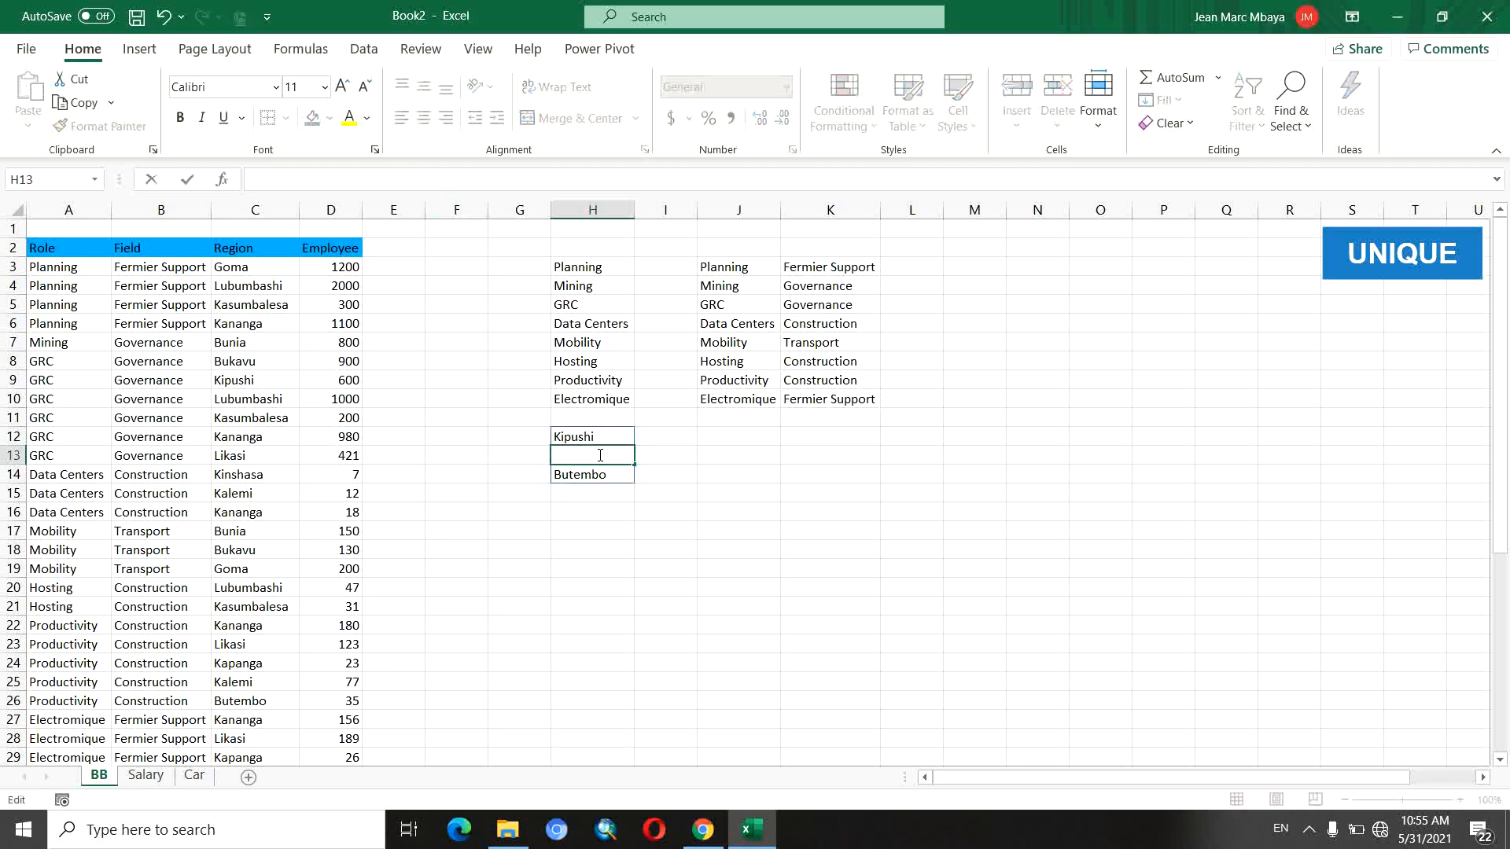
pyautogui.press('Return')
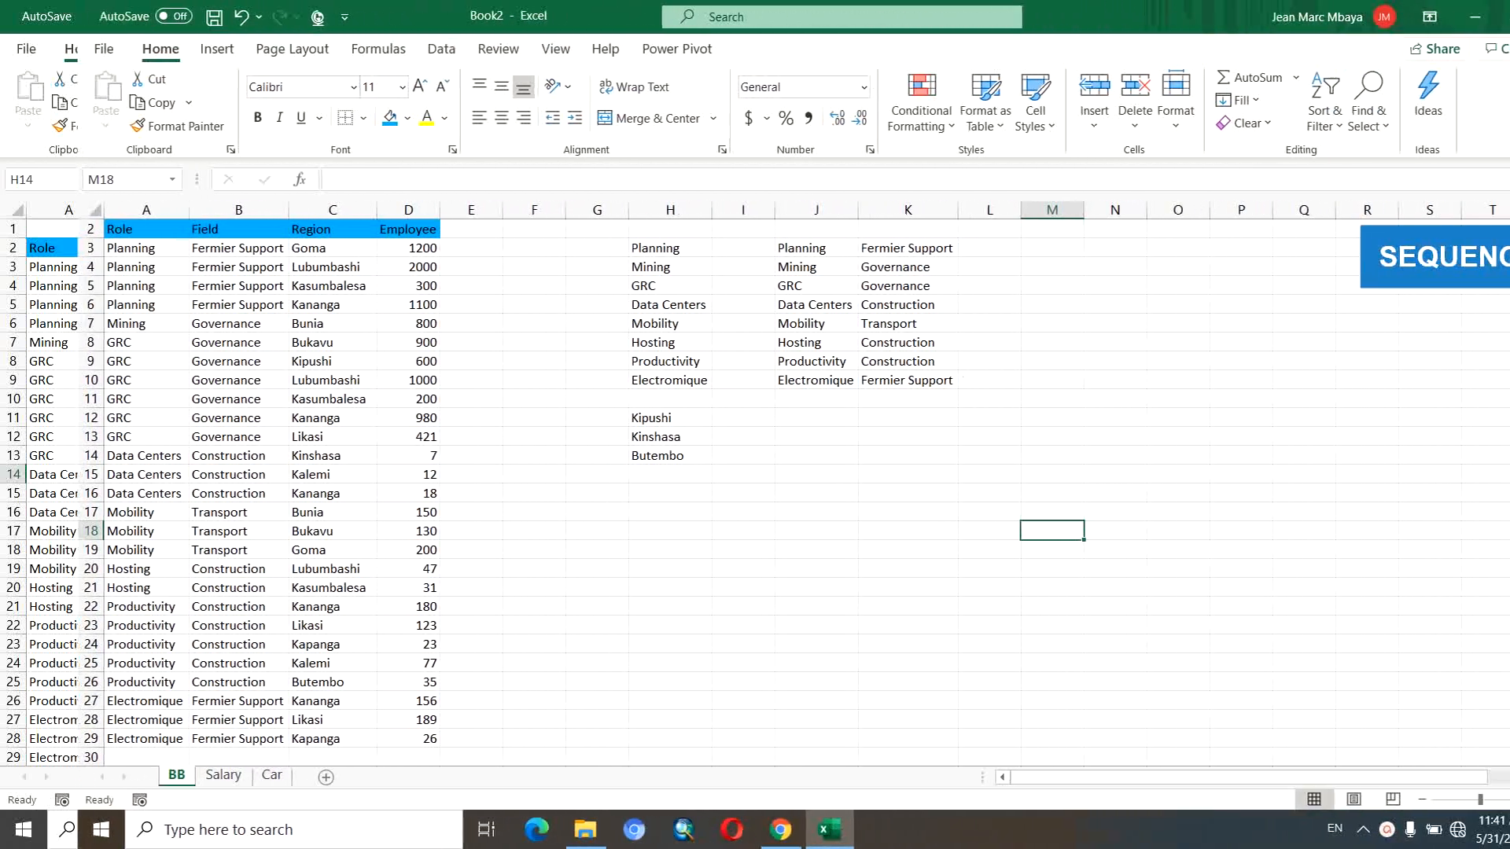
# Enter =SEQUENCE(10) in cell N3 to generate a ten-row number series.
pyautogui.click(1039, 247)
pyautogui.write('=sequ')
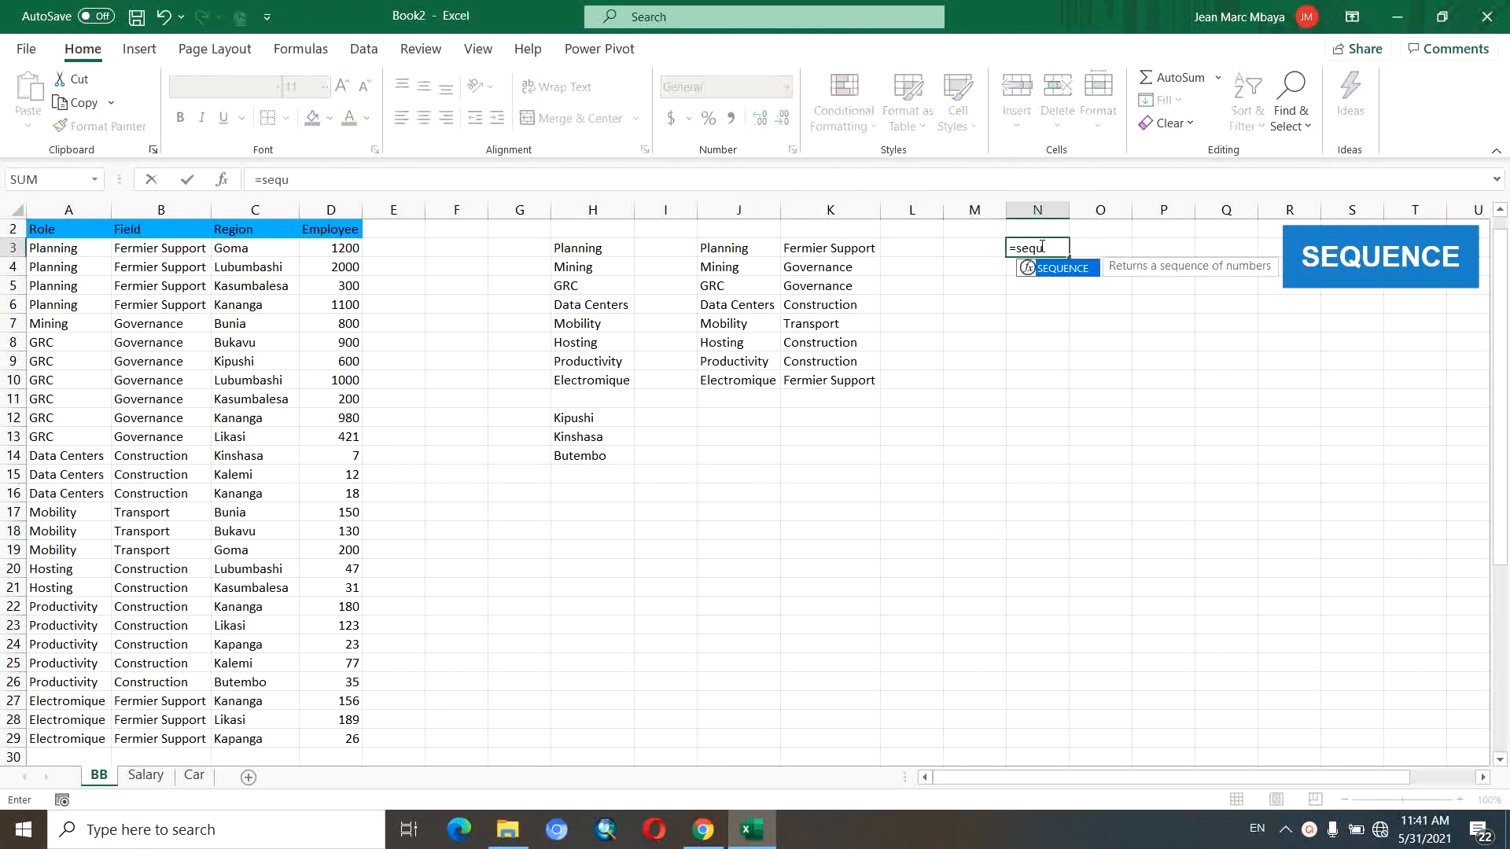
pyautogui.press('Tab')
pyautogui.write('10)')
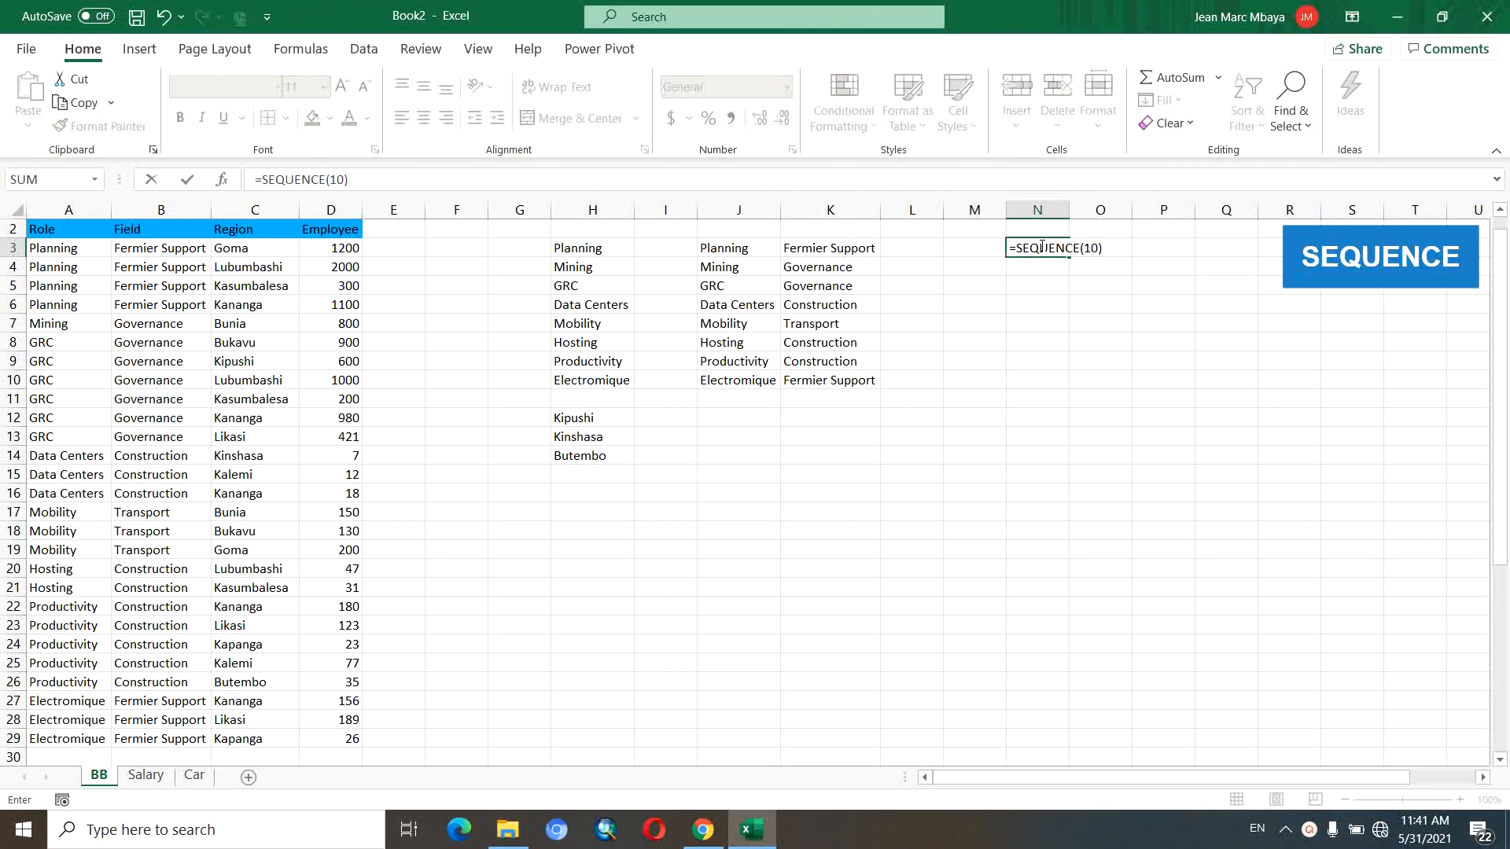
pyautogui.press('Return')
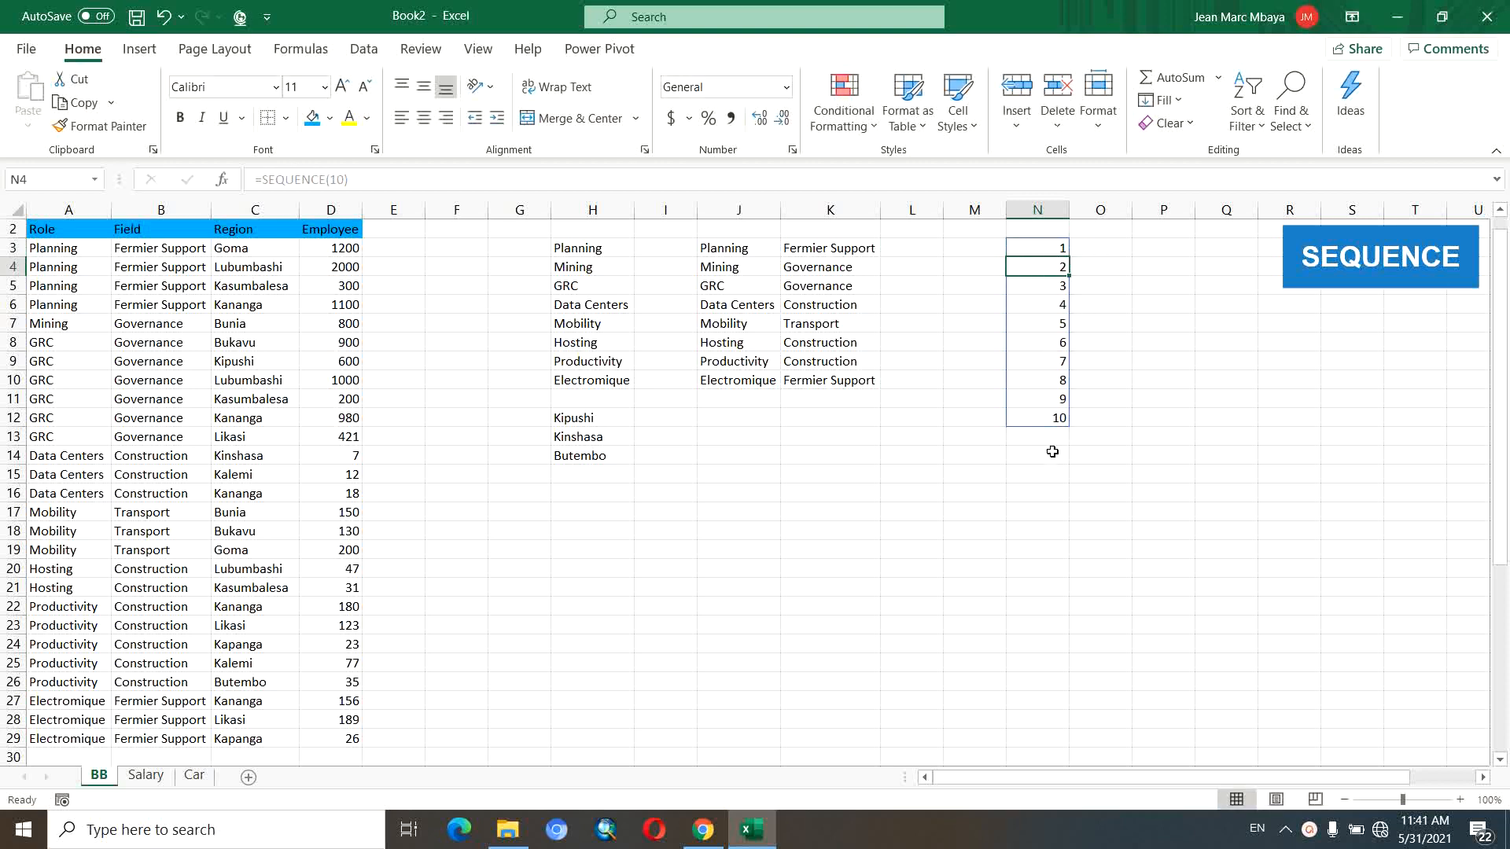
# Extend the SEQUENCE formula in N3 to 2 columns, a start value of 5 and a step of 10.
pyautogui.click(1053, 247)
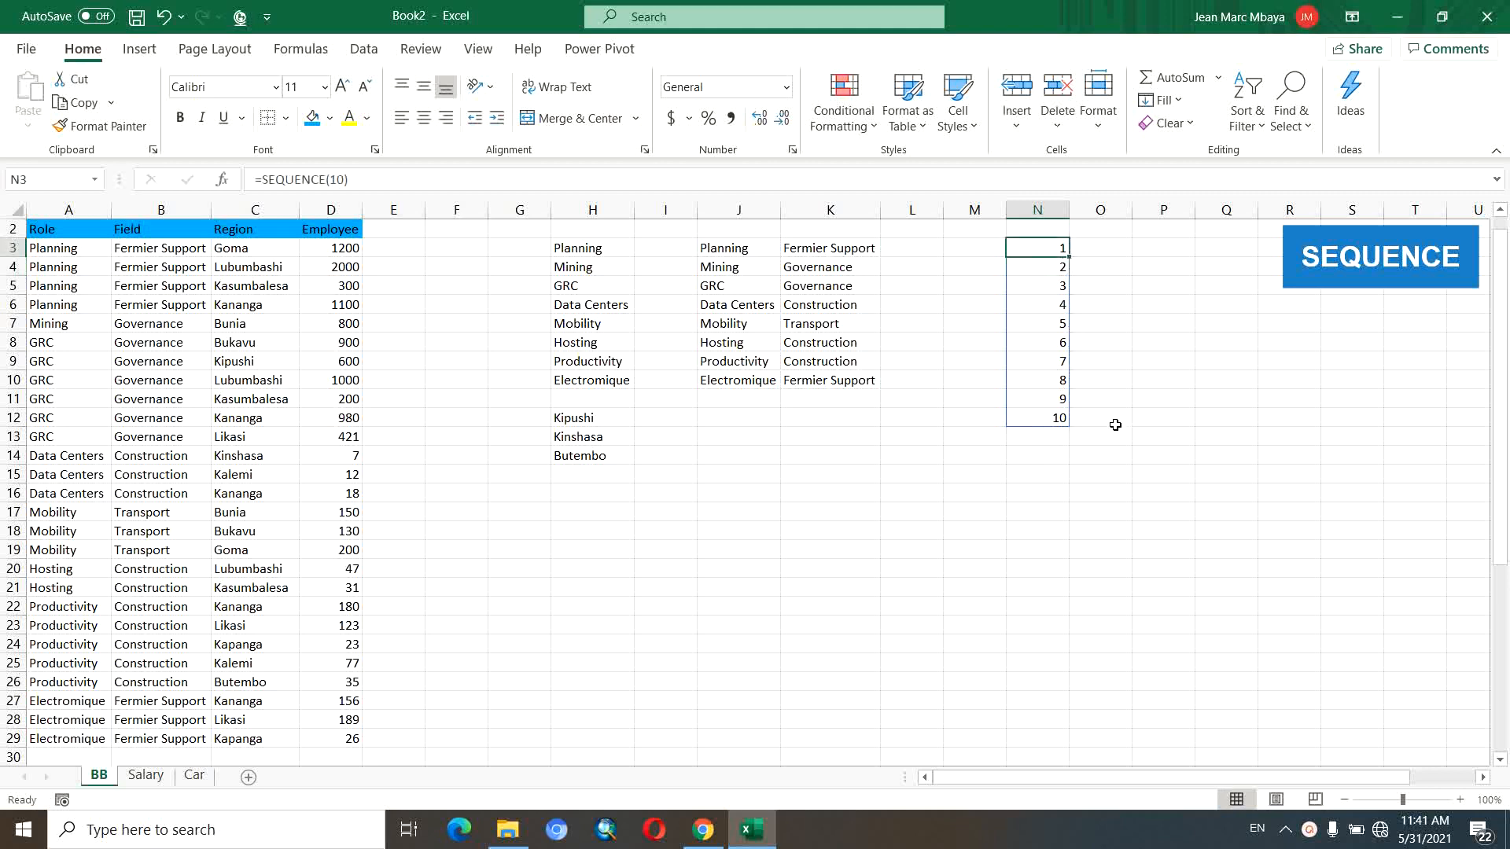
pyautogui.click(344, 179)
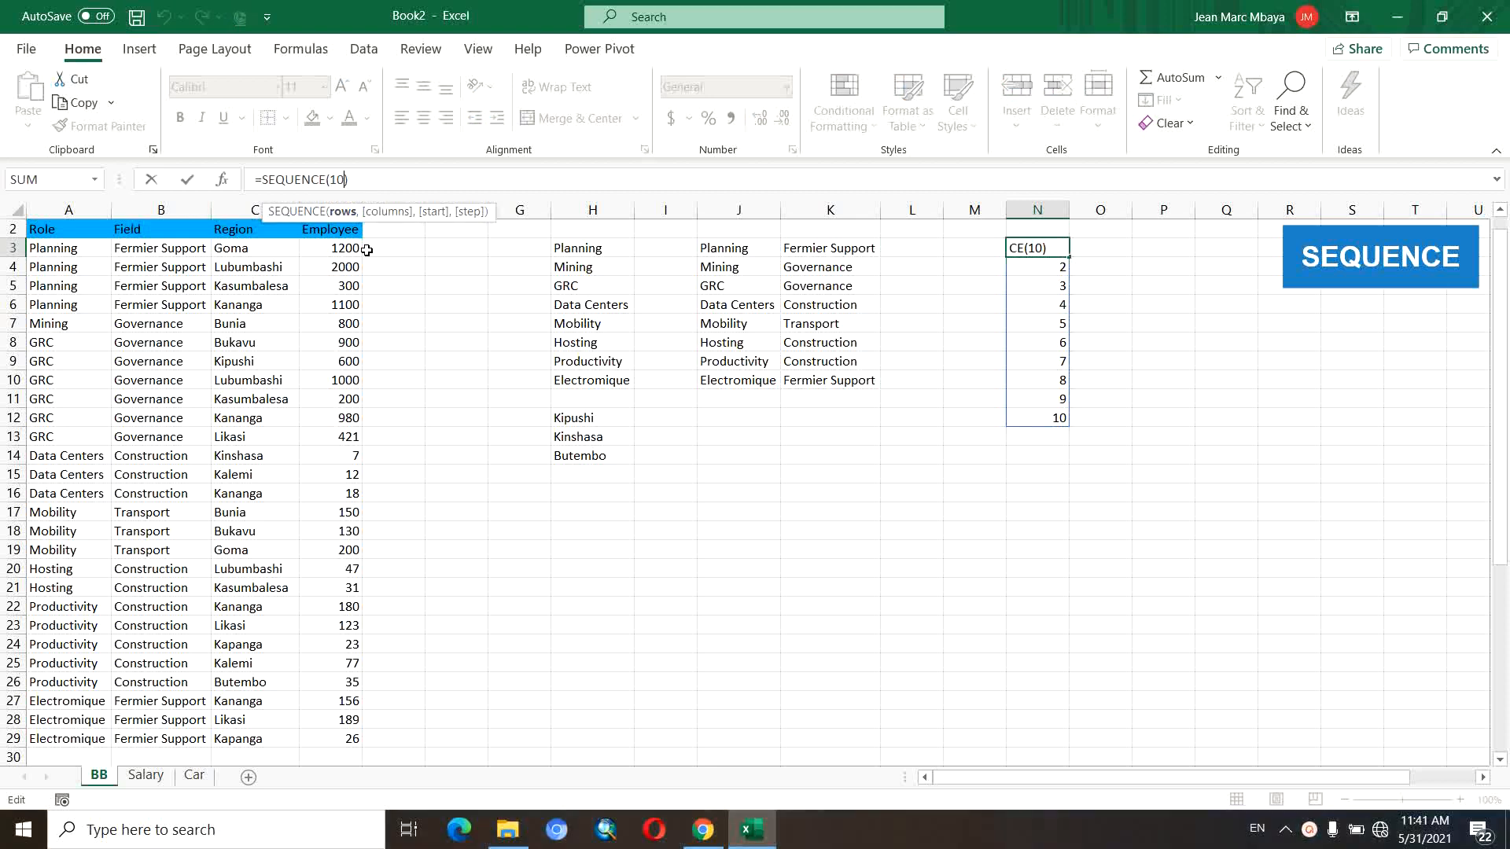
pyautogui.write(',')
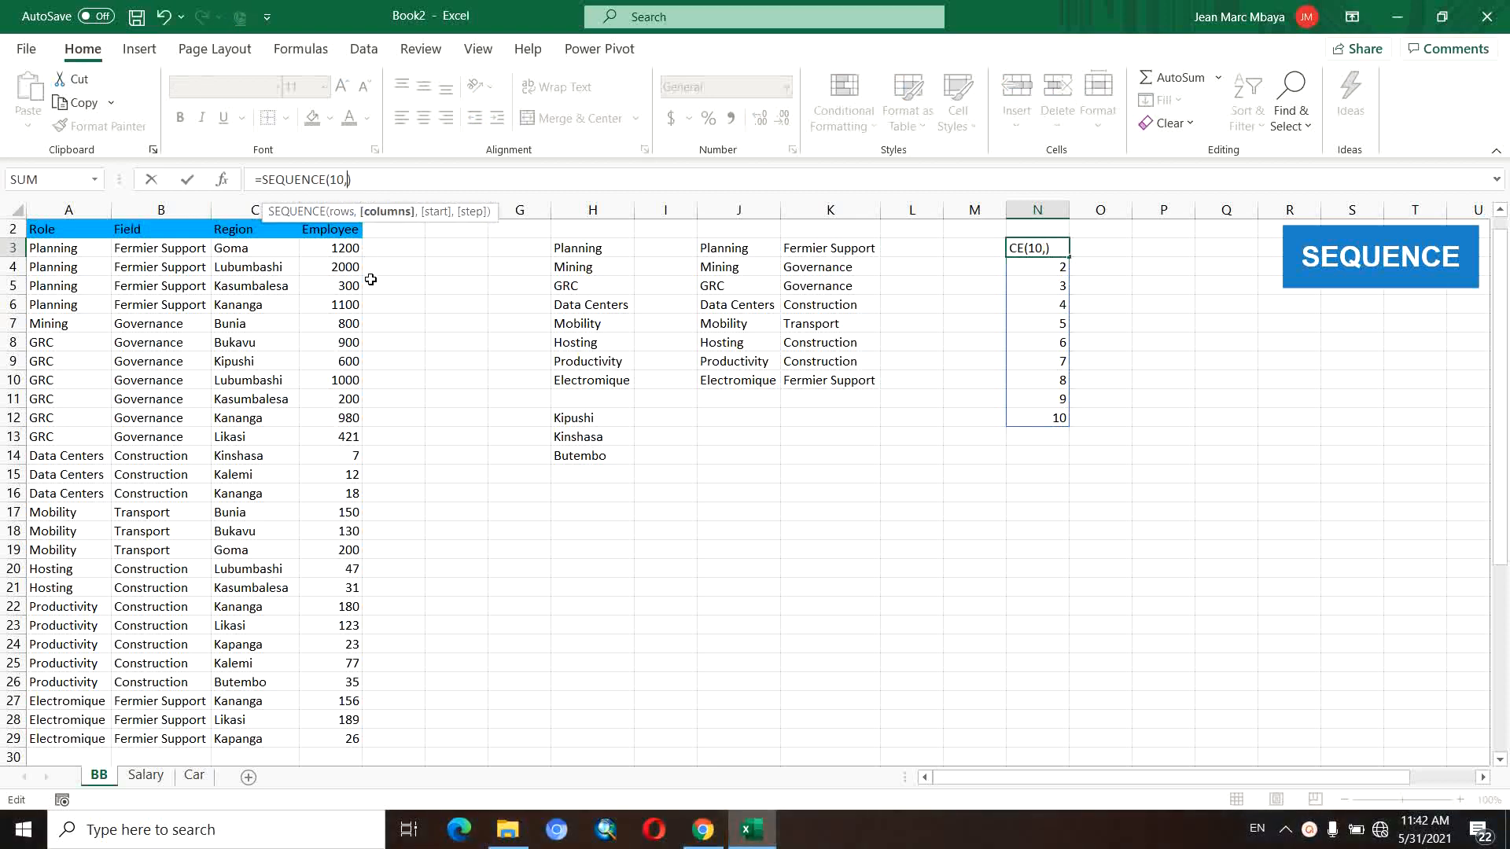
pyautogui.write('2,')
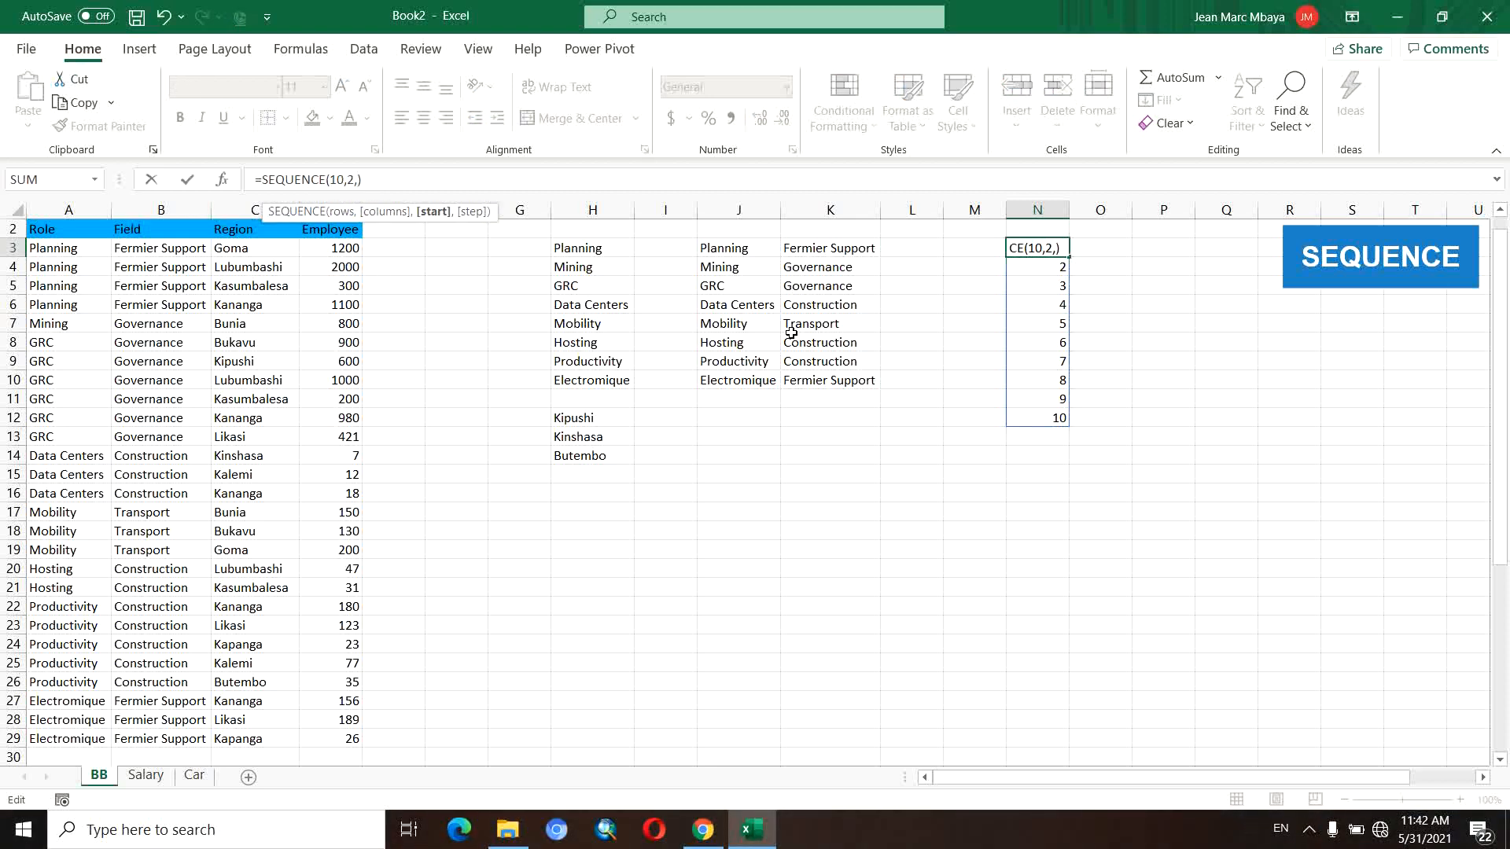
pyautogui.write('5,10')
pyautogui.press('Return')
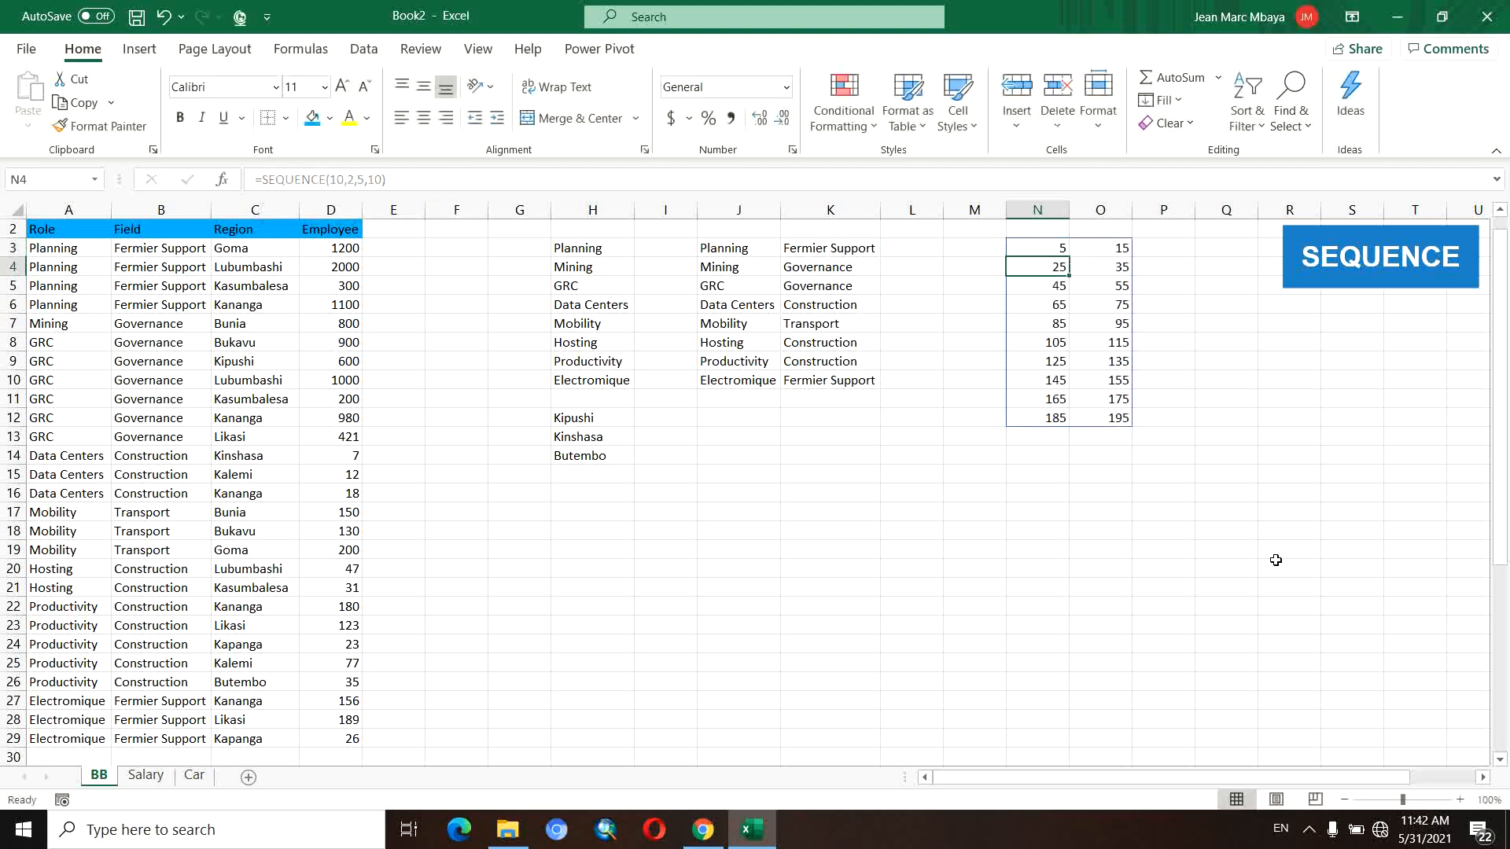
# Examine the first column and the first row of the number series generated from N3.
pyautogui.click(1042, 248)
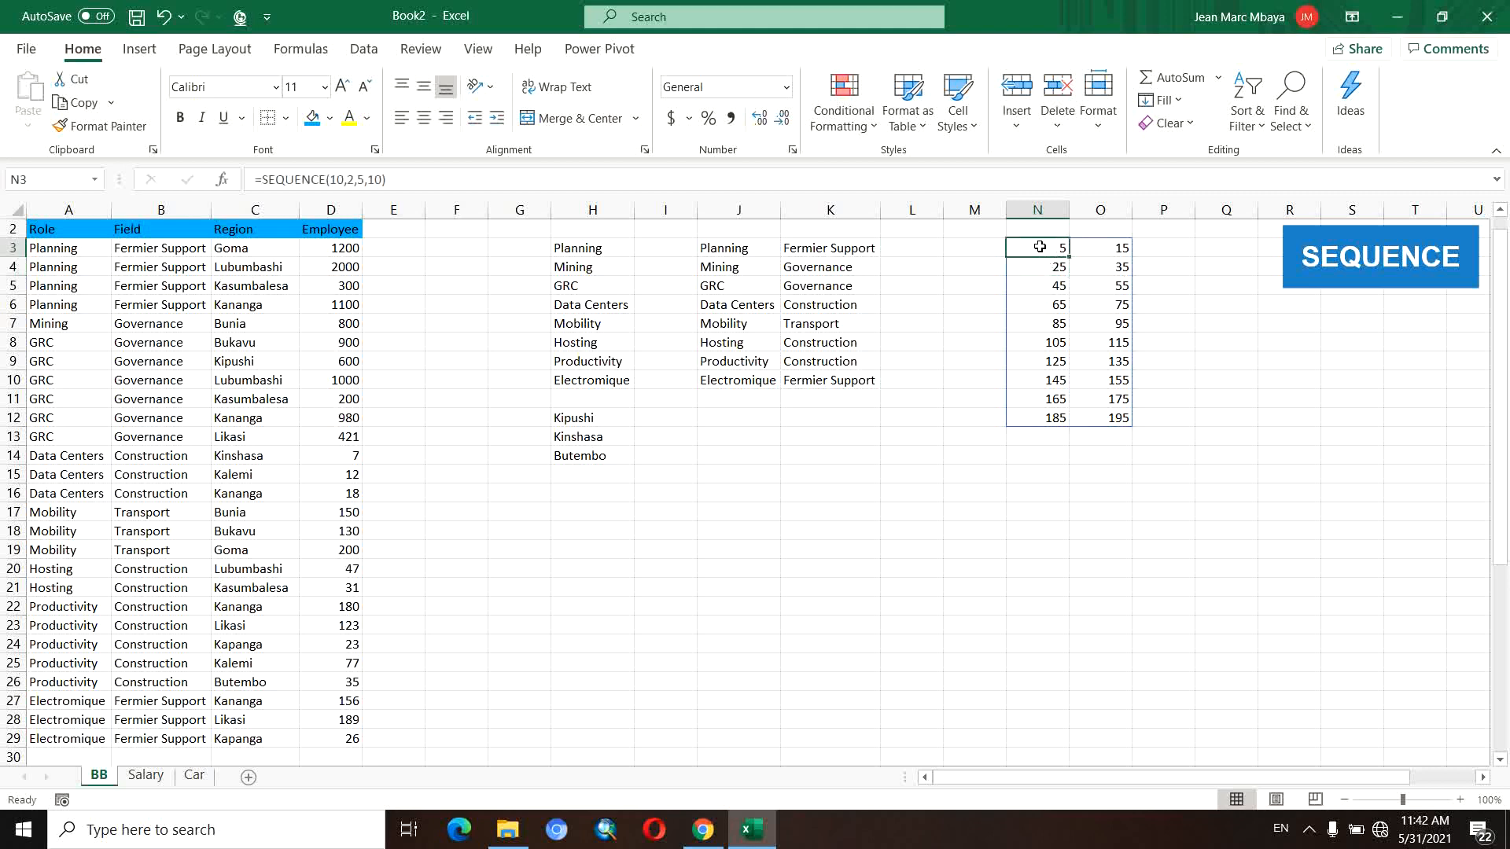
pyautogui.moveTo(1026, 247); pyautogui.dragTo(1053, 417)
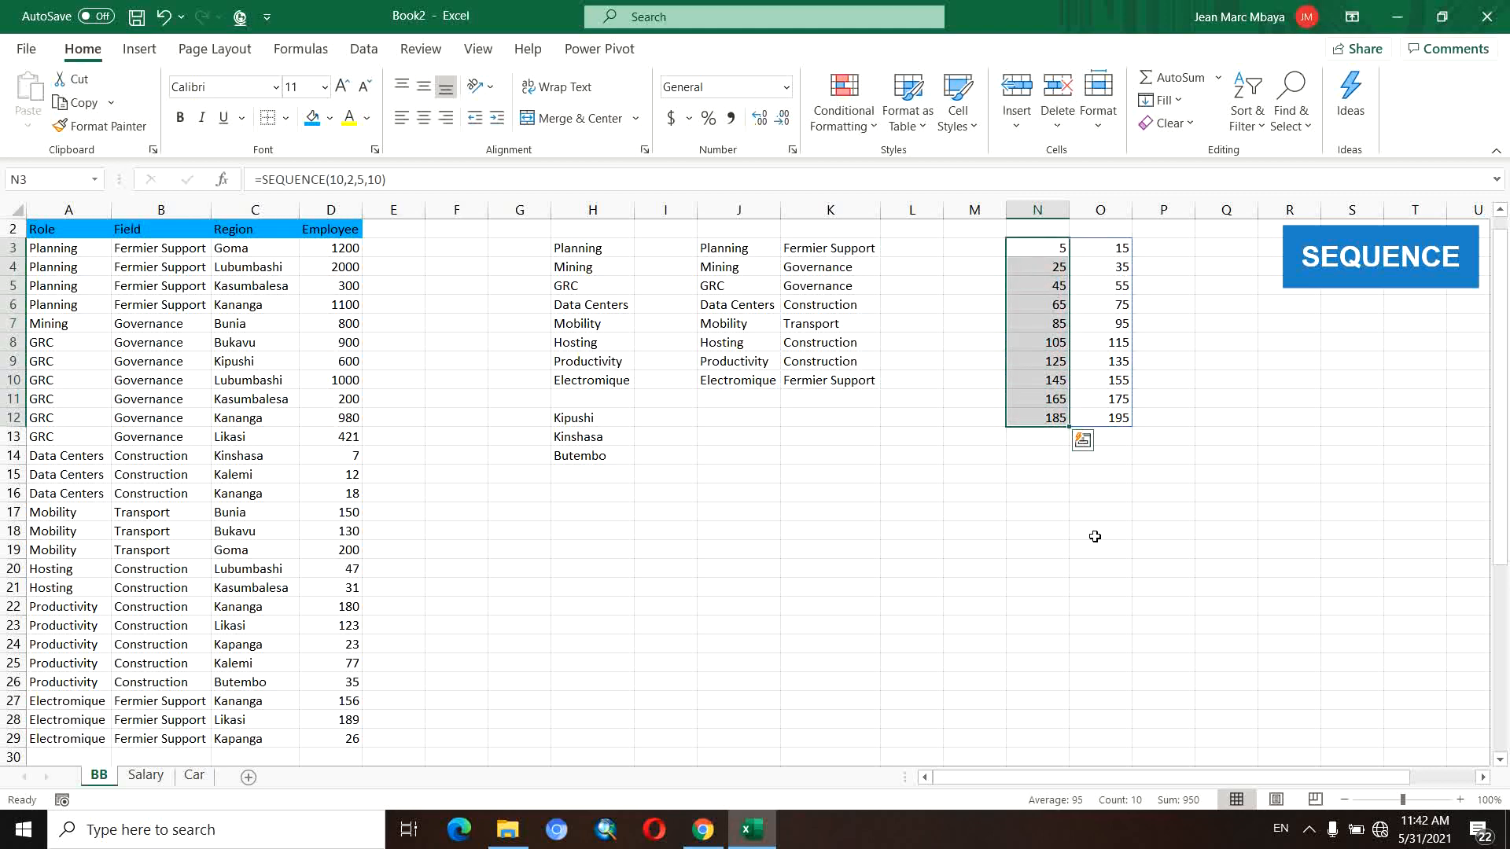
pyautogui.click(1042, 247)
pyautogui.moveTo(1041, 248); pyautogui.dragTo(1097, 248)
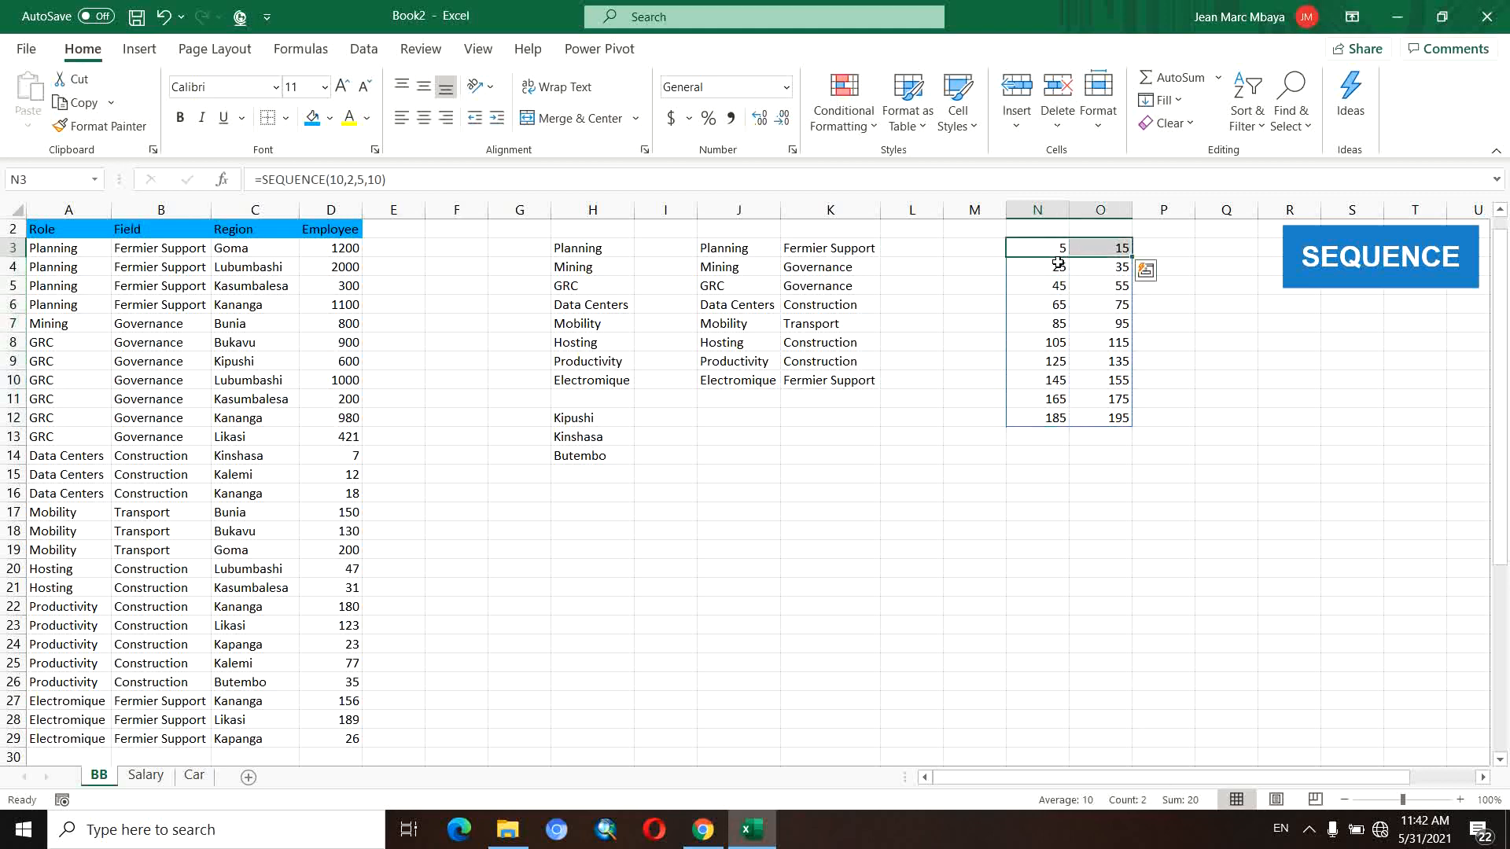
pyautogui.click(1052, 250)
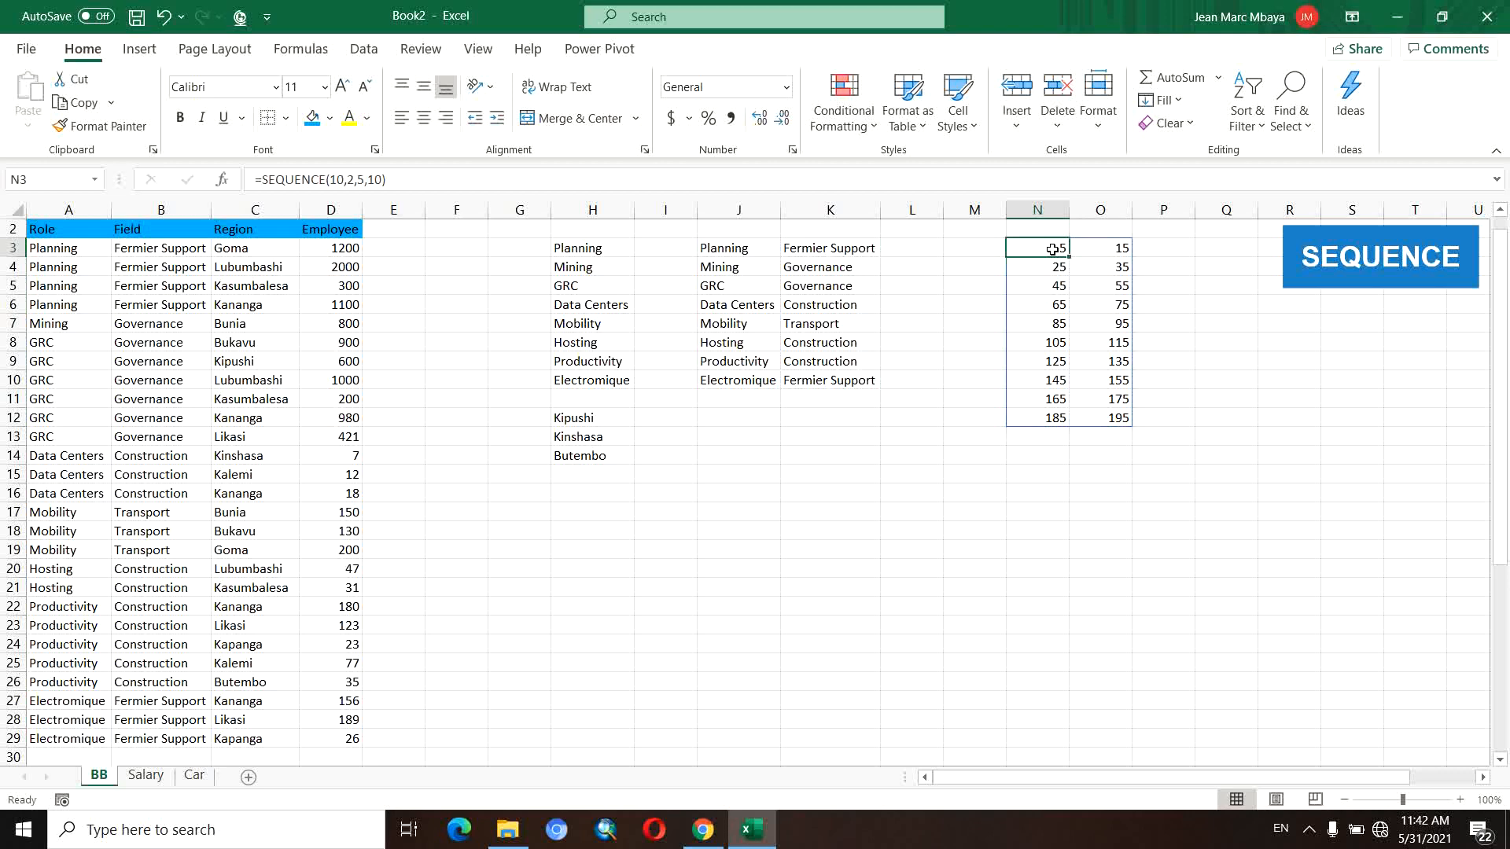
# Trace how the SEQUENCE series runs across the cells of its first two rows, N3:O4.
pyautogui.click(1098, 248)
pyautogui.click(1054, 250)
pyautogui.click(1110, 250)
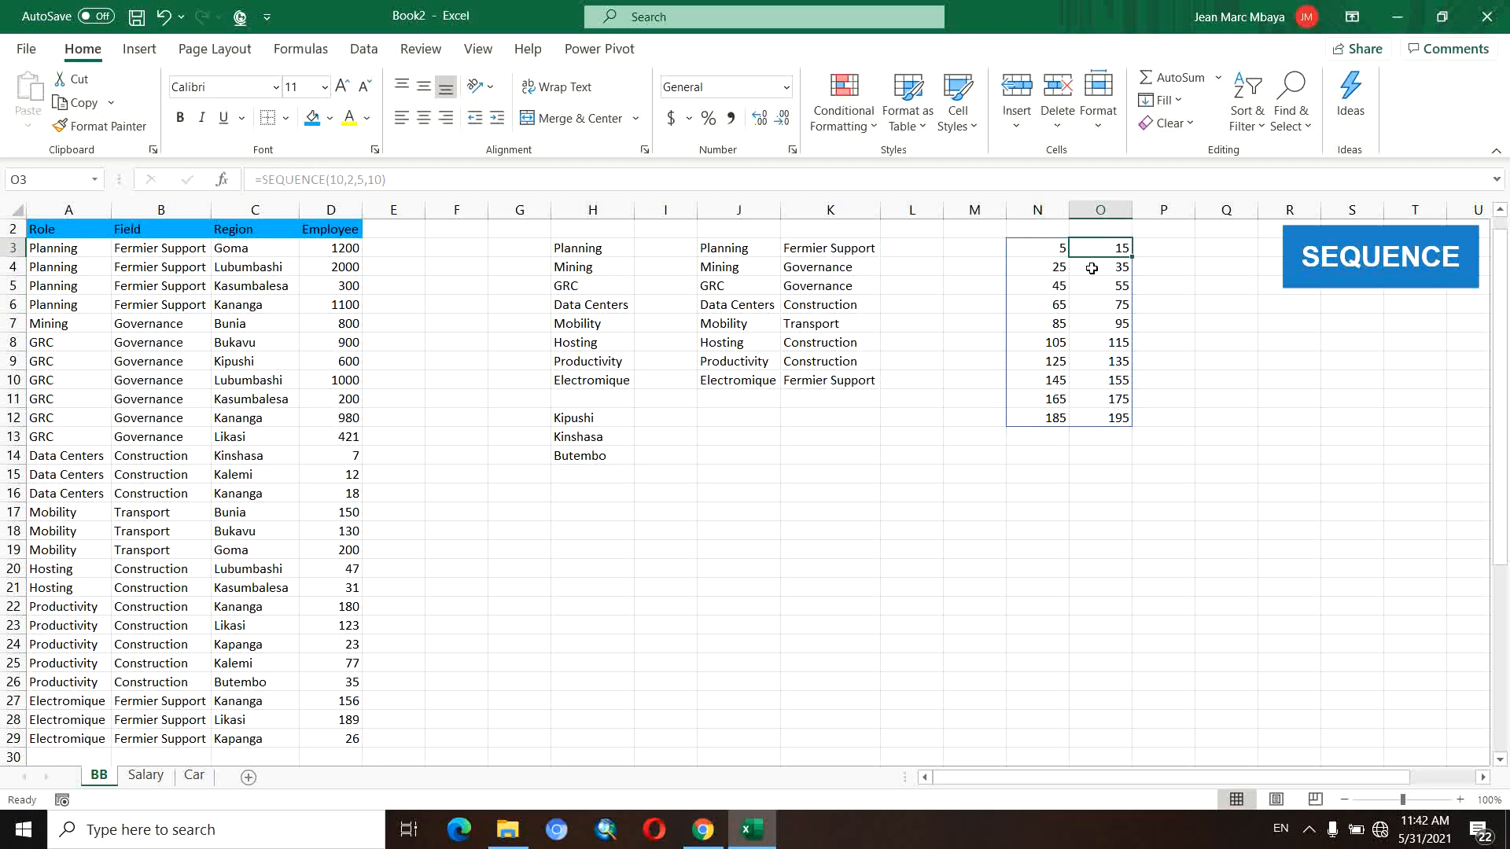
pyautogui.click(1059, 269)
pyautogui.click(1119, 267)
# Enter =UNIQUE(C3:C29) in cell K15 to list the distinct regions of the employee table.
pyautogui.click(869, 458)
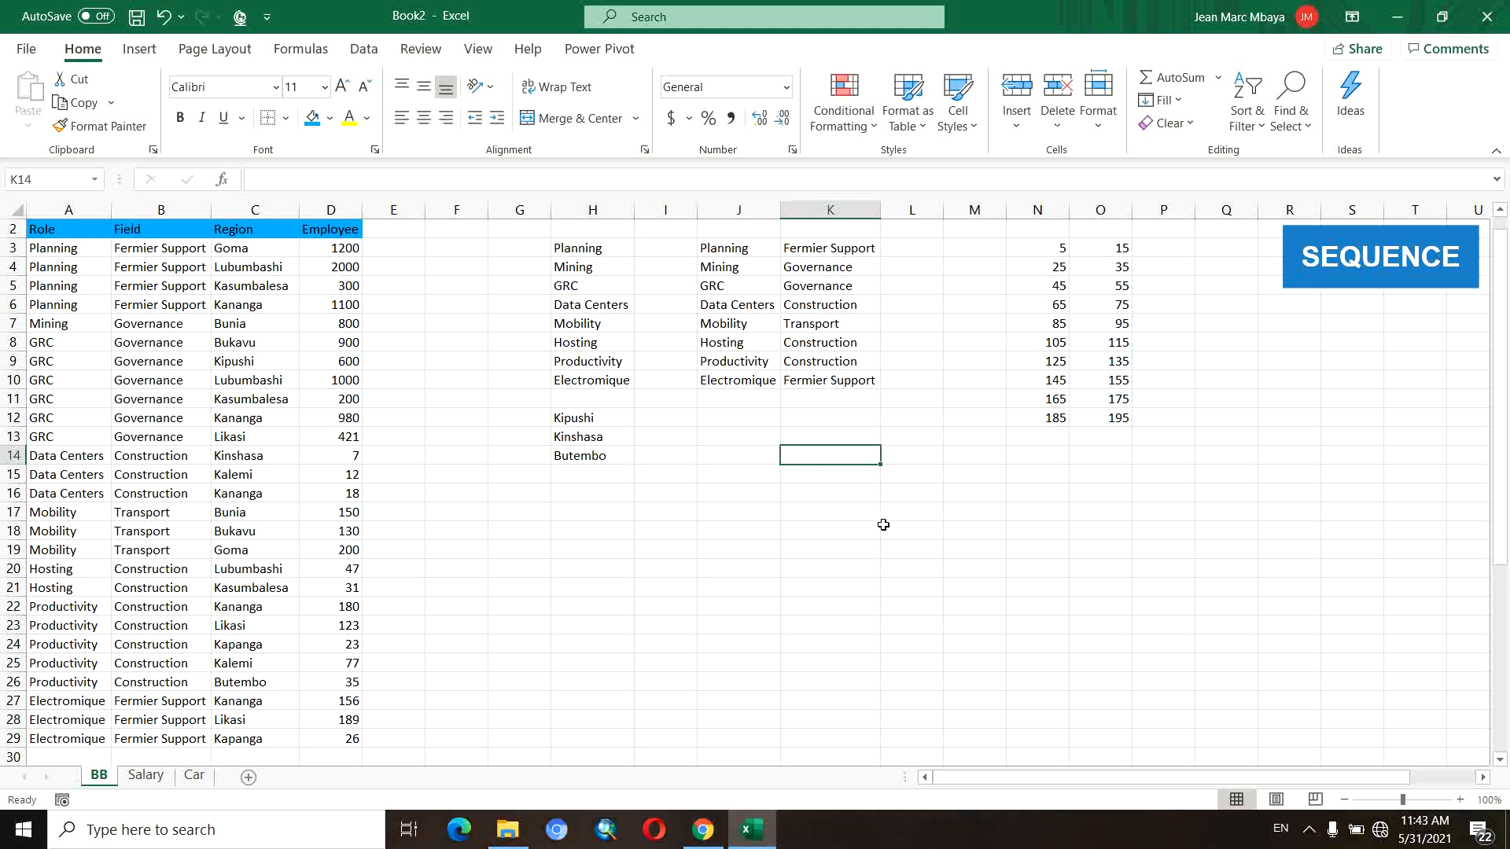
pyautogui.click(857, 480)
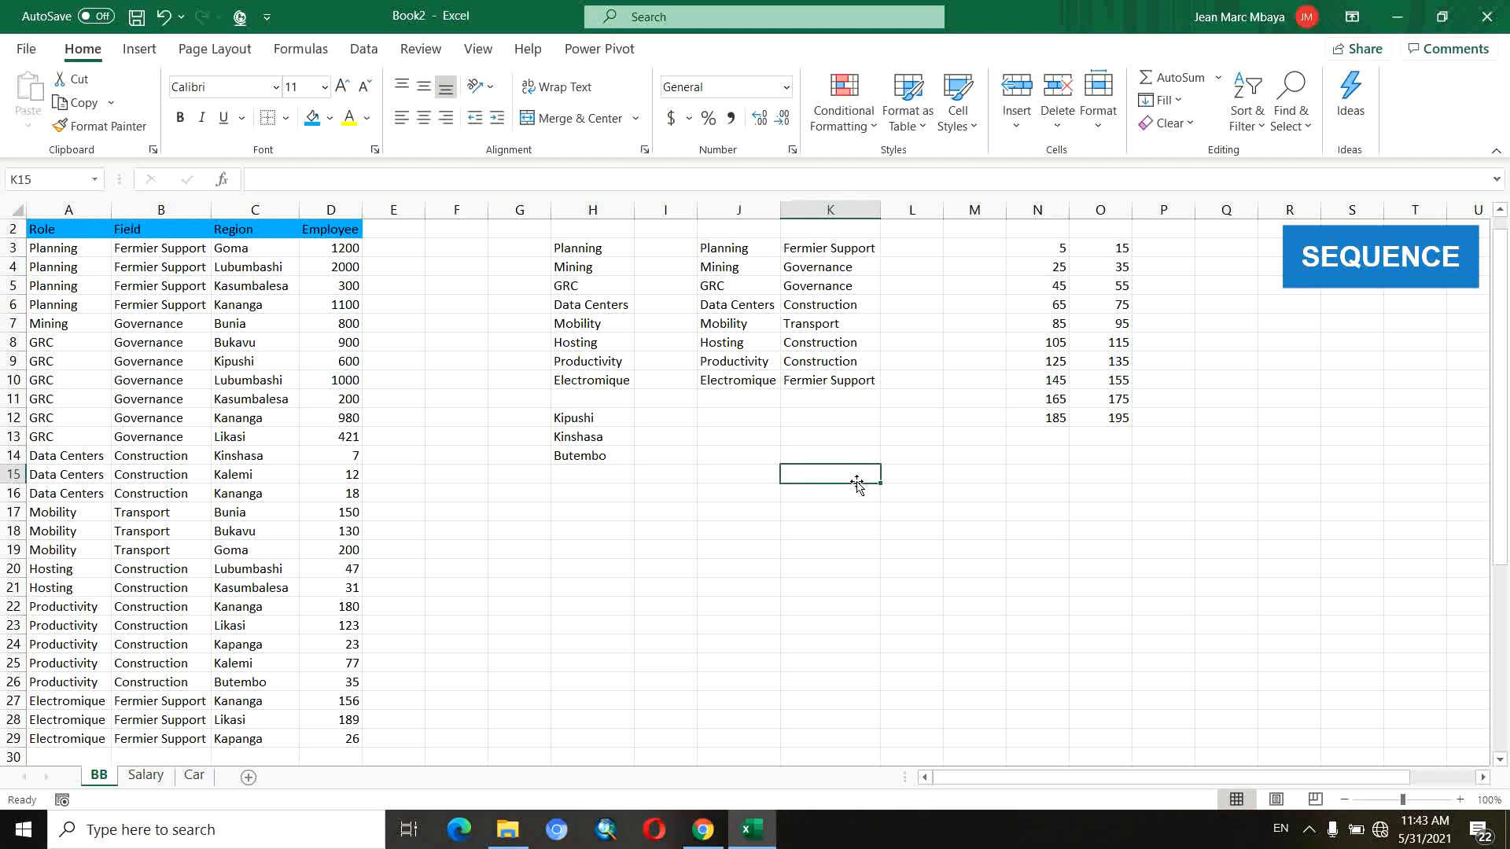
pyautogui.write('=u')
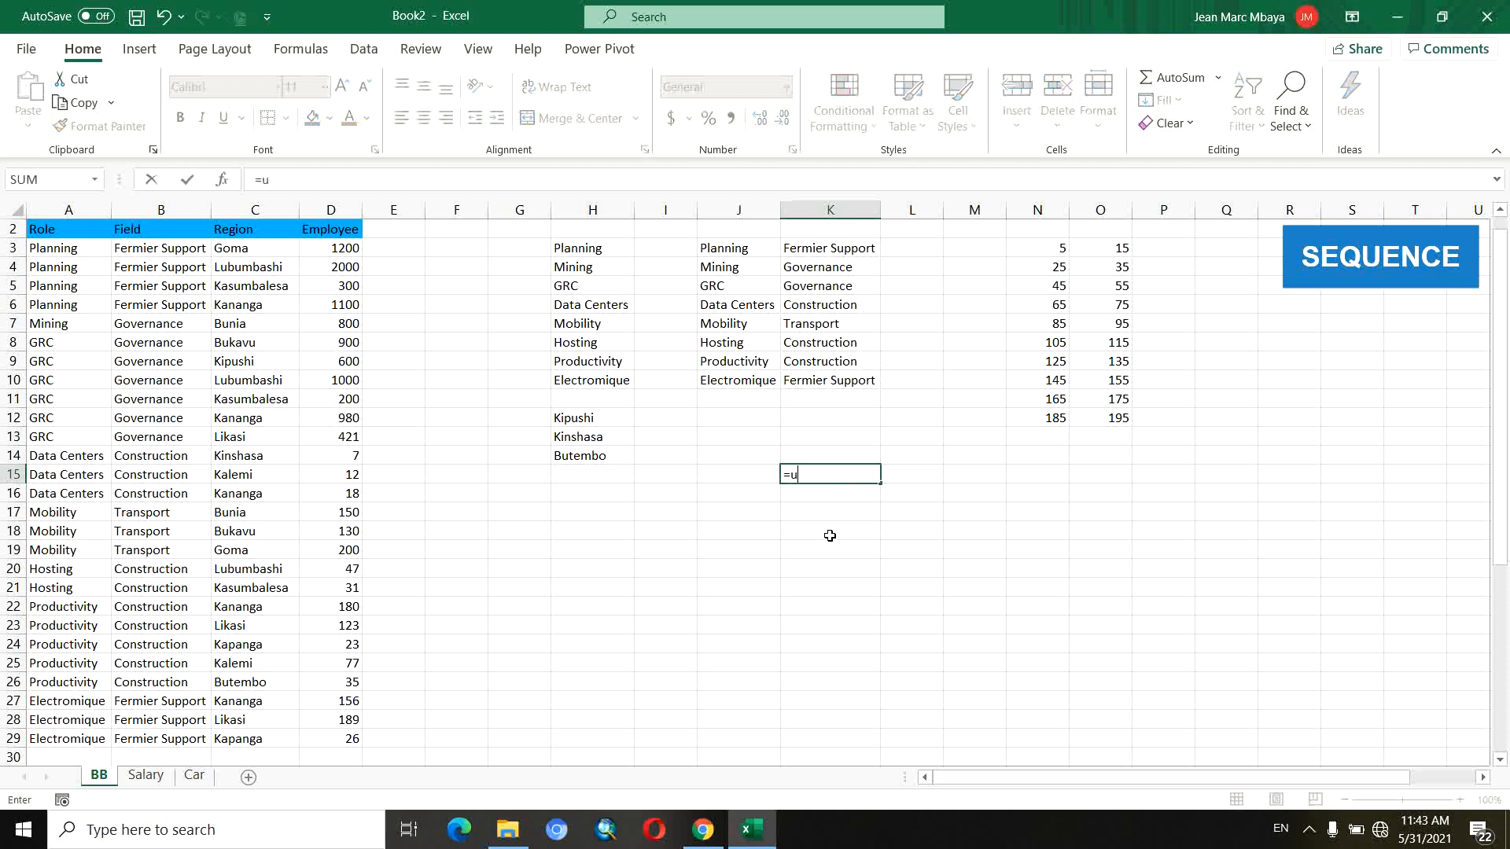
pyautogui.write('nique')
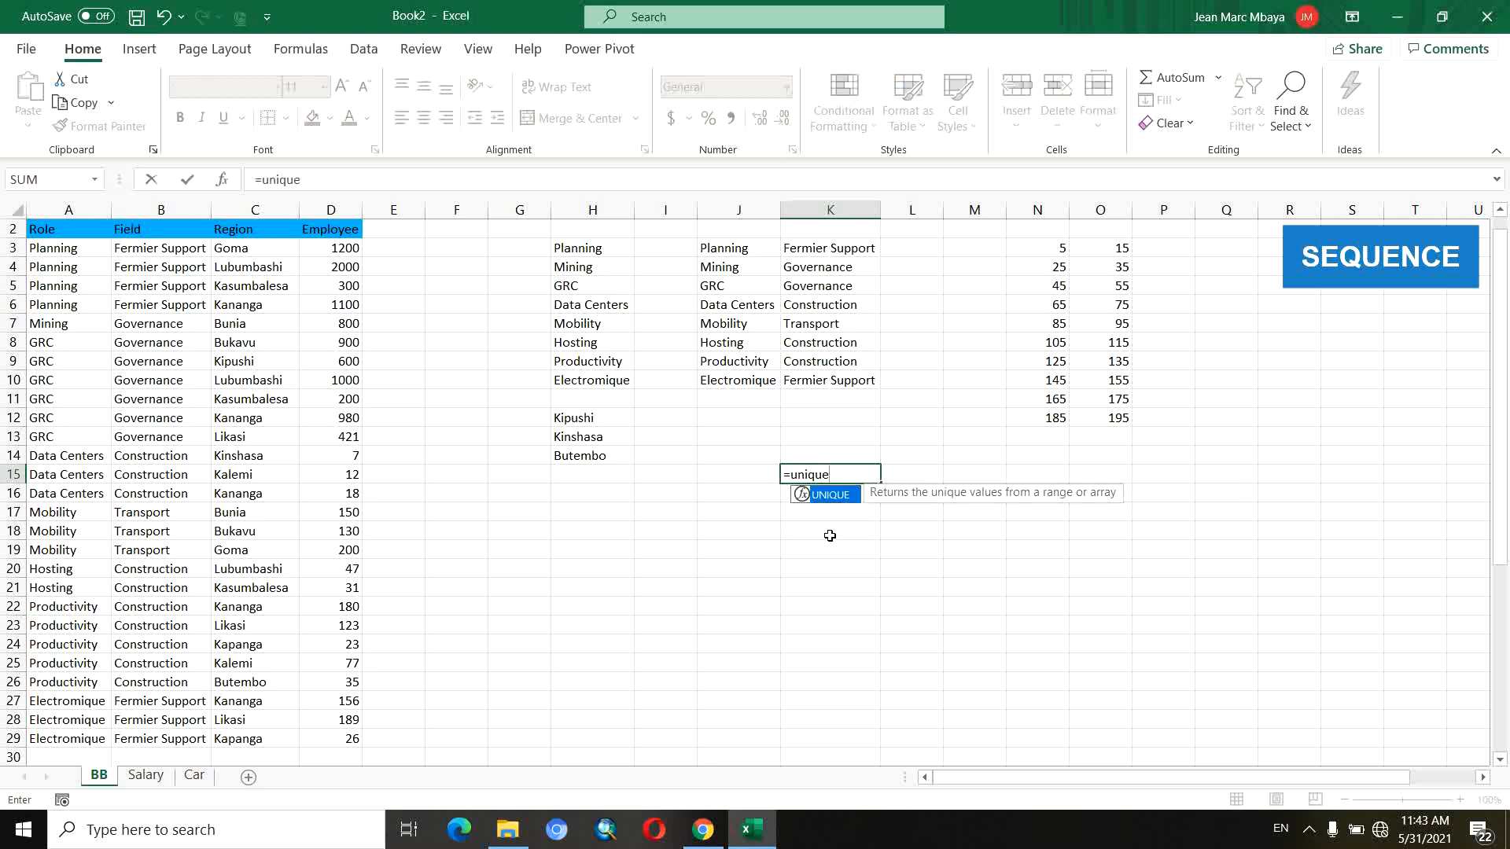
pyautogui.press('Tab')
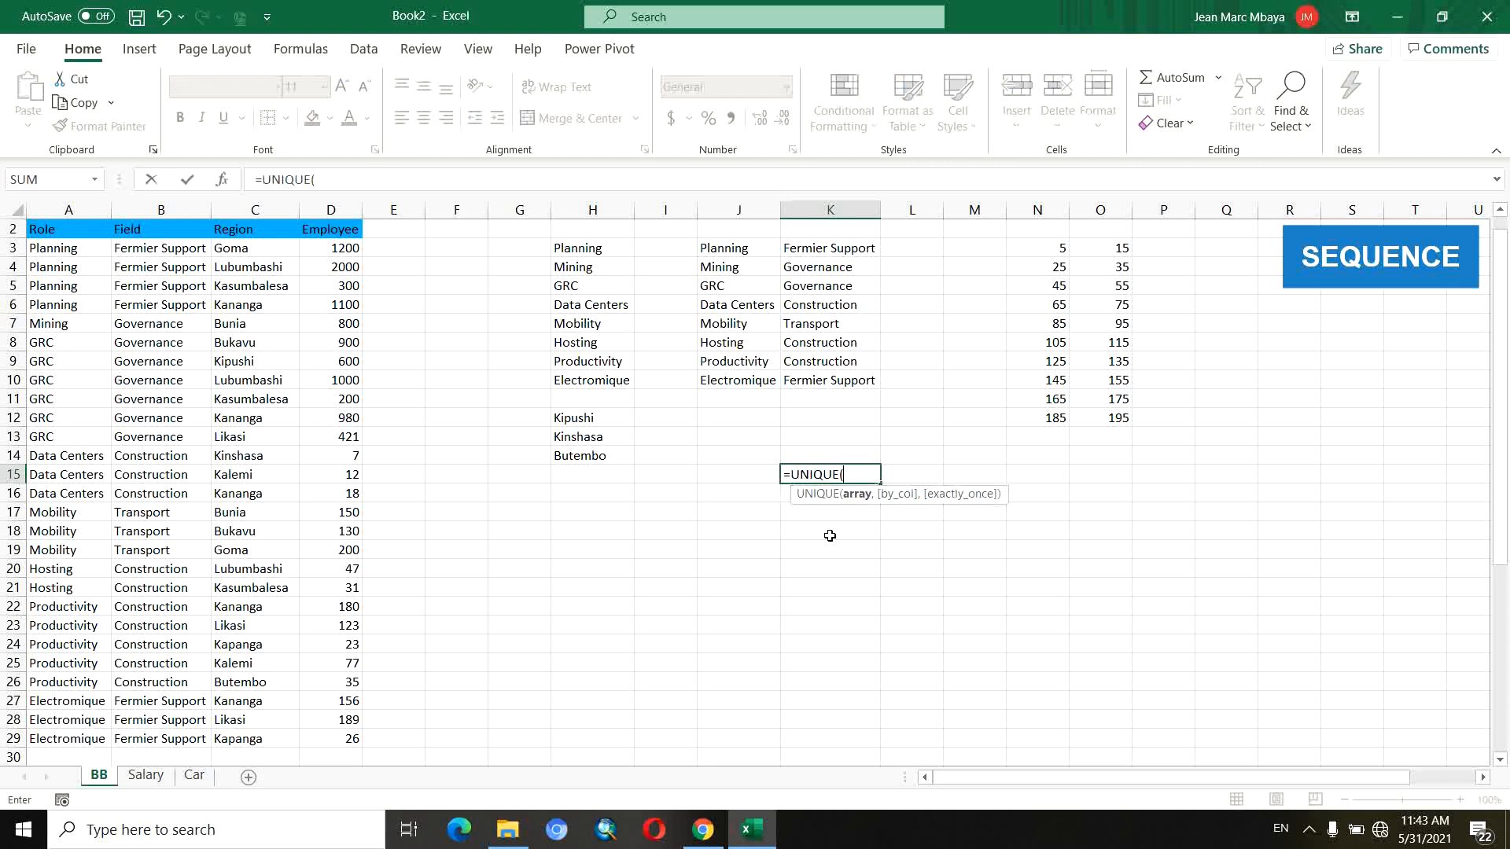
pyautogui.click(233, 247)
pyautogui.hotkey('ctrl', 'shift', 'Down')
pyautogui.press('Return')
pyautogui.press('Up')
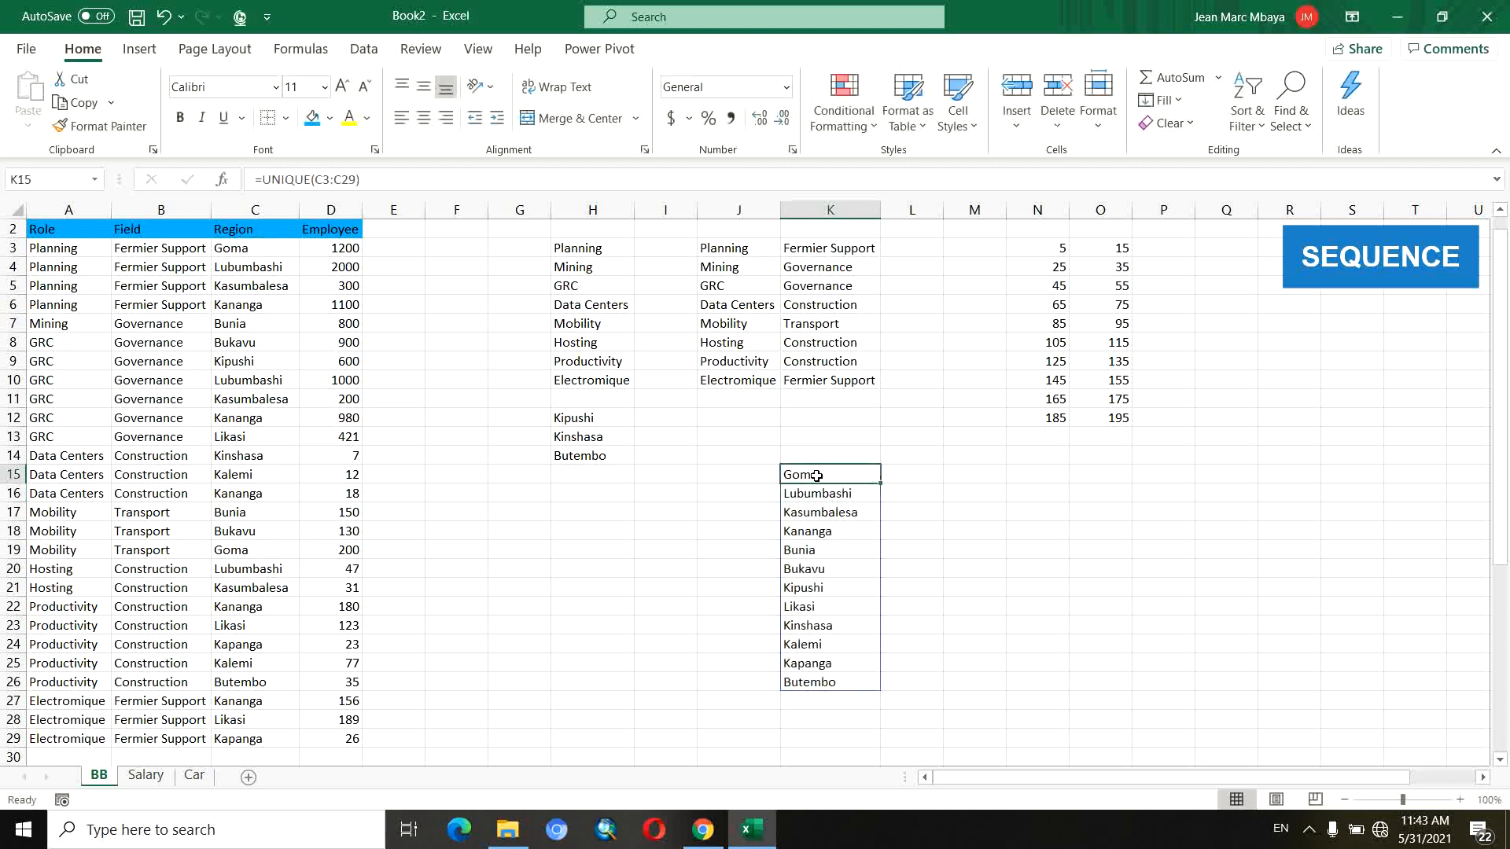
# Enter =SEQUENCE(COUNTA(K15#)) in cell J15 to number the unique region list beside it.
pyautogui.click(732, 471)
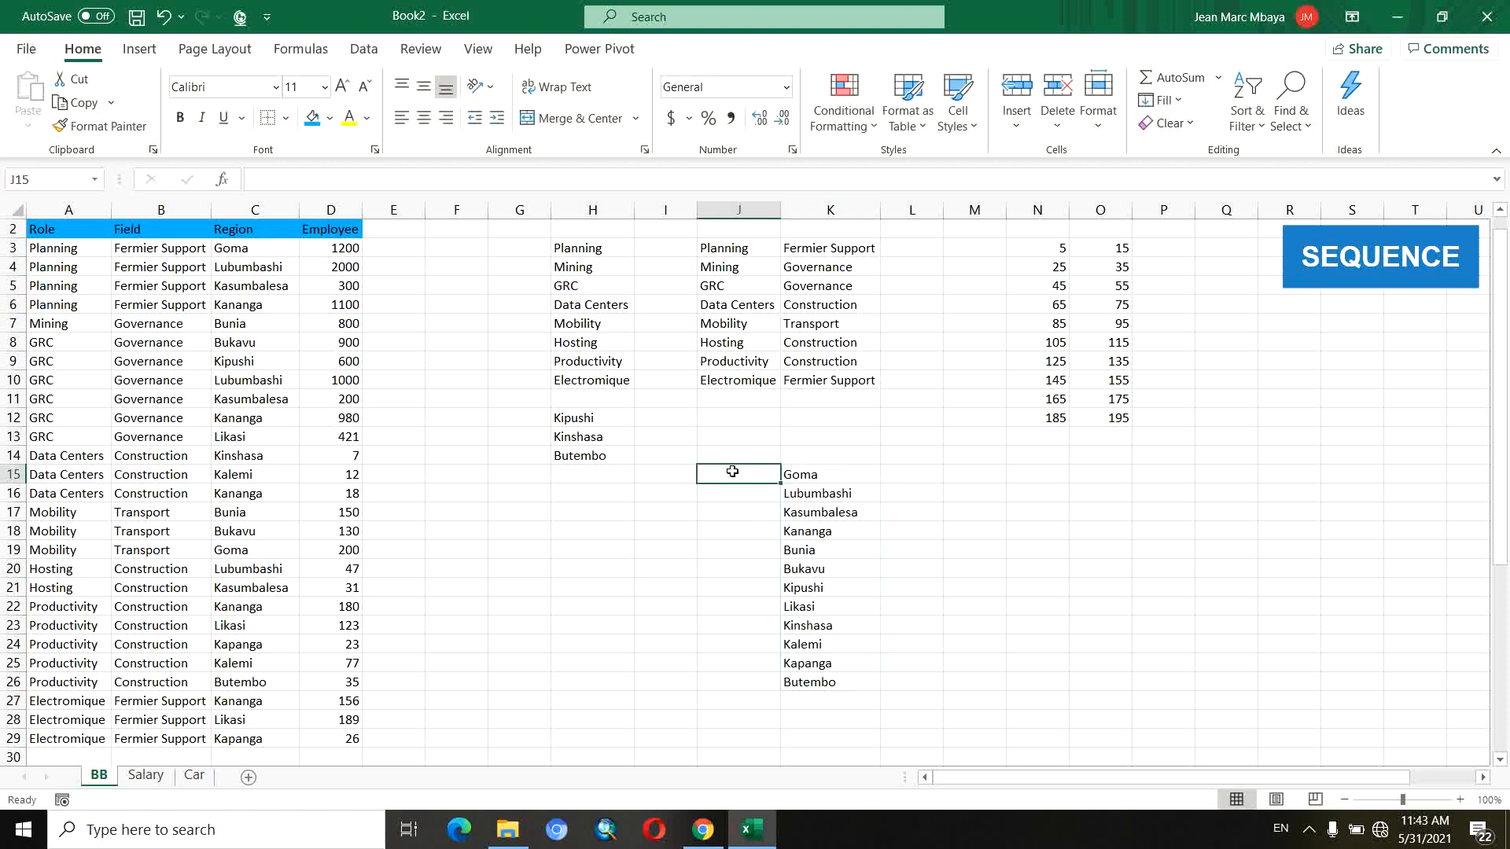
pyautogui.write('=')
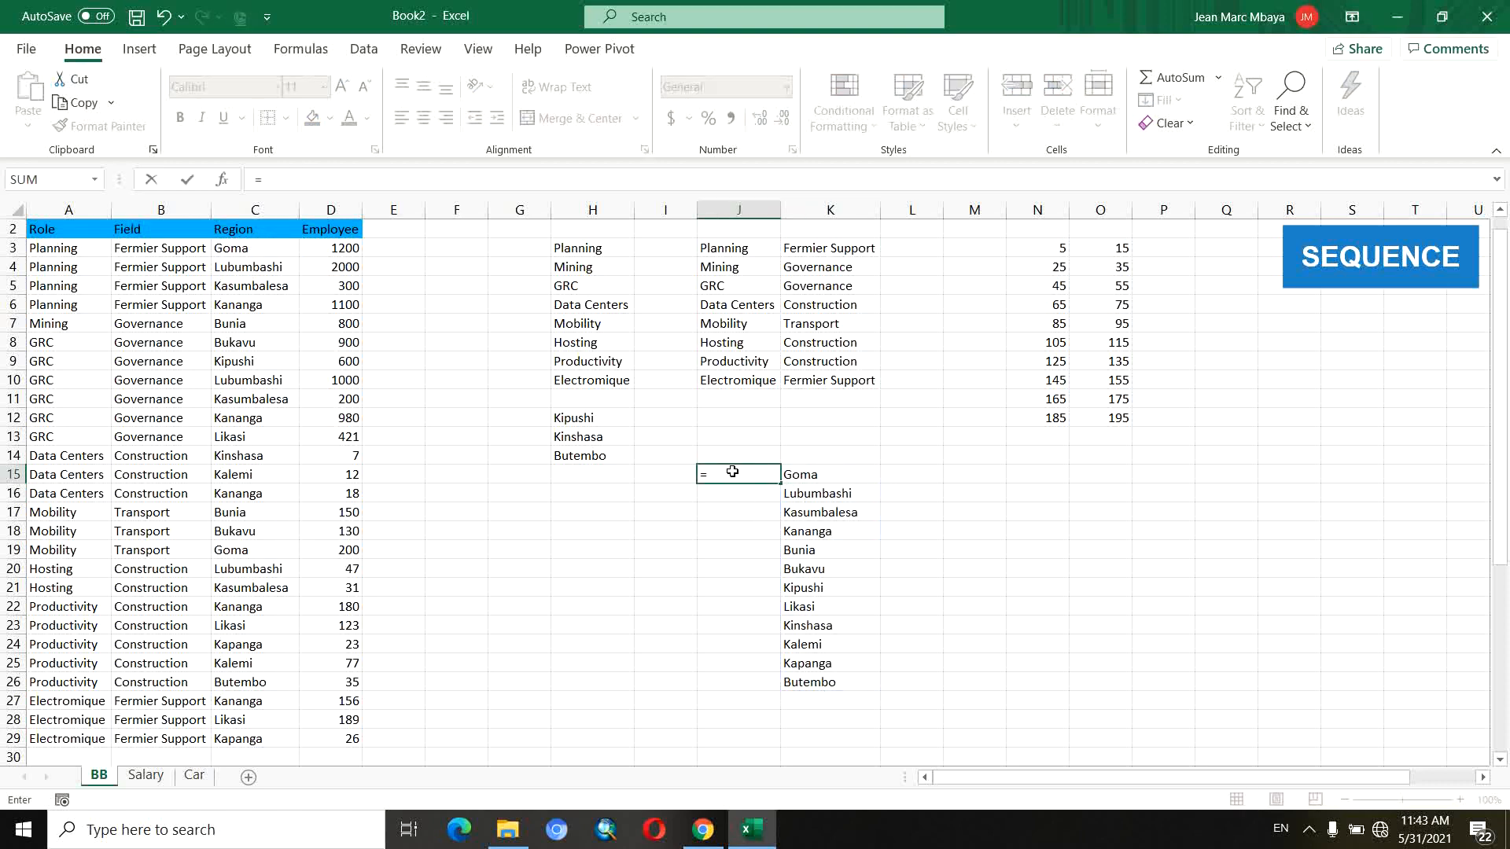
pyautogui.write('sequenc')
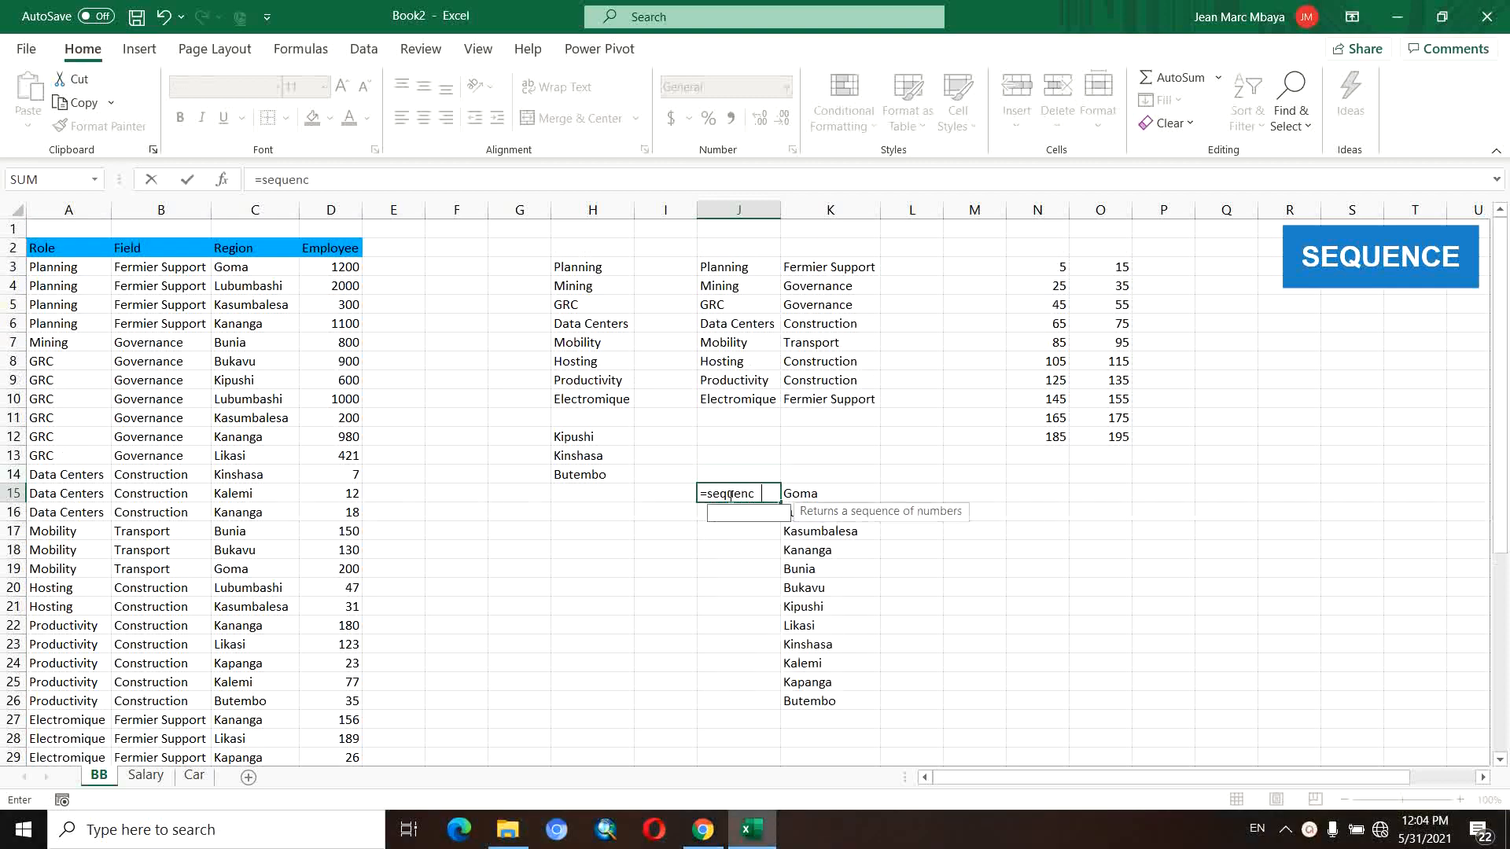
pyautogui.doubleClick(763, 512)
pyautogui.write('co')
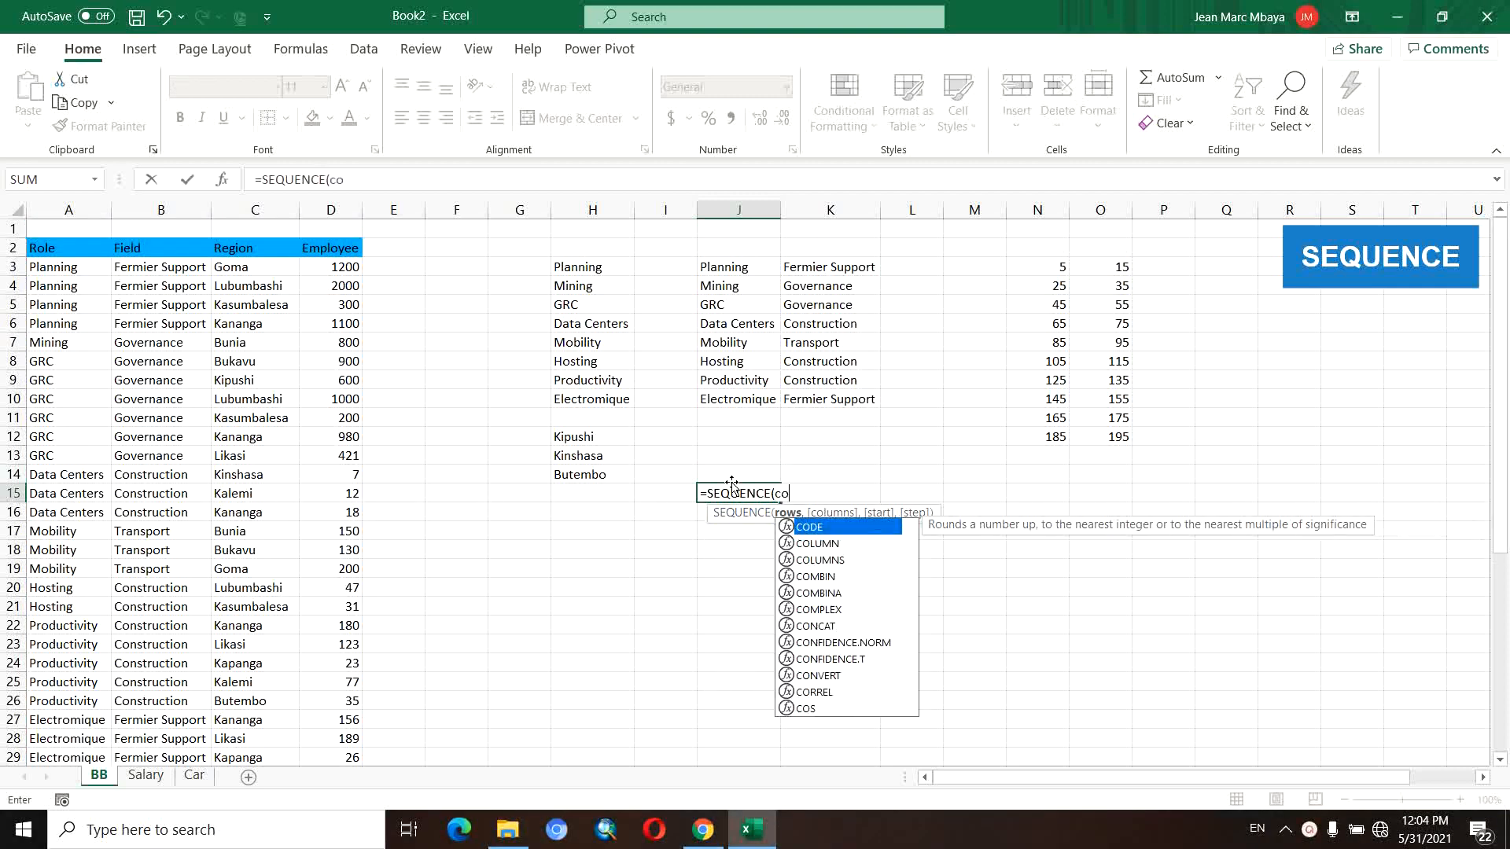
pyautogui.write('unta(')
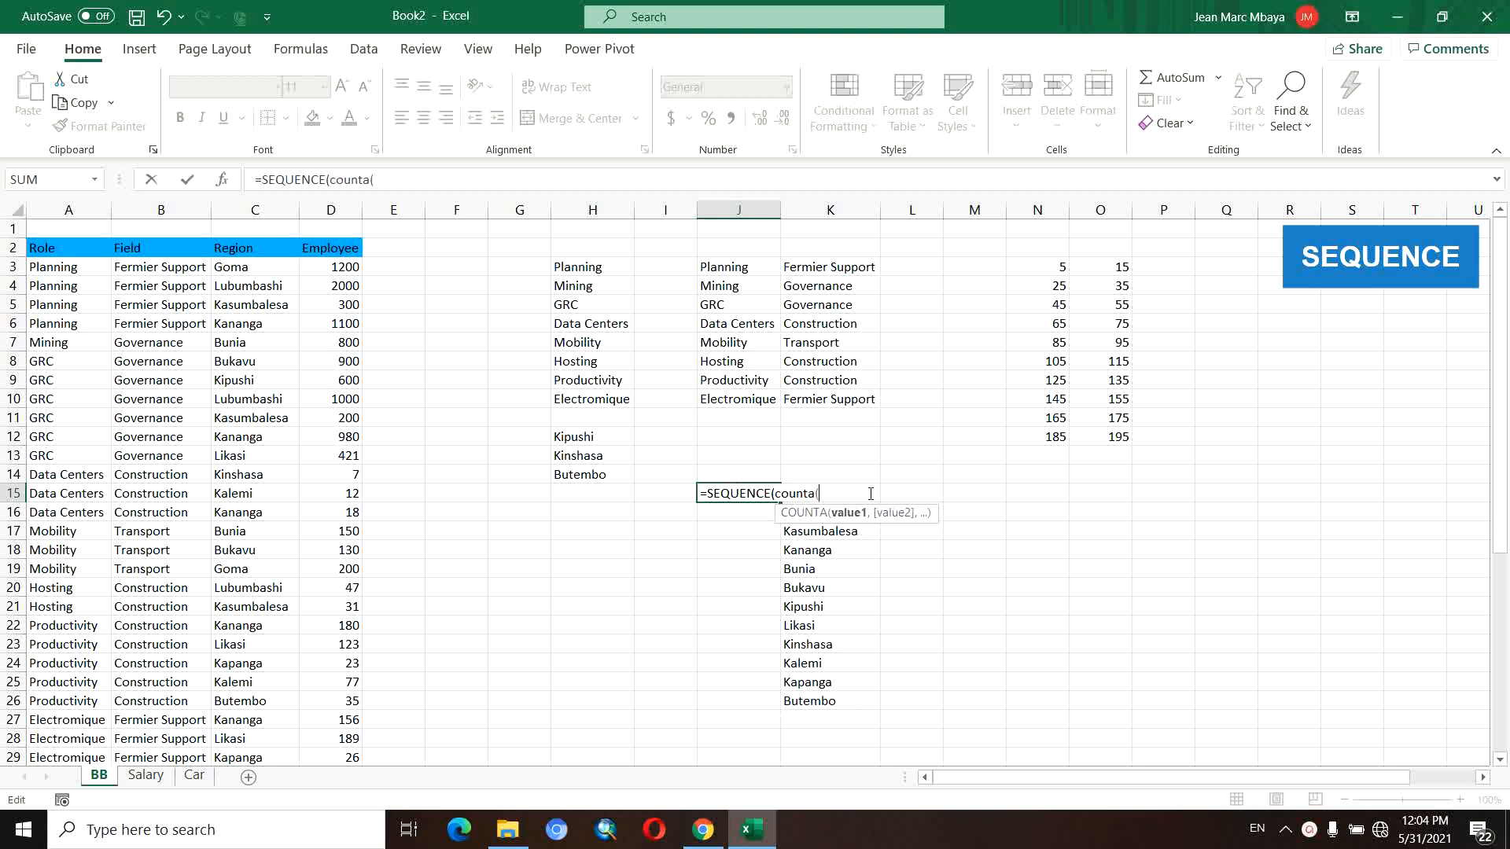
pyautogui.write('k')
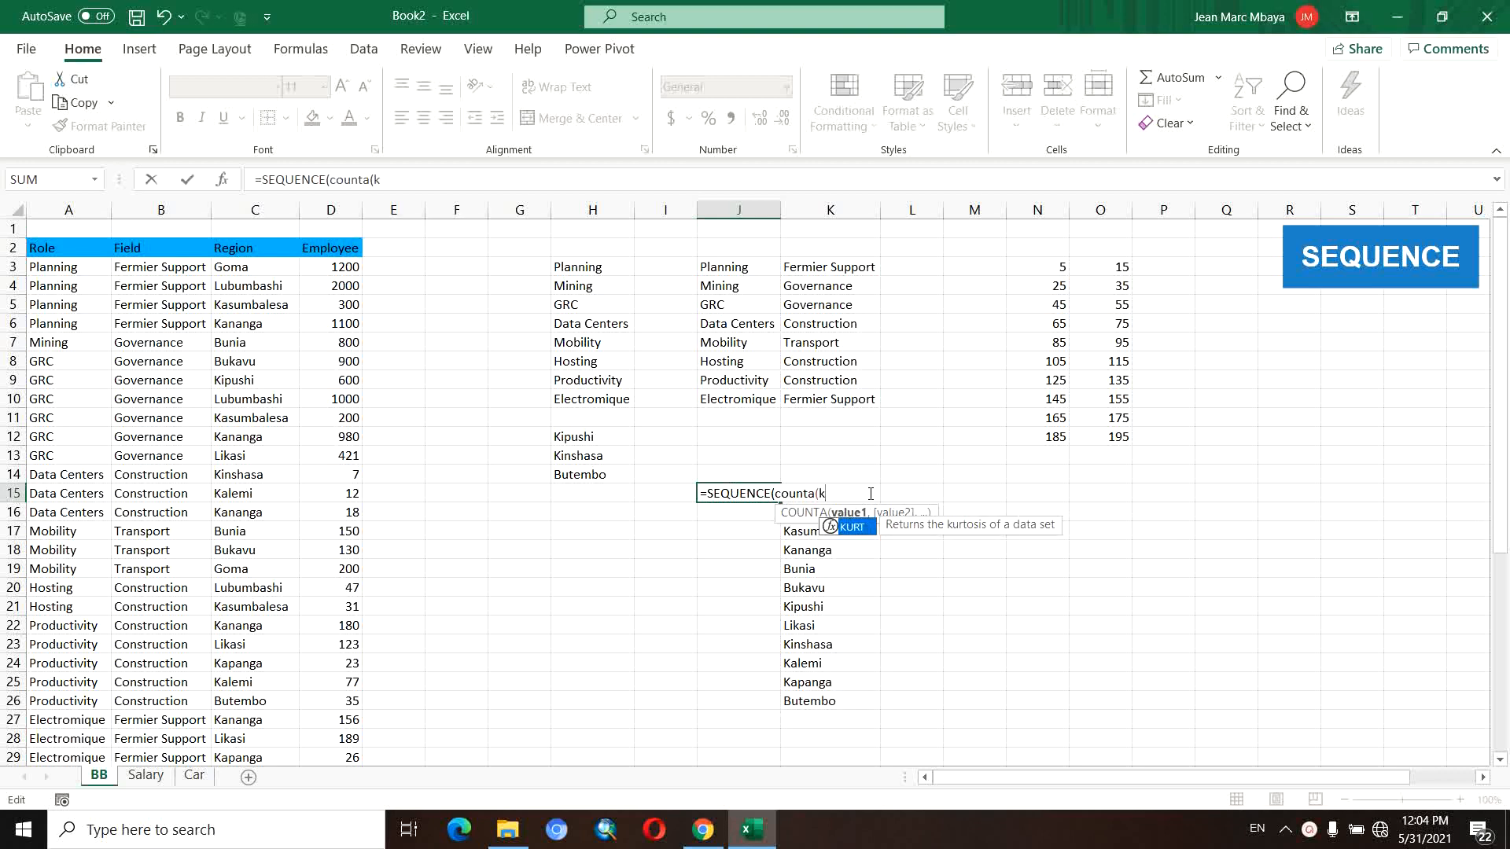
pyautogui.write('15')
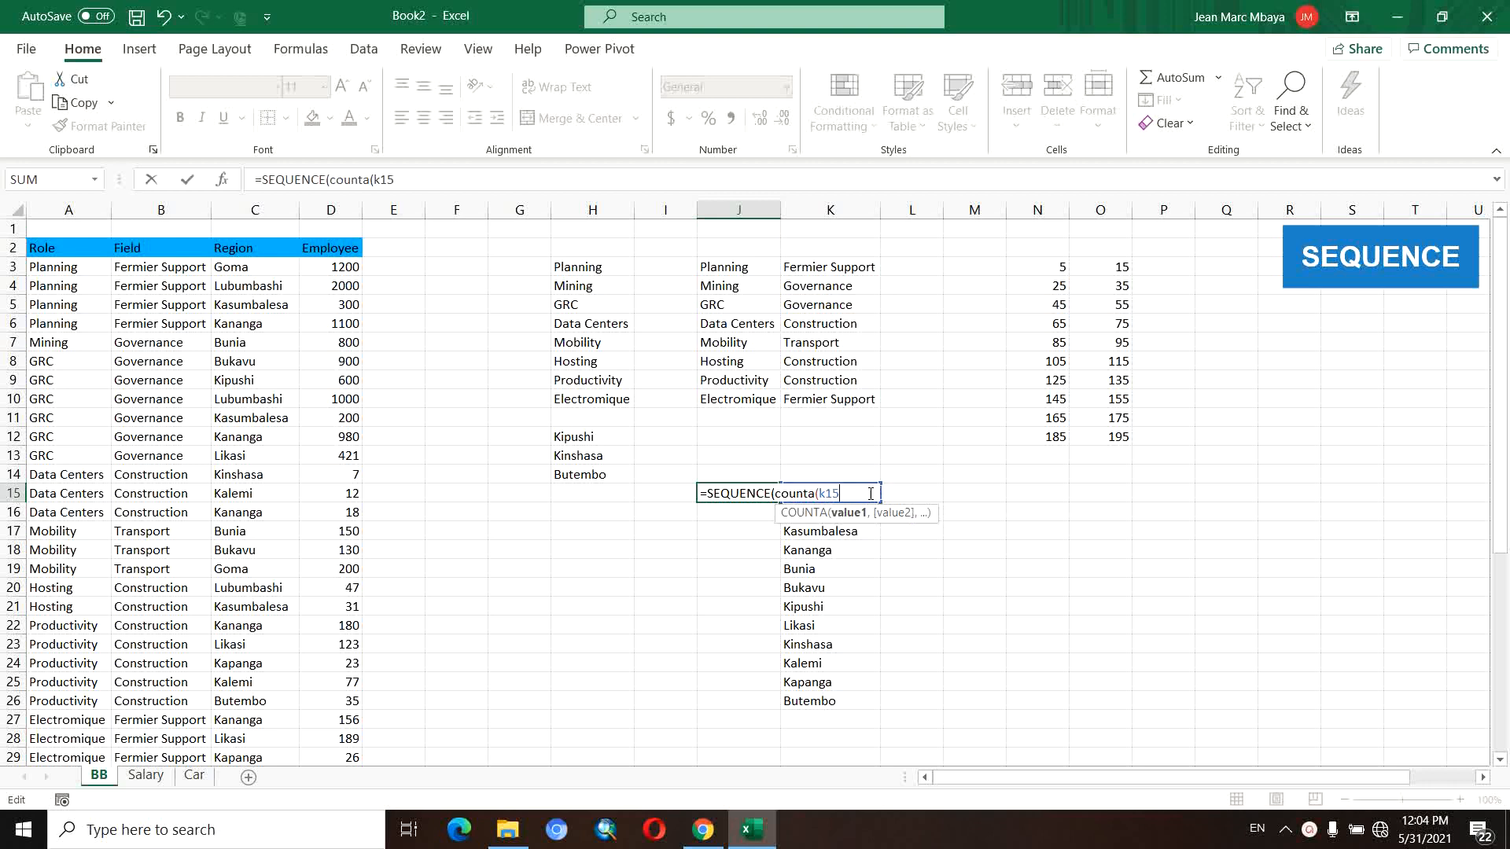
pyautogui.write('#')
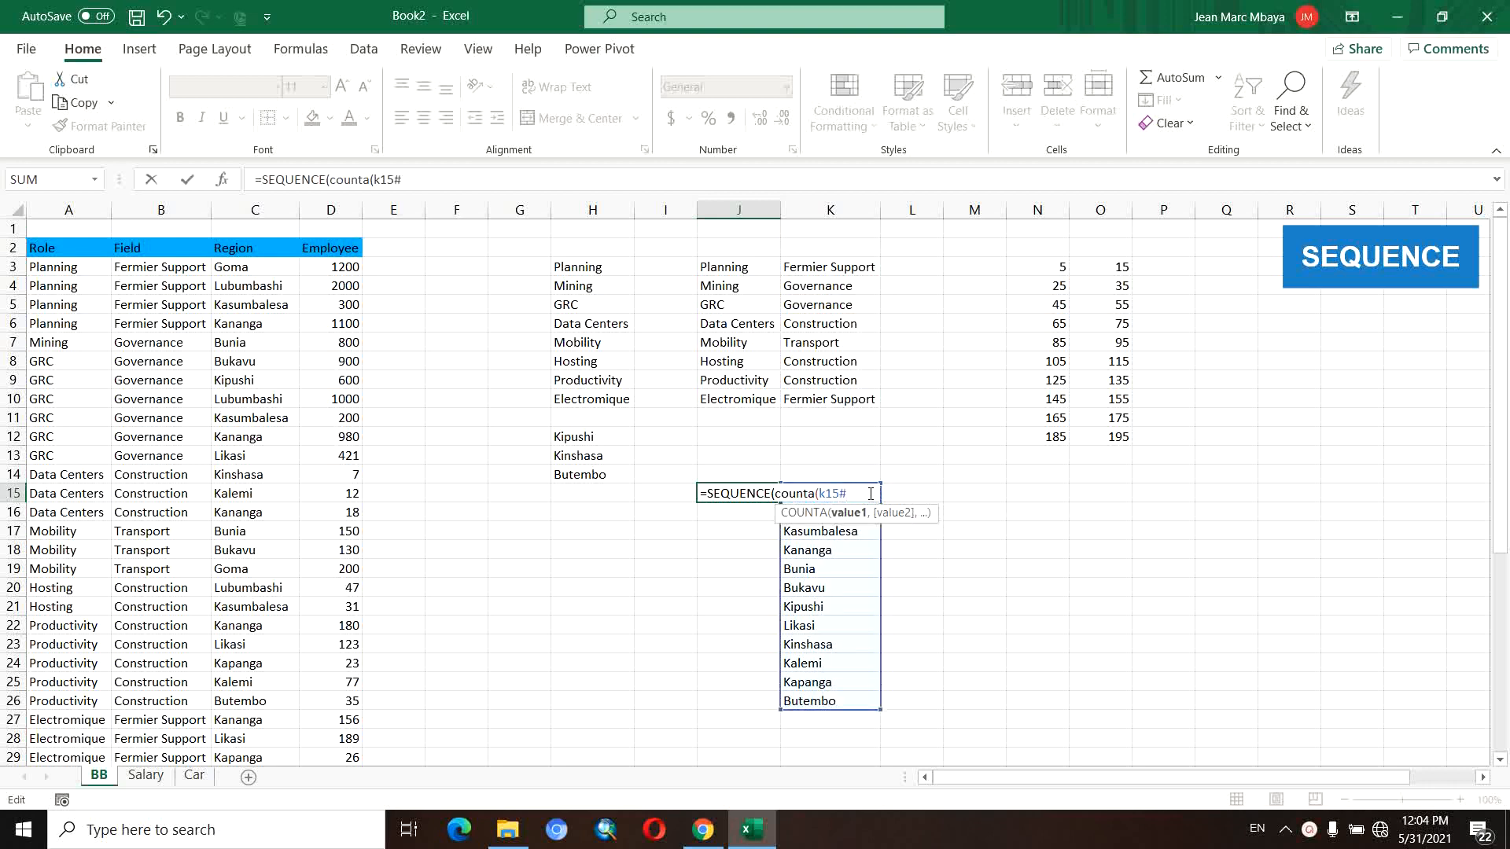
pyautogui.write(')')
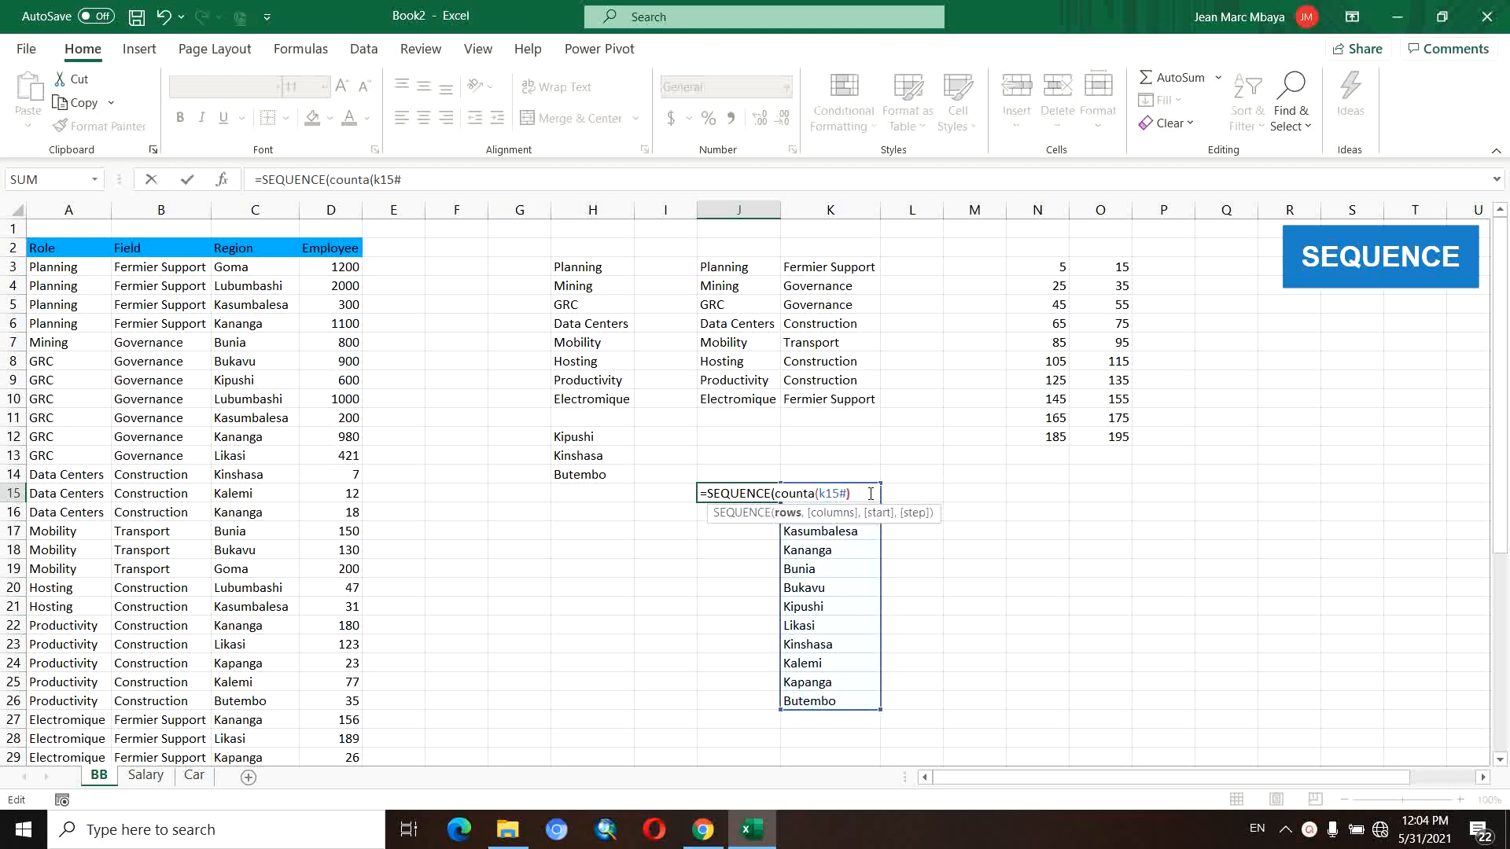
pyautogui.write(')')
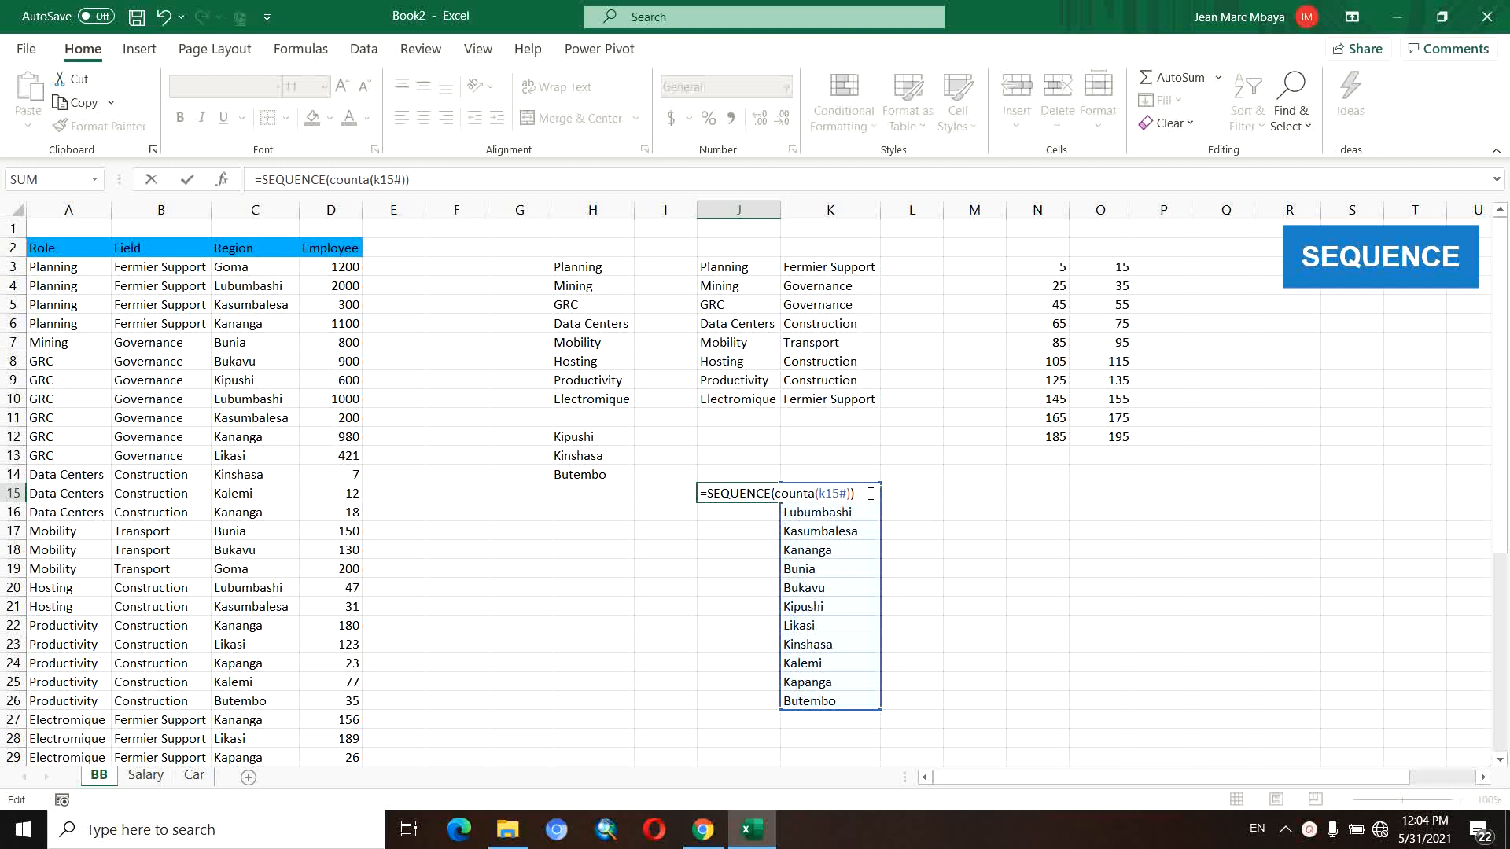
pyautogui.press('Return')
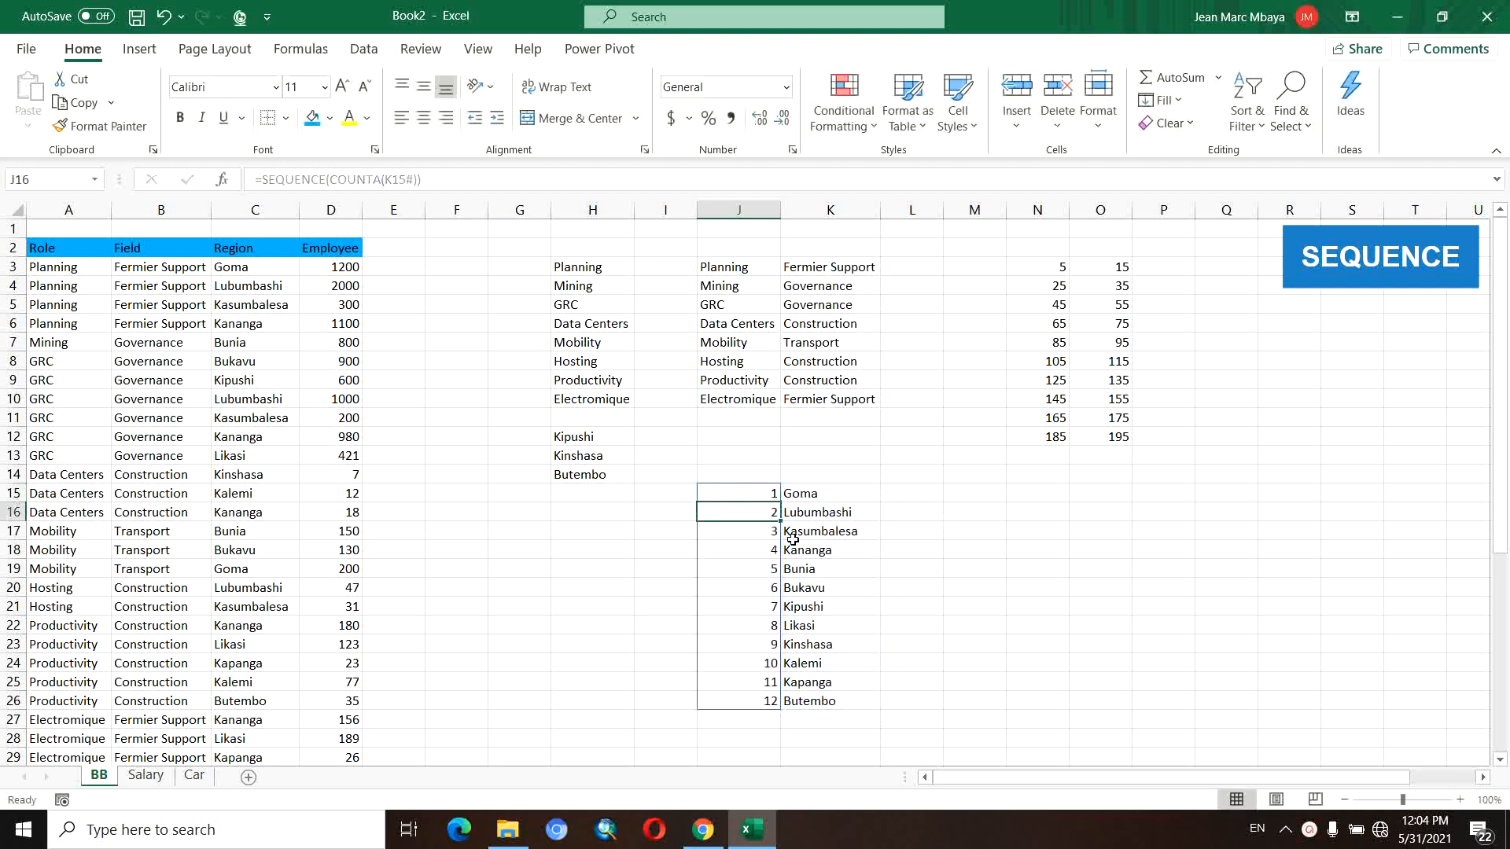
# Inspect the numbering formula in J15 and the region list cell it refers to, K15.
pyautogui.click(743, 493)
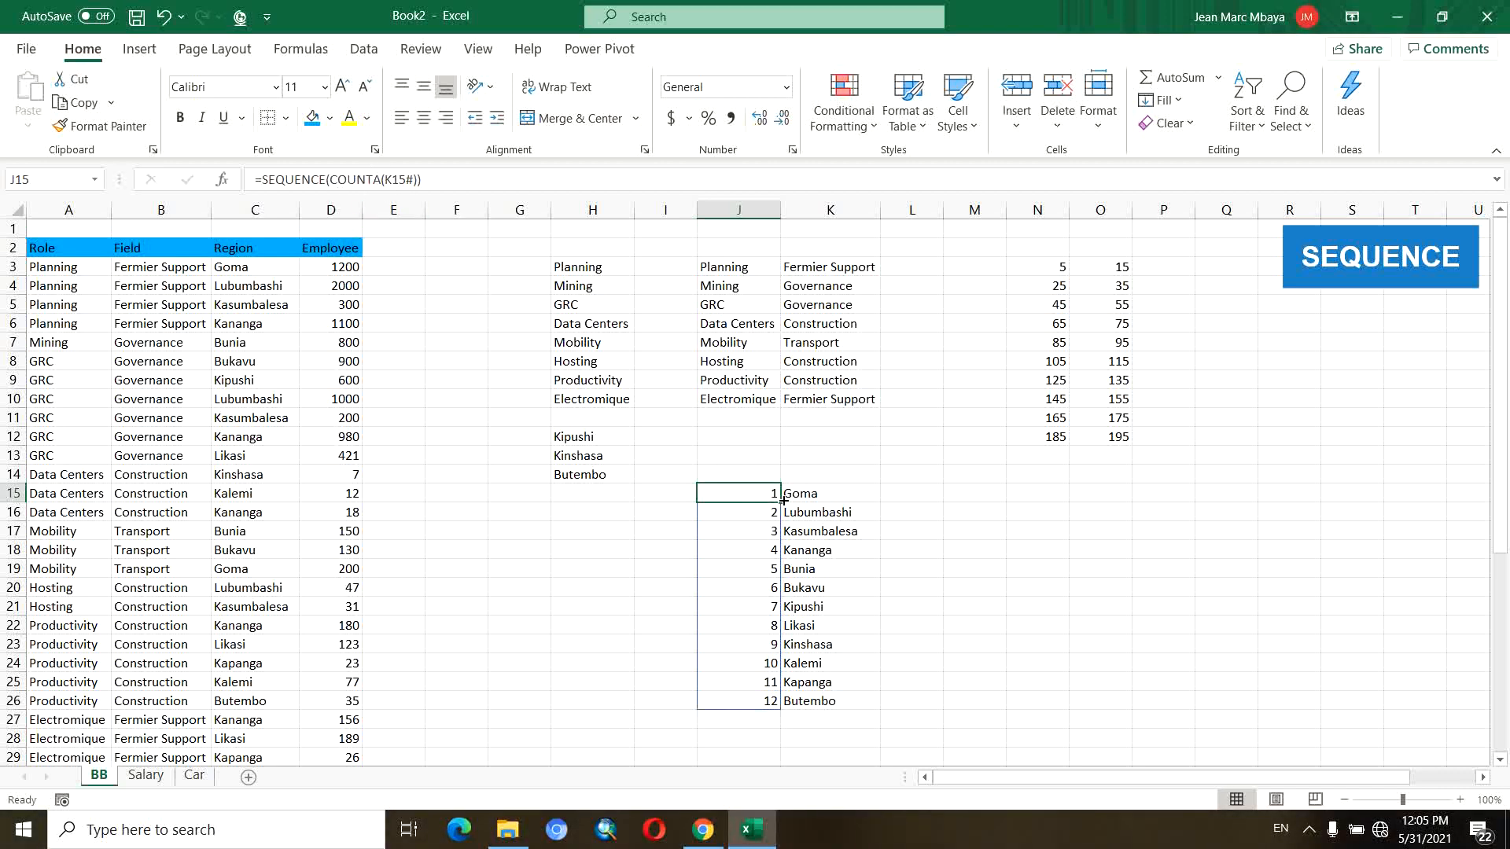
pyautogui.click(832, 494)
pyautogui.press('Left')
pyautogui.click(413, 179)
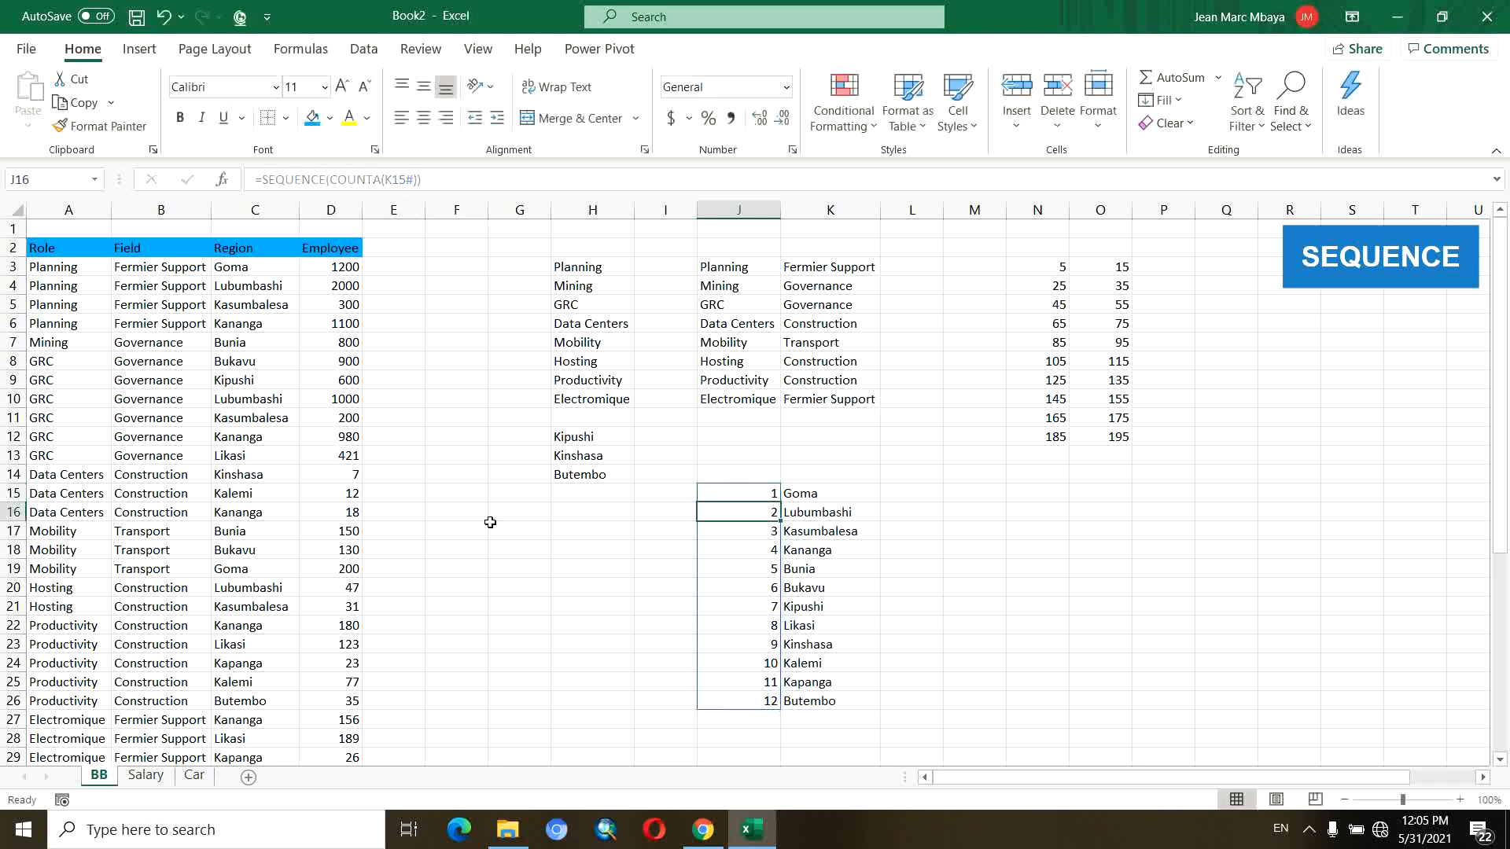
# Format the employee data A2:D29 as a table with a light style that has a blue header row.
pyautogui.moveTo(46, 248)
pyautogui.mouseDown()
pyautogui.moveTo(330, 250)
pyautogui.moveTo(47, 248)
pyautogui.mouseUp()
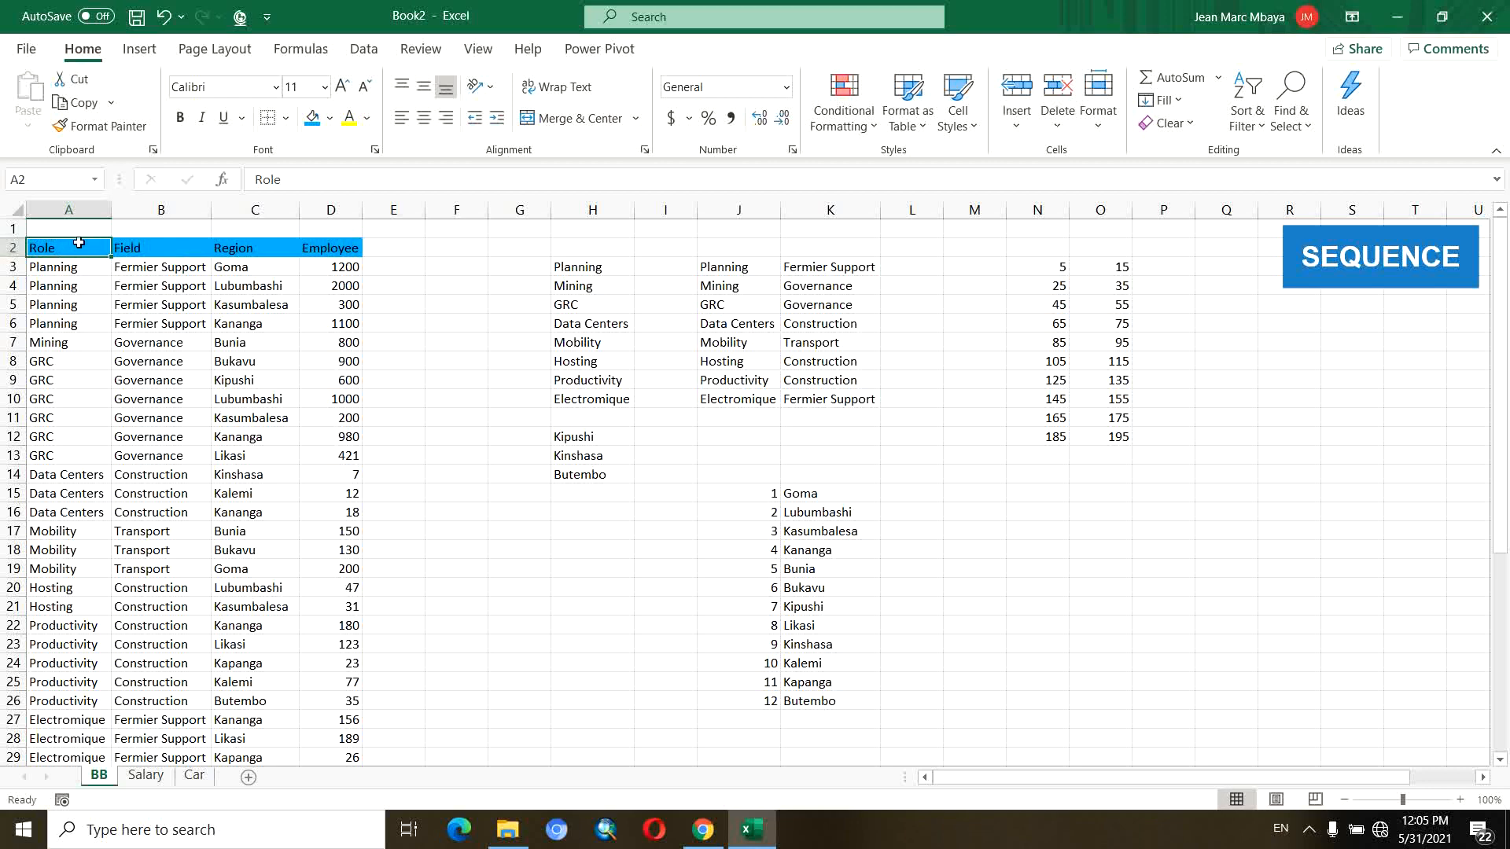
pyautogui.hotkey('ctrl', 'shift', 'Right')
pyautogui.hotkey('ctrl', 'shift', 'Down')
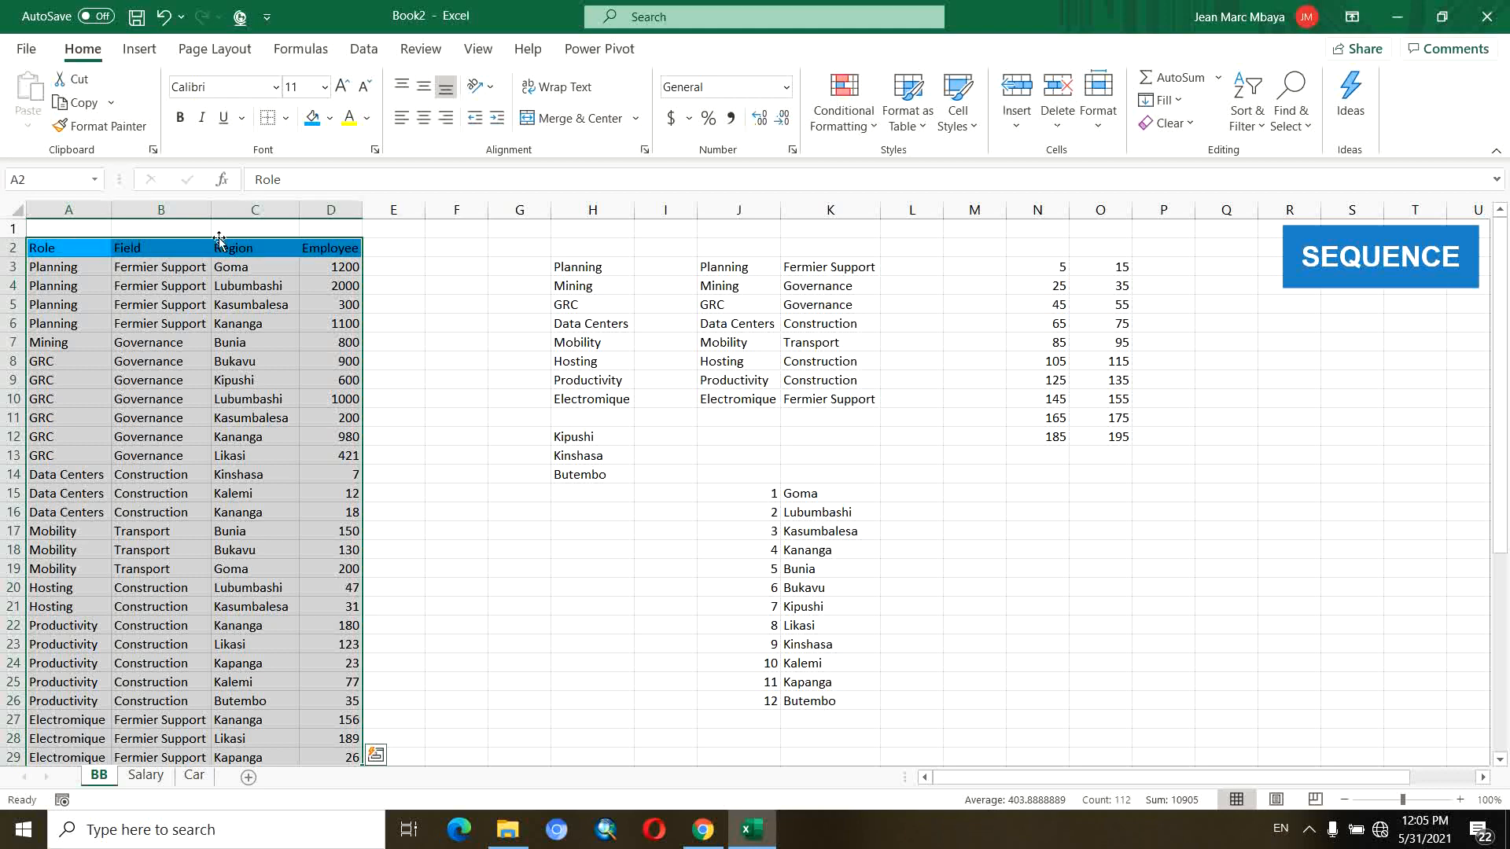
pyautogui.click(908, 103)
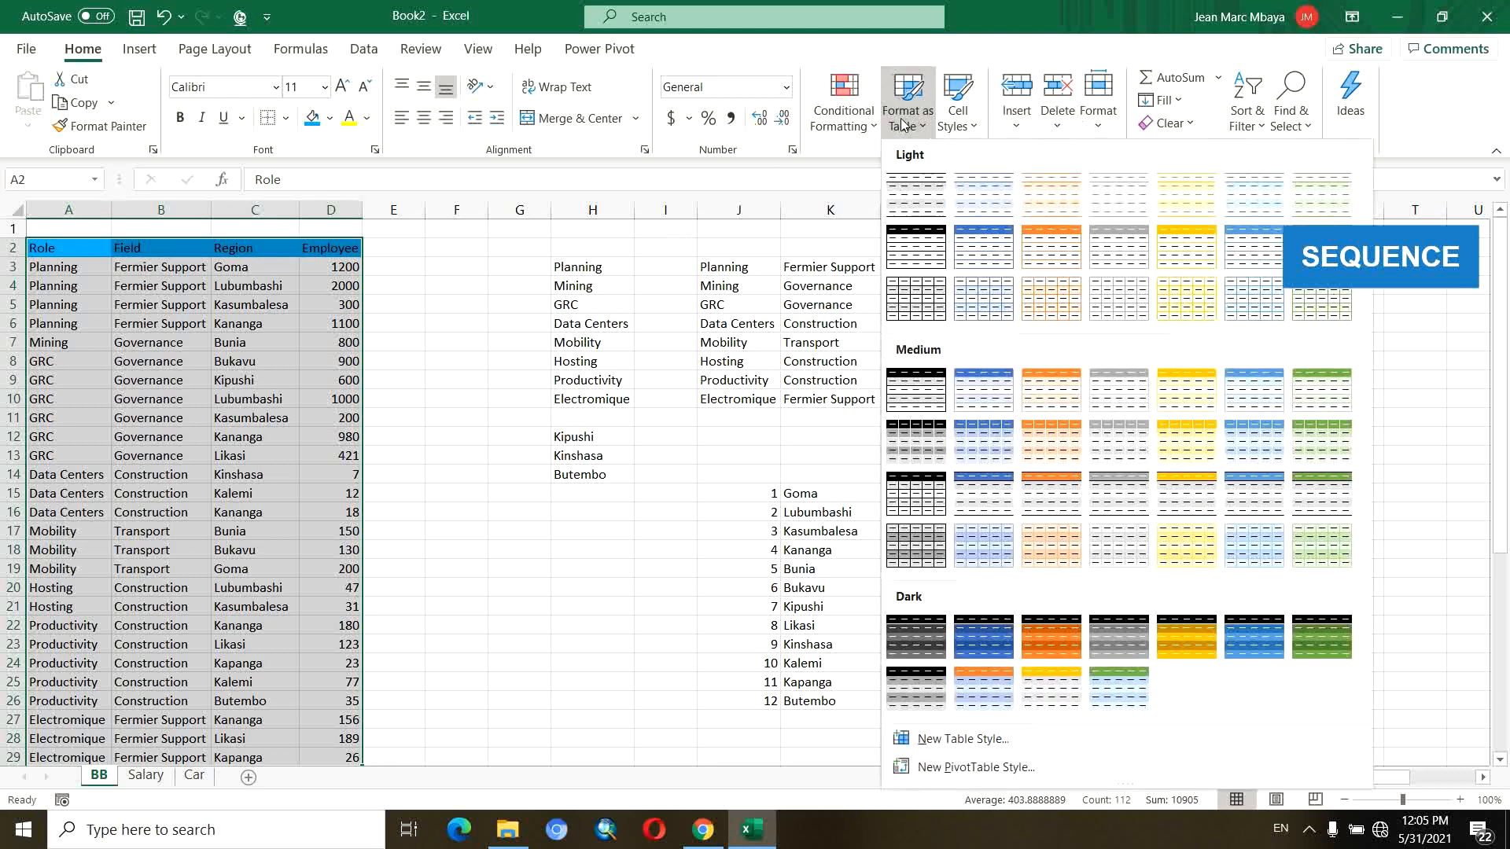
pyautogui.click(972, 249)
pyautogui.click(768, 361)
# Add a first name as a new Region entry in C30, directly below the employee table's last row.
pyautogui.moveTo(1500, 402); pyautogui.dragTo(1506, 560)
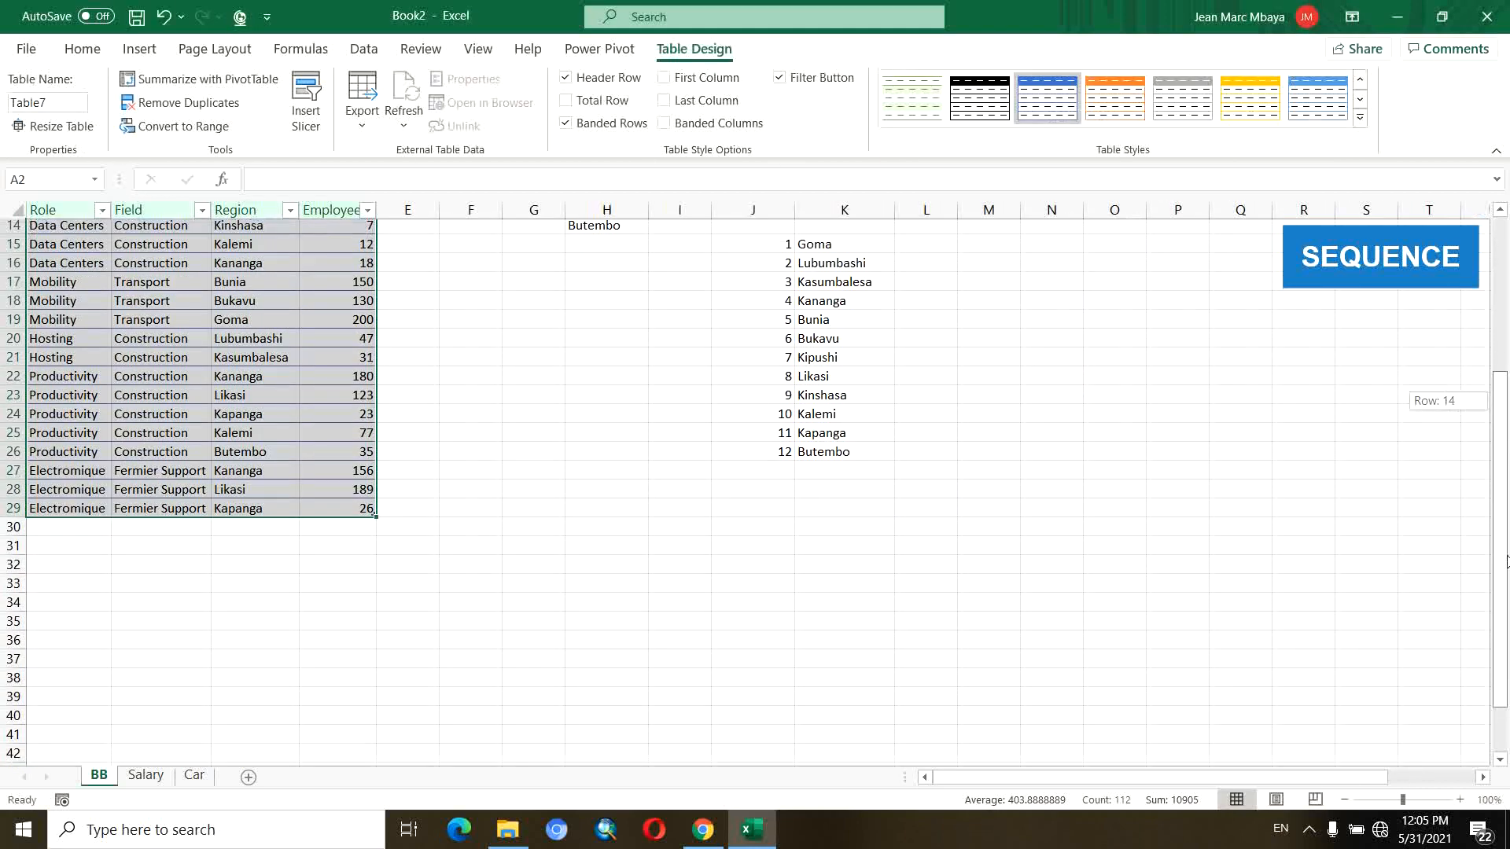
pyautogui.click(244, 532)
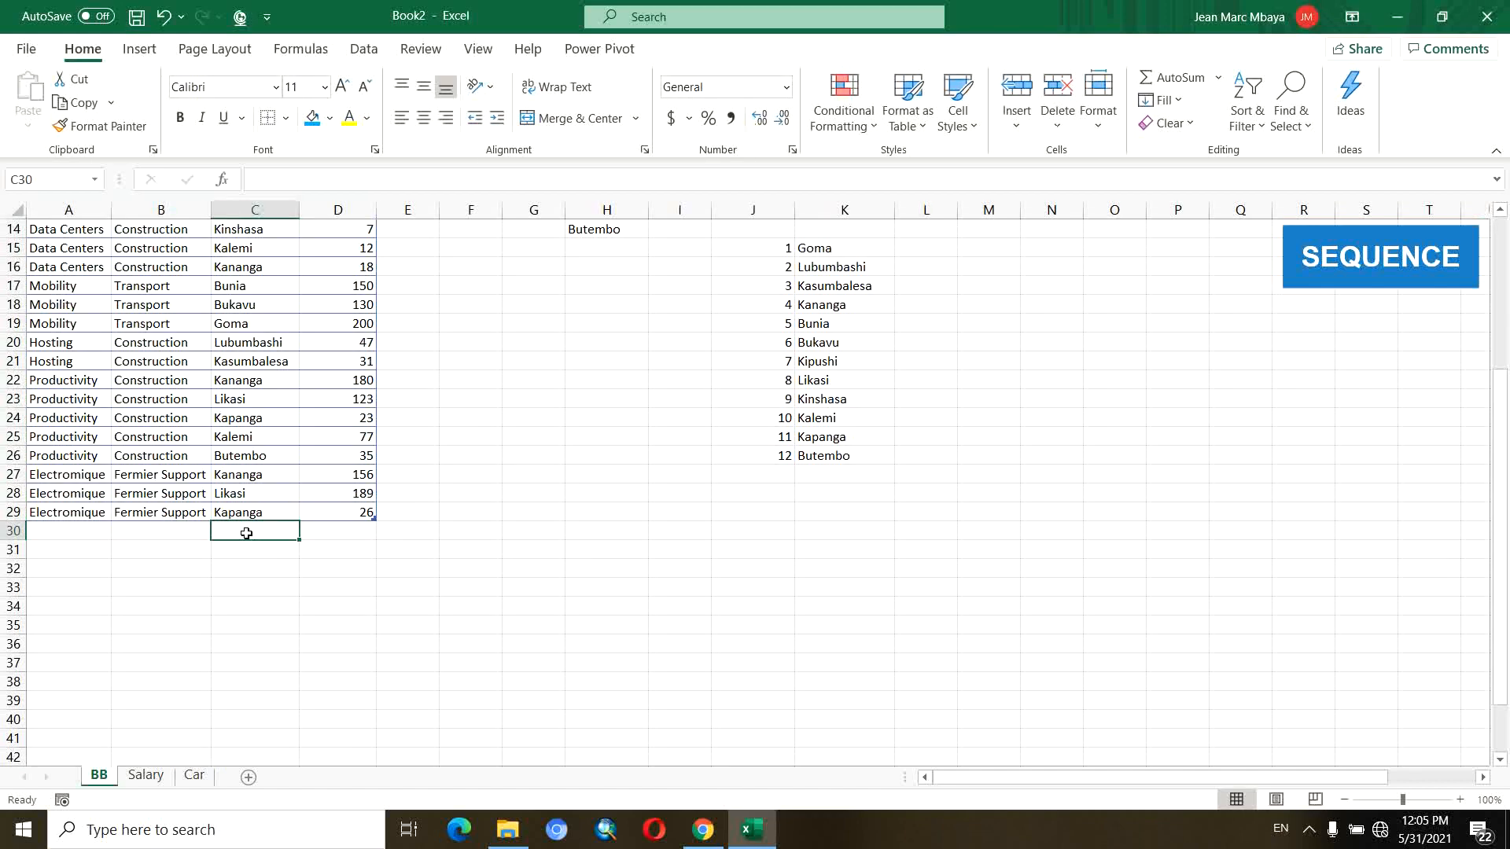
pyautogui.write('jean')
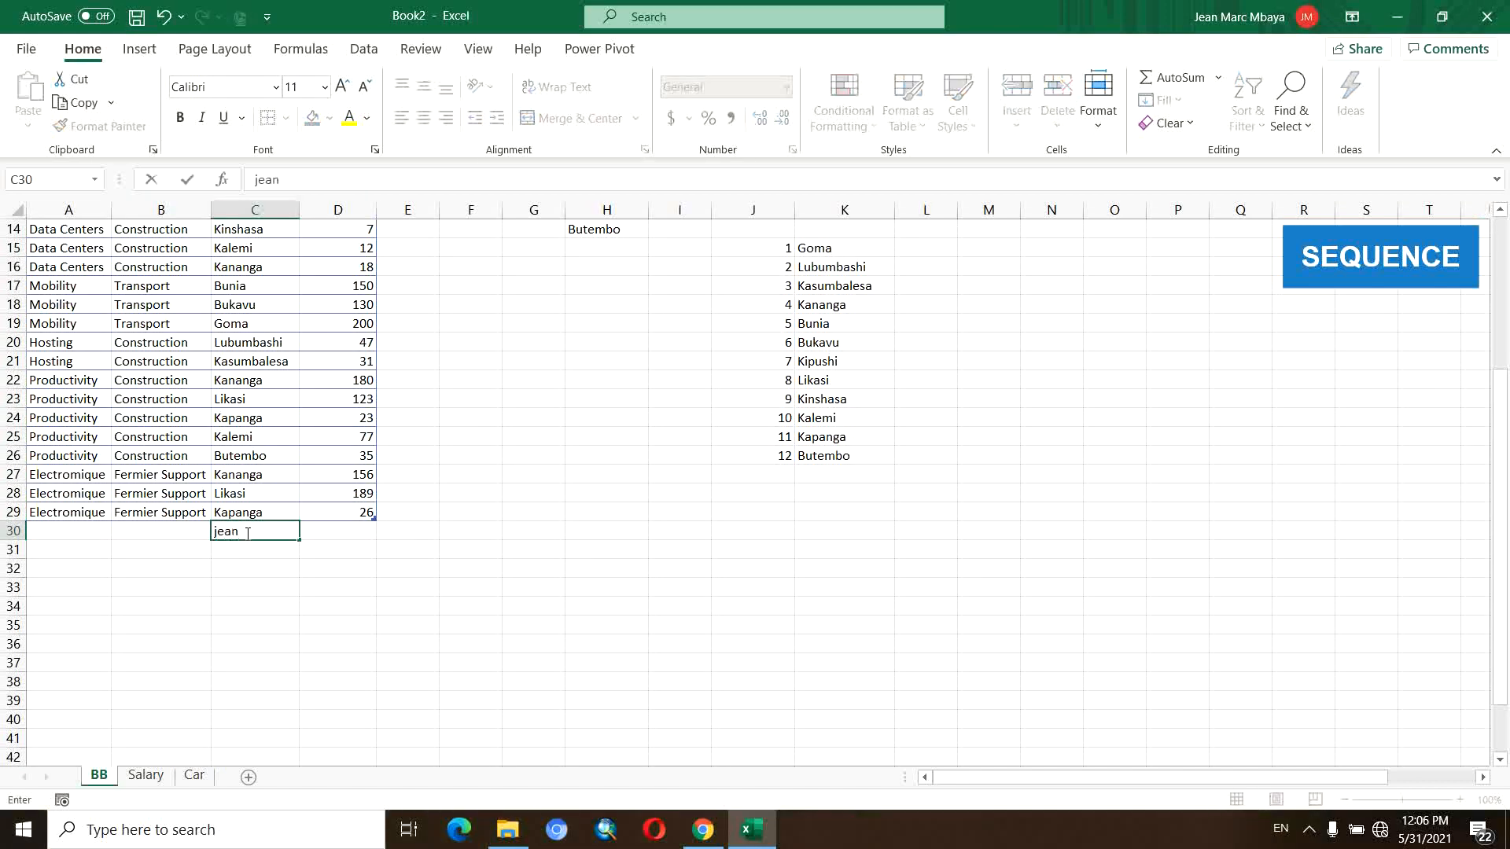
pyautogui.press('Return')
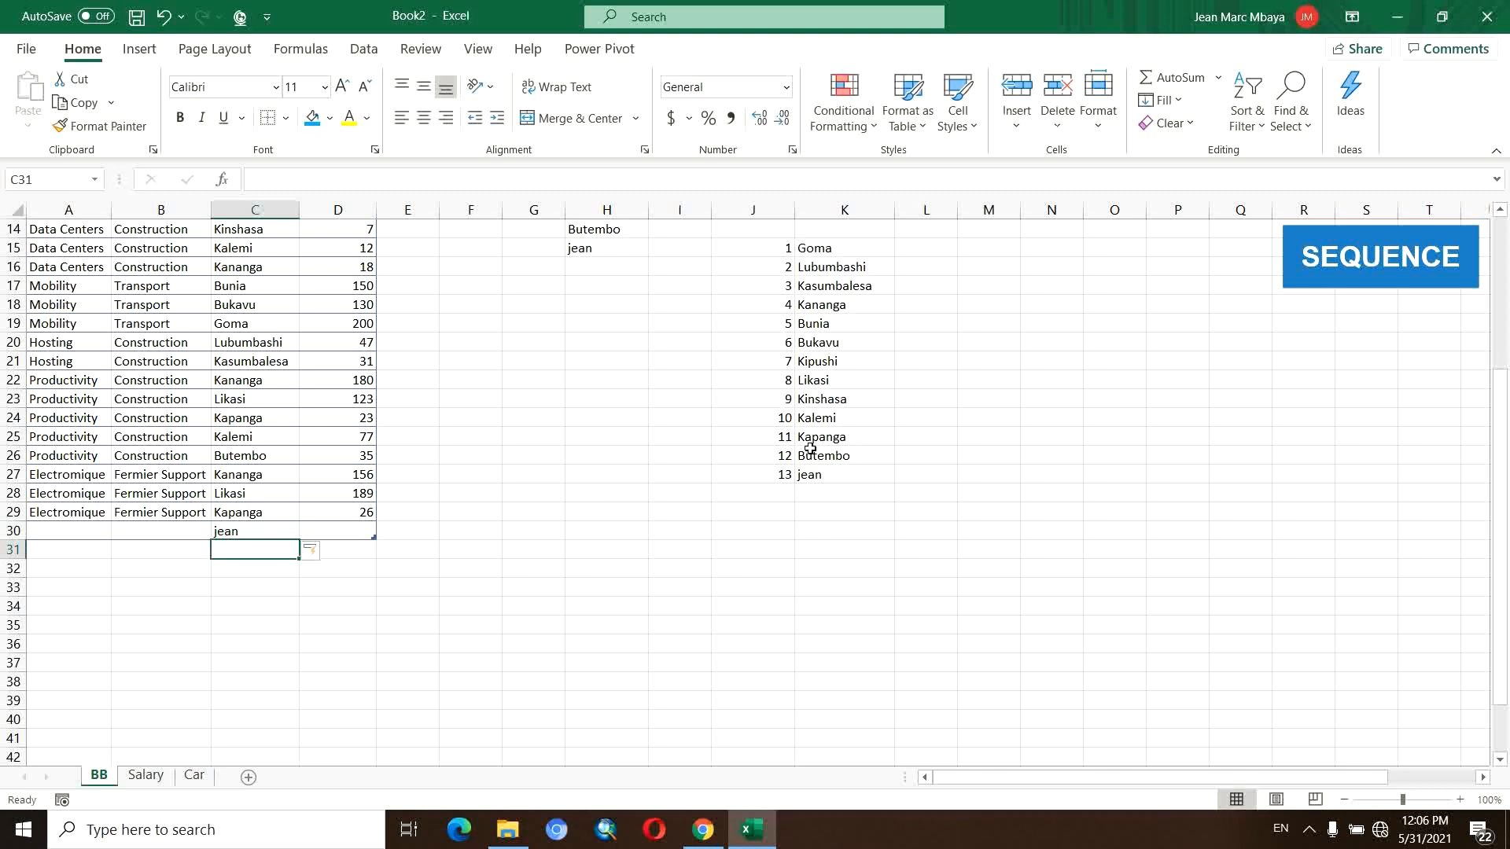
pyautogui.scroll(2, 796, 429)
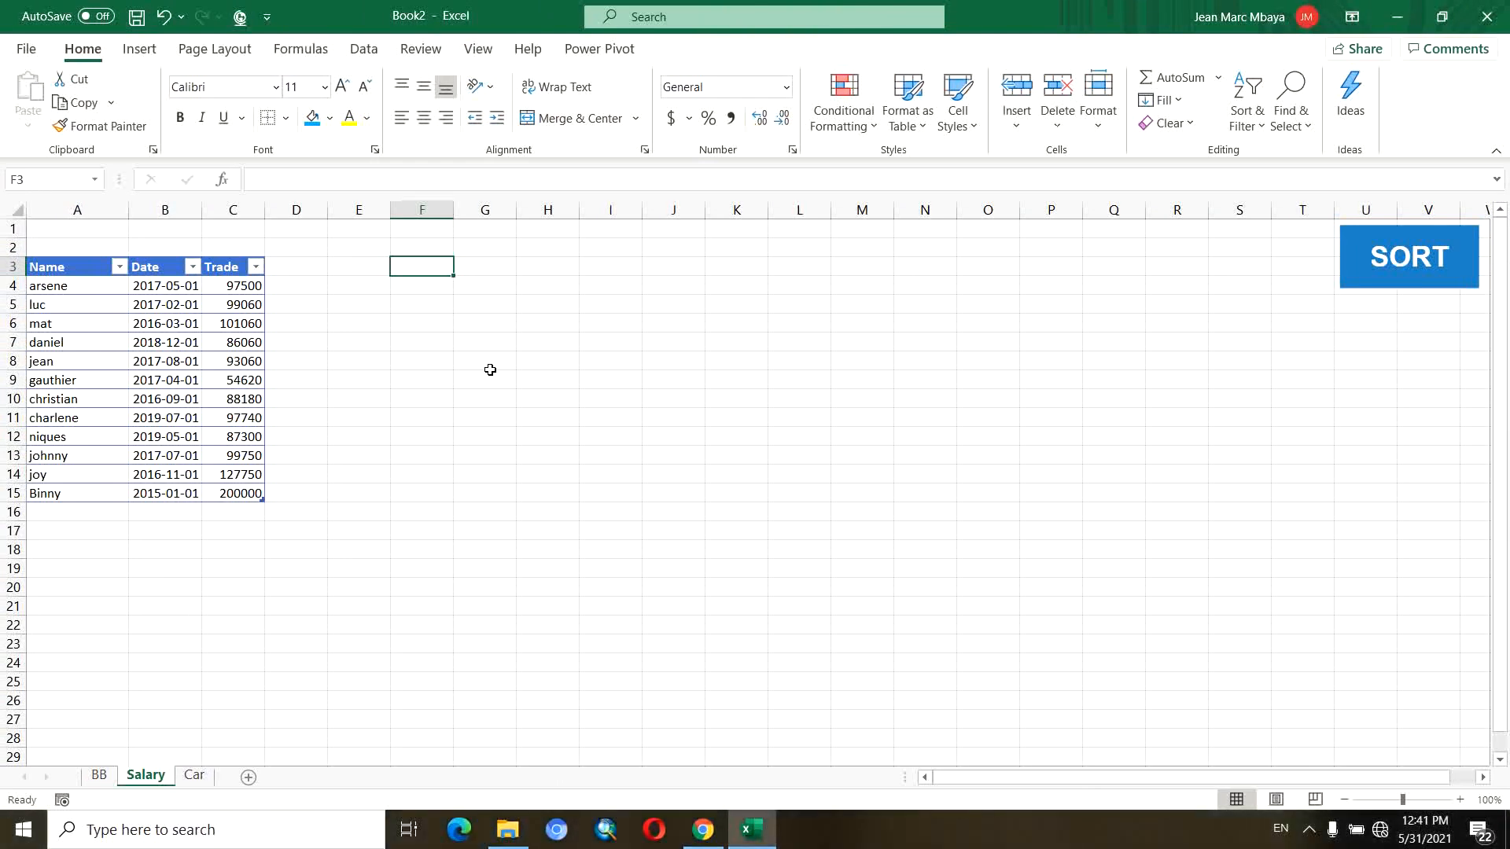
# Enter =SORT(Table1) in cell F3 to produce a sorted copy of the salary table.
pyautogui.write('=sort')
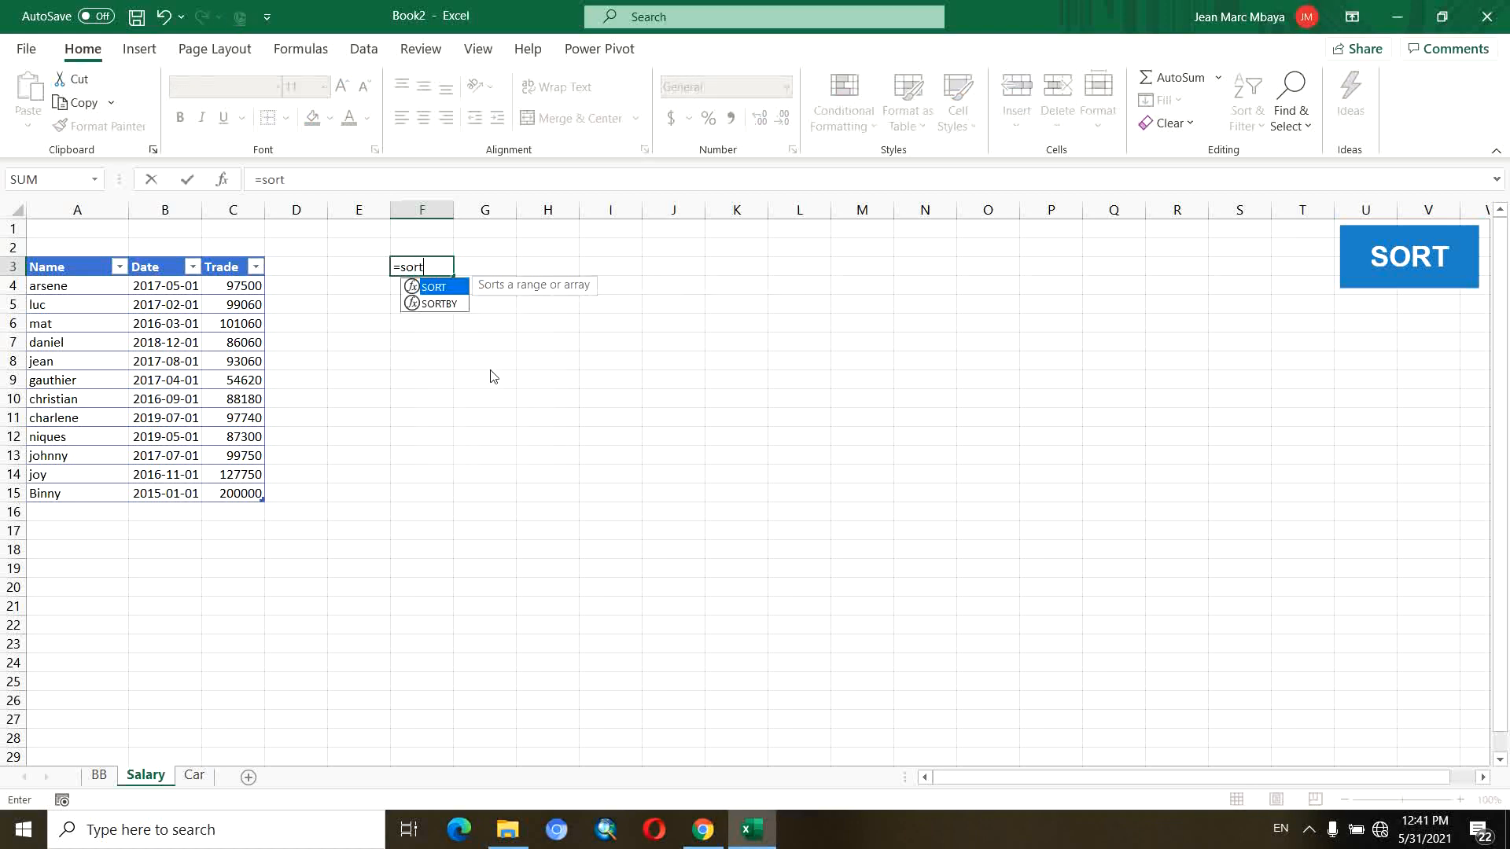
pyautogui.press('Tab')
pyautogui.click(29, 258)
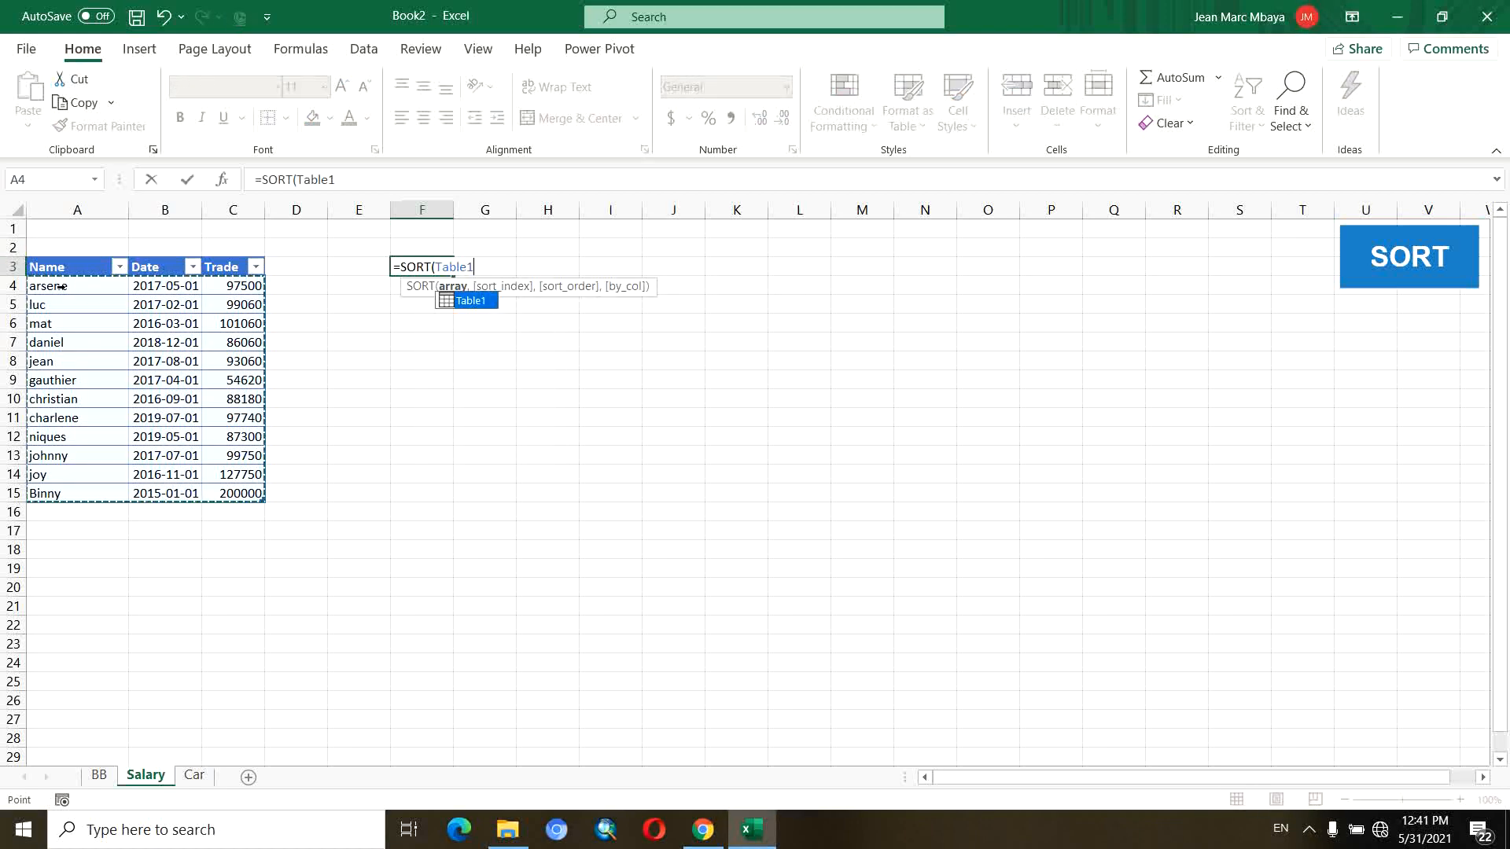
pyautogui.press('Return')
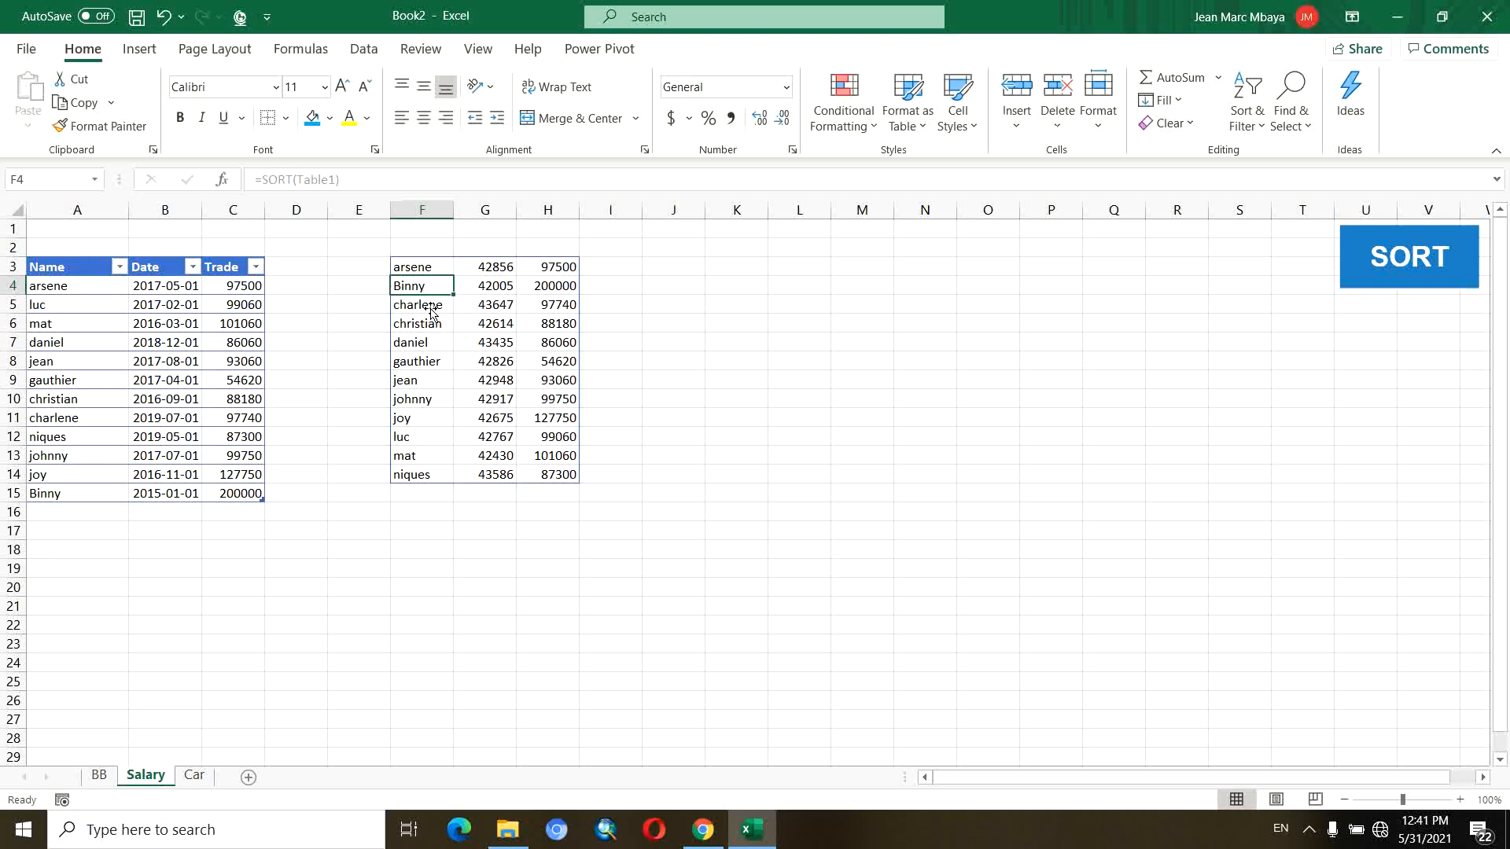
# Copy the formatting of B4:C4 onto G3:H21 and autofit column G to its dates.
pyautogui.moveTo(155, 287); pyautogui.dragTo(222, 294)
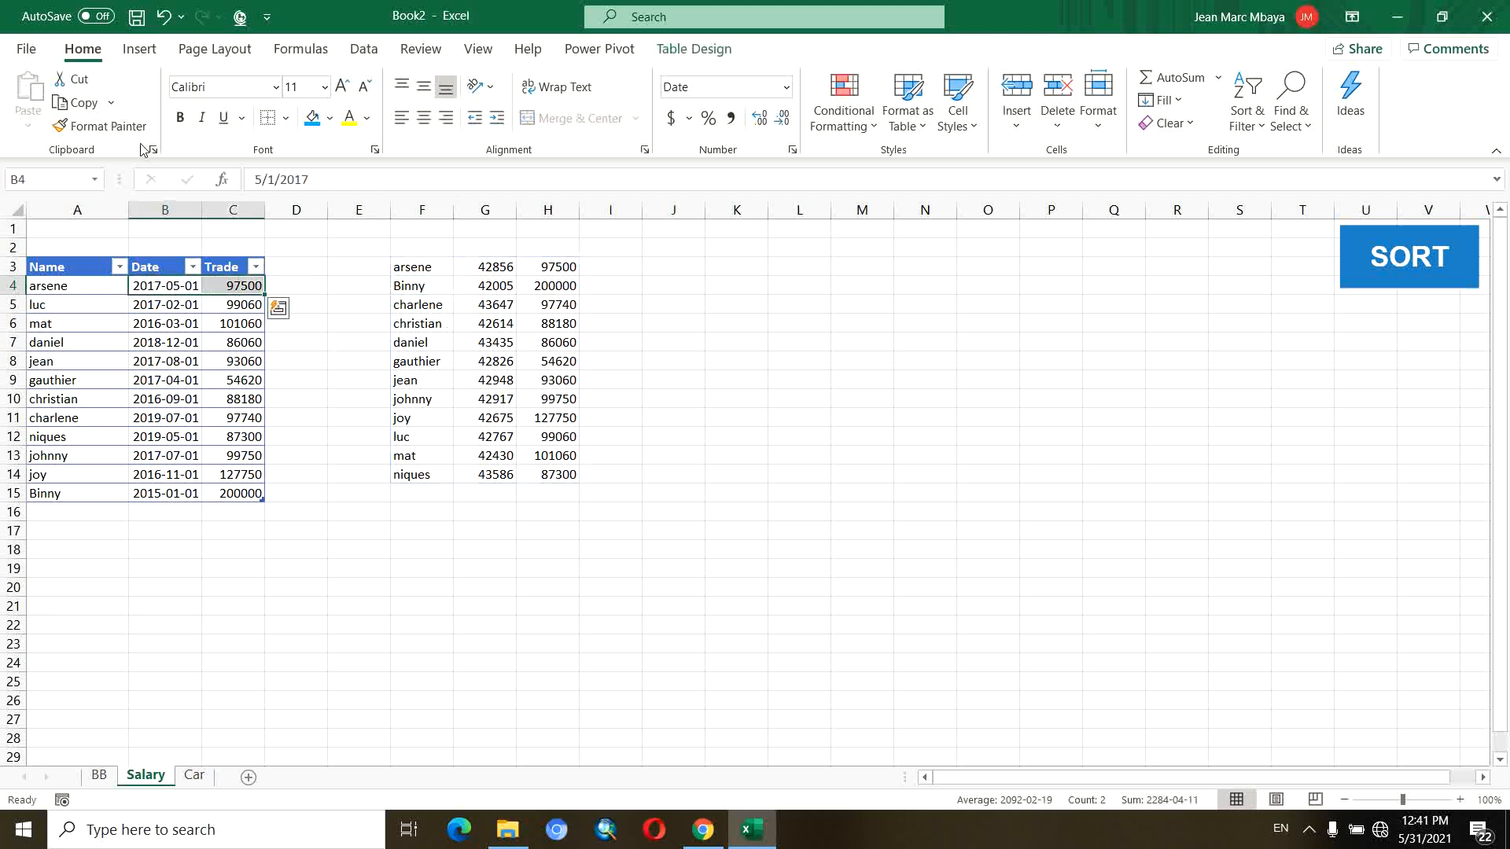
pyautogui.click(100, 126)
pyautogui.moveTo(491, 267)
pyautogui.mouseDown()
pyautogui.moveTo(555, 378)
pyautogui.moveTo(555, 596)
pyautogui.mouseUp()
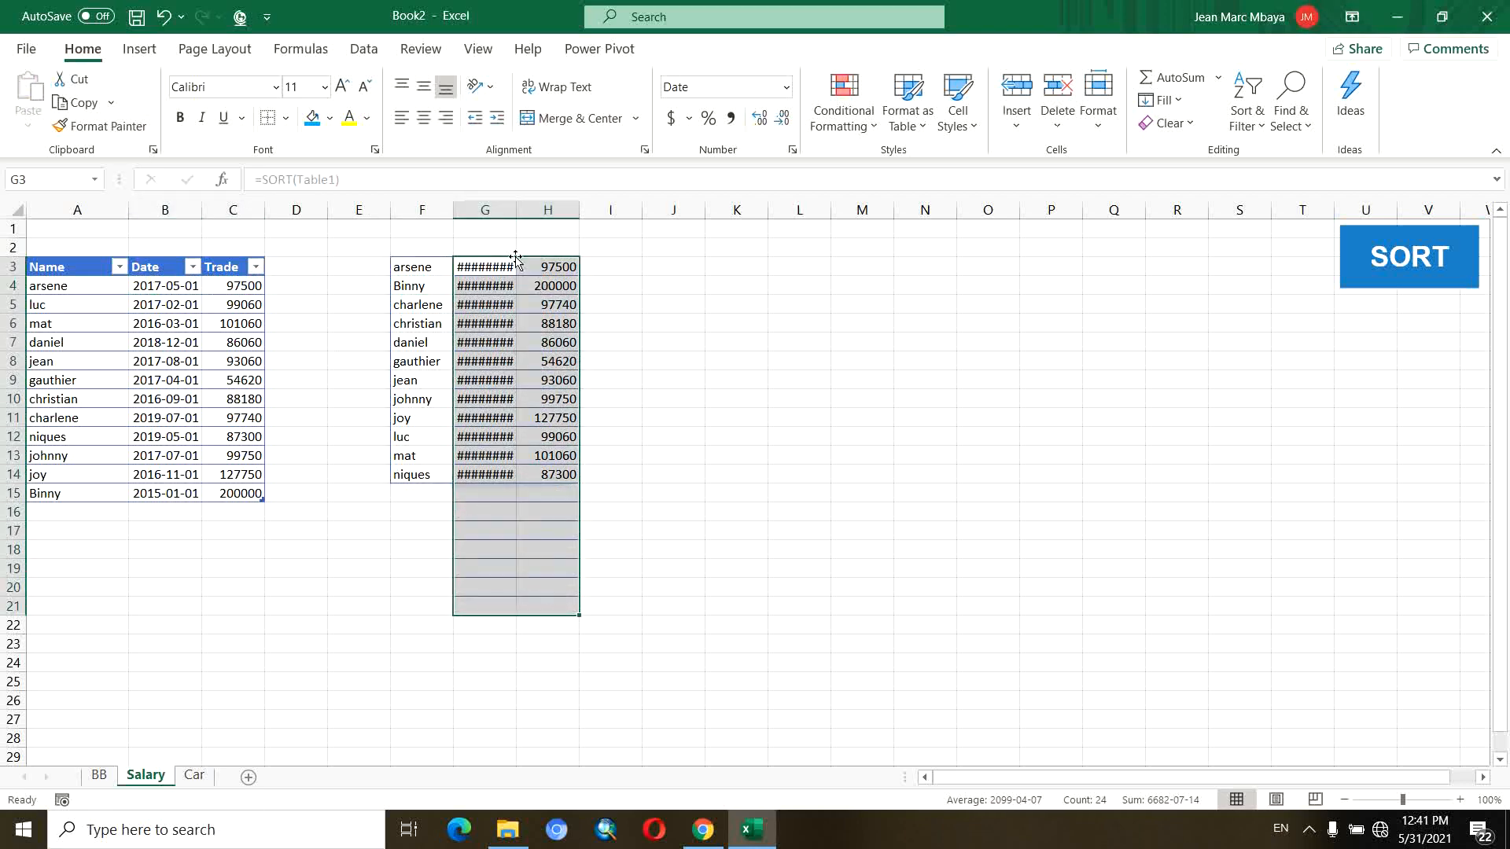
pyautogui.doubleClick(517, 209)
pyautogui.click(665, 303)
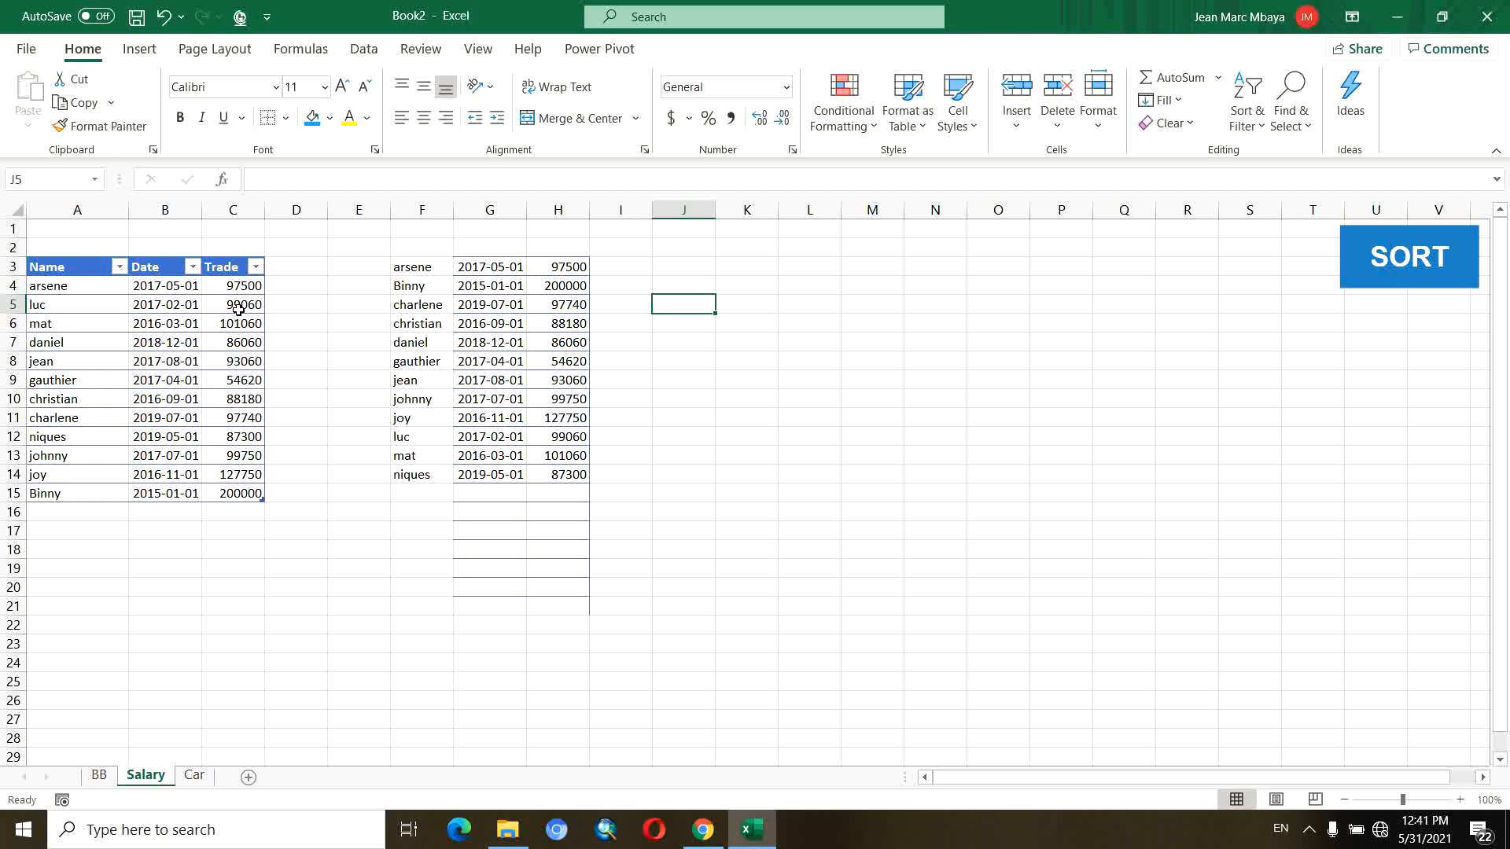
# Change the formula in F3 to =SORT(Table1,3,-1) to sort the salary table by Trade in descending order.
pyautogui.click(404, 265)
pyautogui.press('F2')
pyautogui.press('Left')
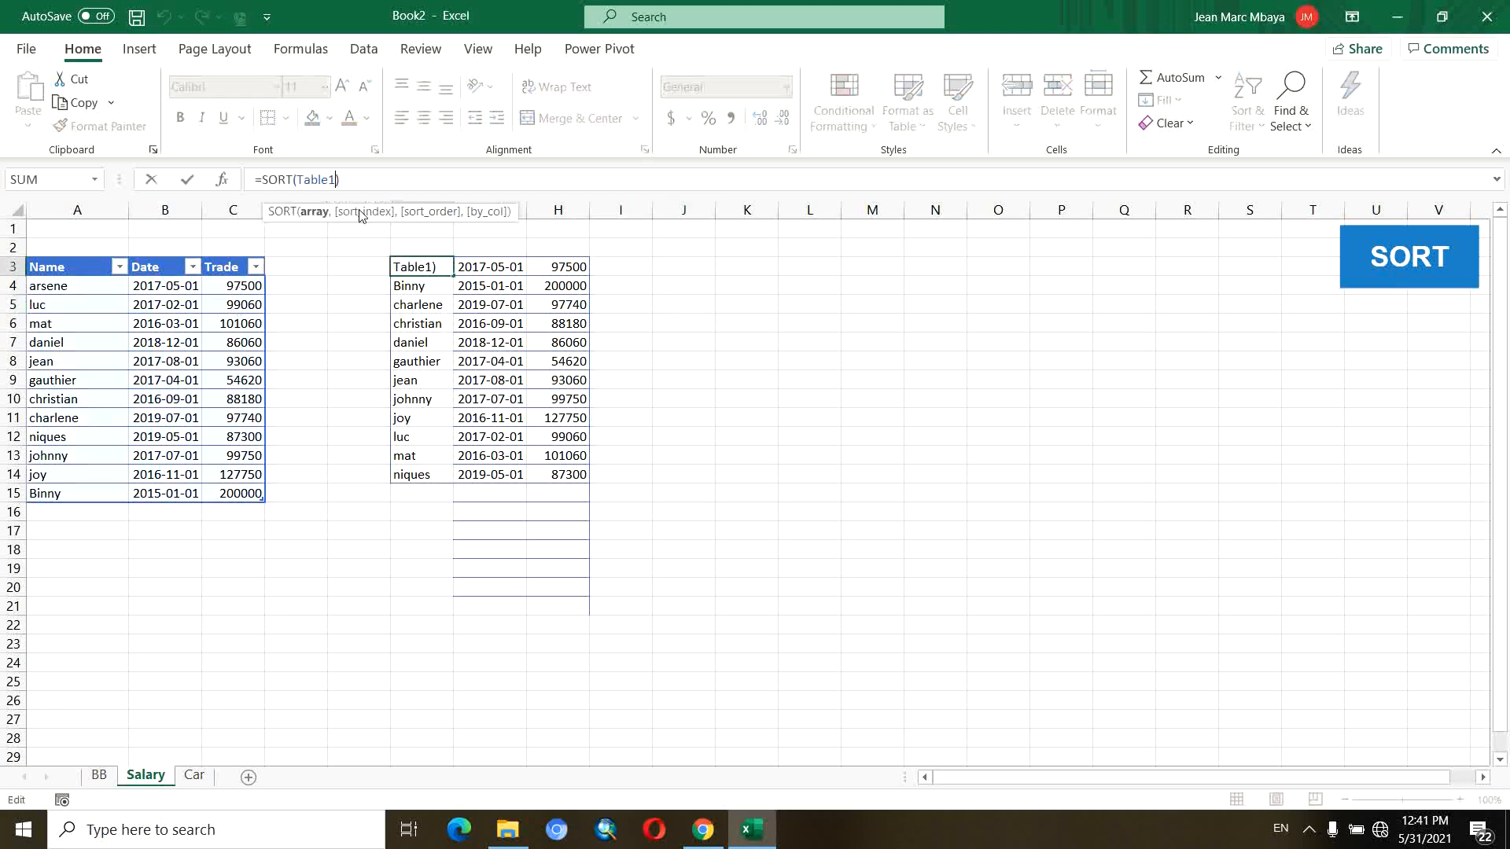
pyautogui.write(',')
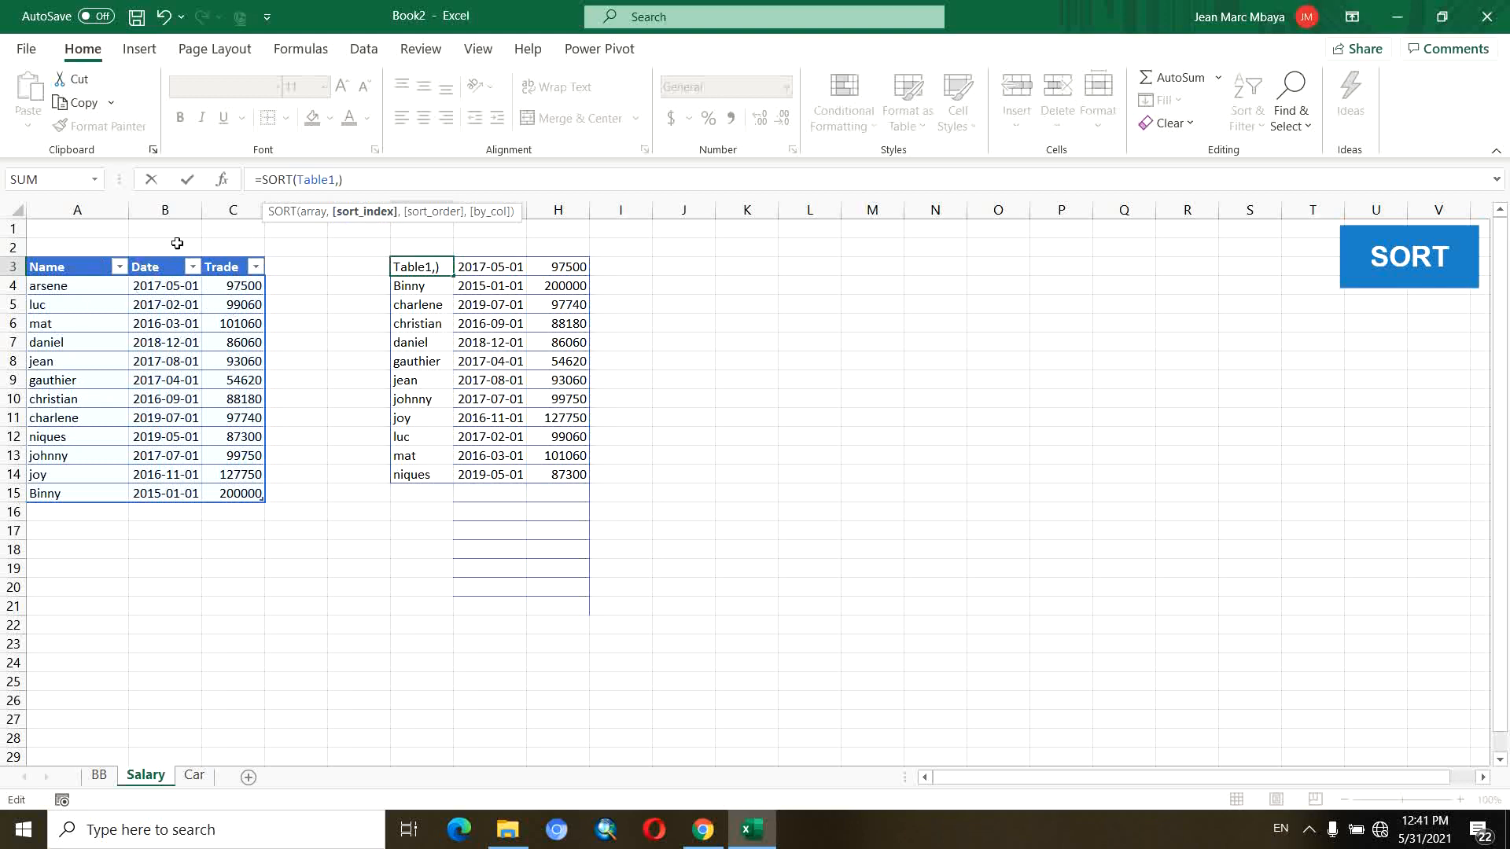
pyautogui.write('3')
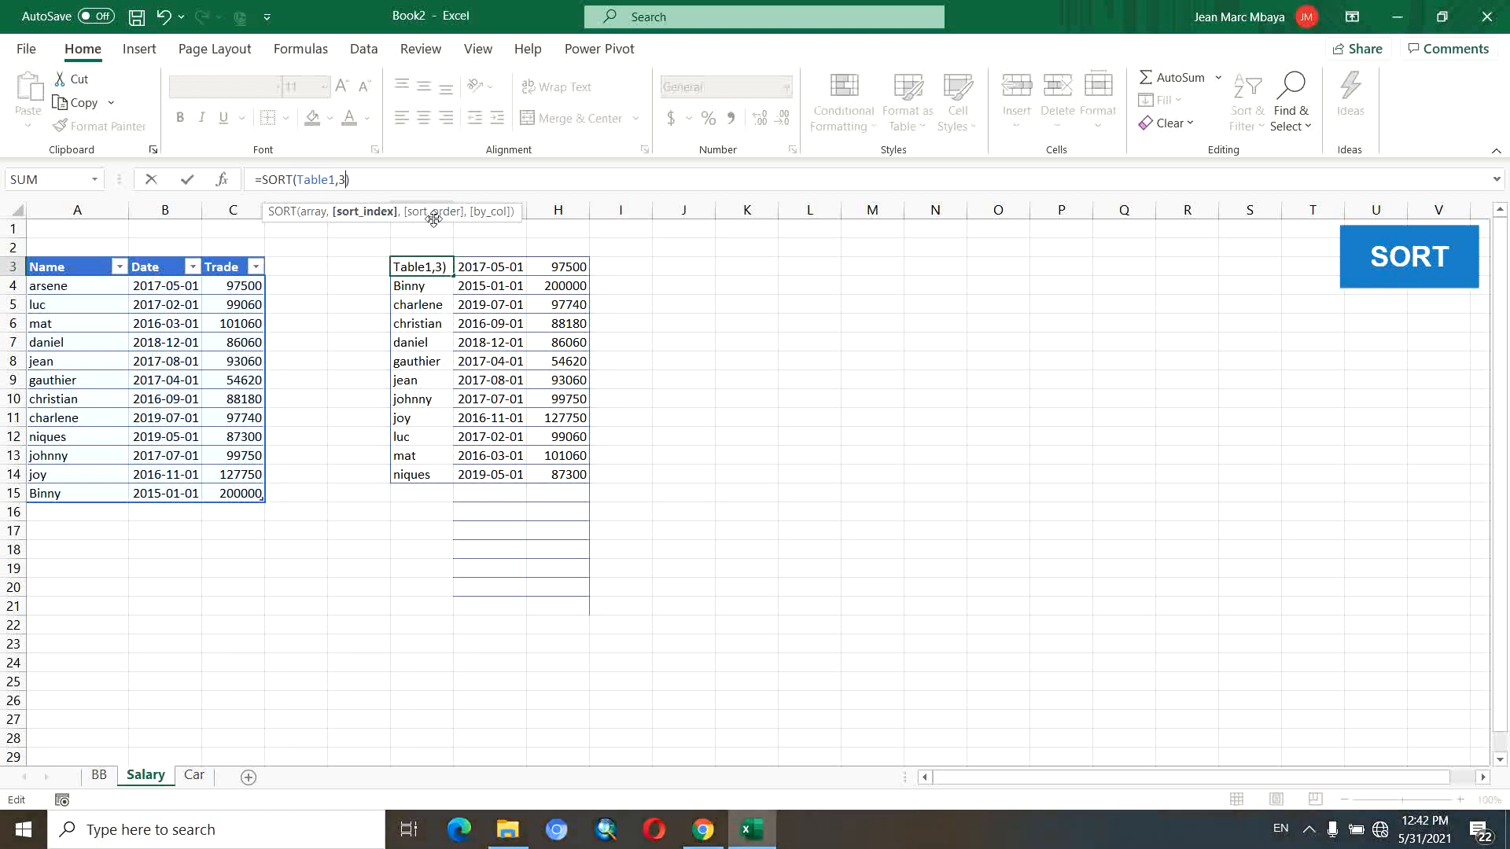
pyautogui.write(',')
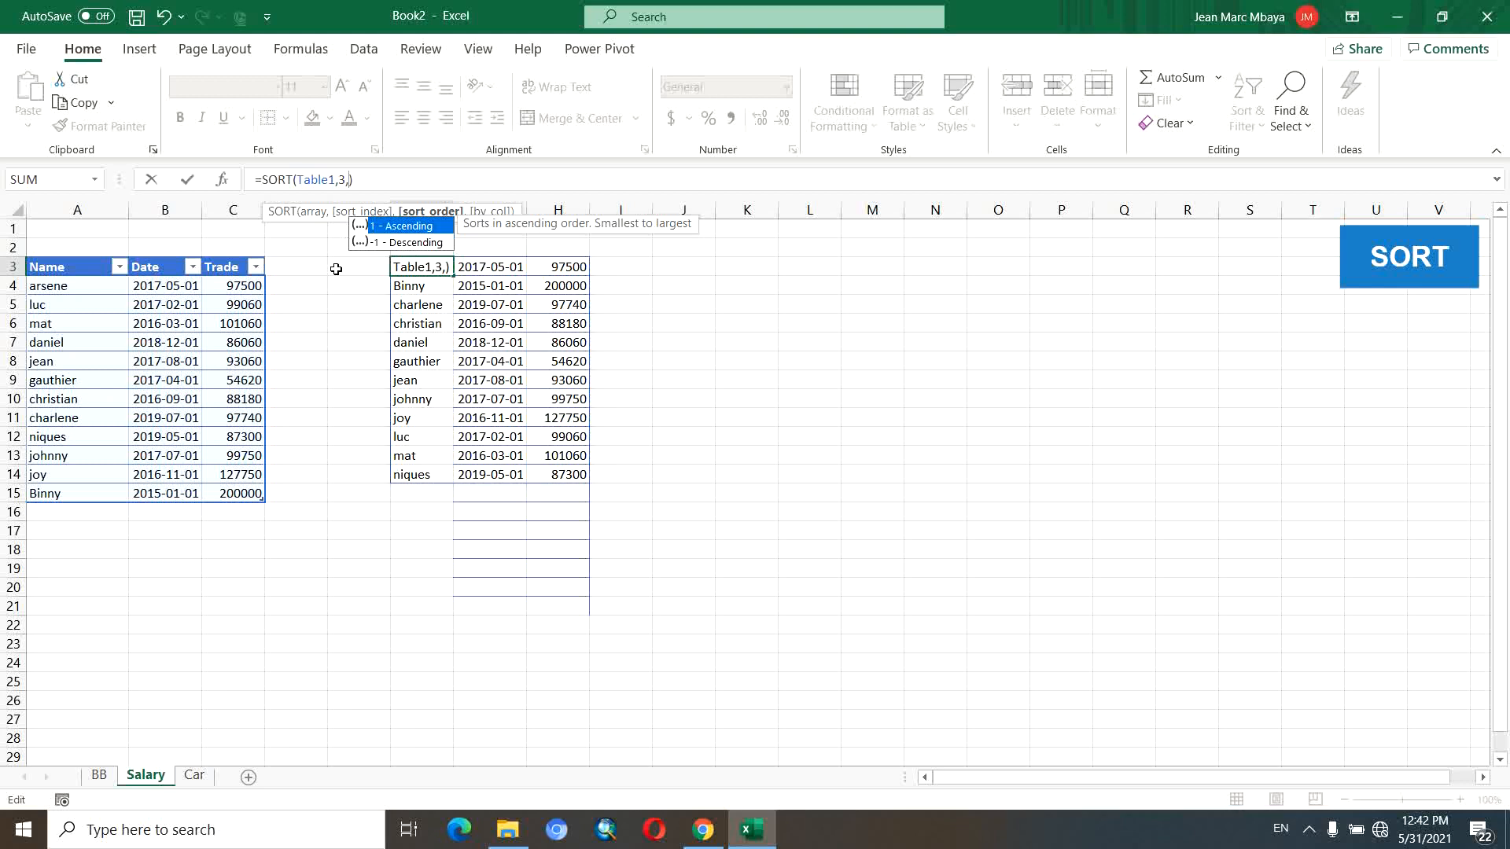
pyautogui.write('-1')
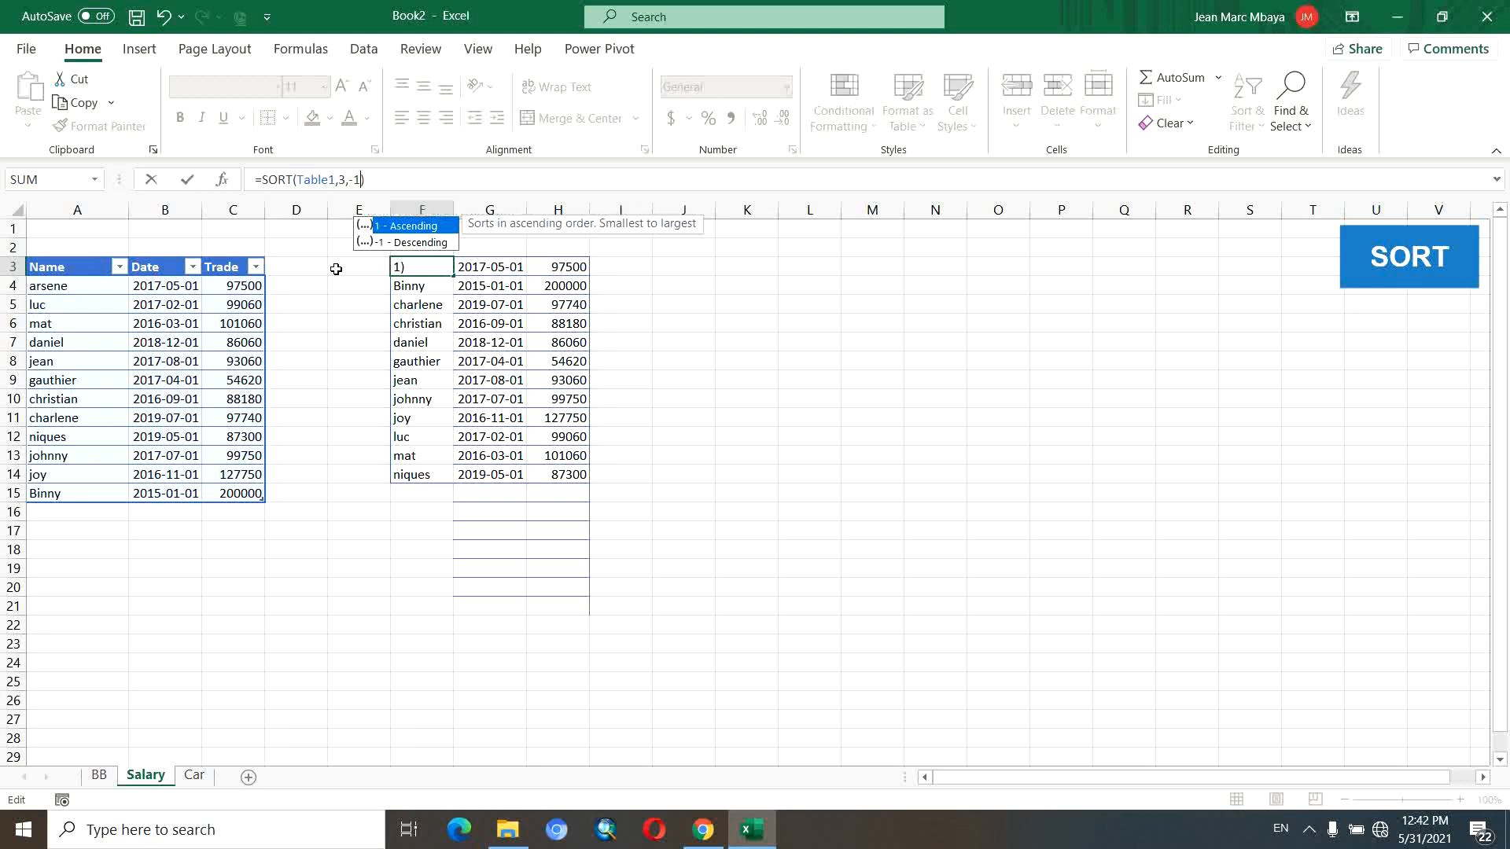
pyautogui.press('Return')
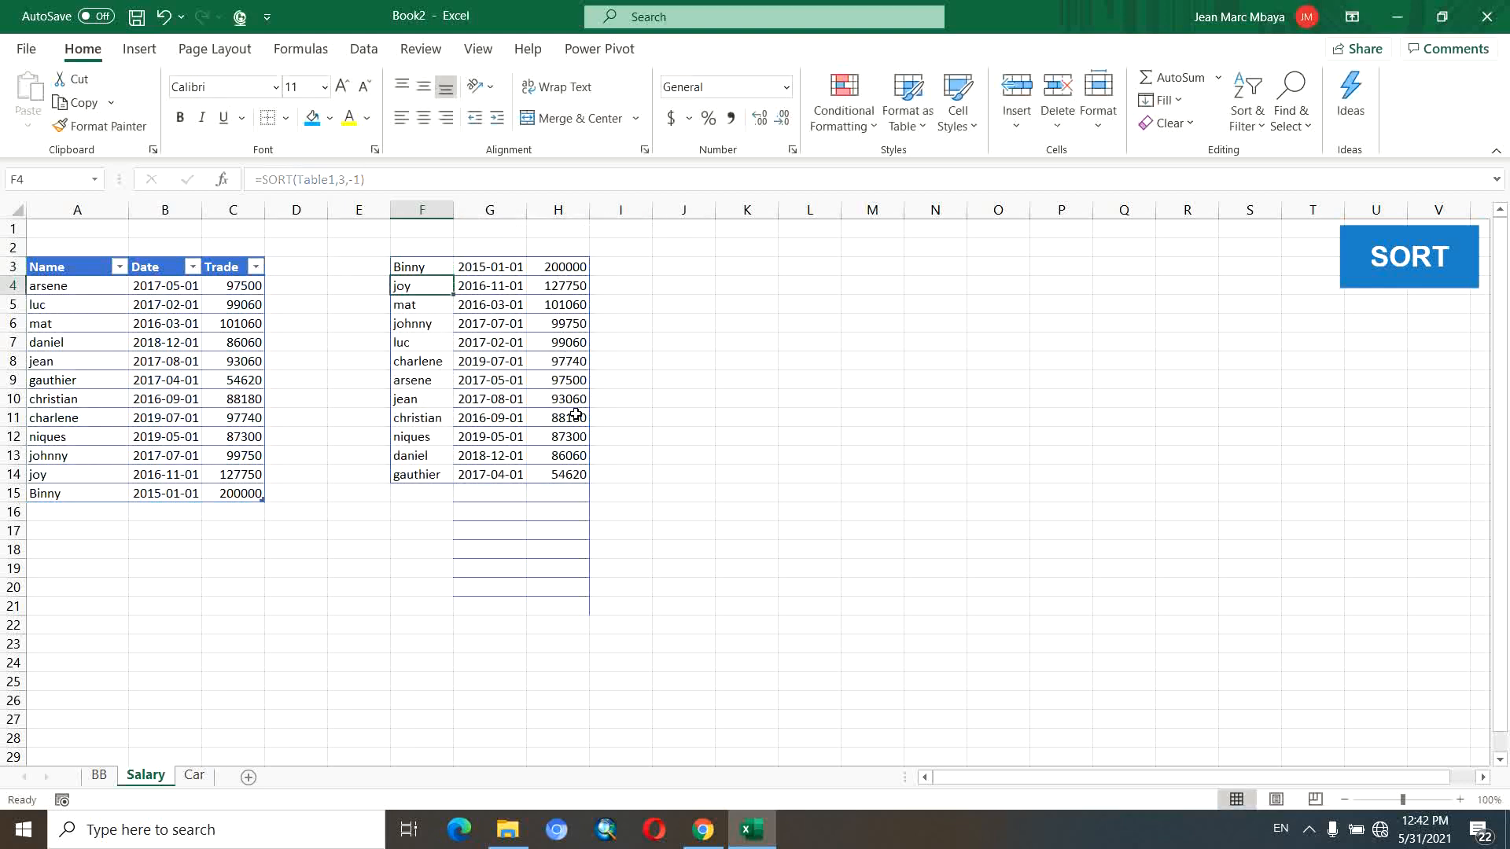
pyautogui.click(555, 264)
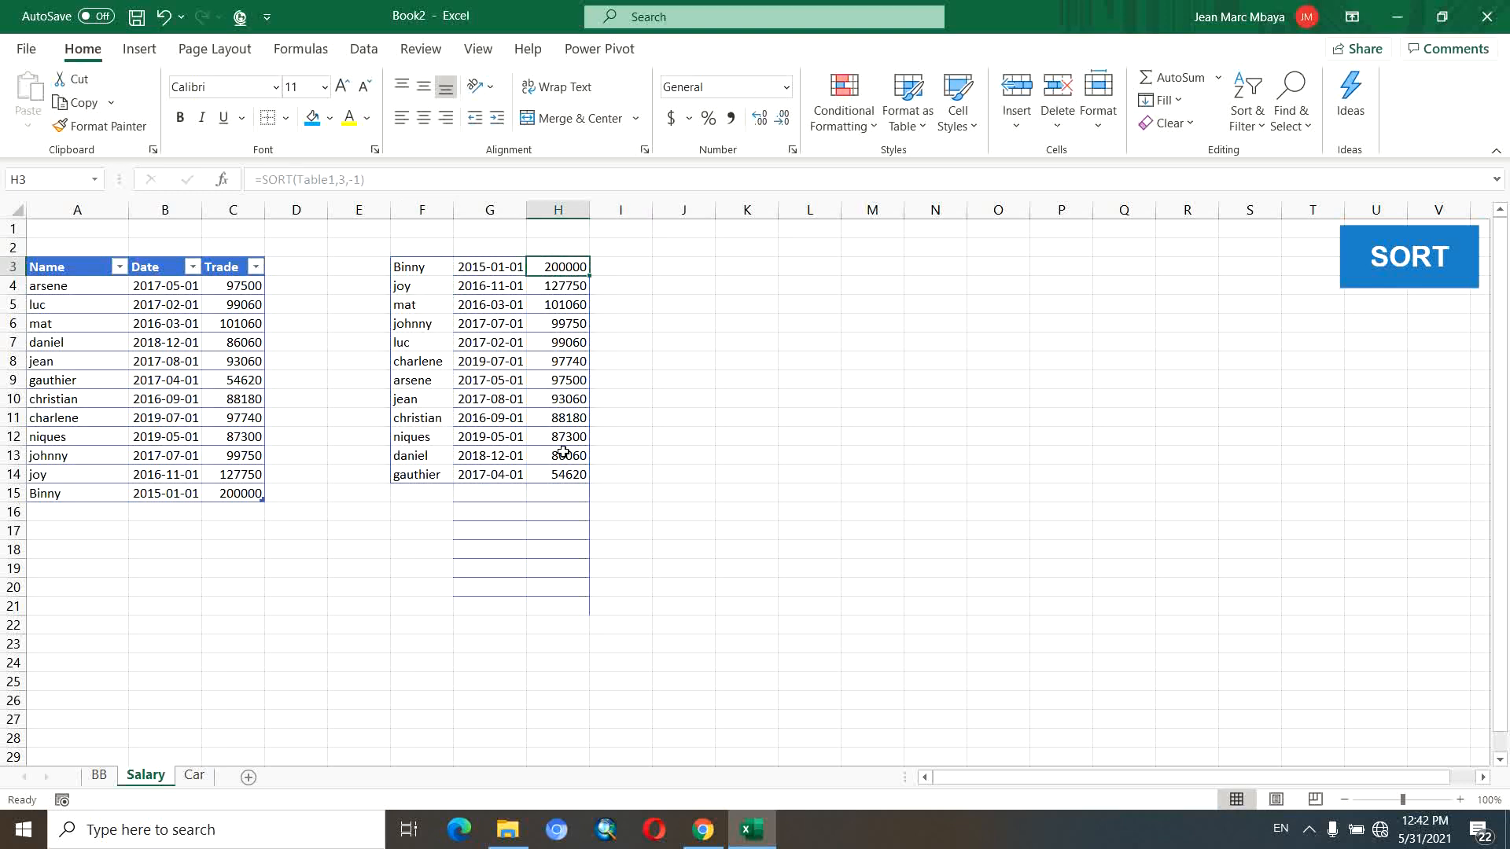
# Add a new row directly below the salary table in row 16 with a first name and a Trade value of 500000, leaving the date blank.
pyautogui.click(85, 505)
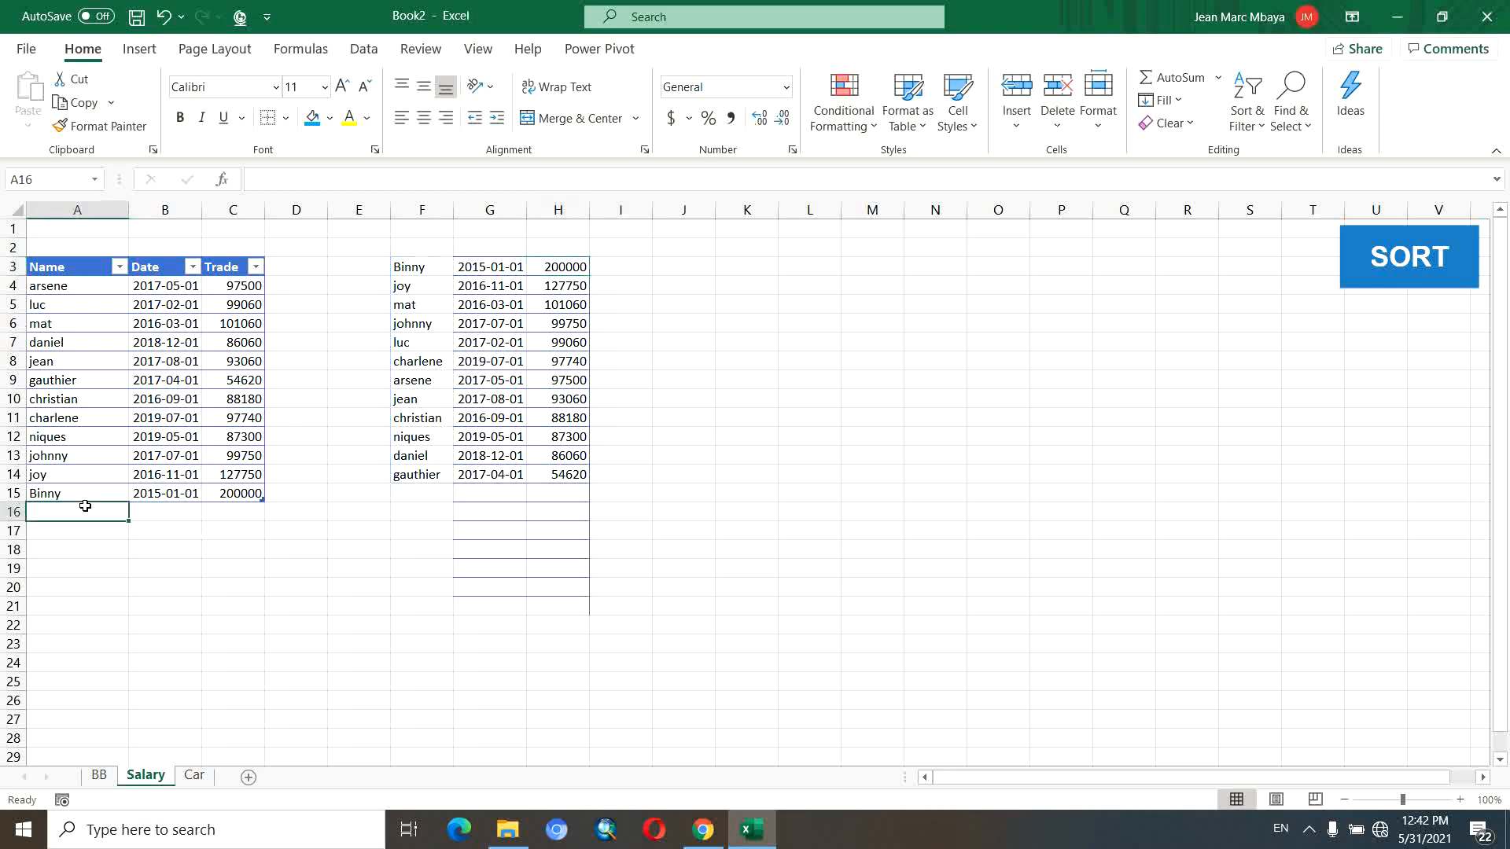
pyautogui.write('matc')
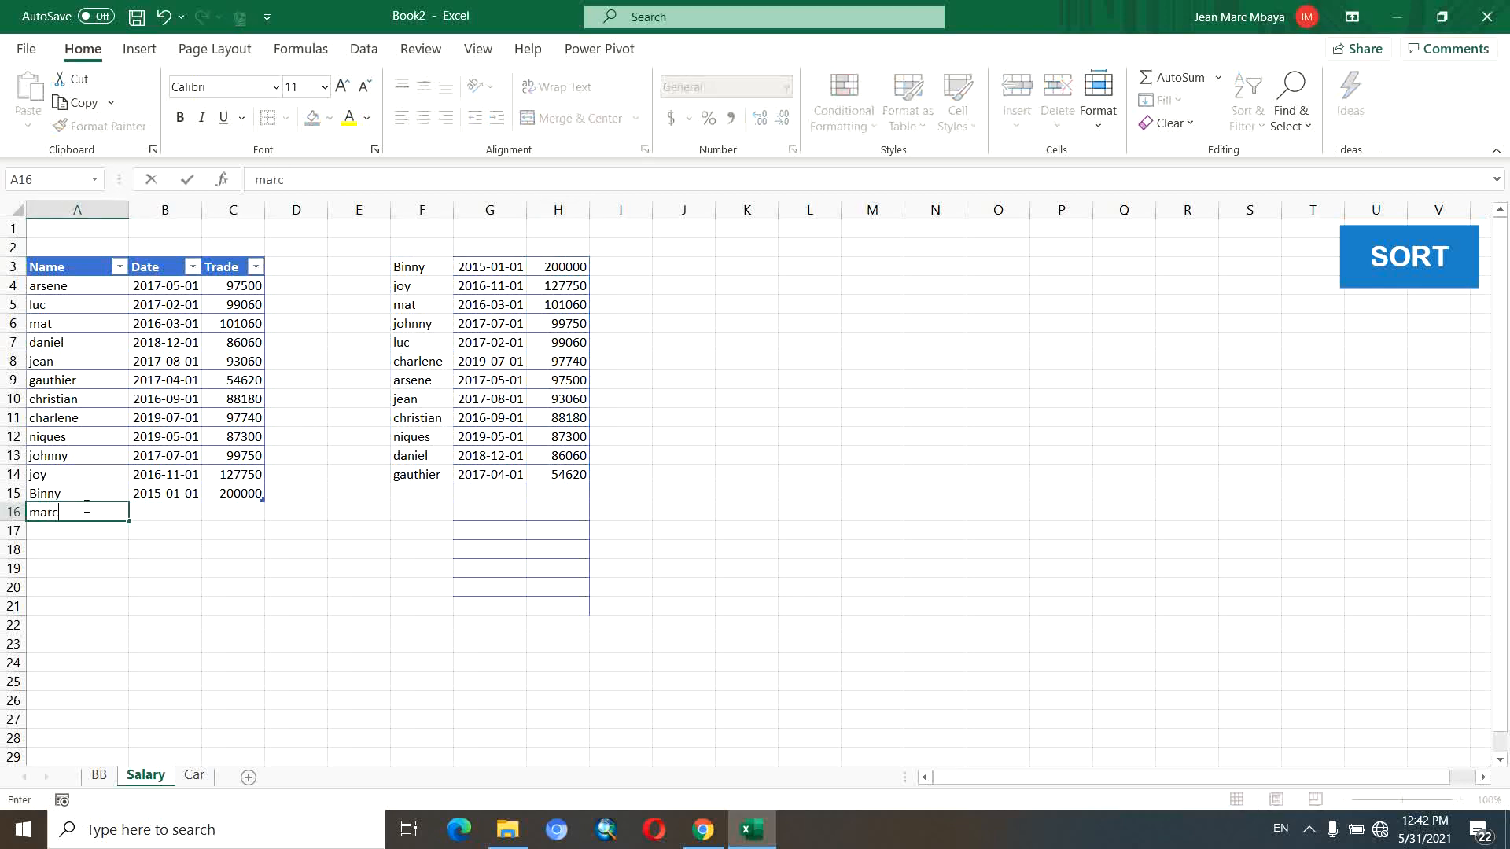
pyautogui.press('Tab')
pyautogui.press('Tab')
pyautogui.write('5000')
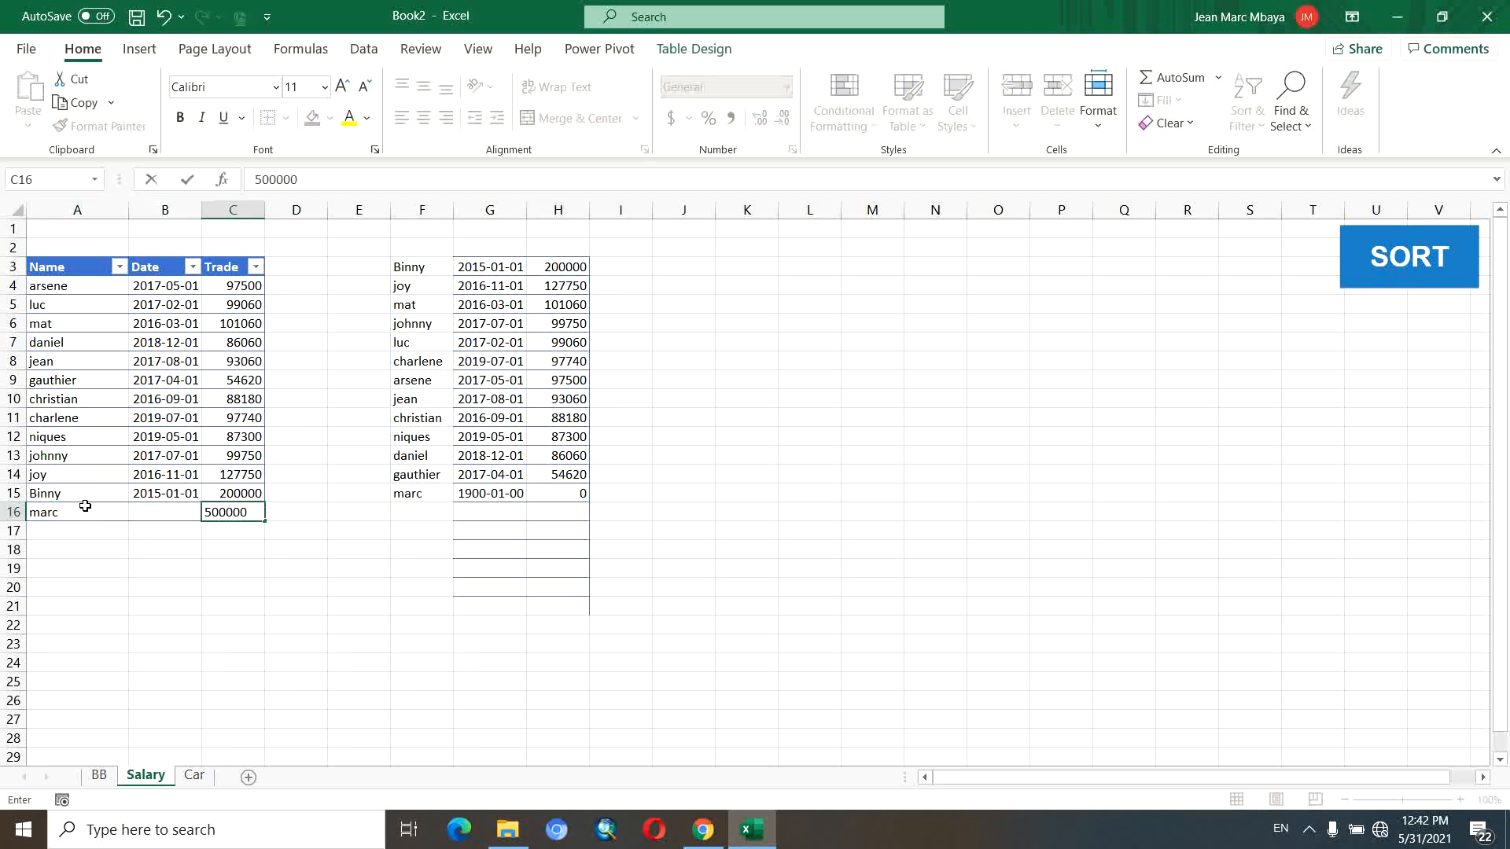
pyautogui.write('00')
pyautogui.press('Return')
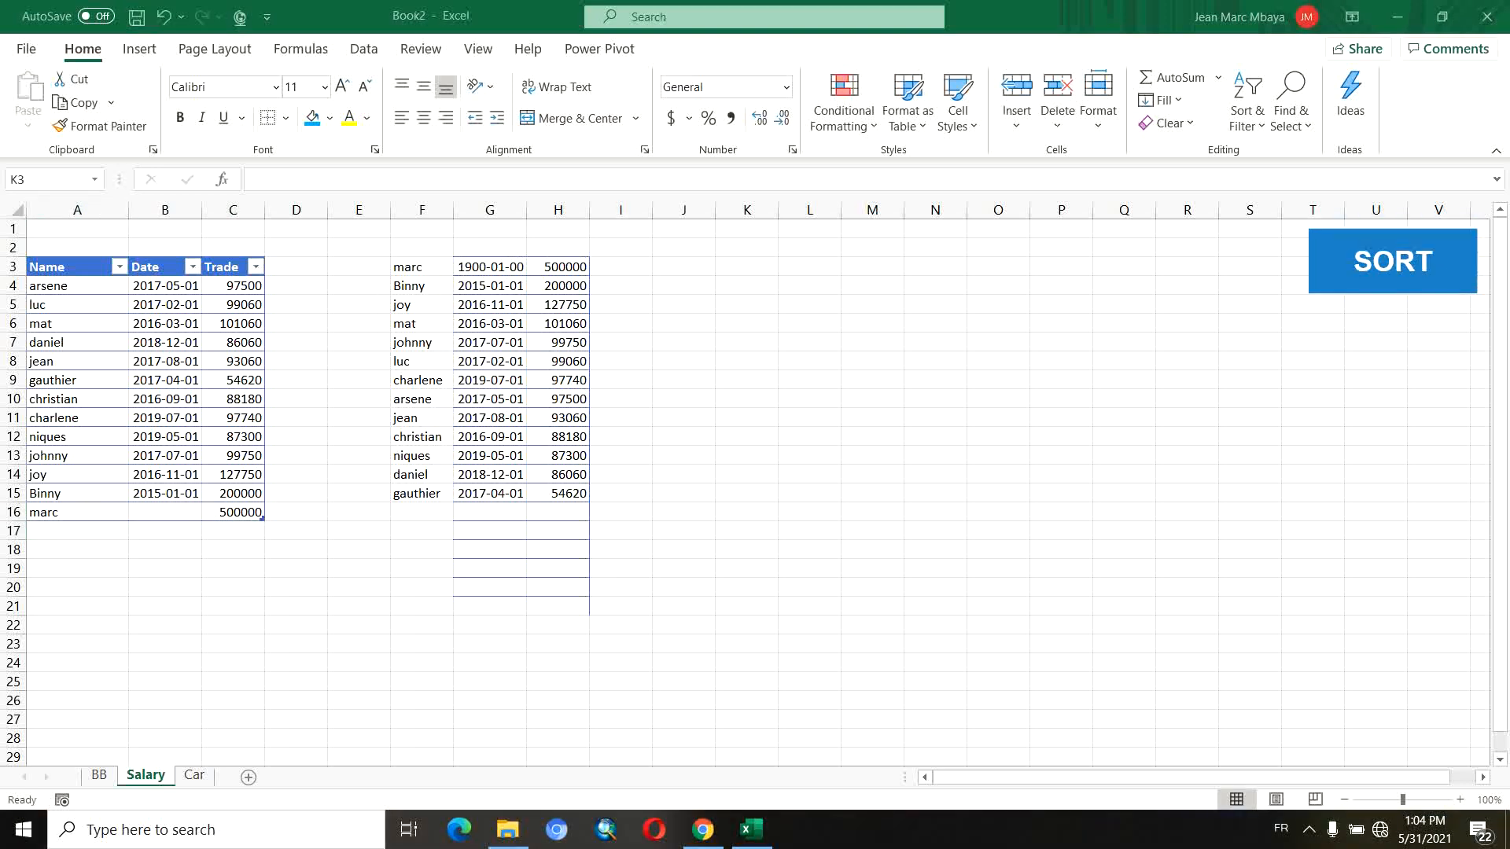
# Enter =SORTBY(Table1[Name],Table1[Trade],1) in K3 to list the names by ascending Trade value.
pyautogui.click(760, 275)
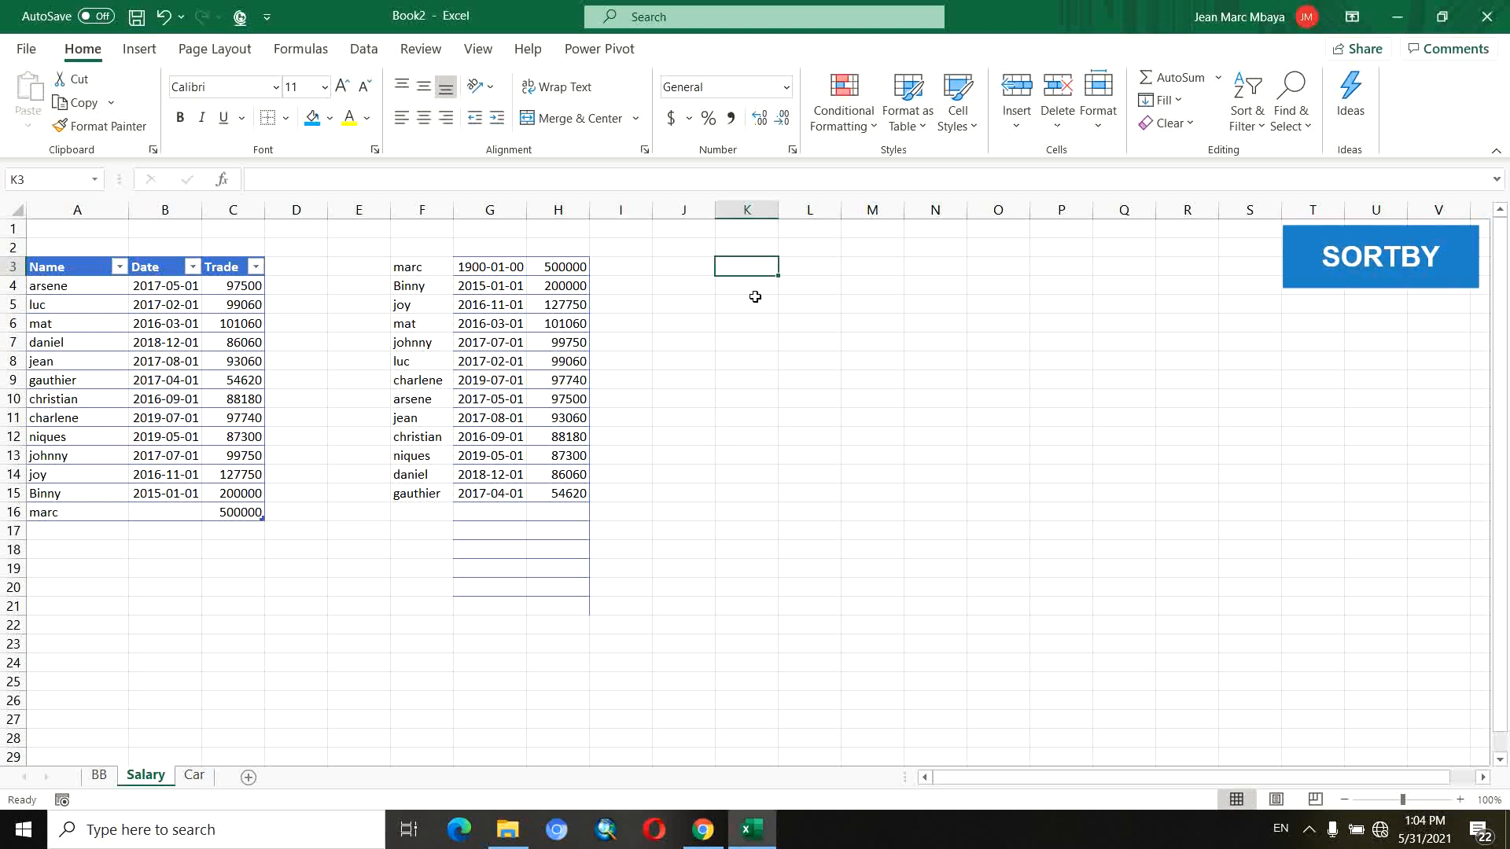
pyautogui.write('=sort')
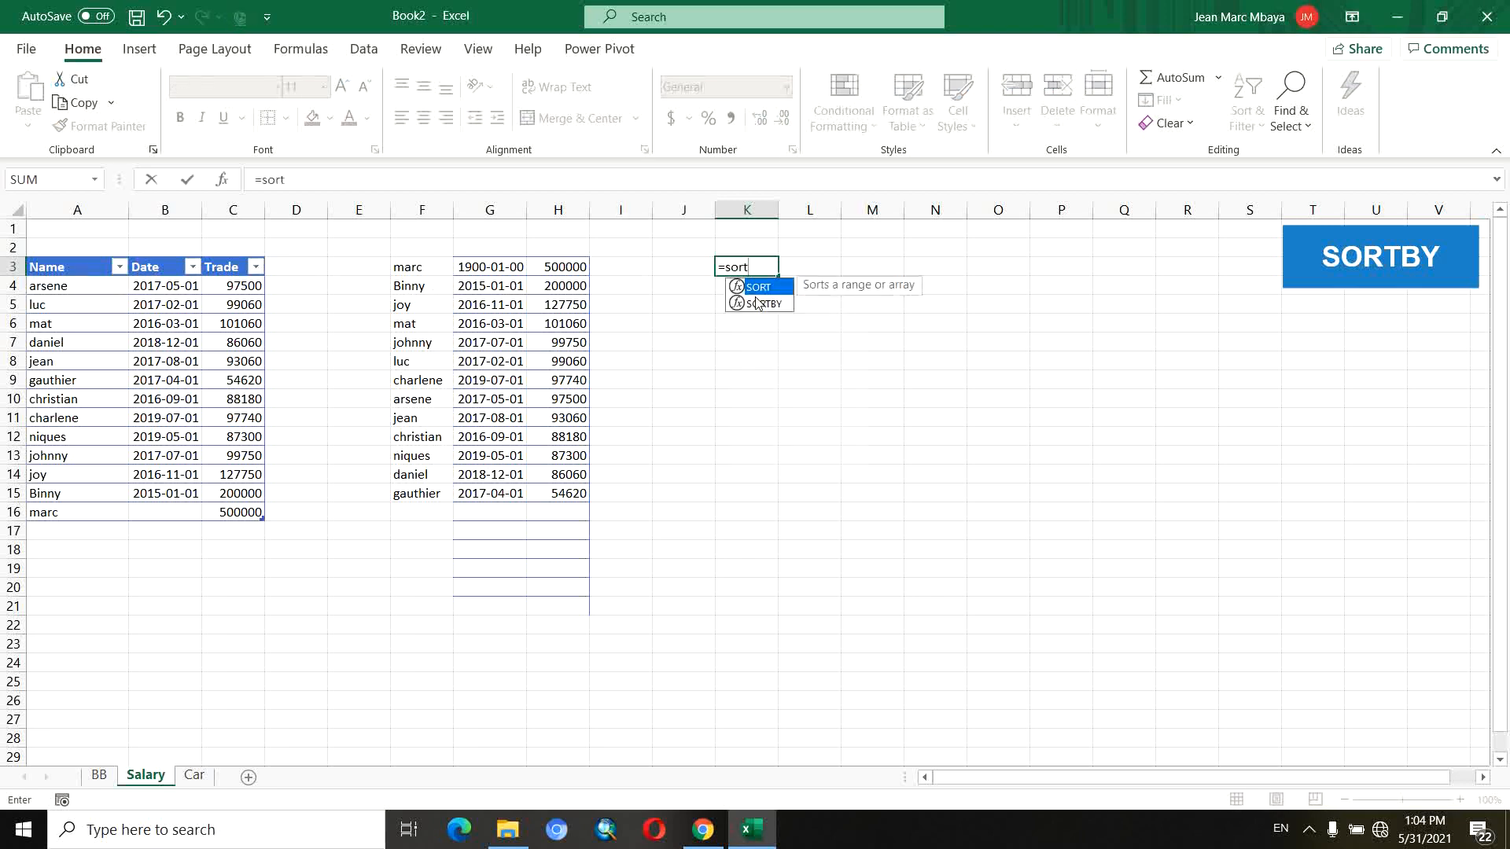
pyautogui.click(757, 303)
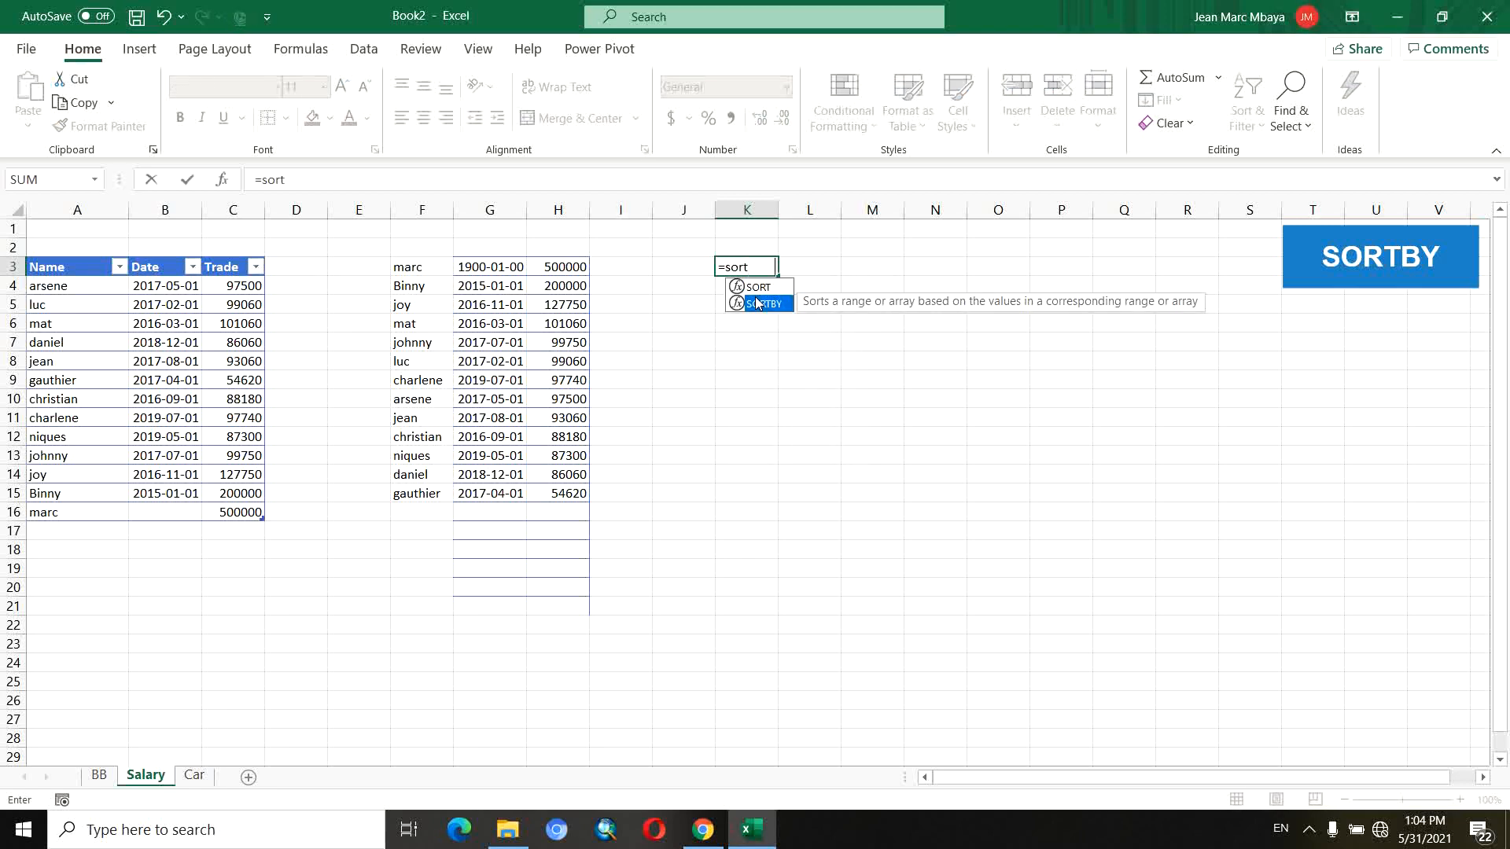
pyautogui.write('t')
pyautogui.doubleClick(757, 303)
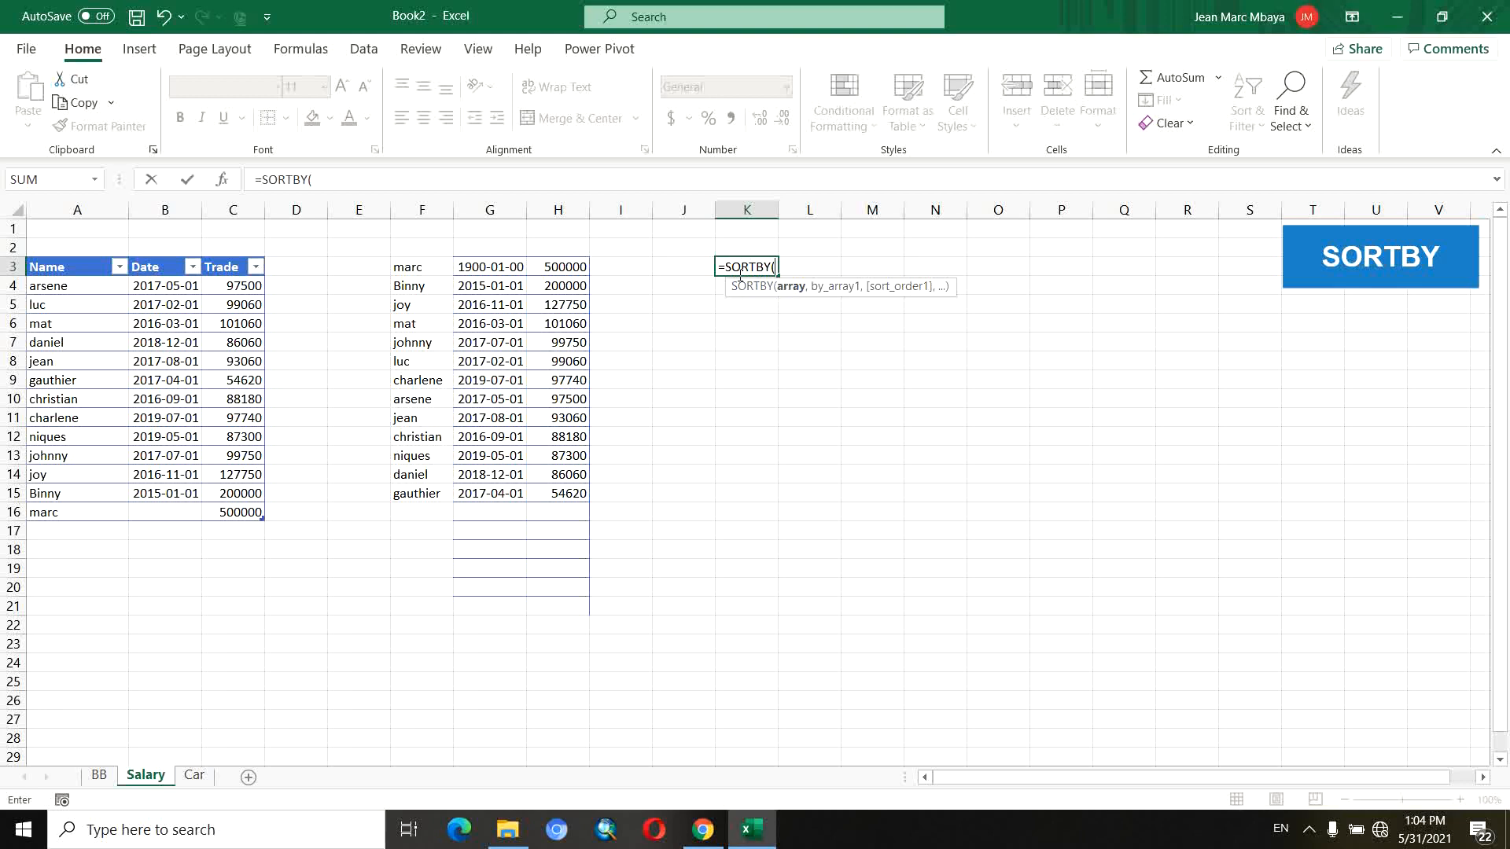
pyautogui.click(81, 258)
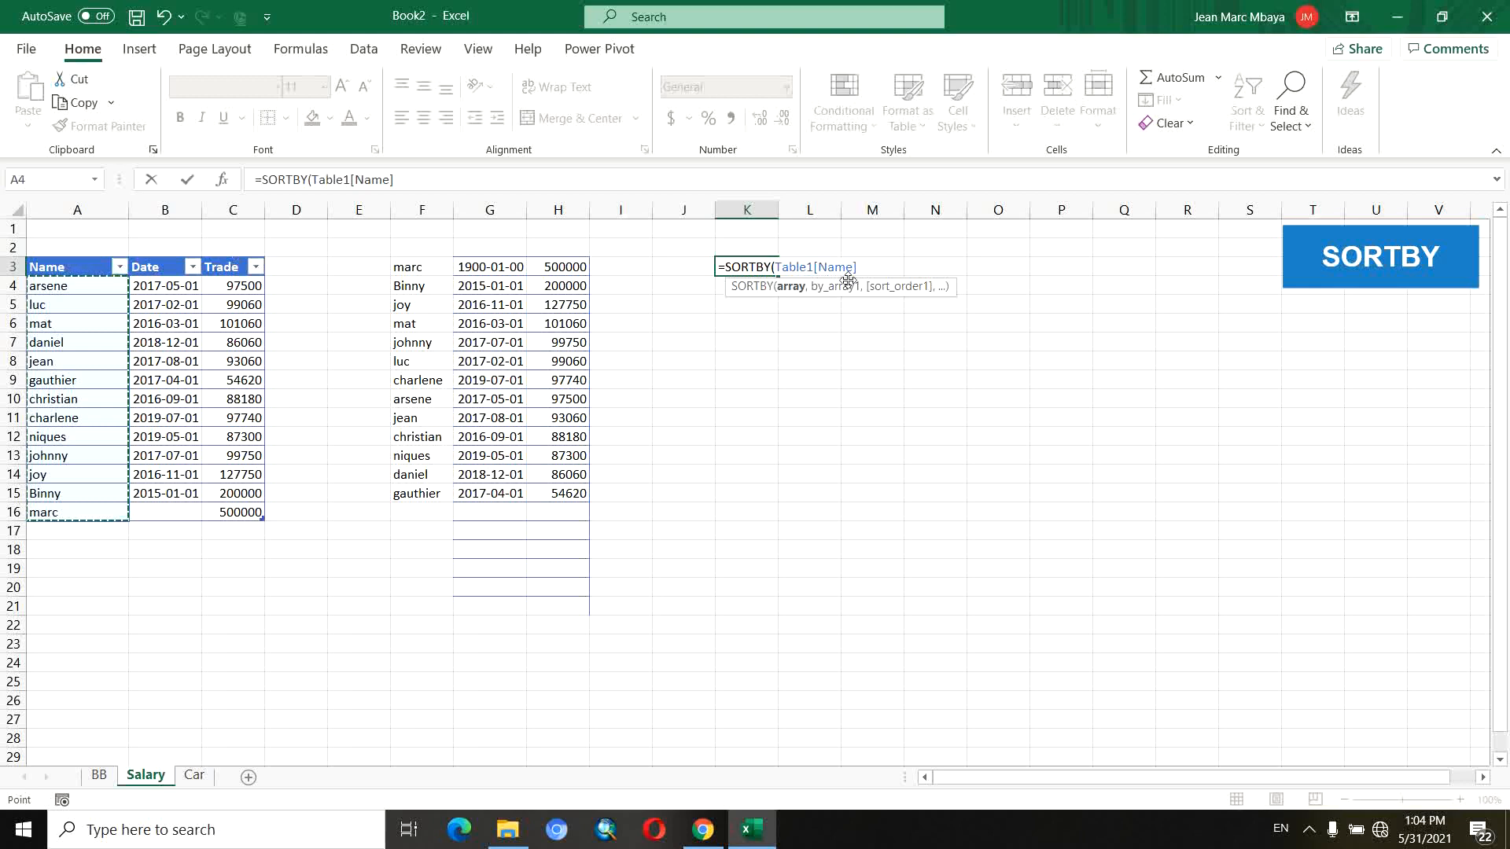
pyautogui.write(',')
pyautogui.click(238, 256)
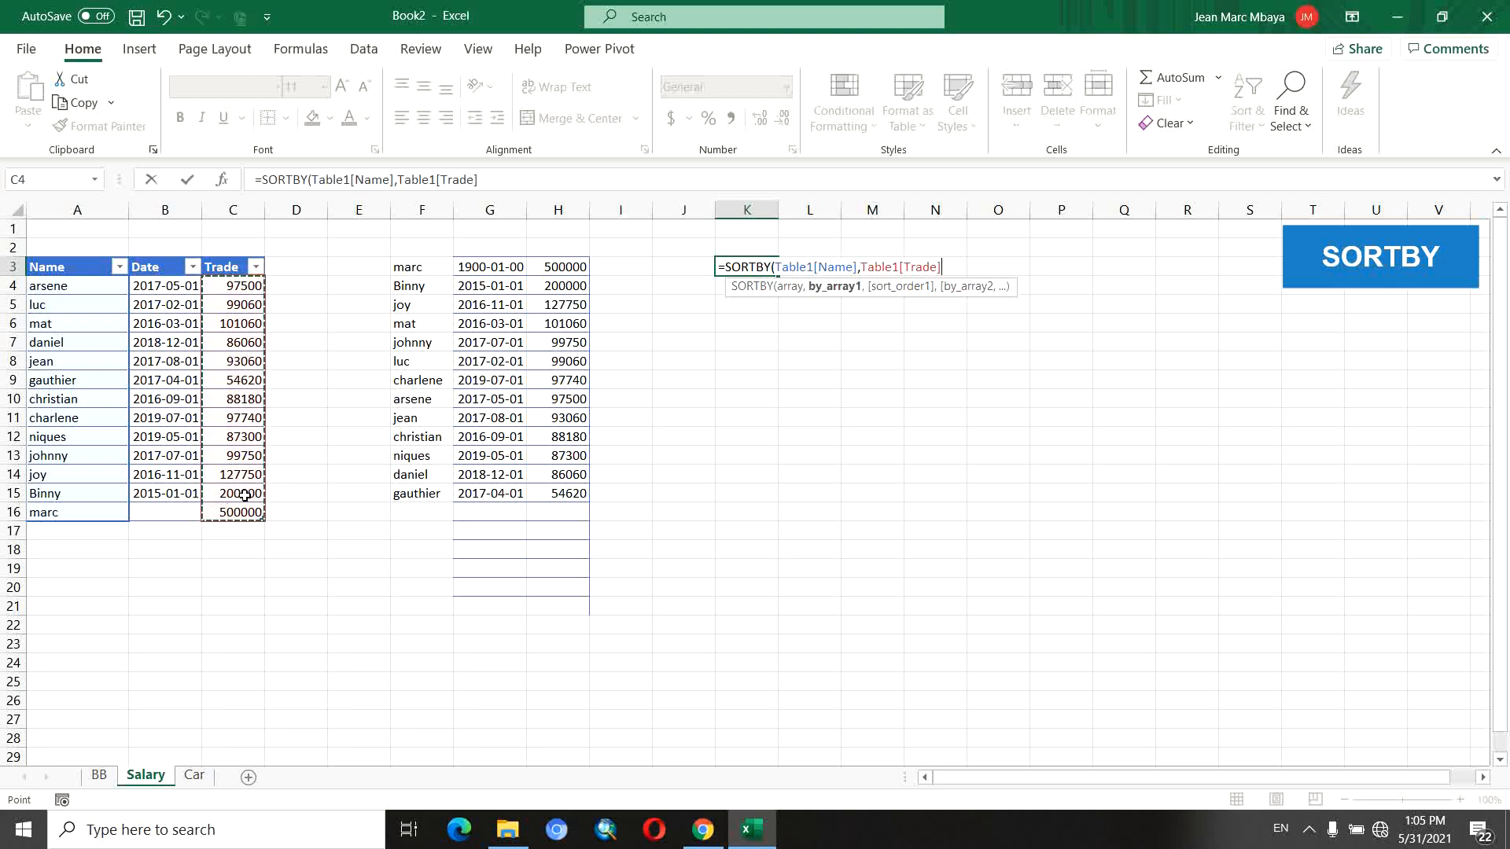
pyautogui.write(',1')
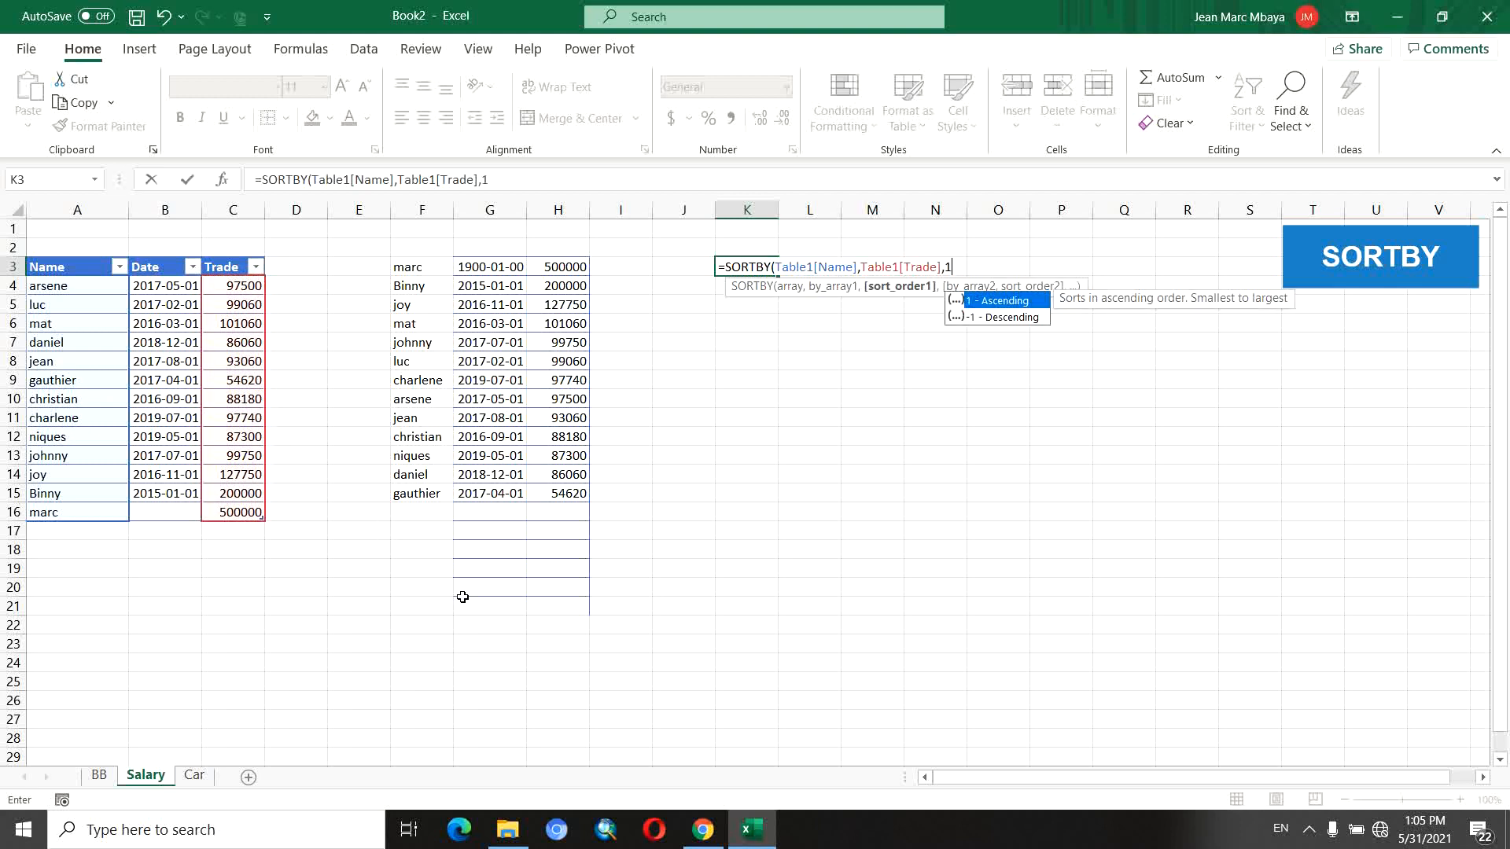
pyautogui.press('Return')
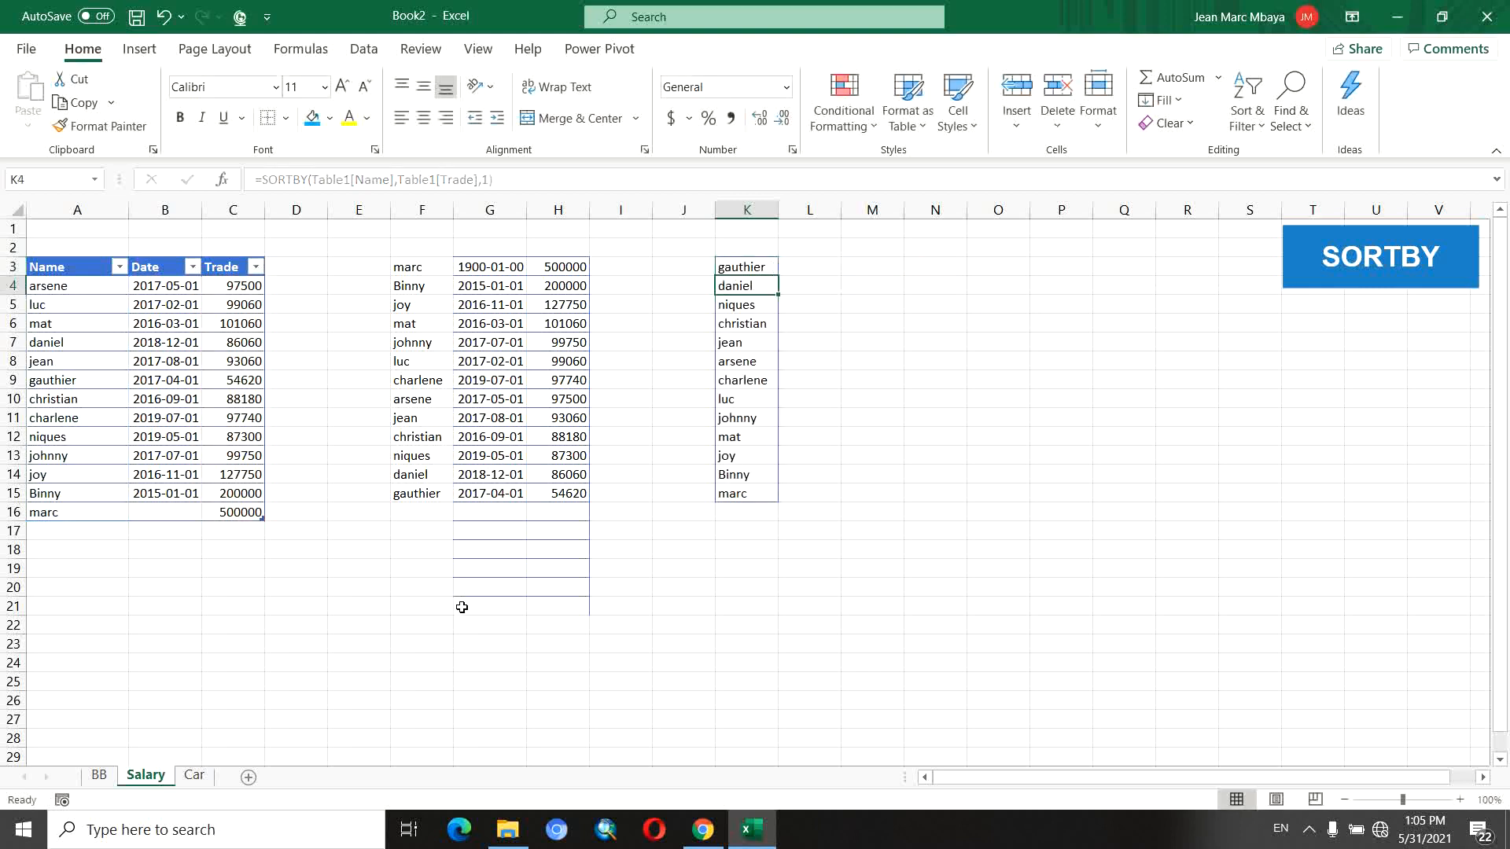
pyautogui.click(794, 268)
pyautogui.click(752, 267)
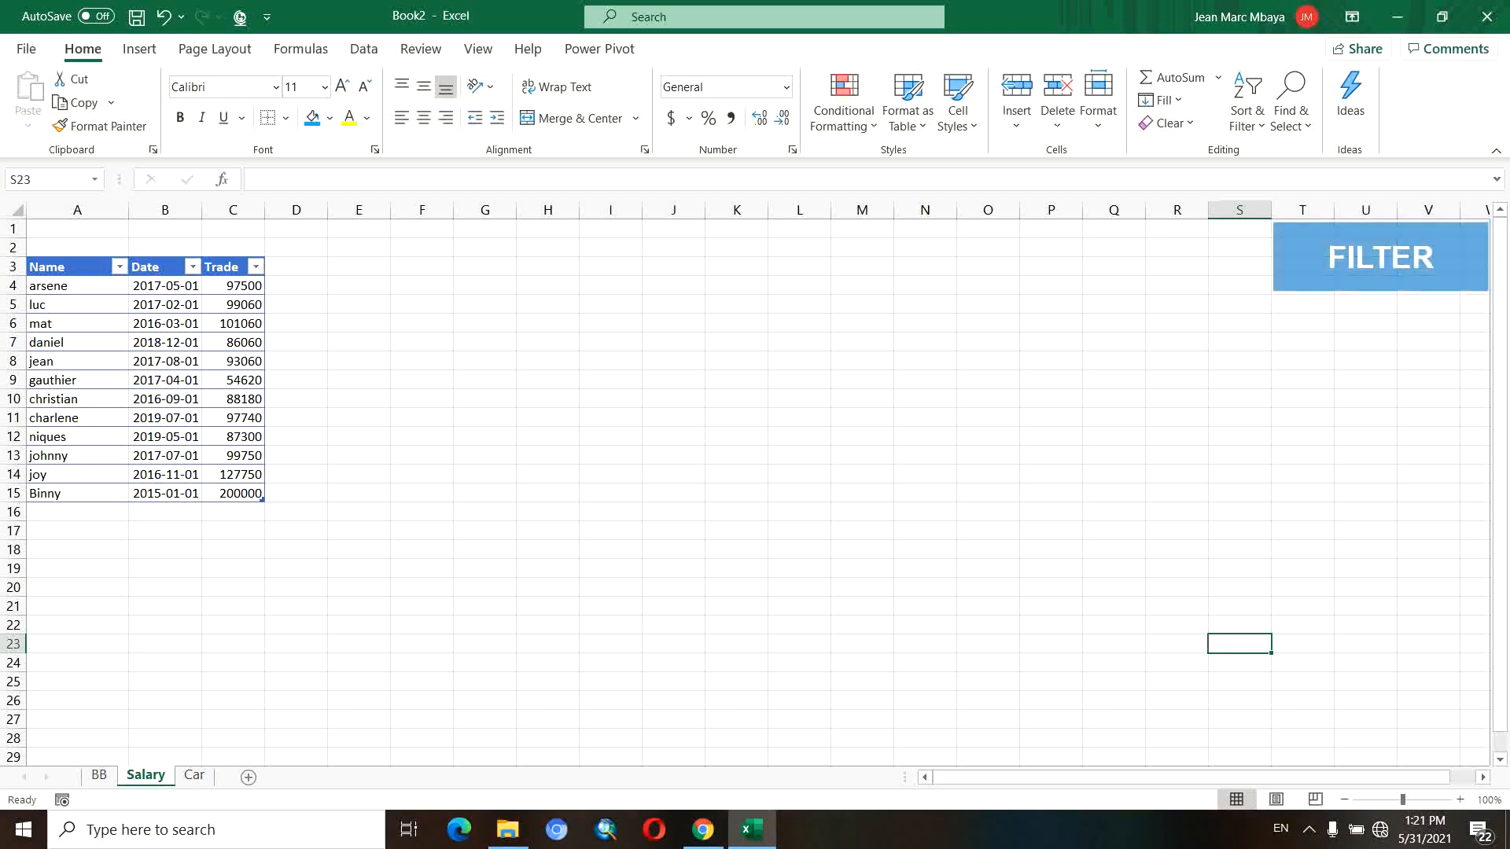
# Enter =FILTER(Table1,Table1[Trade]>100000) in F5 to extract the rows whose Trade value exceeds 100000.
pyautogui.click(427, 302)
pyautogui.write('=filter')
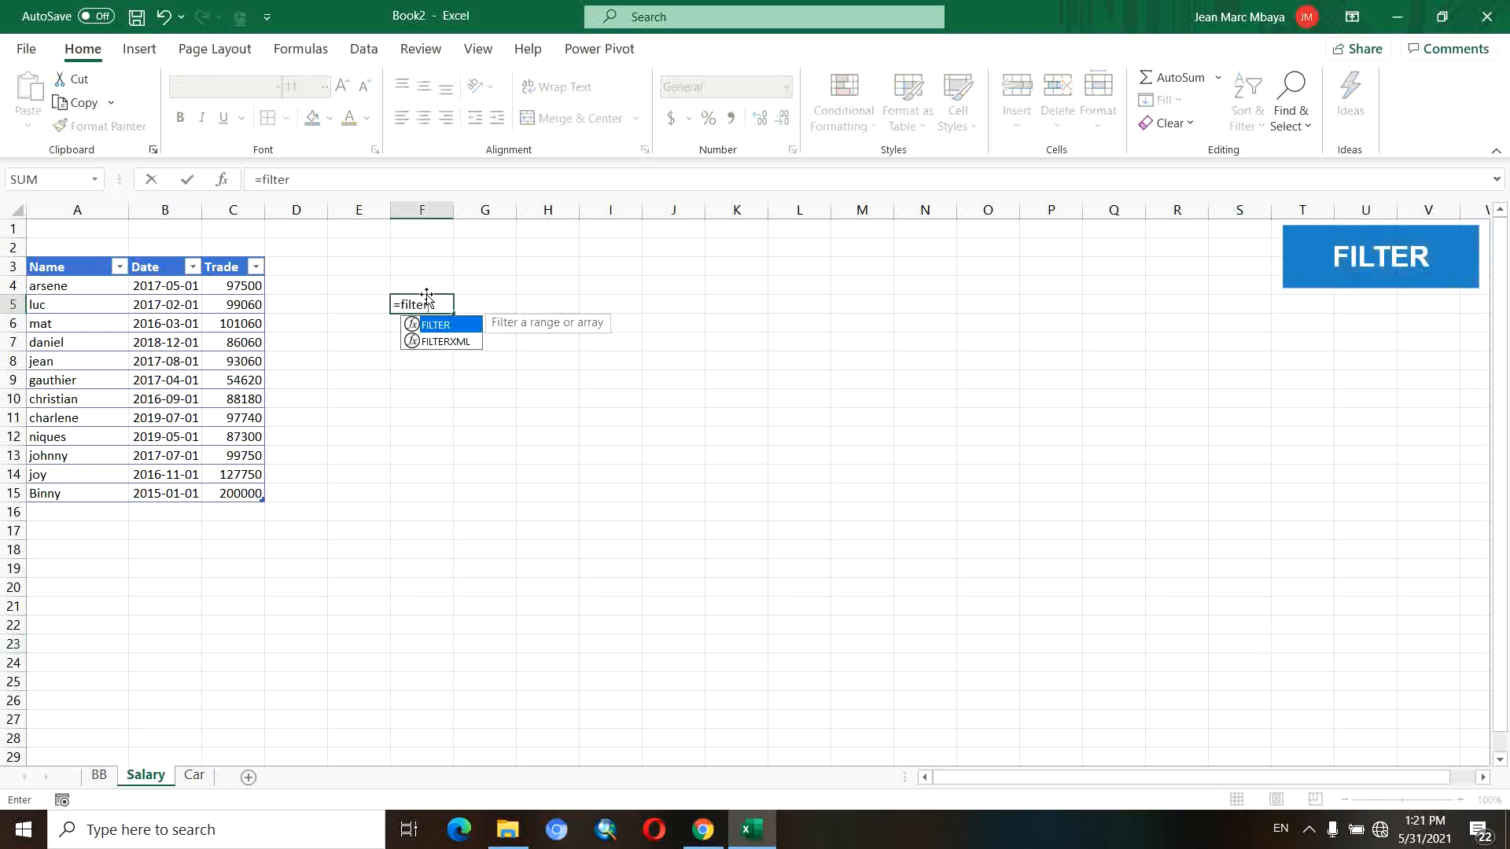
pyautogui.press('Tab')
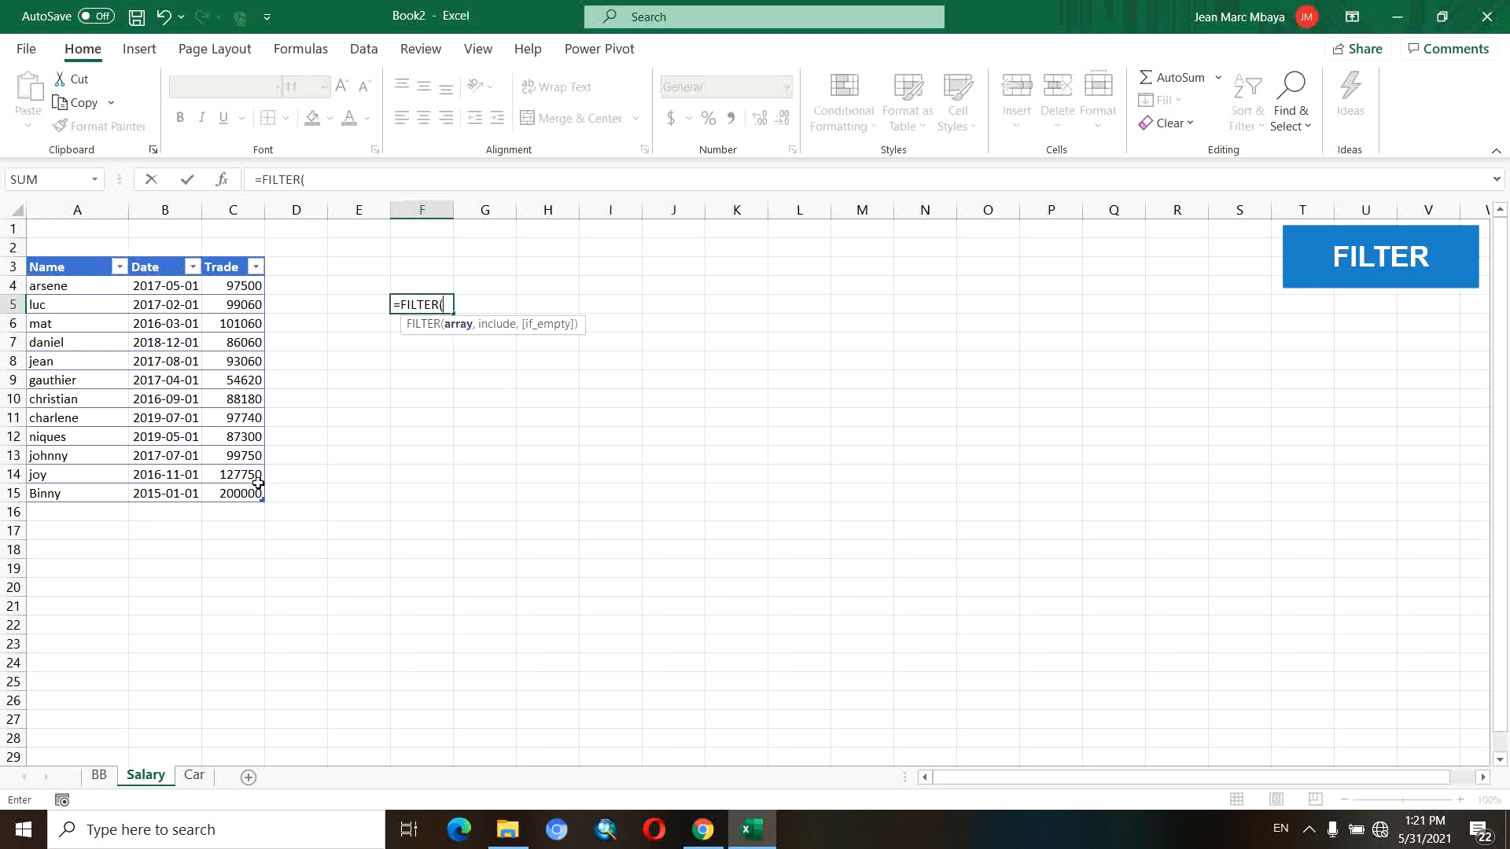
pyautogui.click(27, 256)
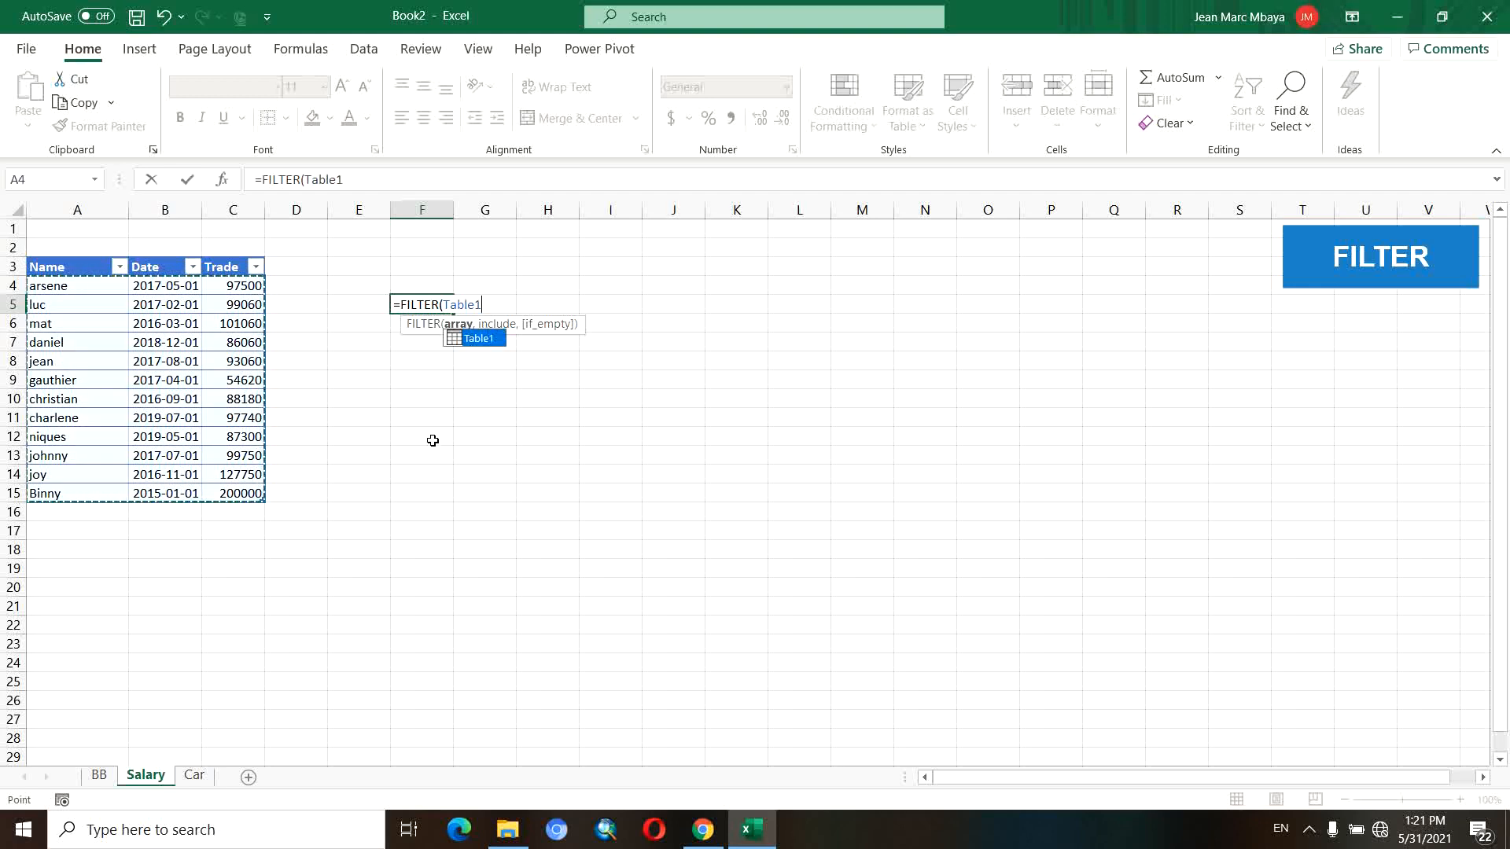
pyautogui.write(',')
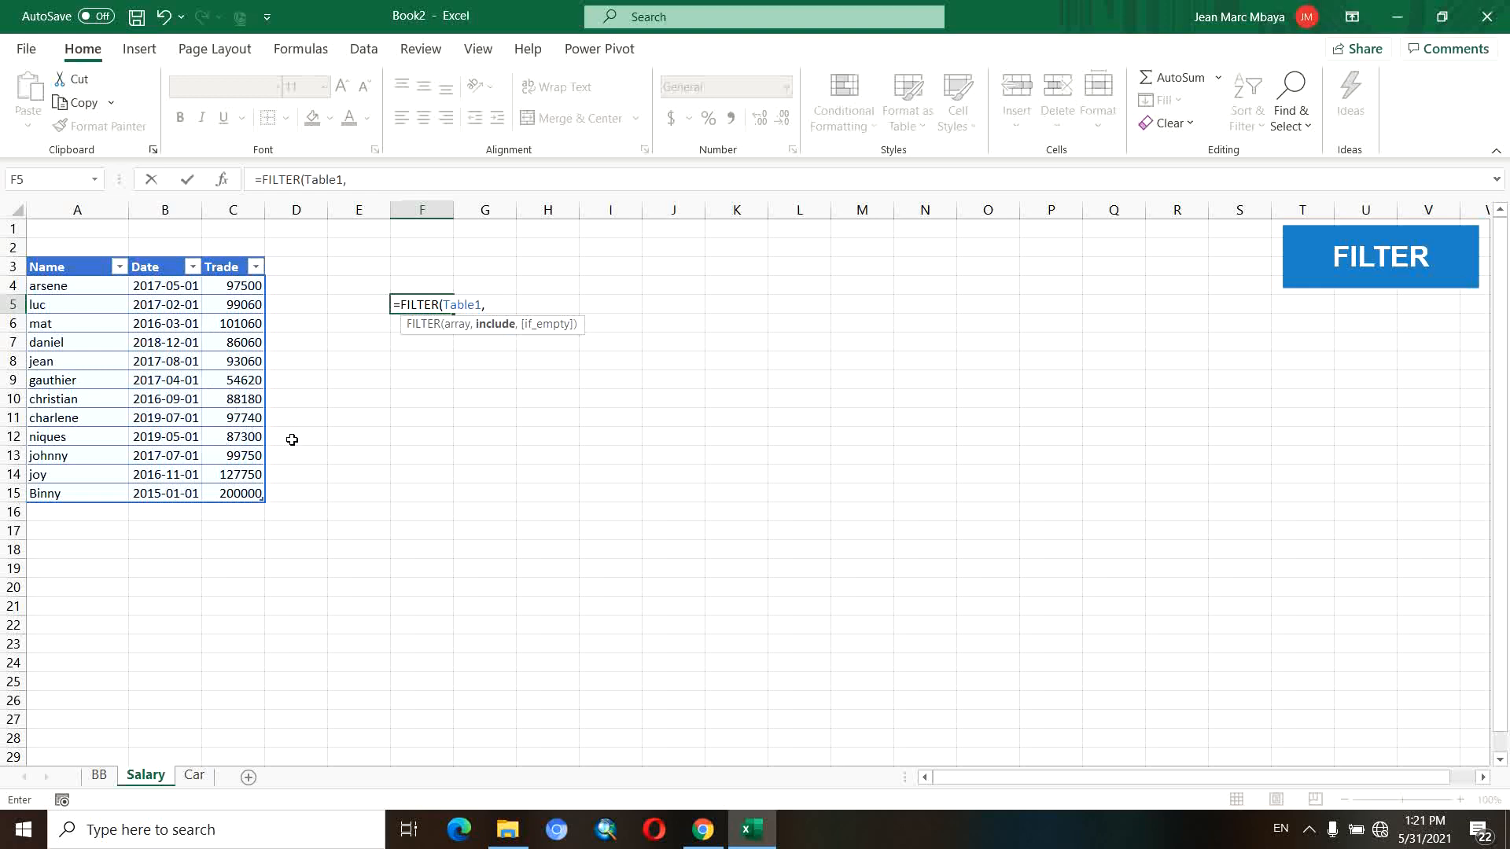
pyautogui.click(234, 254)
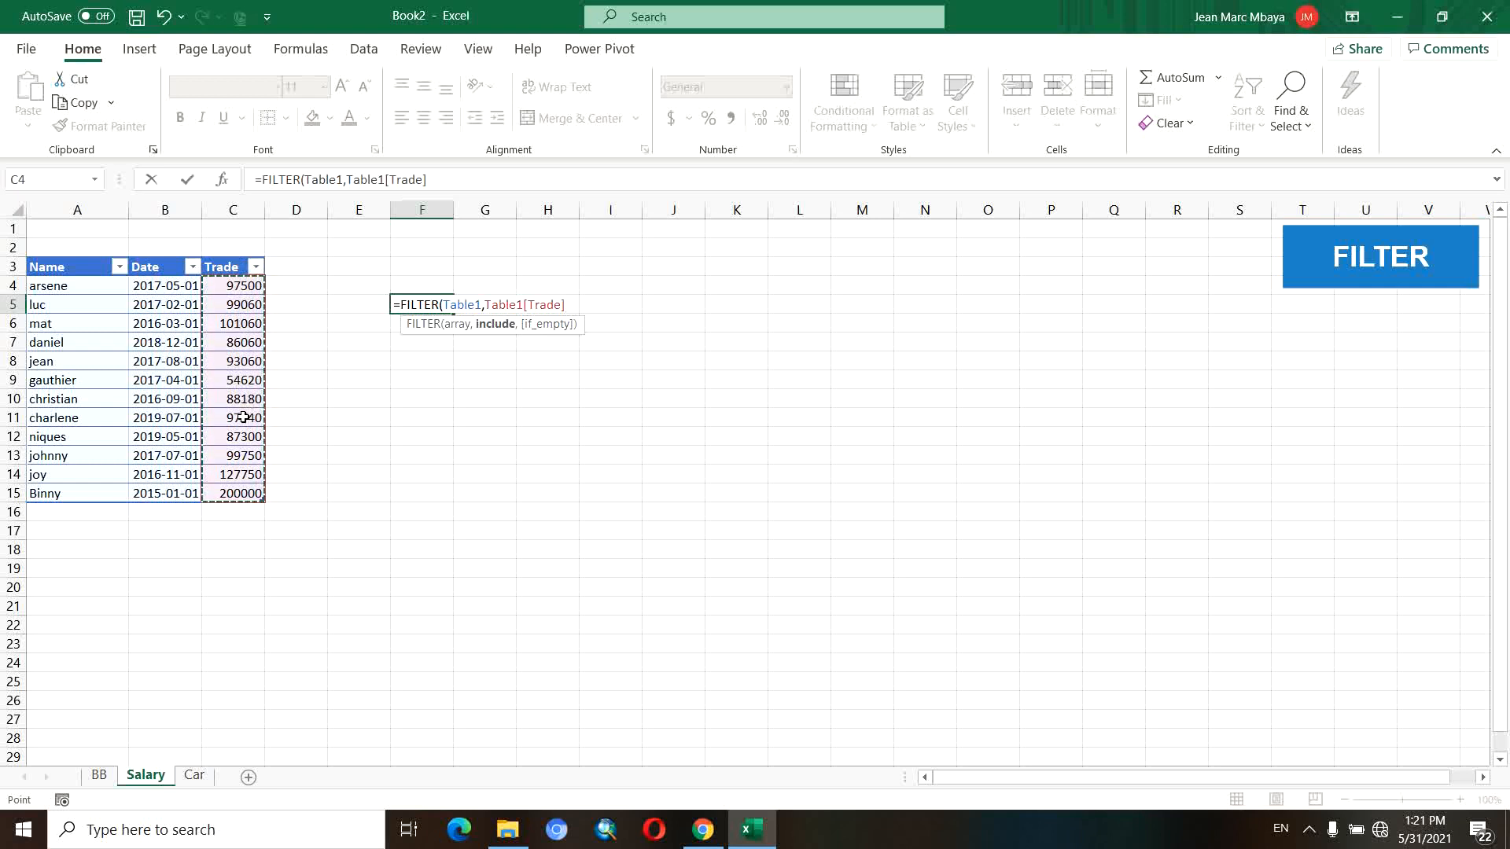
pyautogui.write('>100000')
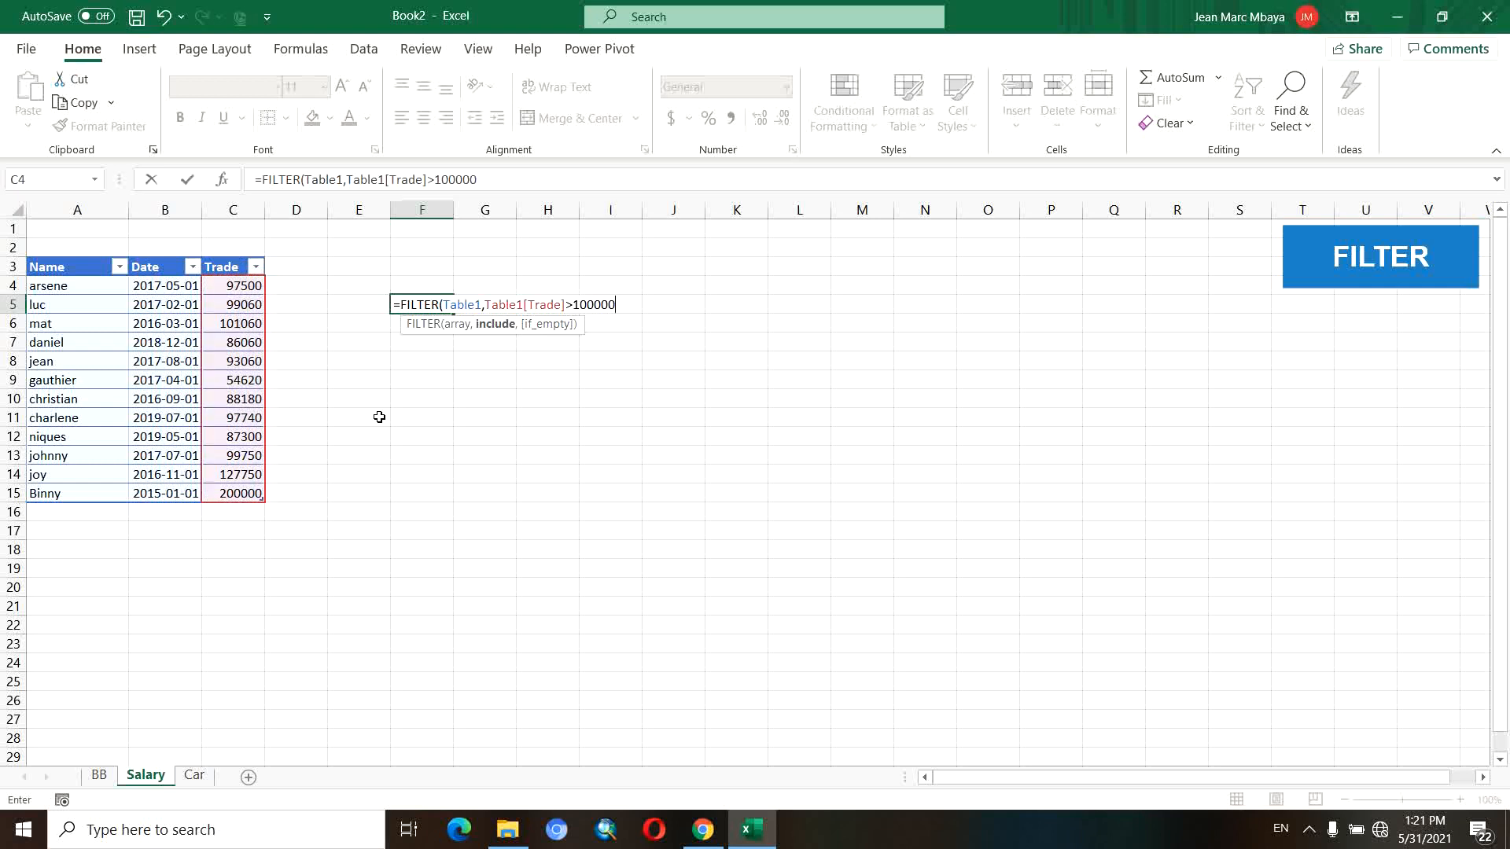
pyautogui.write(')')
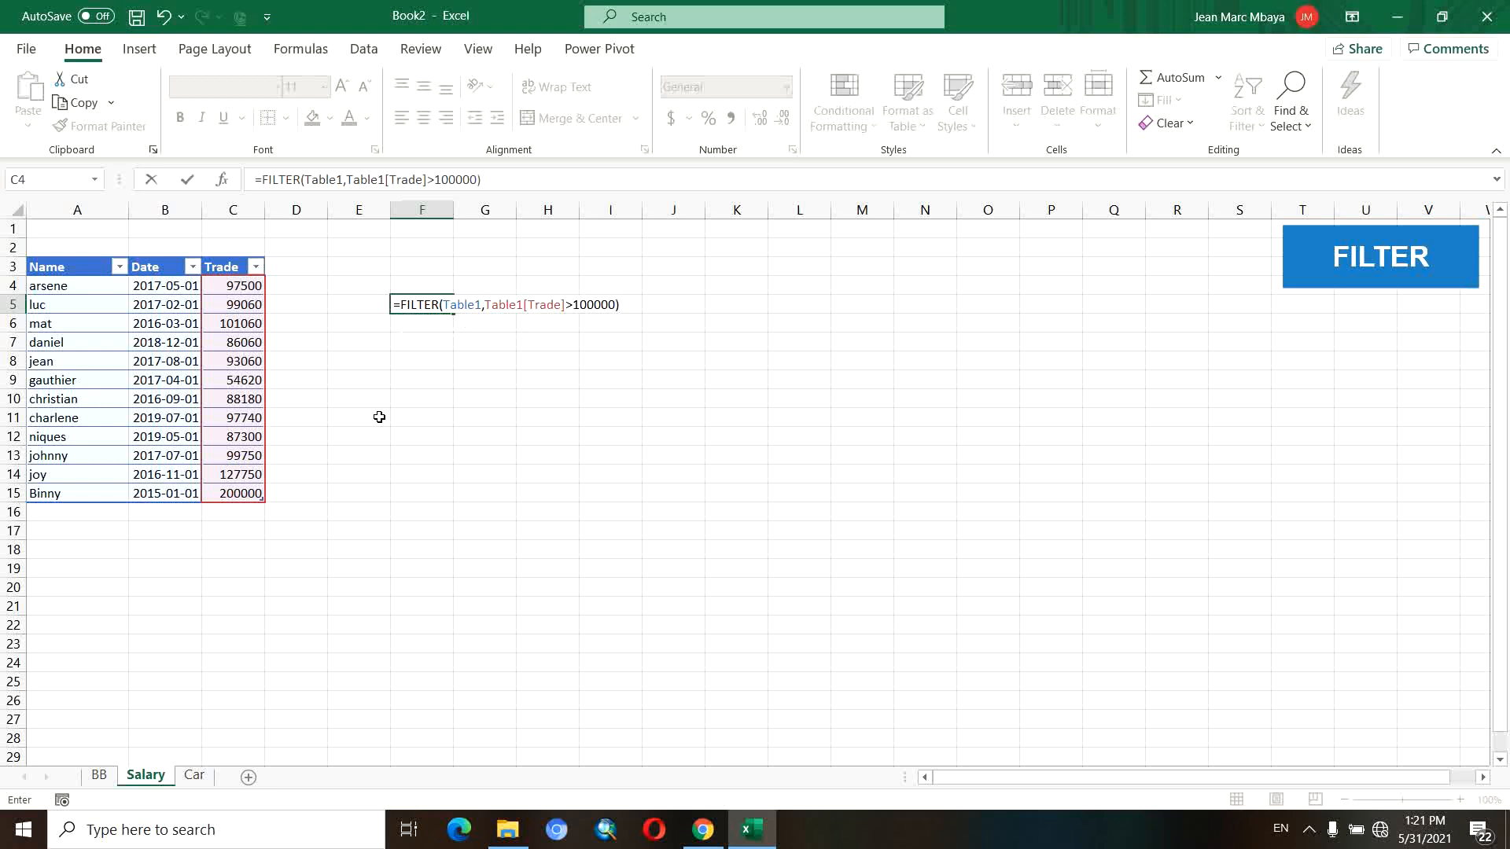
pyautogui.press('Return')
# Copy the formatting of the table's first Date and Trade cells, B4:C4, onto the filtered results in G5:H7.
pyautogui.moveTo(165, 285); pyautogui.dragTo(233, 285)
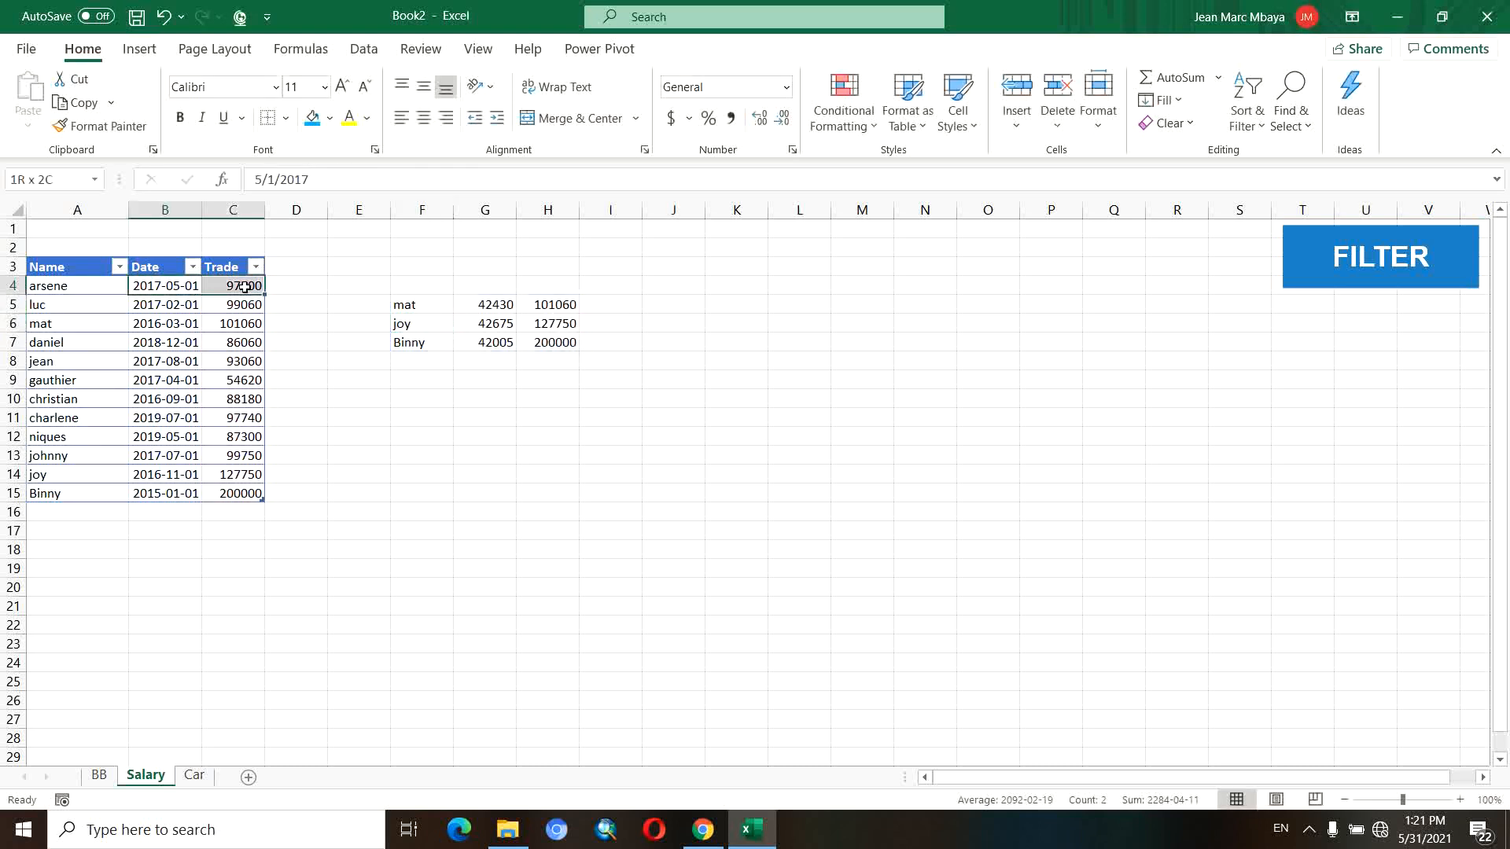
pyautogui.click(100, 126)
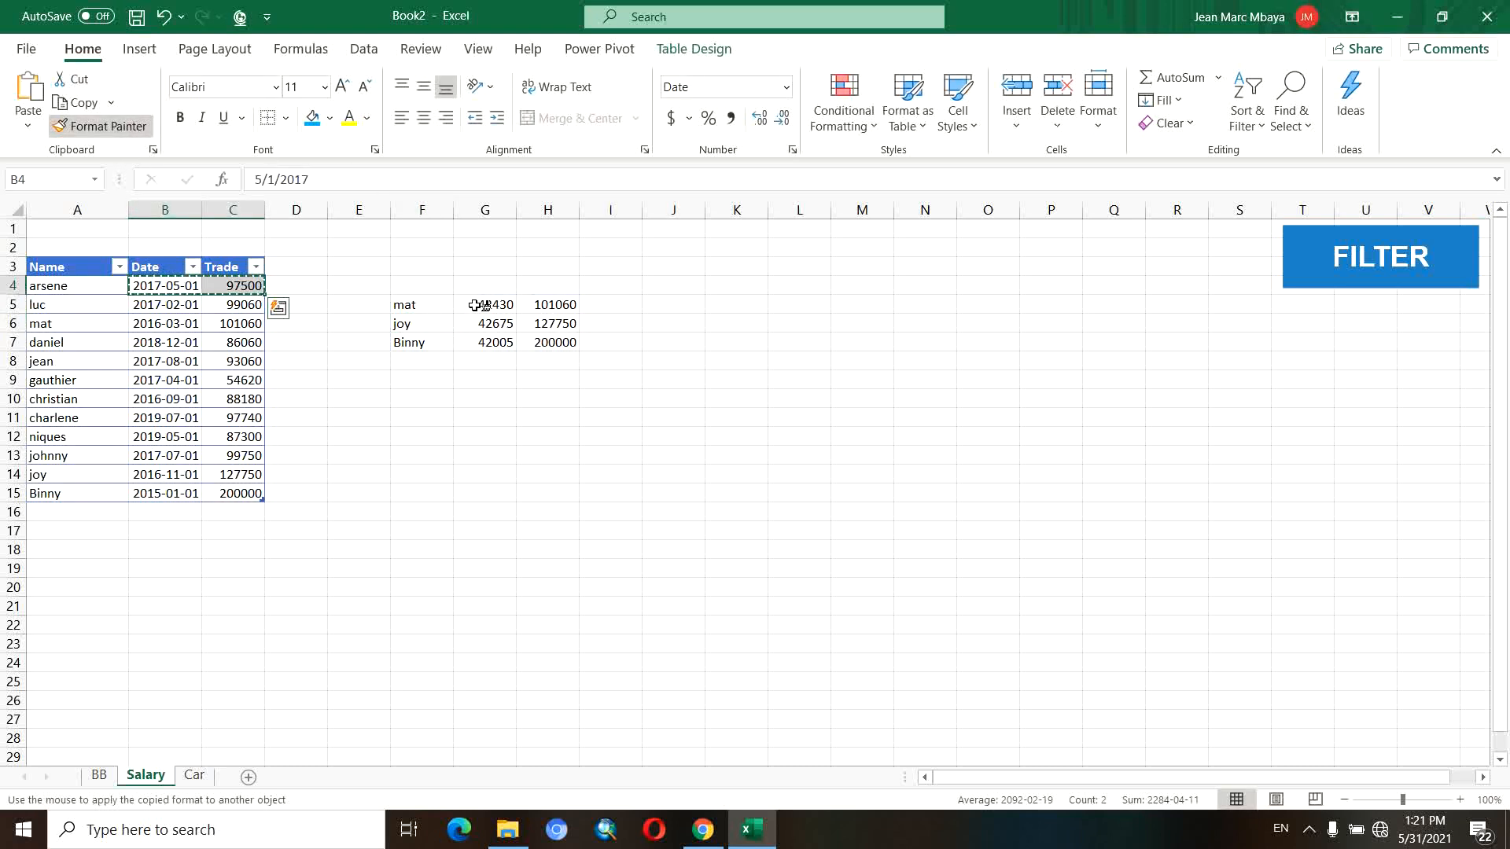
pyautogui.moveTo(491, 304); pyautogui.dragTo(474, 325)
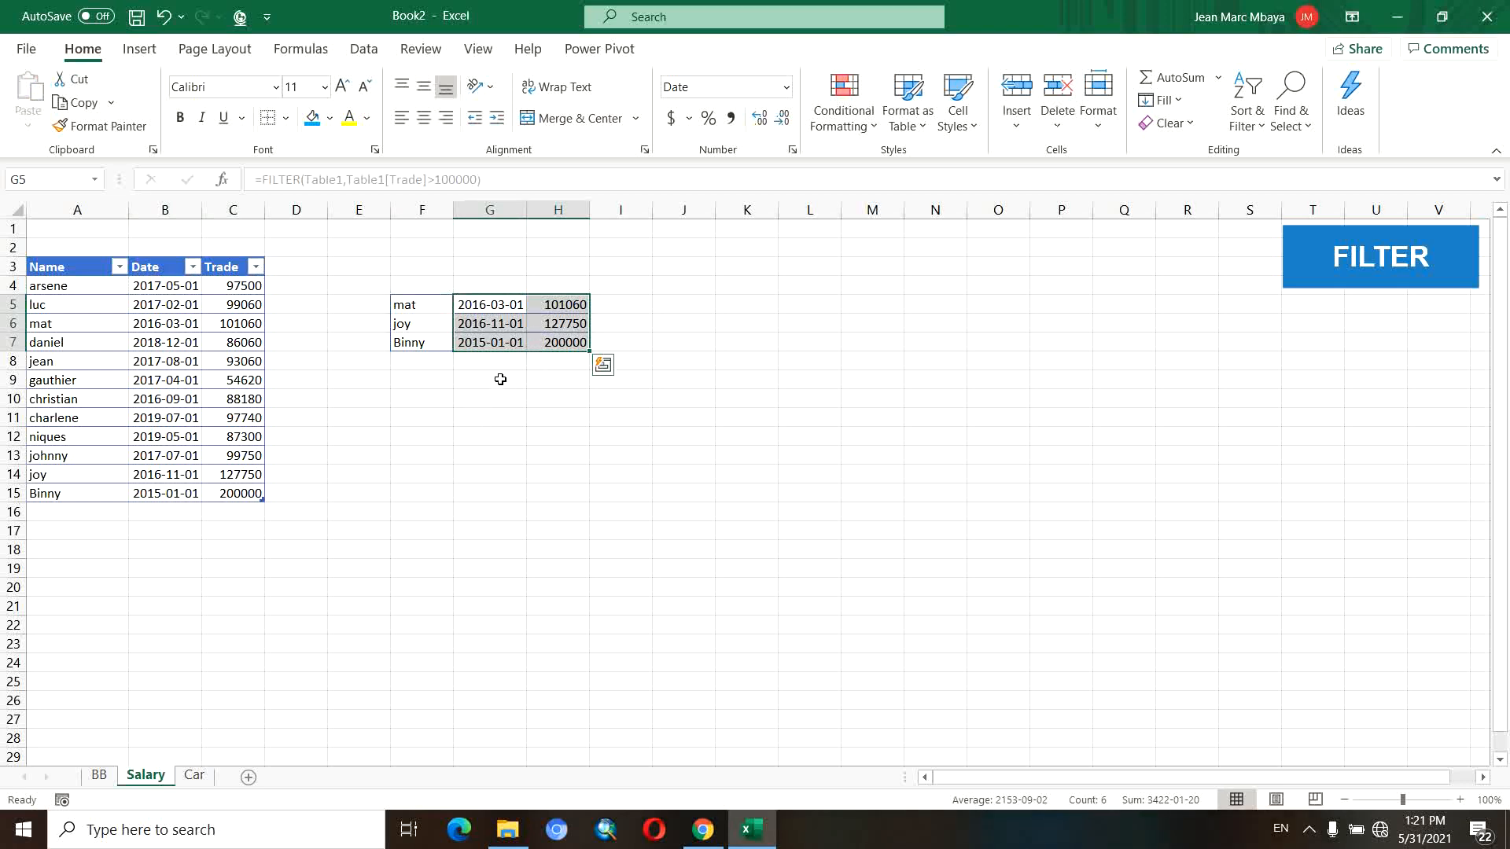
# Enter =FILTER(Table1,Table1[Trade]>500000,"Error") in F9 to return the text Error when no Trade value exceeds 500000.
pyautogui.click(434, 379)
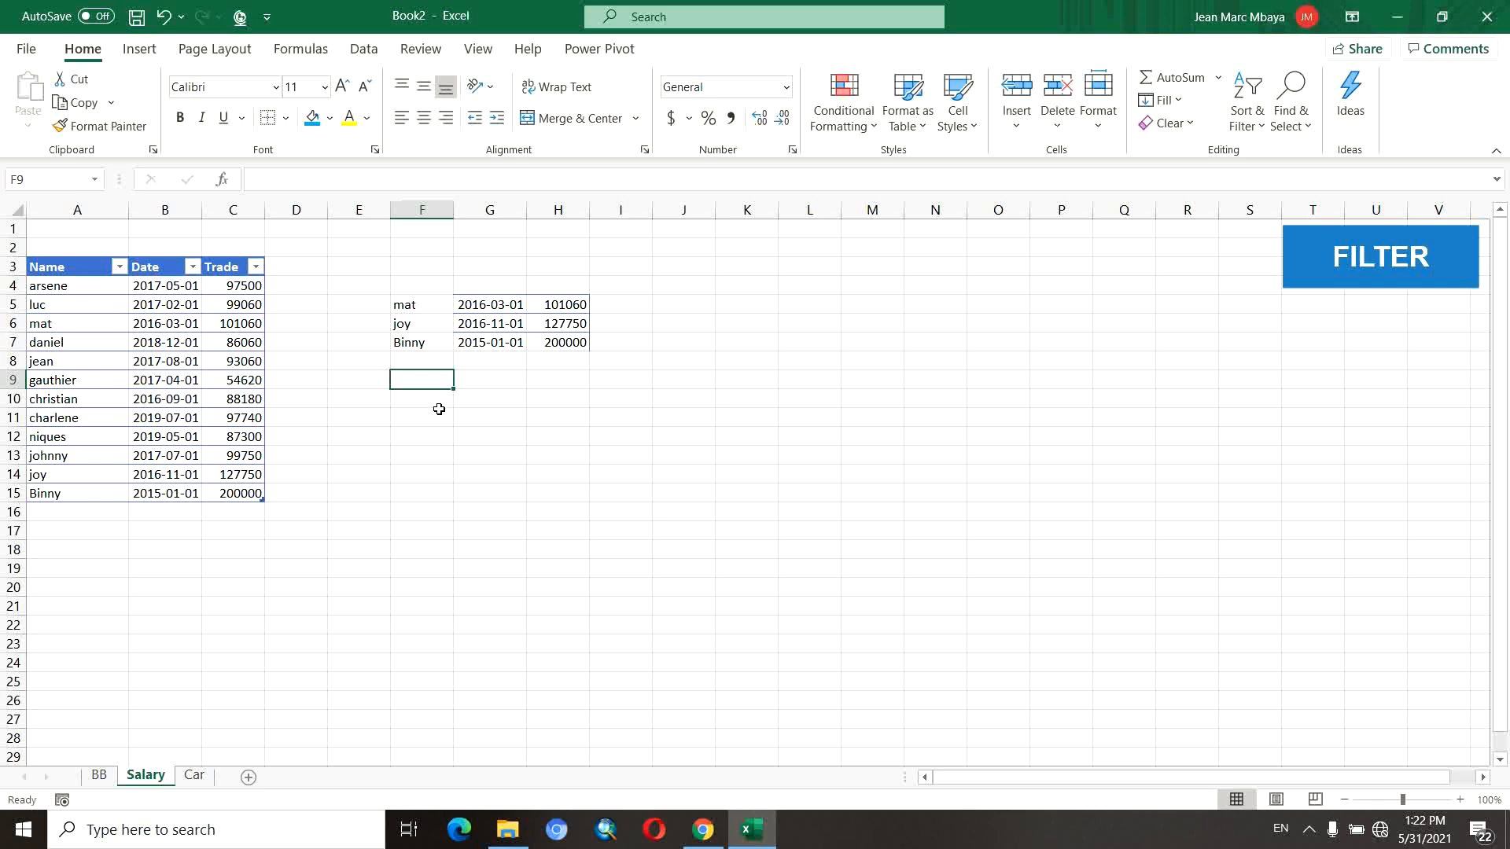
pyautogui.write('=filt')
pyautogui.press('Tab')
pyautogui.moveTo(252, 493); pyautogui.dragTo(112, 296)
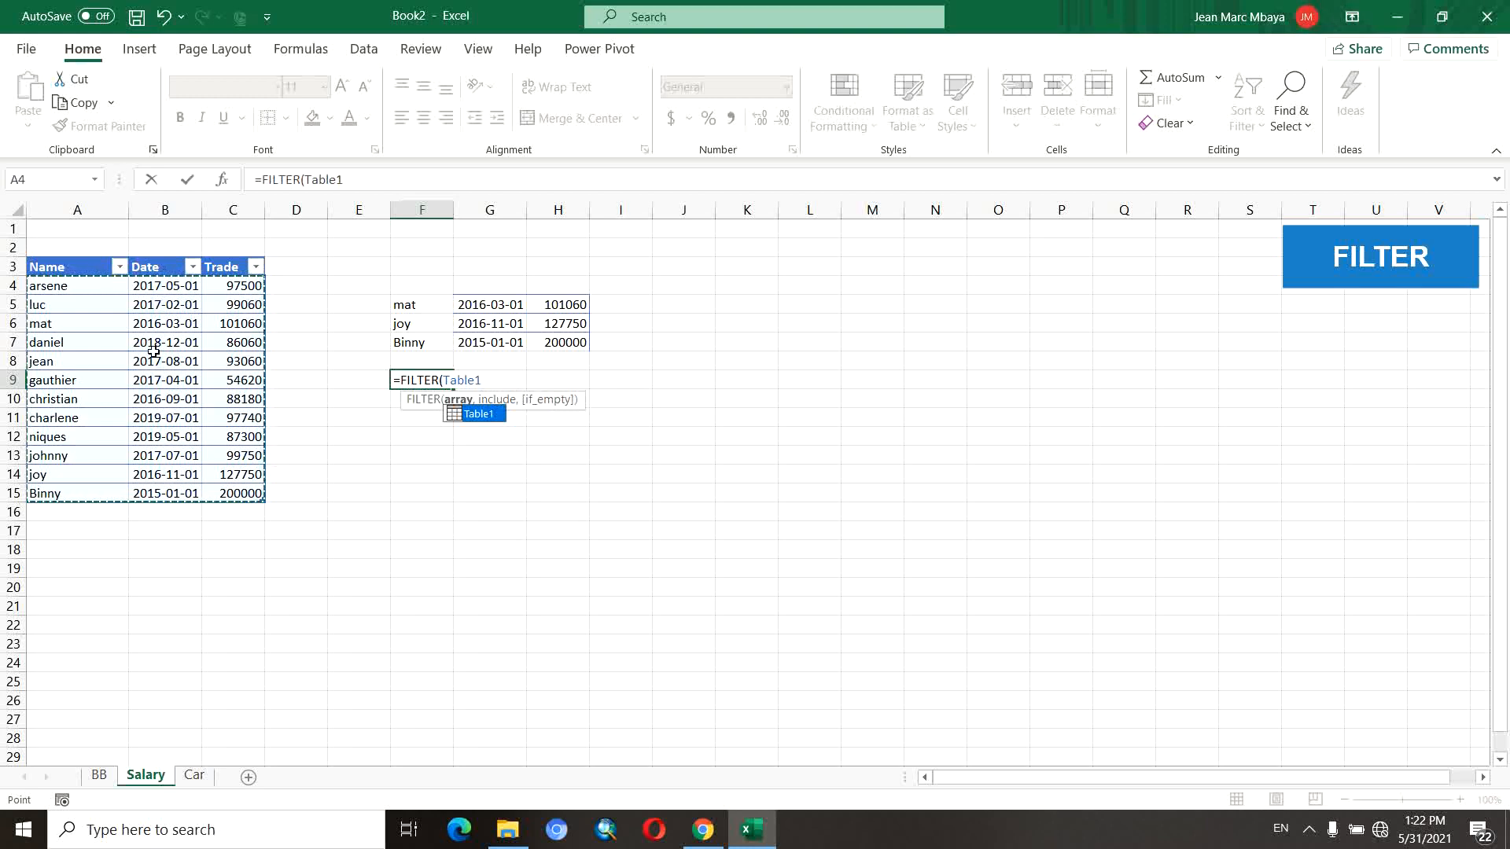
pyautogui.write(',')
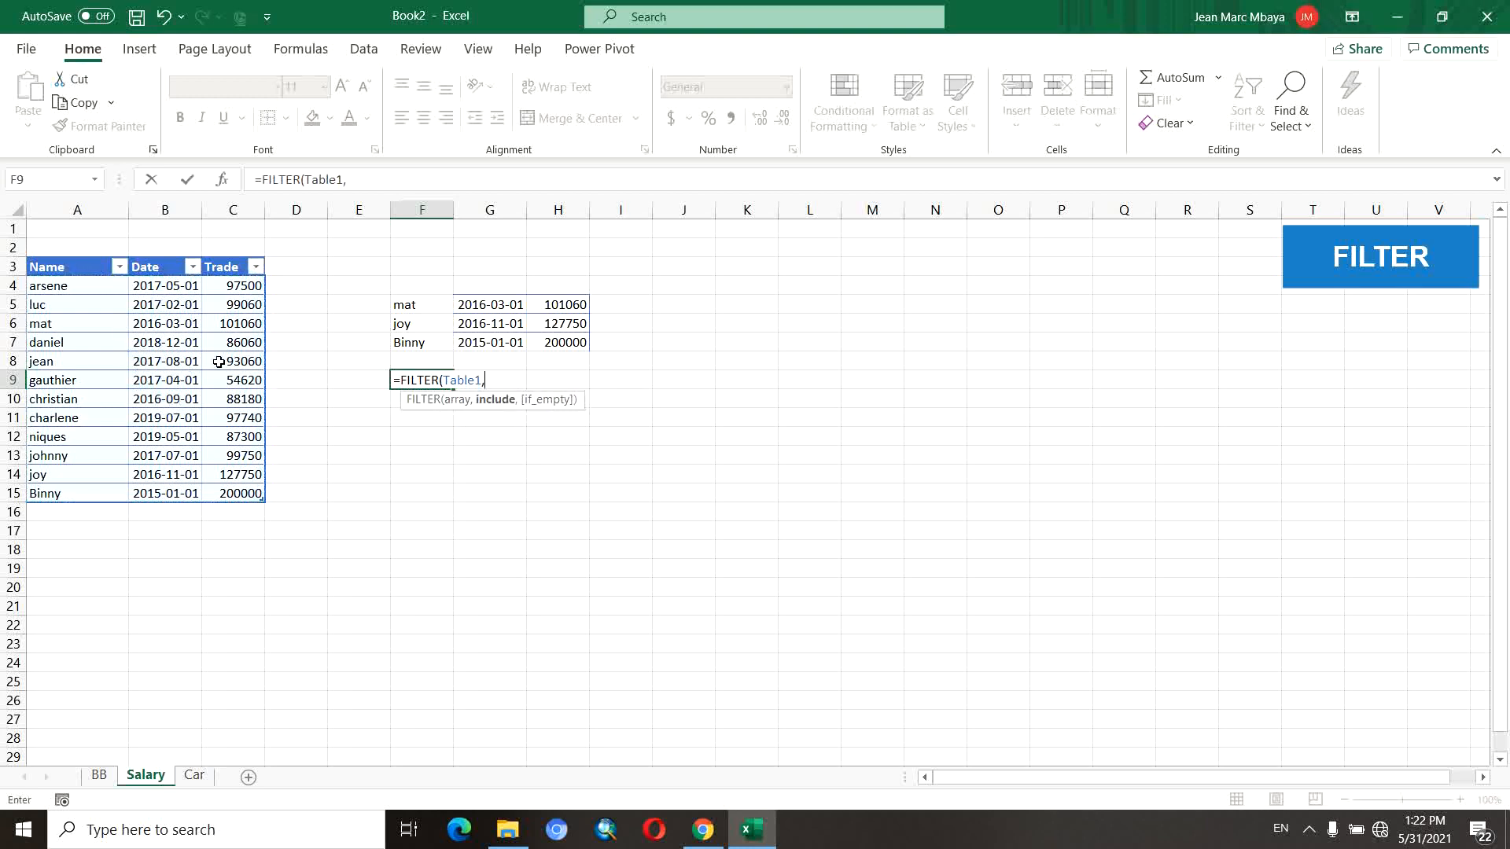
pyautogui.click(231, 259)
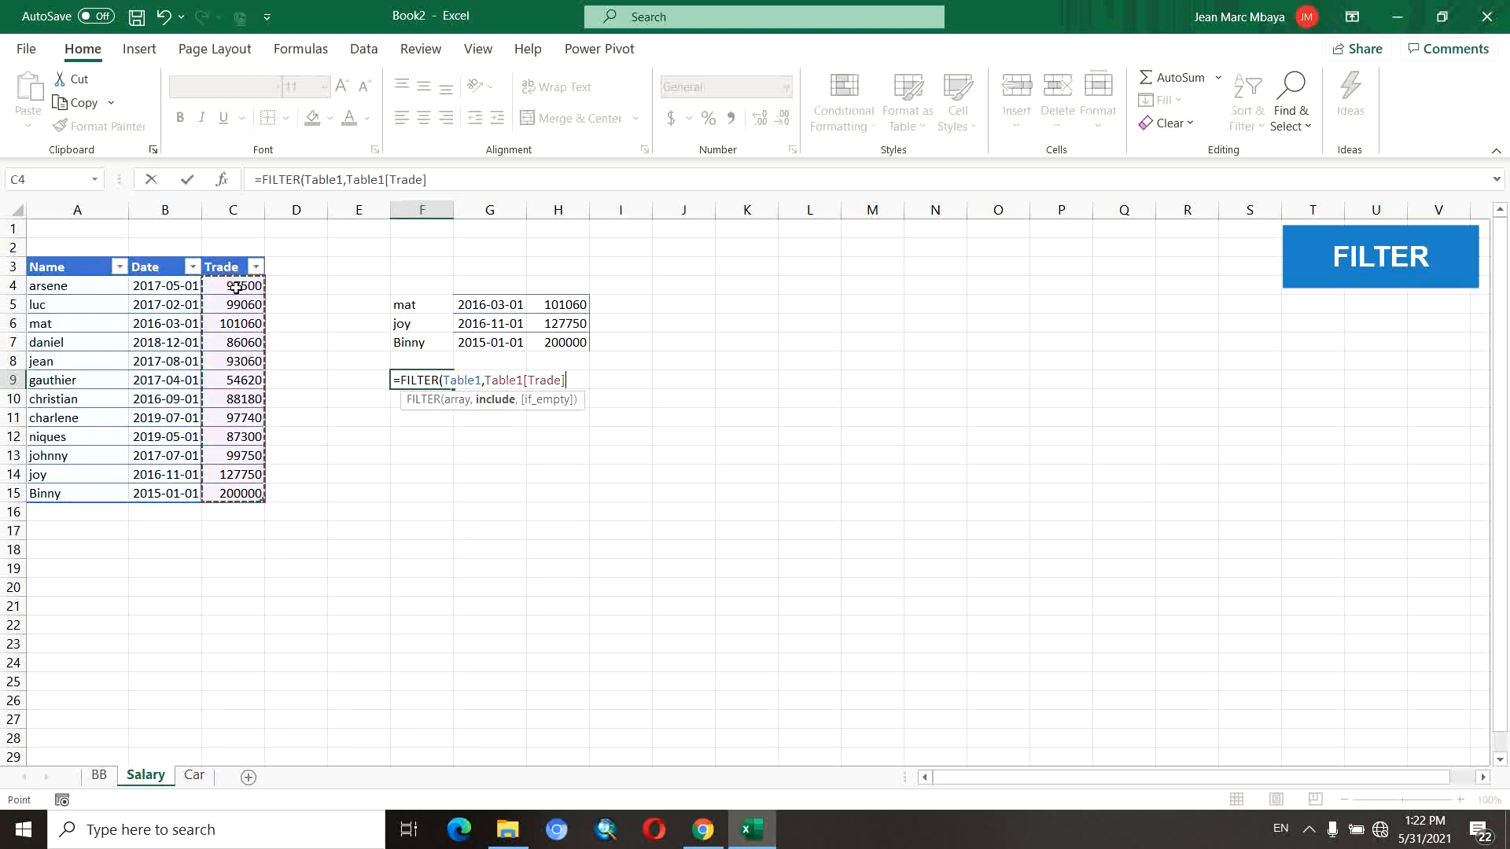
pyautogui.write('>')
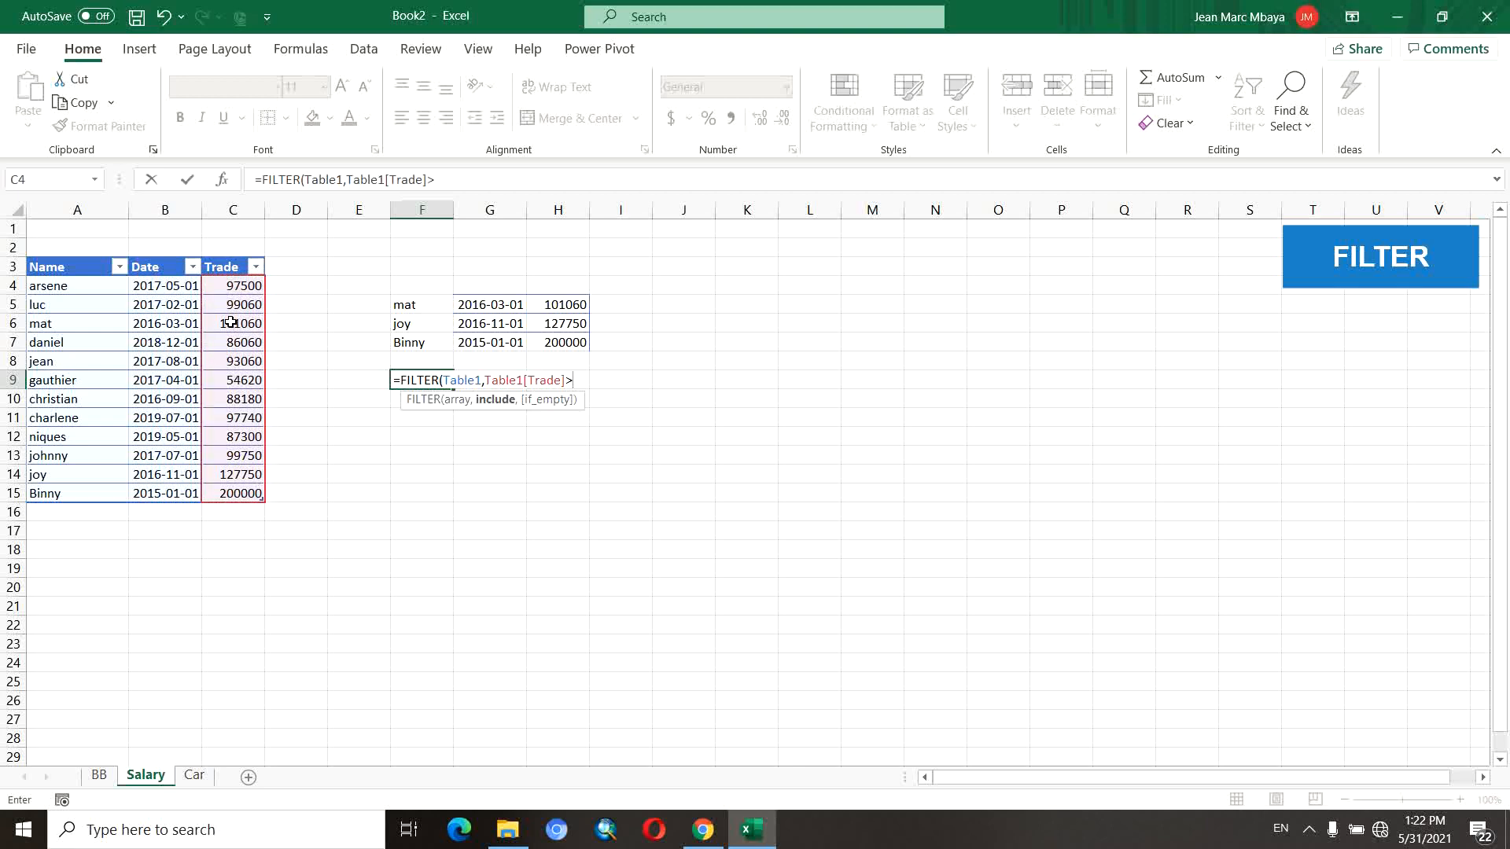
pyautogui.write('500000,')
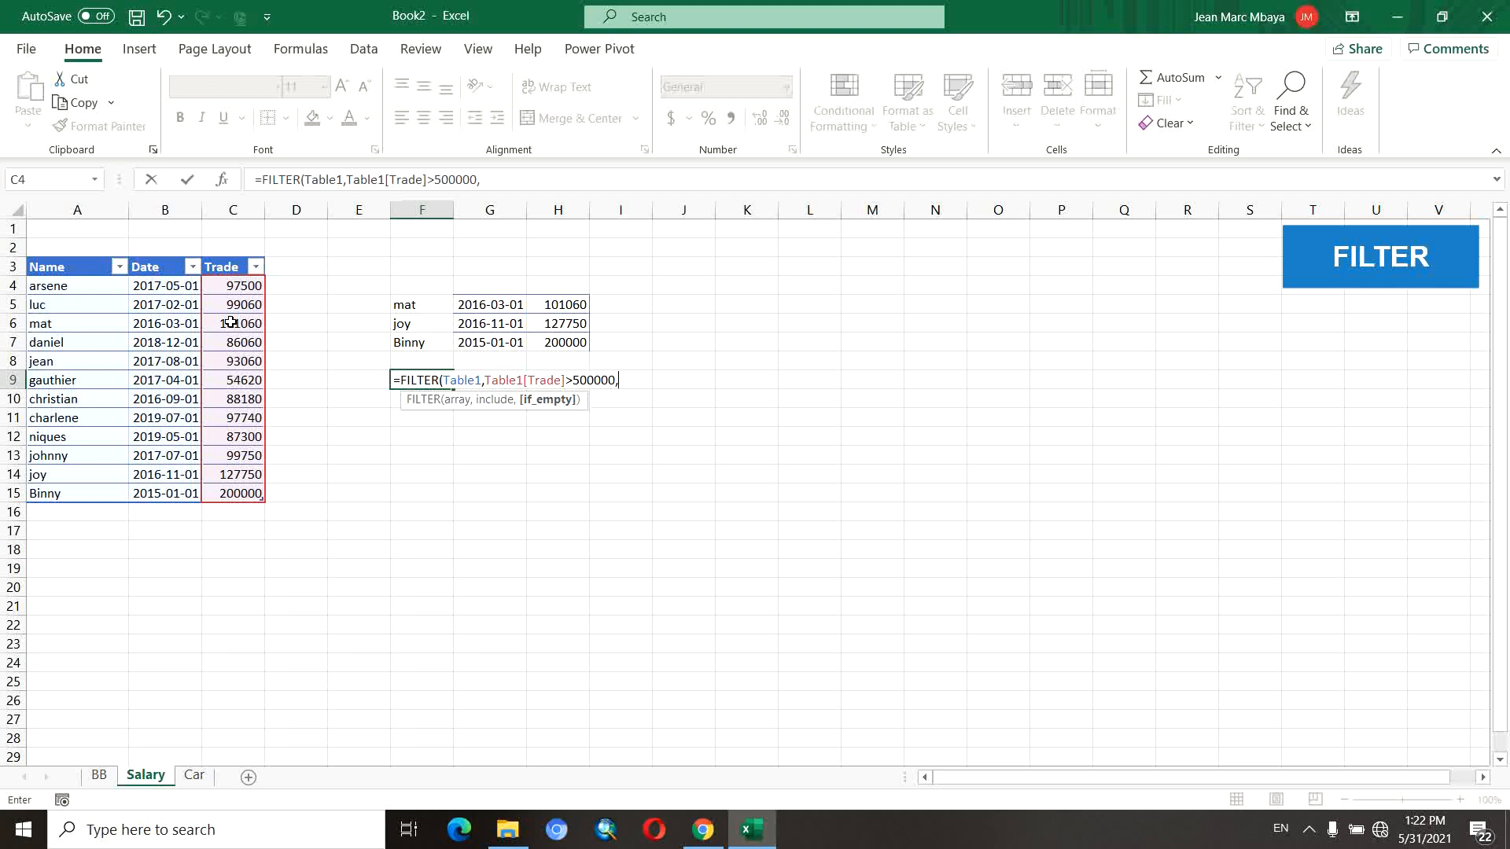
pyautogui.click(491, 181)
pyautogui.write('")')
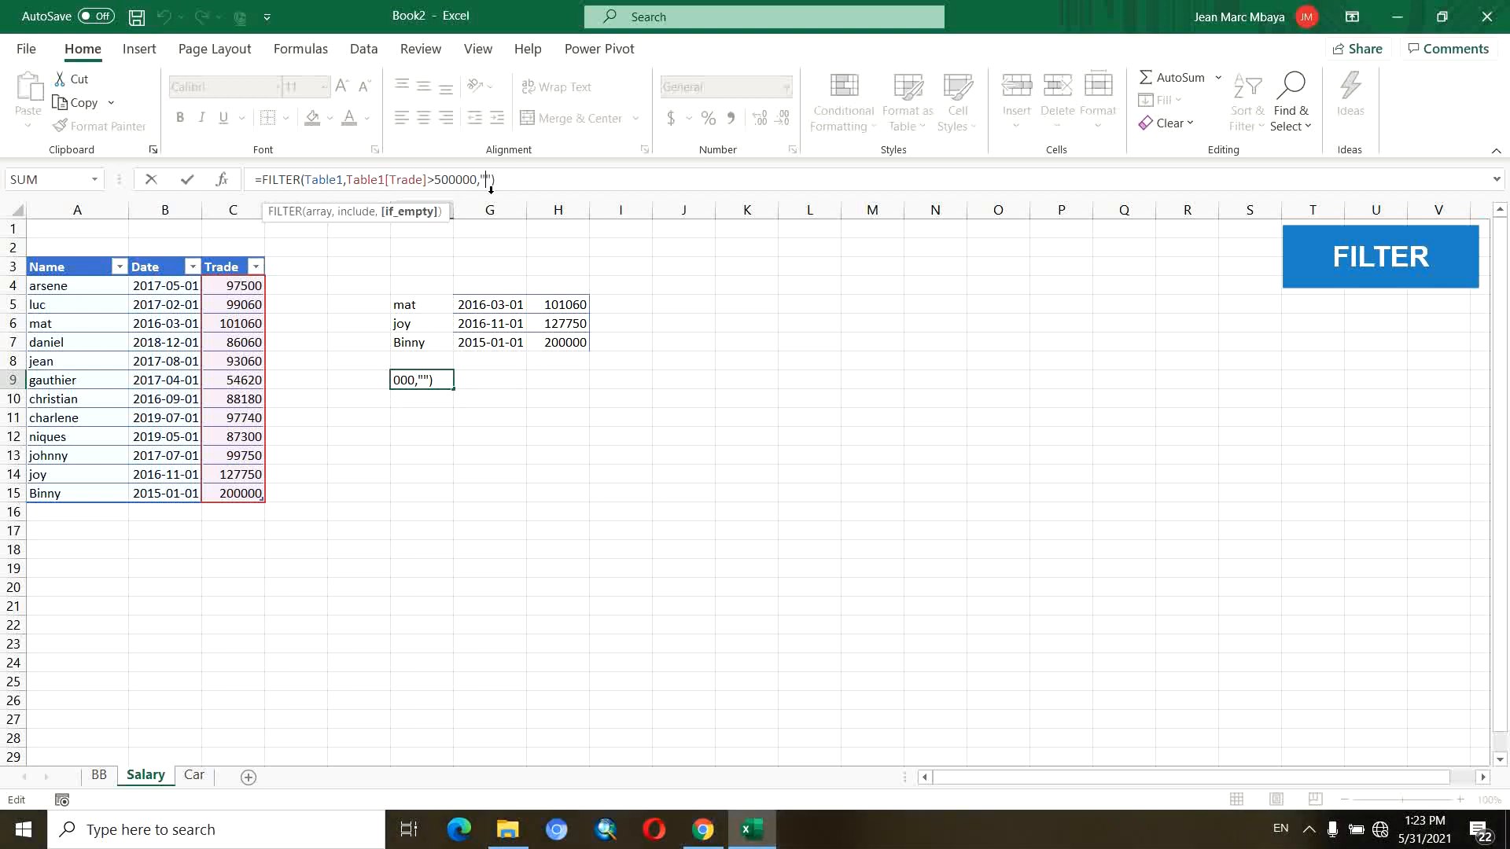
pyautogui.press('Left')
pyautogui.press('Left')
pyautogui.write('Error')
pyautogui.hotkey('ctrl', 'Return')
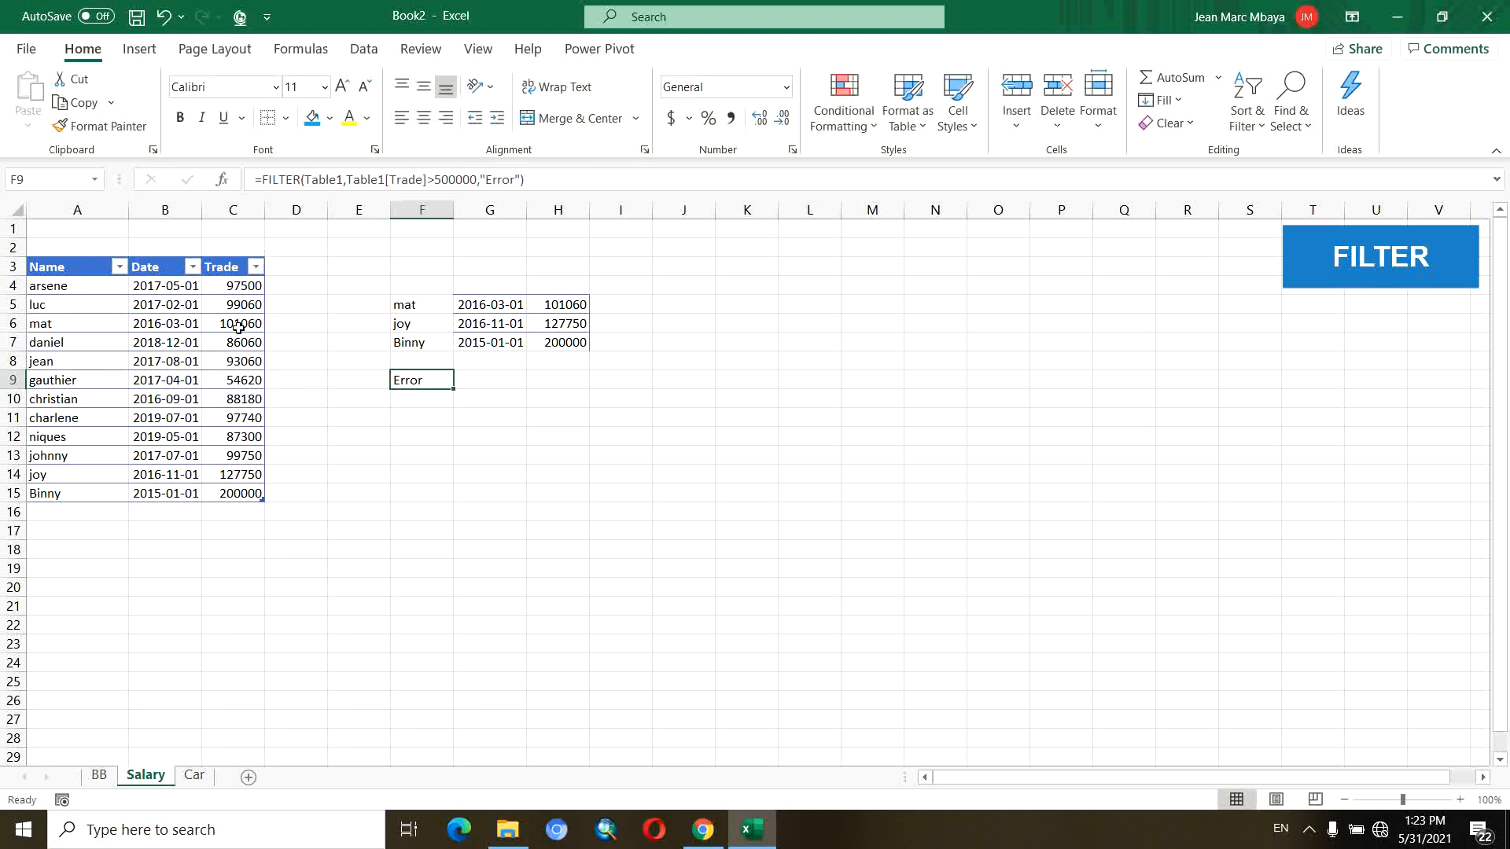
# Write =FILTER(Table1,Table1[Trade]>80000) in F11 to extract the table rows whose Trade value exceeds 80000.
pyautogui.click(397, 415)
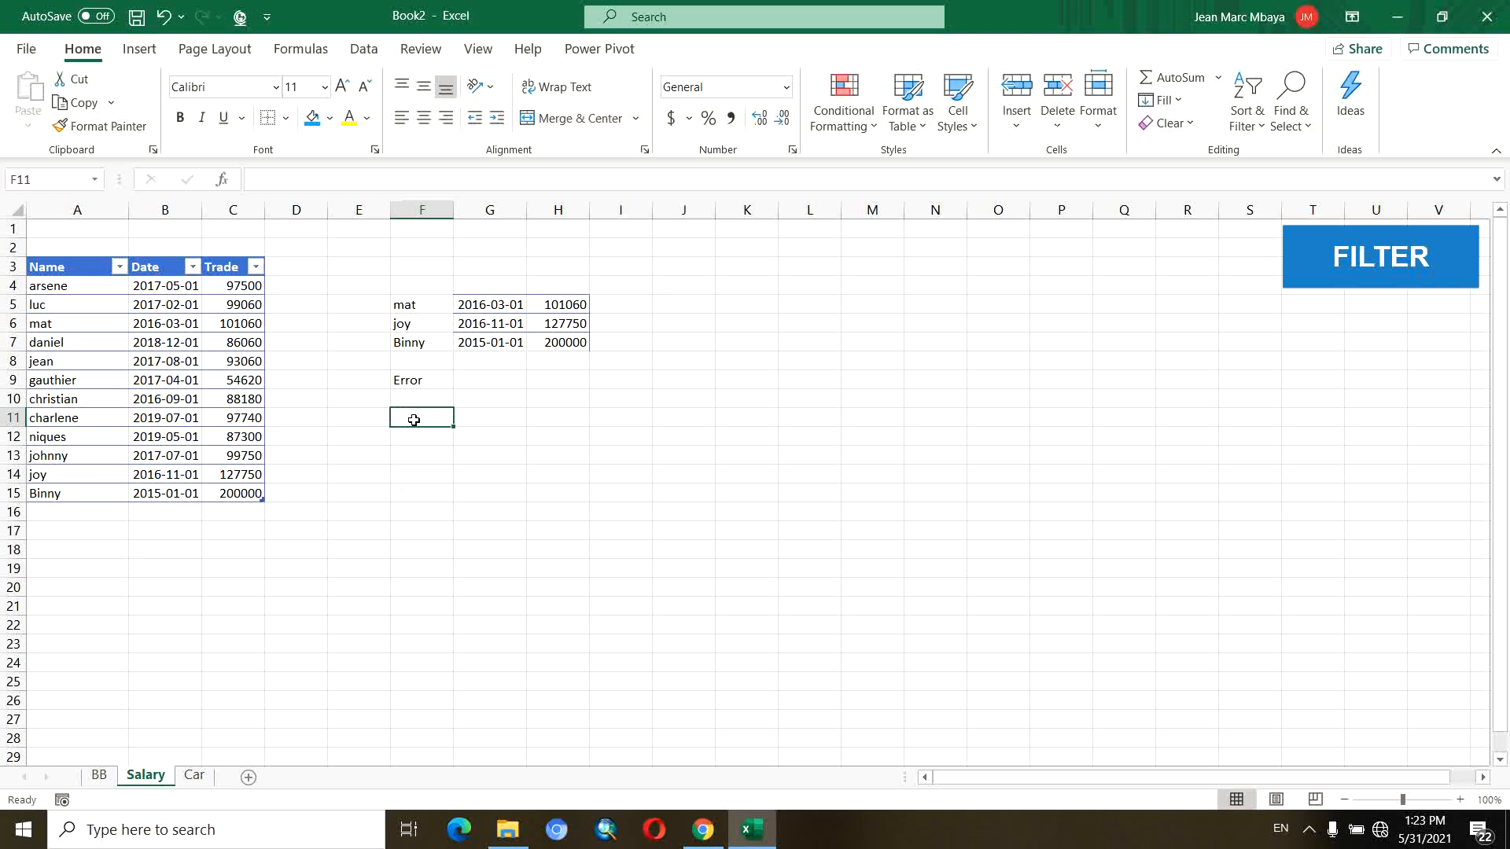
pyautogui.write('=filter')
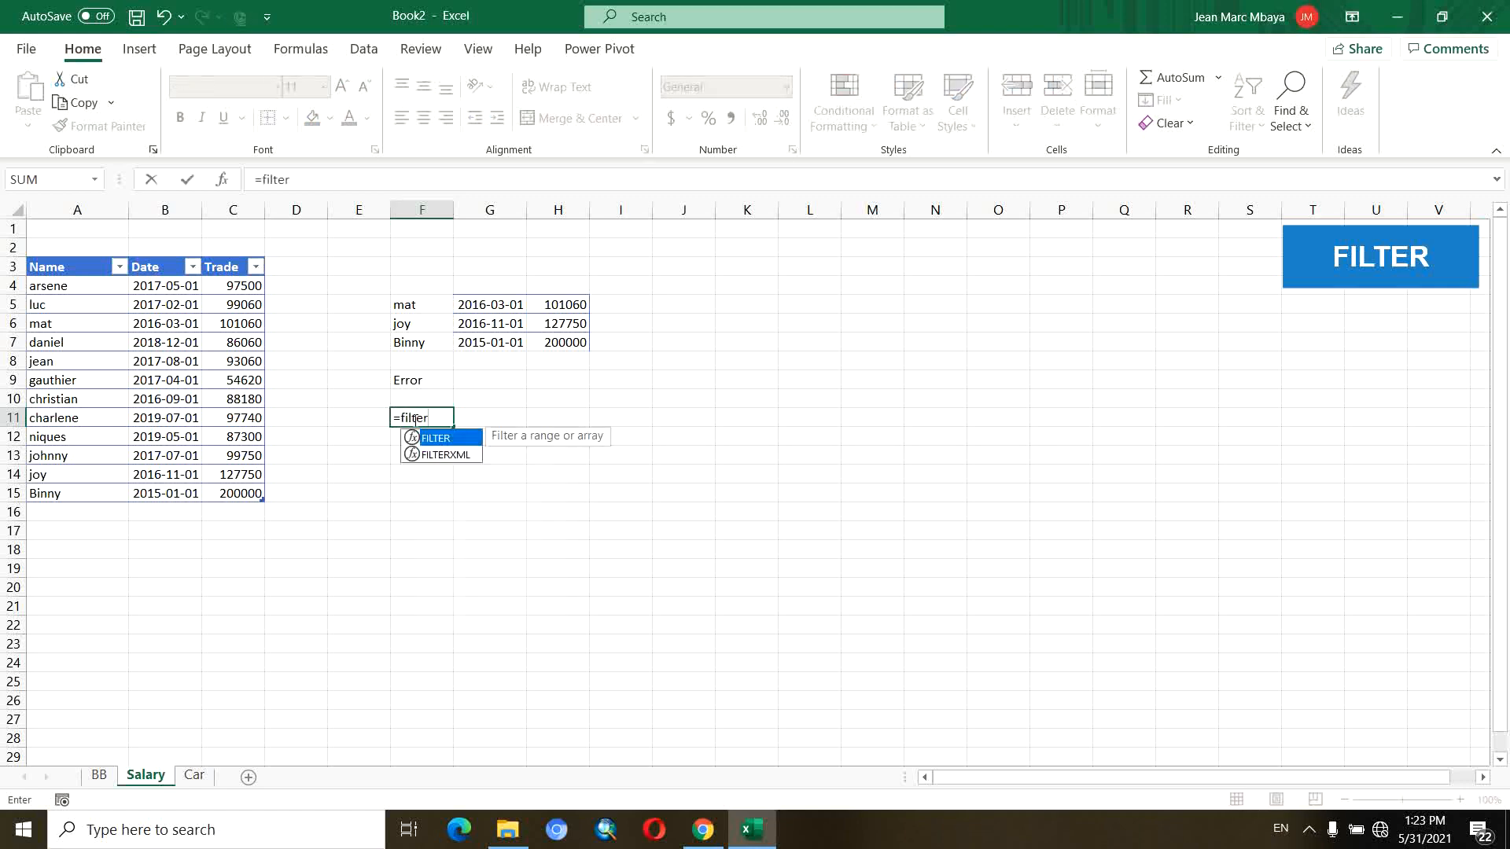
pyautogui.press('Tab')
pyautogui.moveTo(48, 286); pyautogui.dragTo(233, 493)
pyautogui.write(',')
pyautogui.click(228, 261)
pyautogui.write('>800')
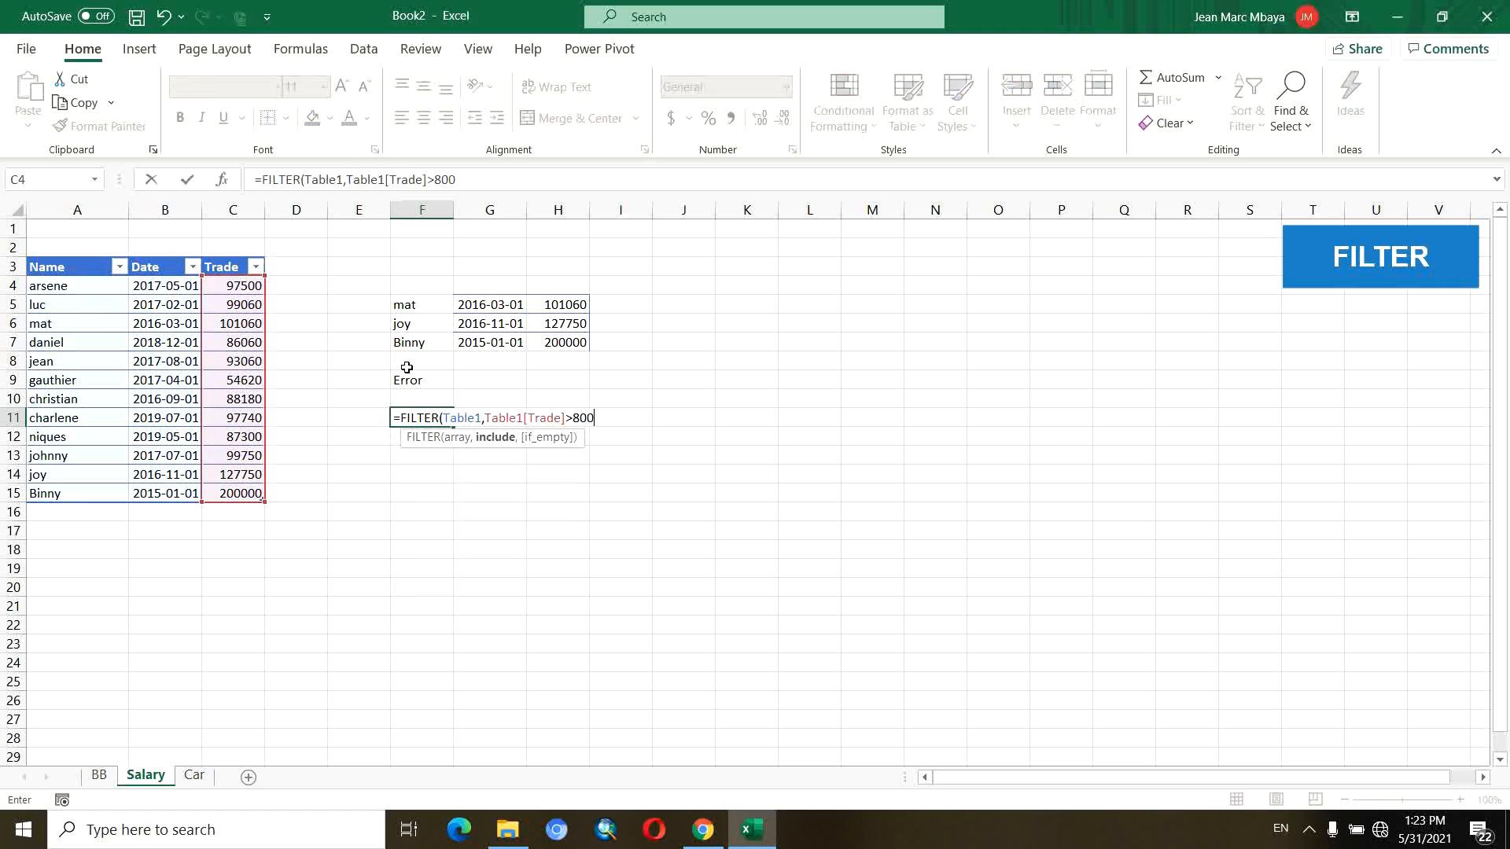
pyautogui.write('00,')
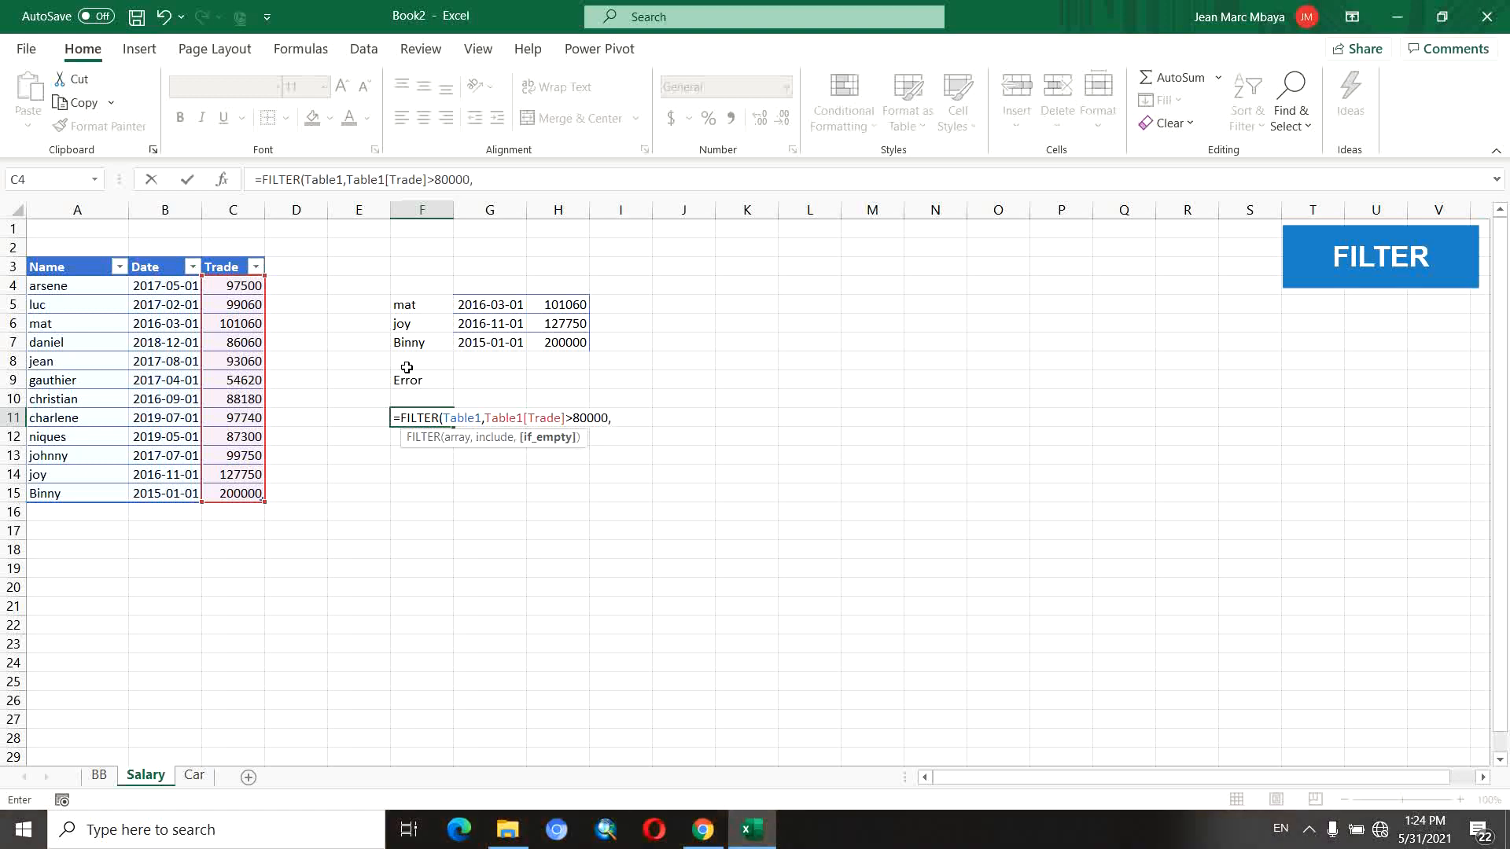
pyautogui.press('BackSpace')
pyautogui.write(')')
# Wrap the FILTER formula in F11 in SORT with sort index 1 and sort order 1, ordering the rows by ascending name.
pyautogui.click(399, 418)
pyautogui.write('so')
pyautogui.press('Tab')
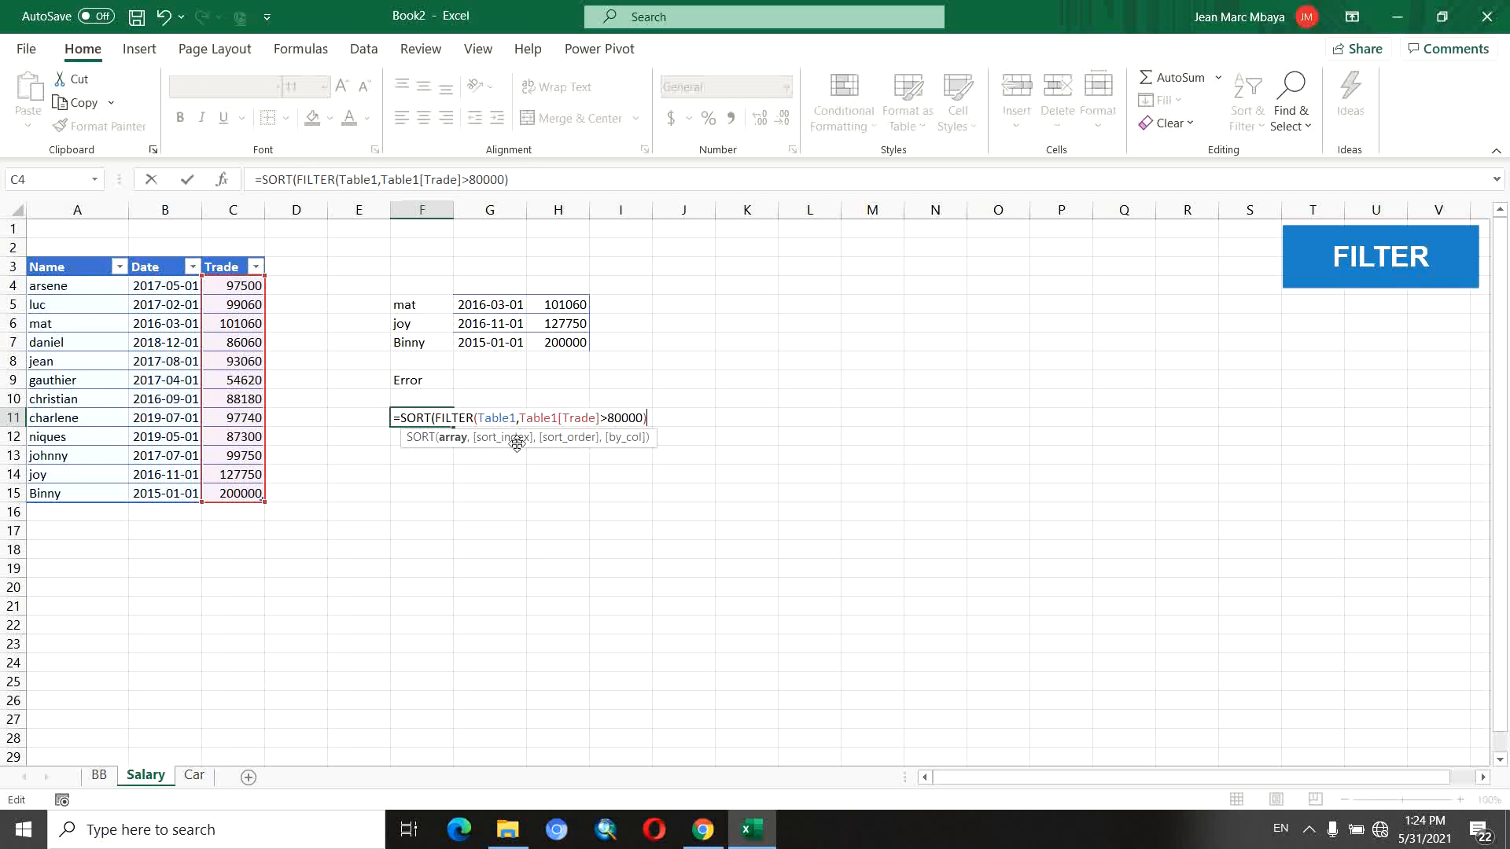
pyautogui.write(',')
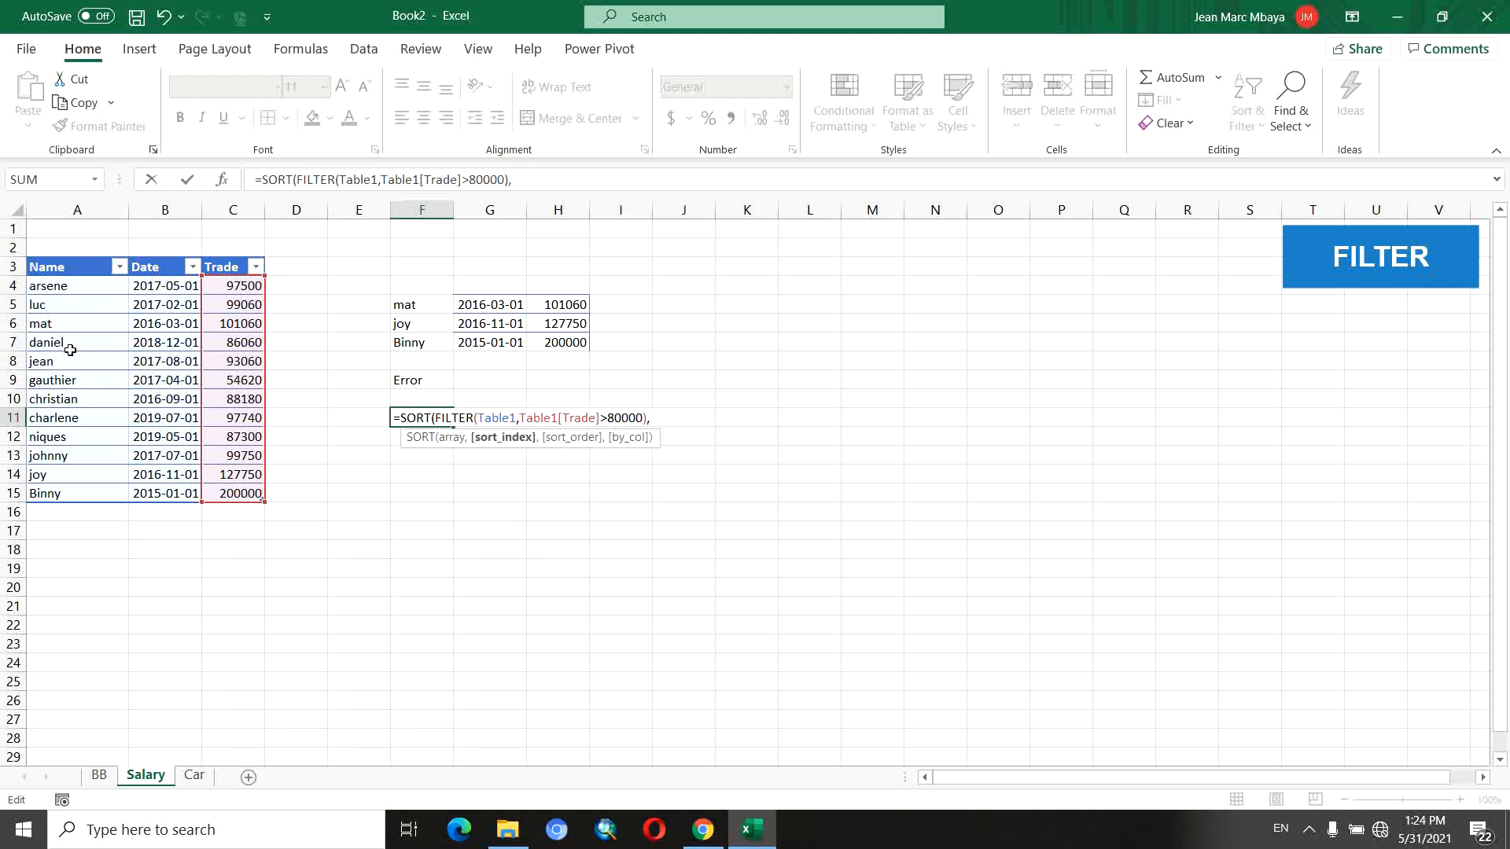
pyautogui.write('1,')
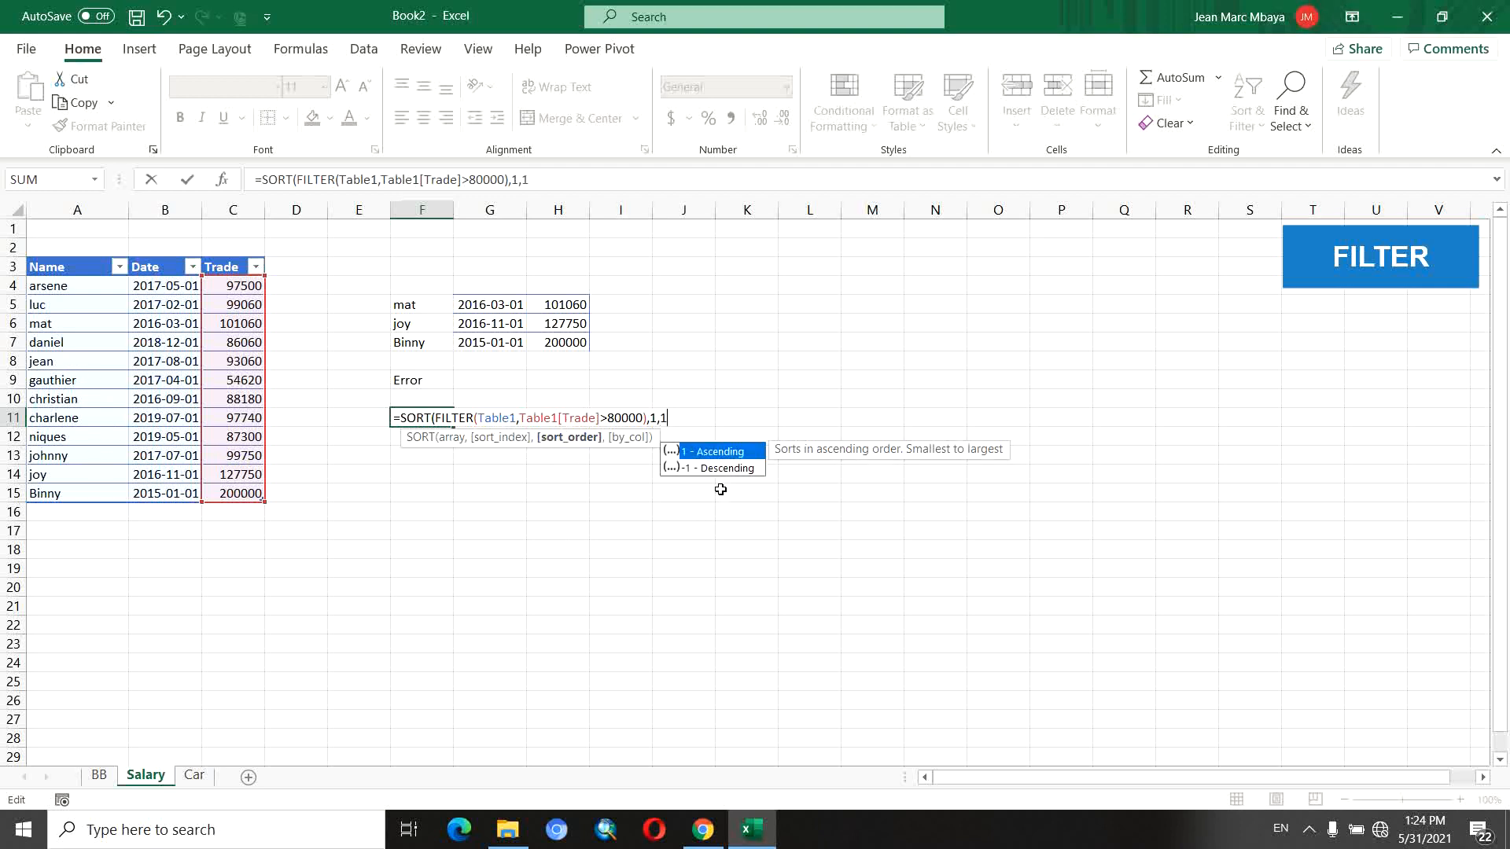
pyautogui.write('1)')
pyautogui.press('Return')
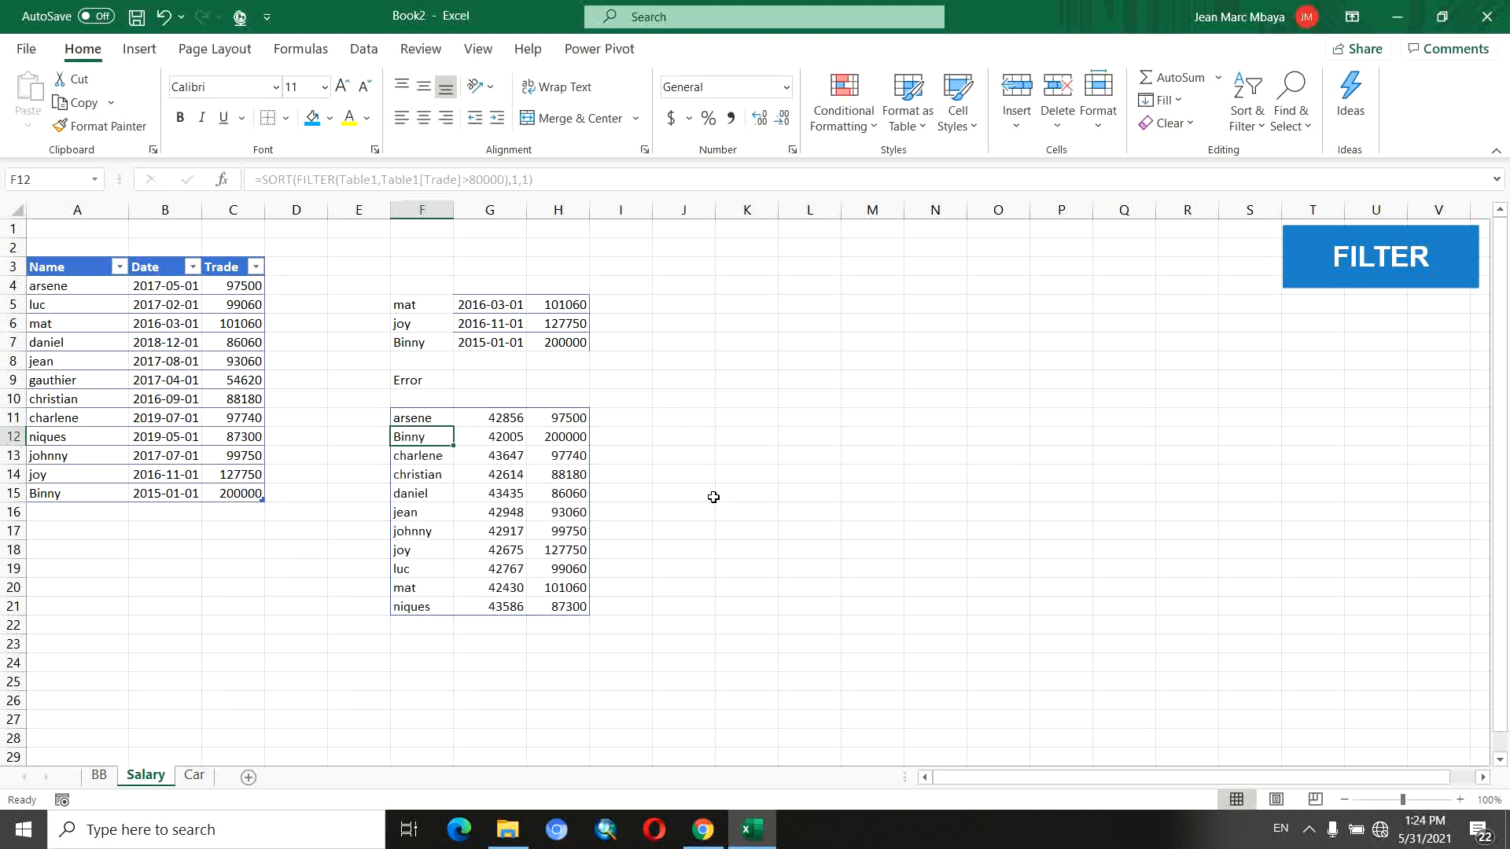
# Copy the formatting of table cells B4:C4 onto the sorted and filtered results that start in row 11.
pyautogui.moveTo(165, 285); pyautogui.dragTo(221, 293)
pyautogui.click(100, 125)
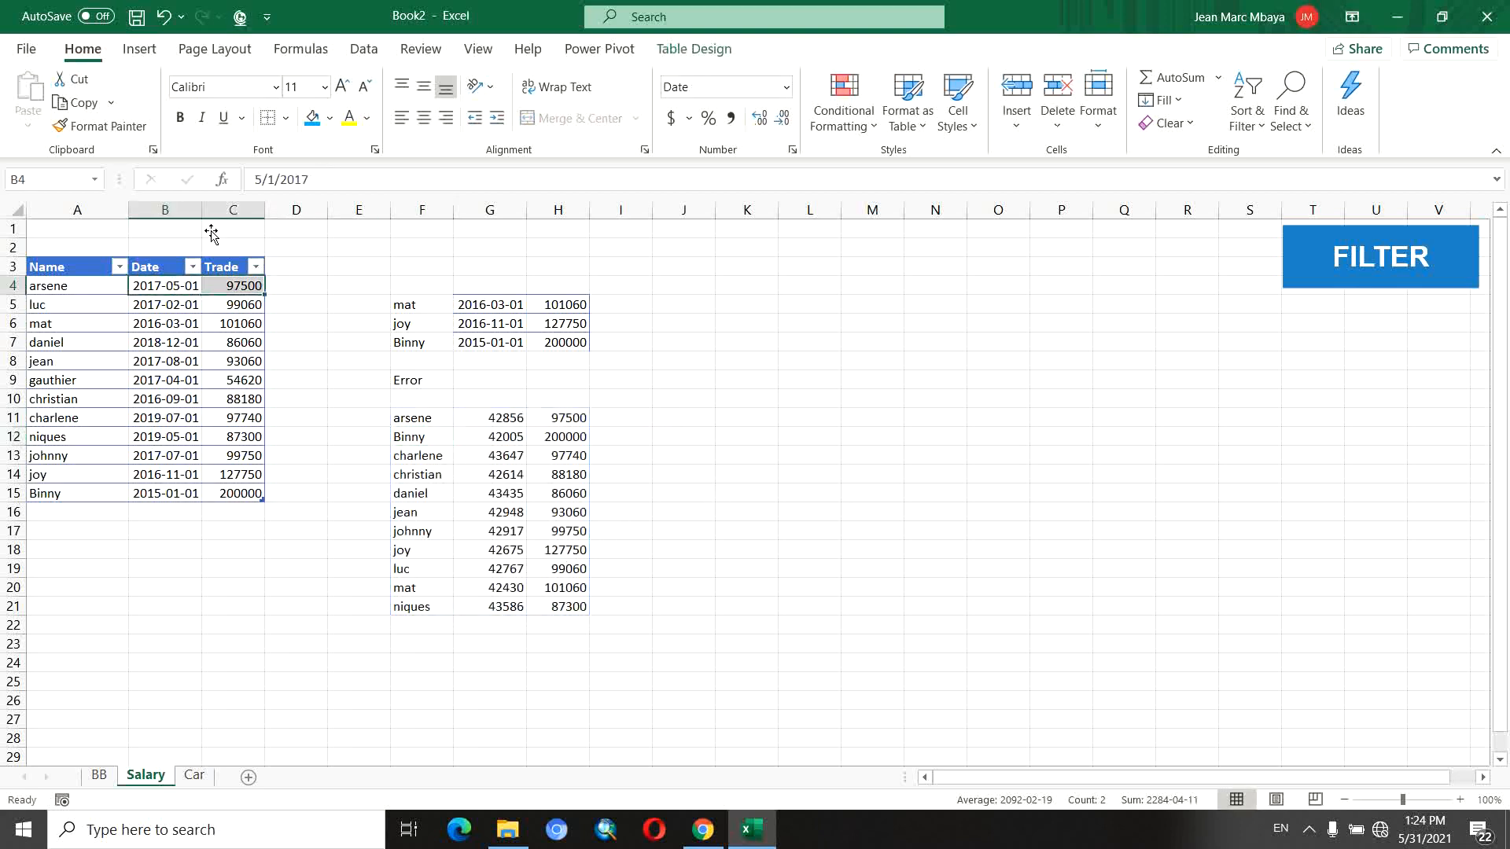
pyautogui.moveTo(422, 418); pyautogui.dragTo(586, 609)
pyautogui.click(421, 420)
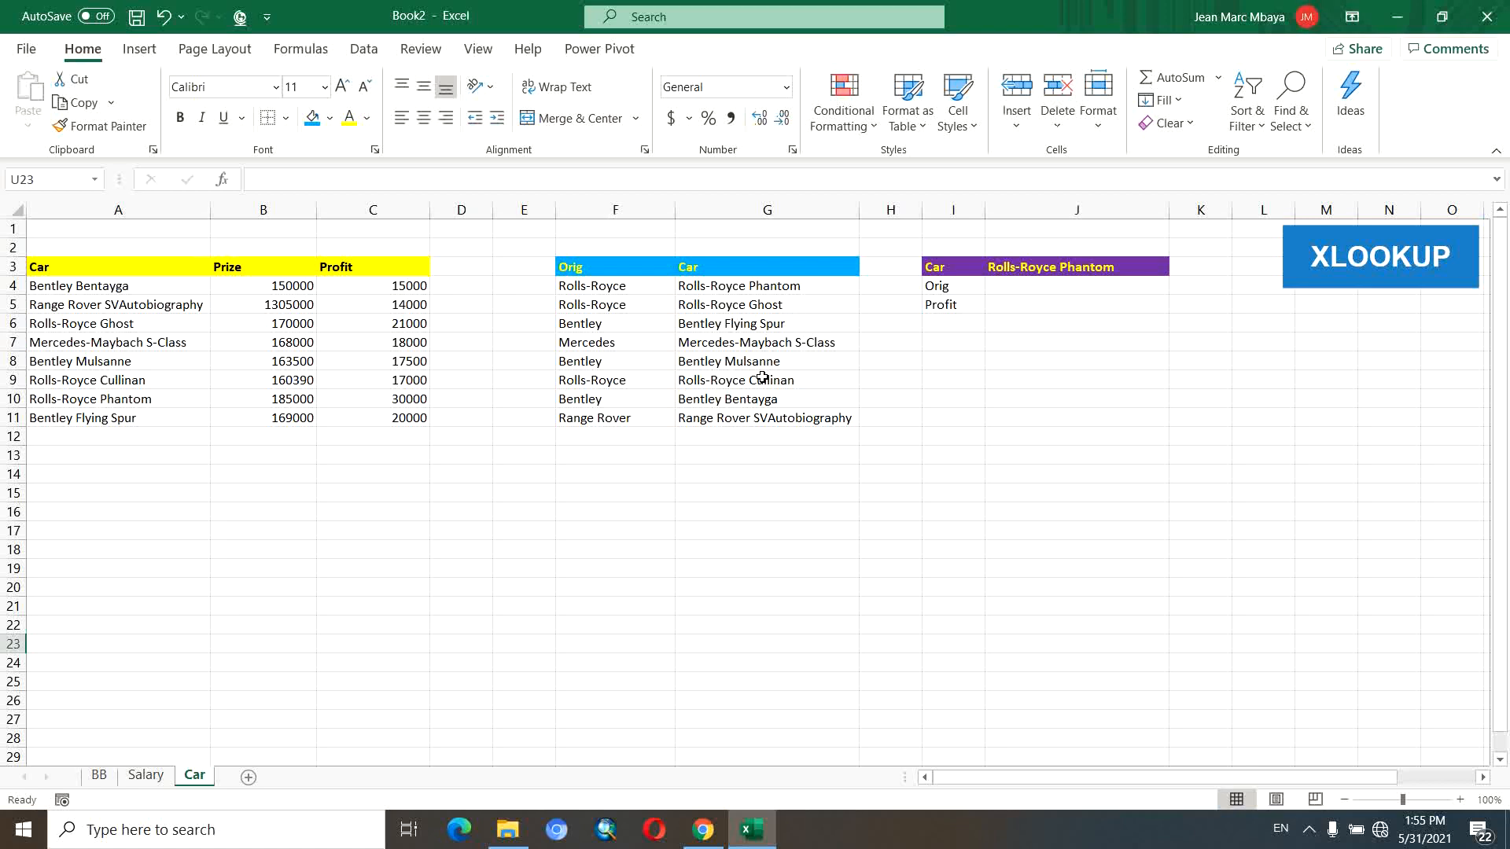
# Enter =XLOOKUP(J3,G4:G11,F4:F11) in J4 on the Car sheet to look up the selected car's Orig value.
pyautogui.click(993, 283)
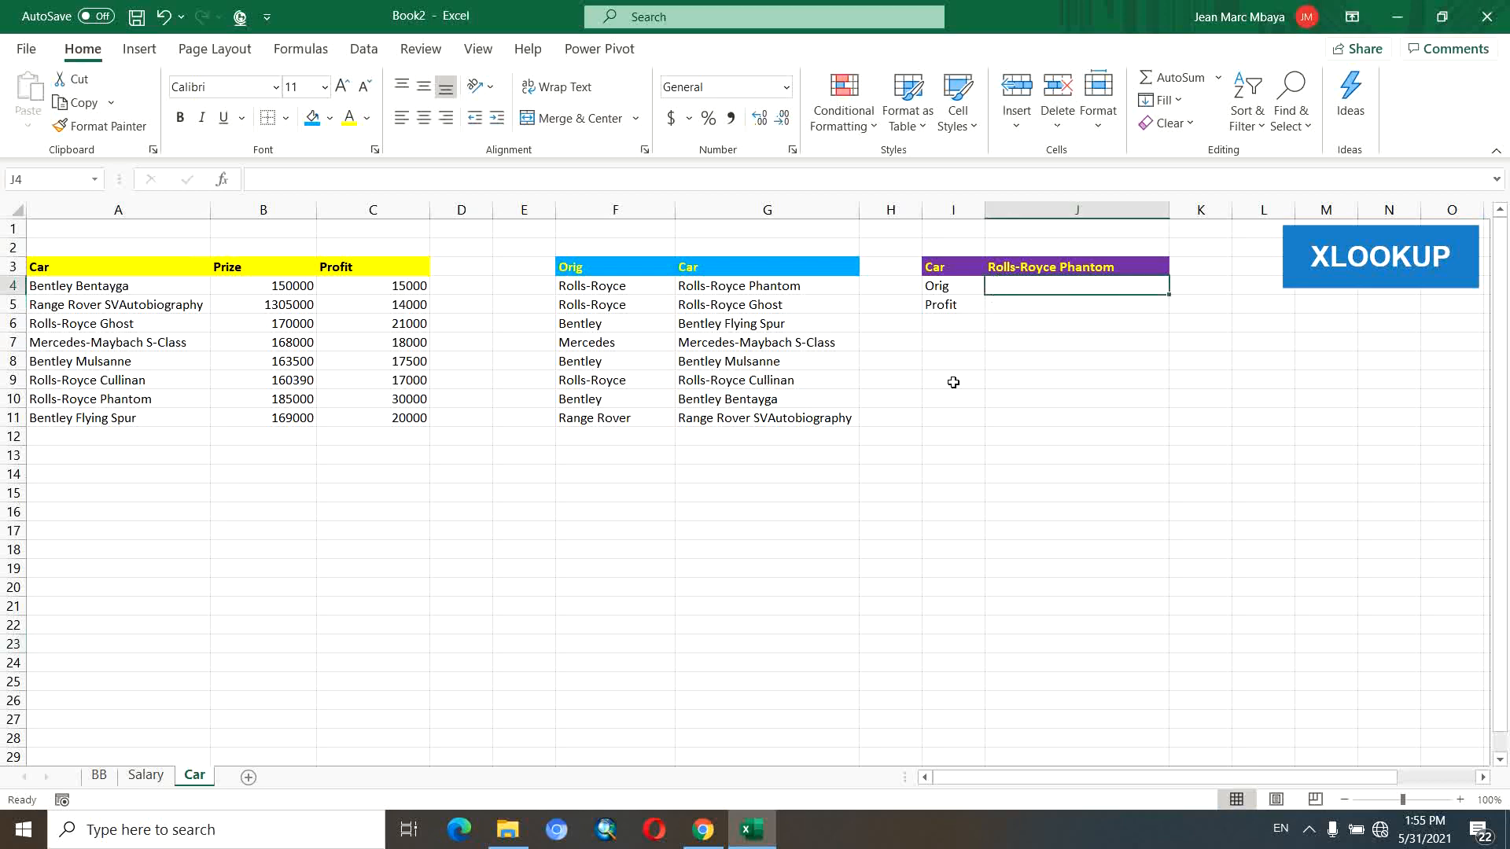
pyautogui.write('=xloo')
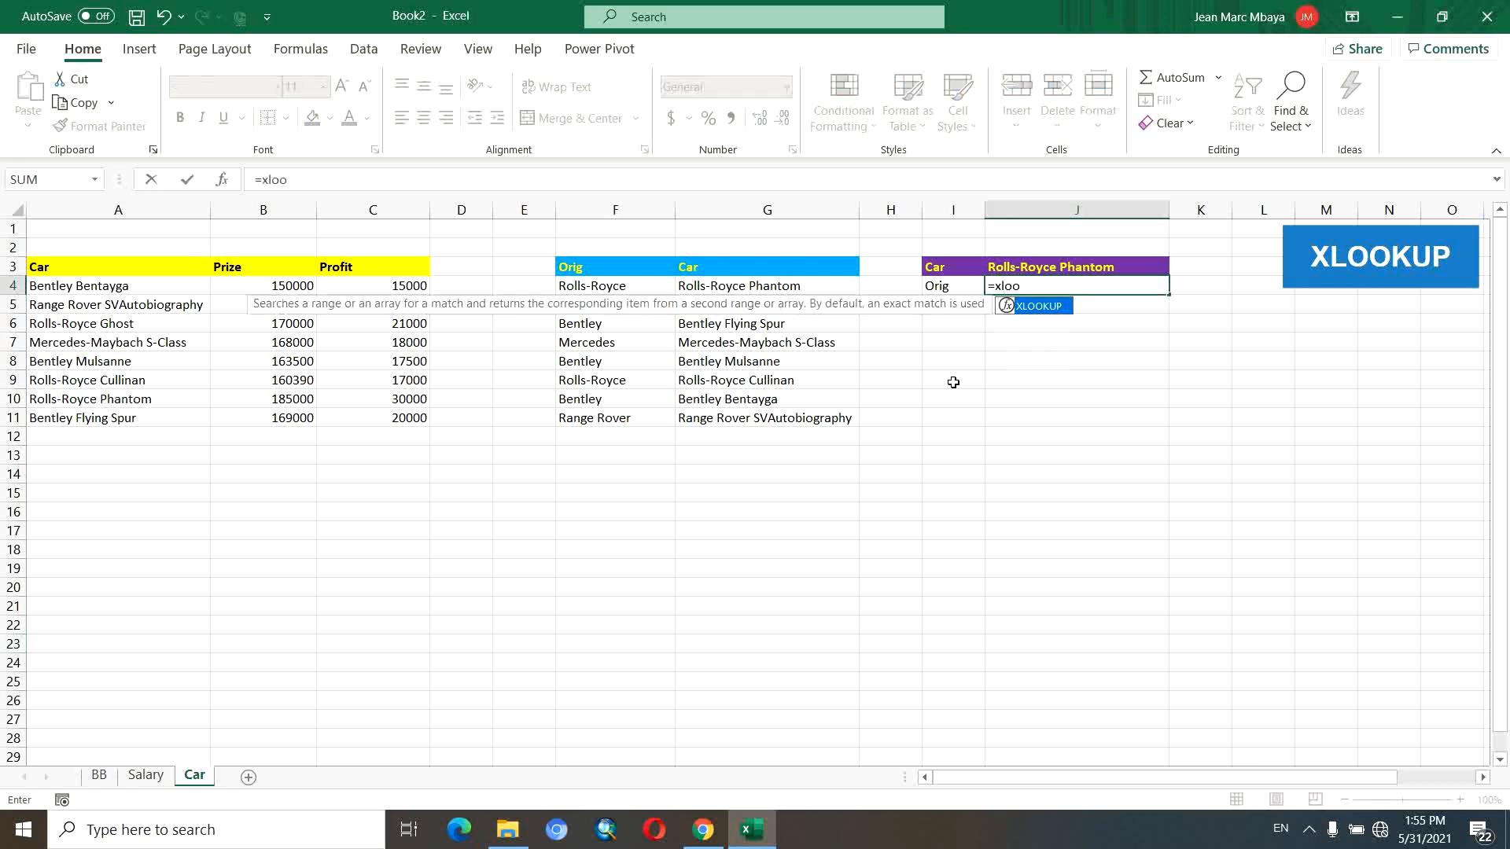
pyautogui.write('kup')
pyautogui.press('Tab')
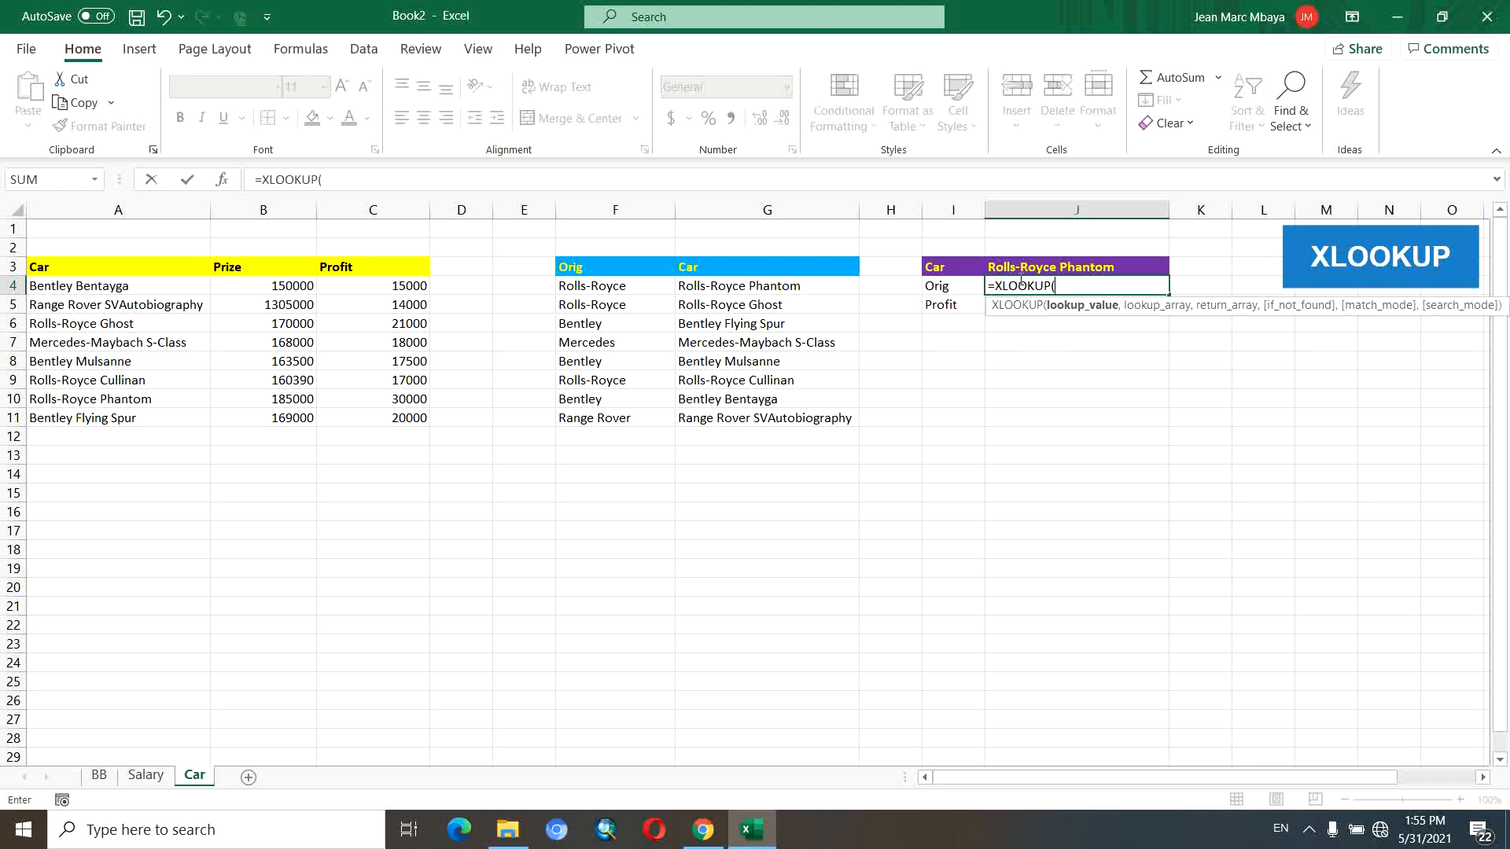
pyautogui.click(1056, 265)
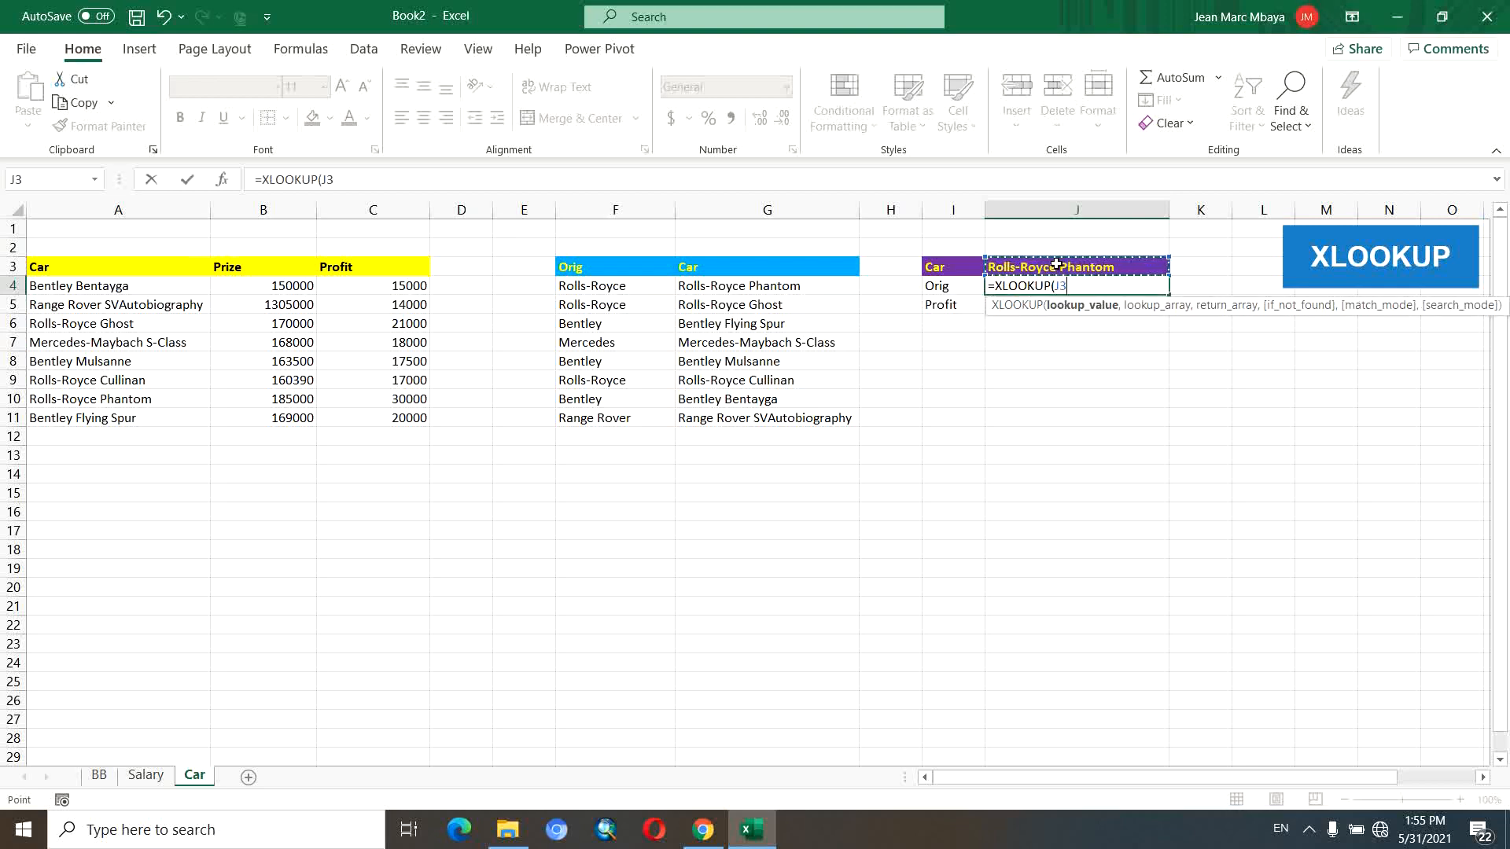
pyautogui.write(',')
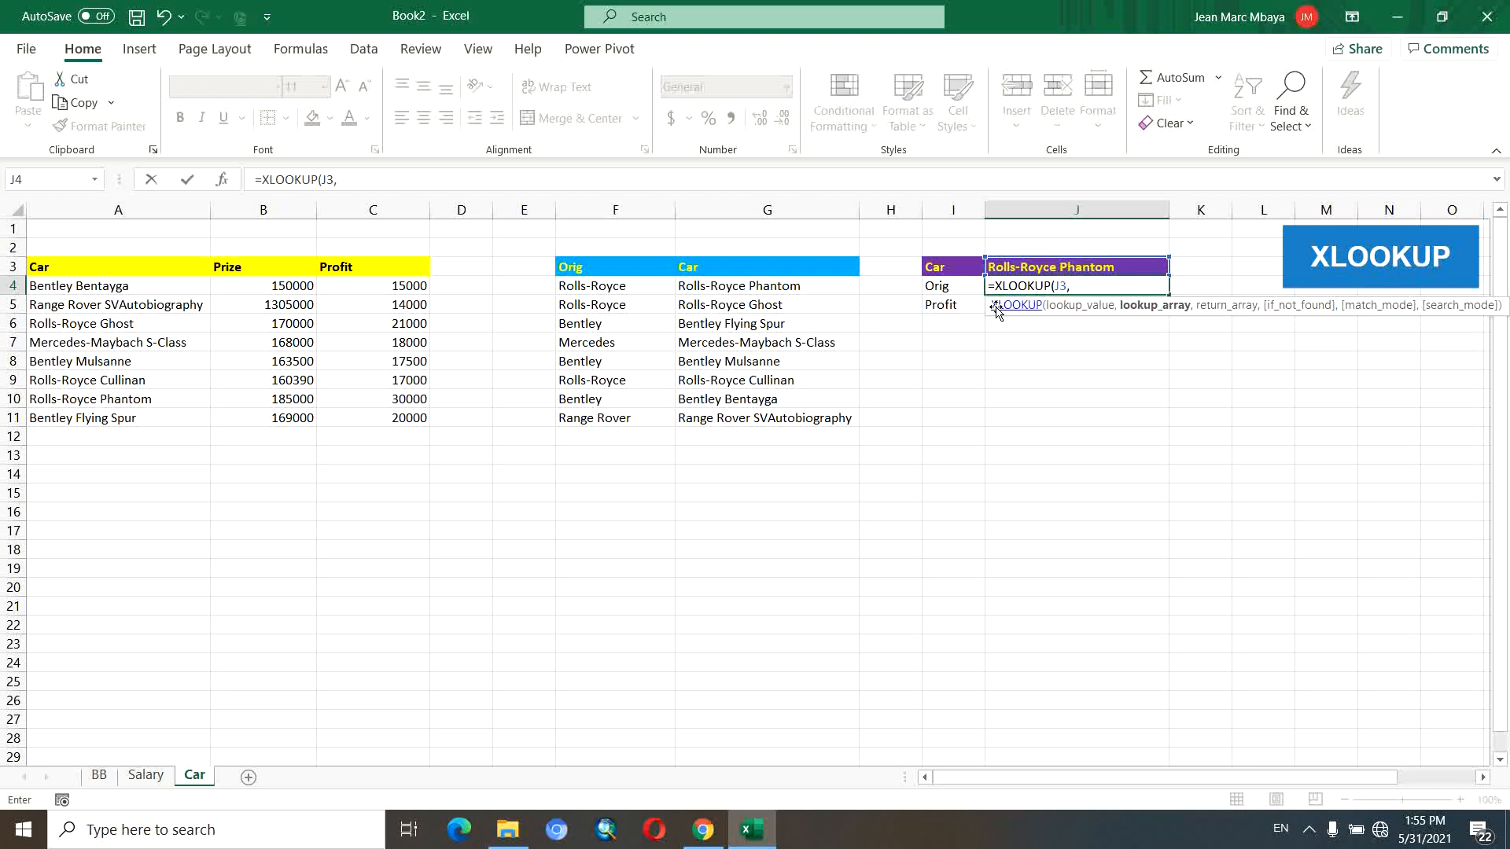
pyautogui.moveTo(809, 287); pyautogui.dragTo(796, 417)
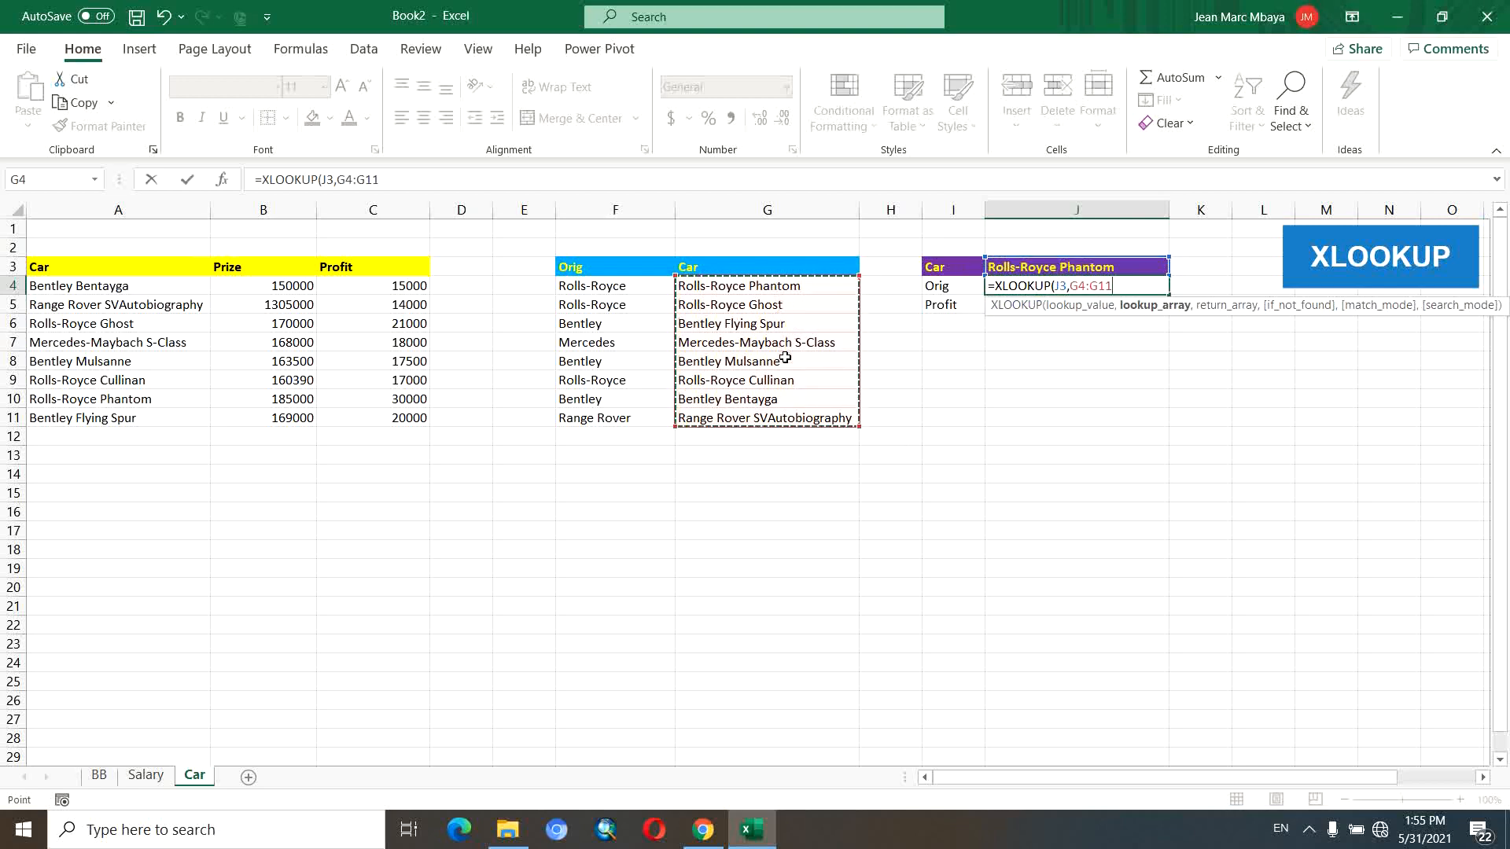
pyautogui.write(',')
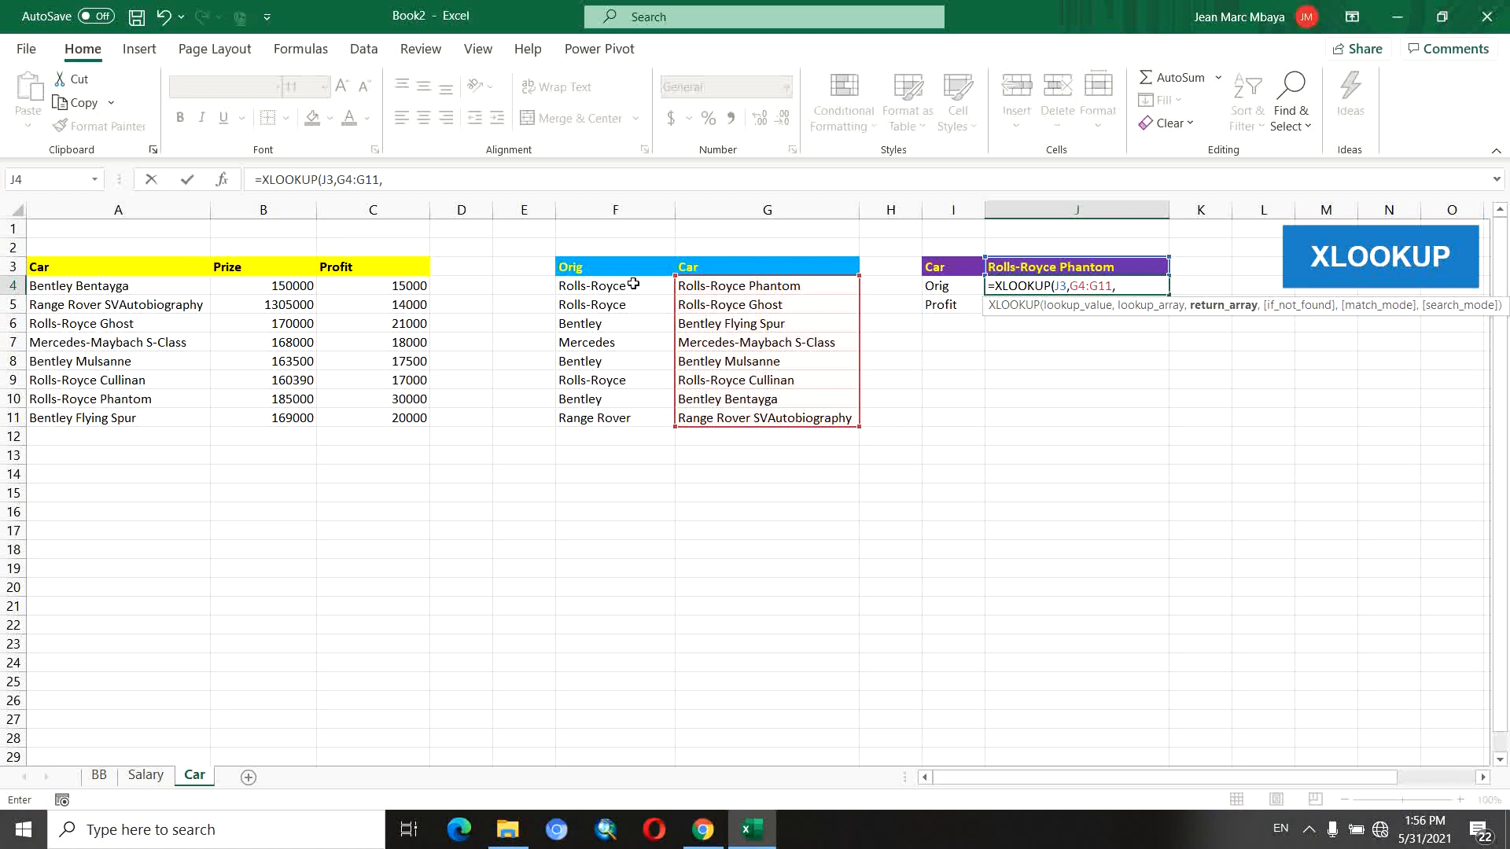
pyautogui.moveTo(633, 284); pyautogui.dragTo(633, 420)
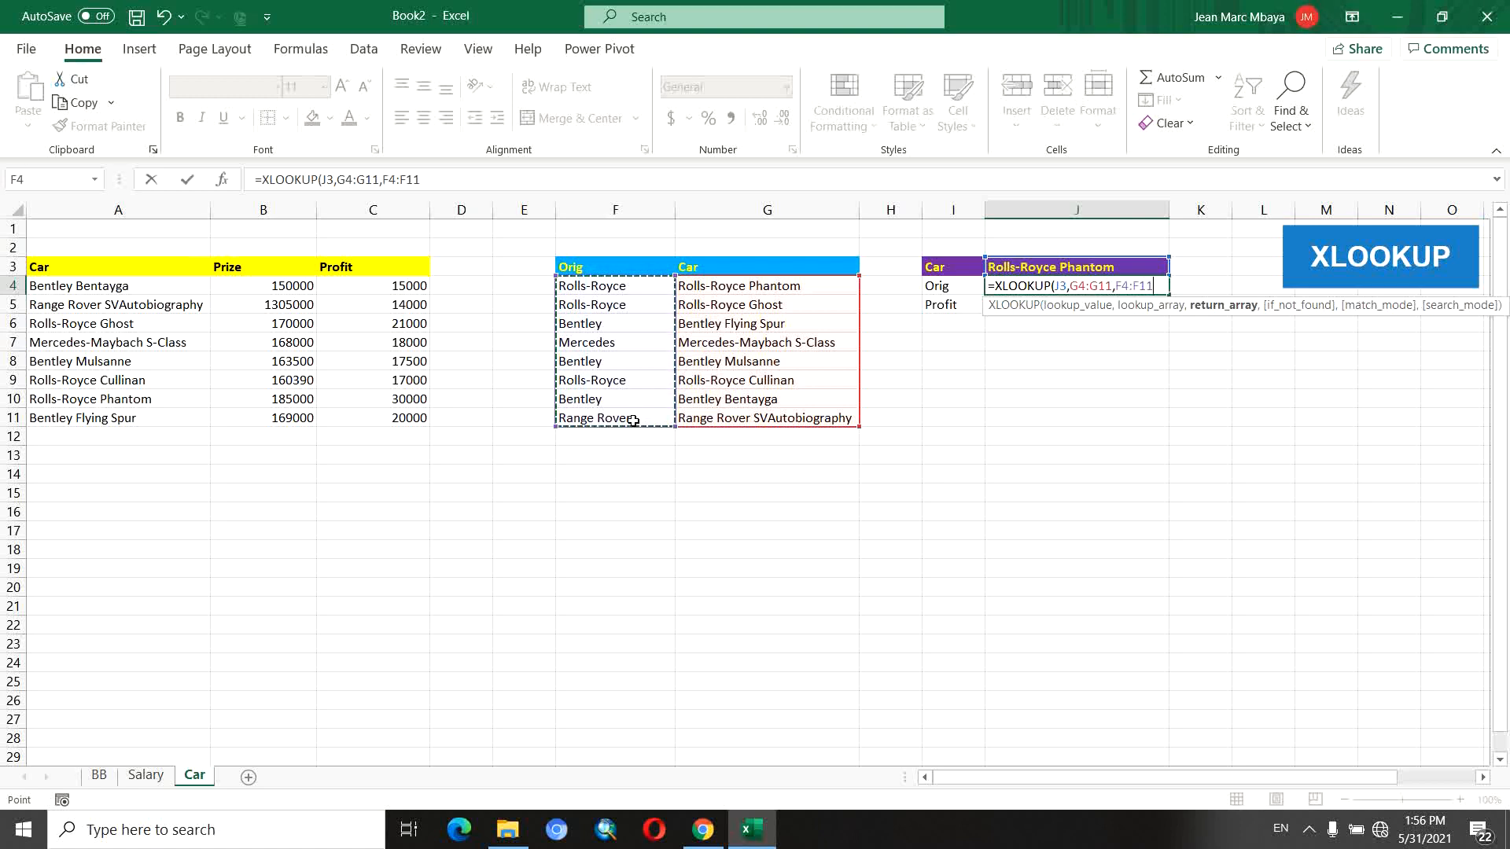
pyautogui.write(')')
pyautogui.press('Return')
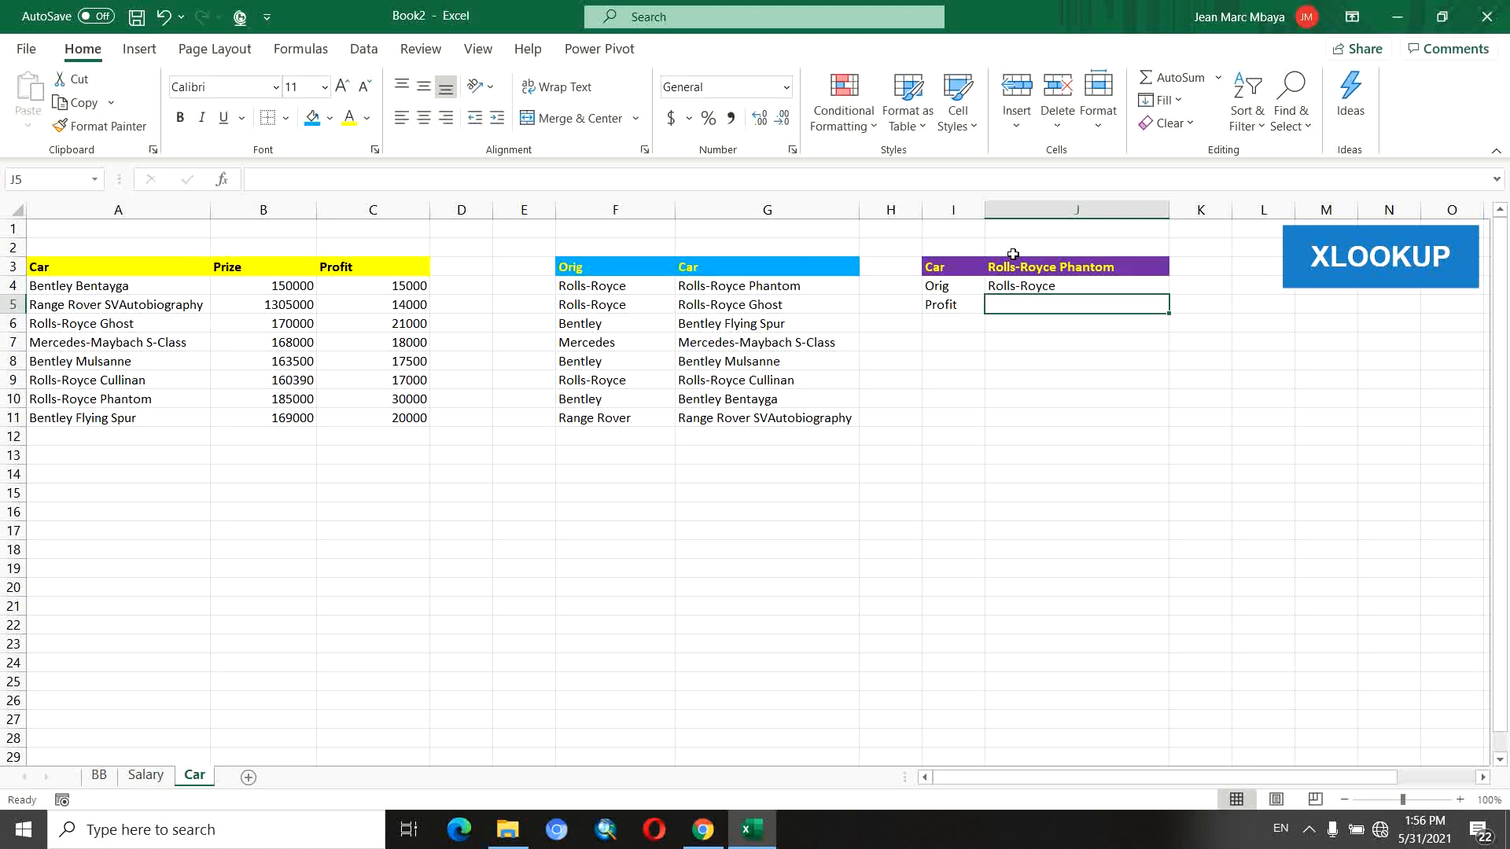
# Test the Orig lookup by setting the car in J3 to Rolls-Royce Ghost, Bentley Mulsanne and then Bentley Bentayga.
pyautogui.click(1165, 272)
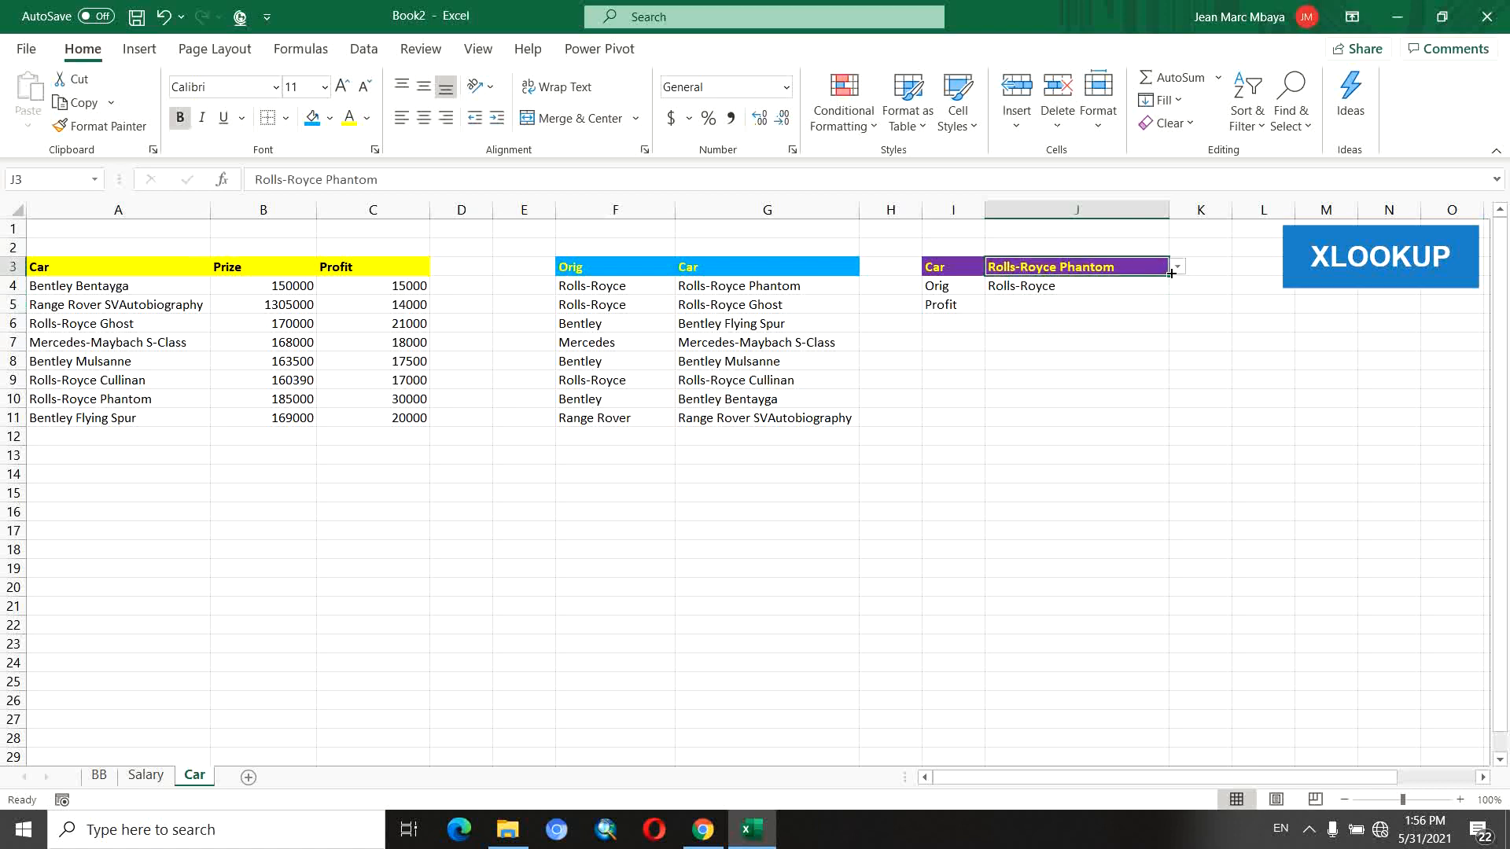
pyautogui.click(1179, 267)
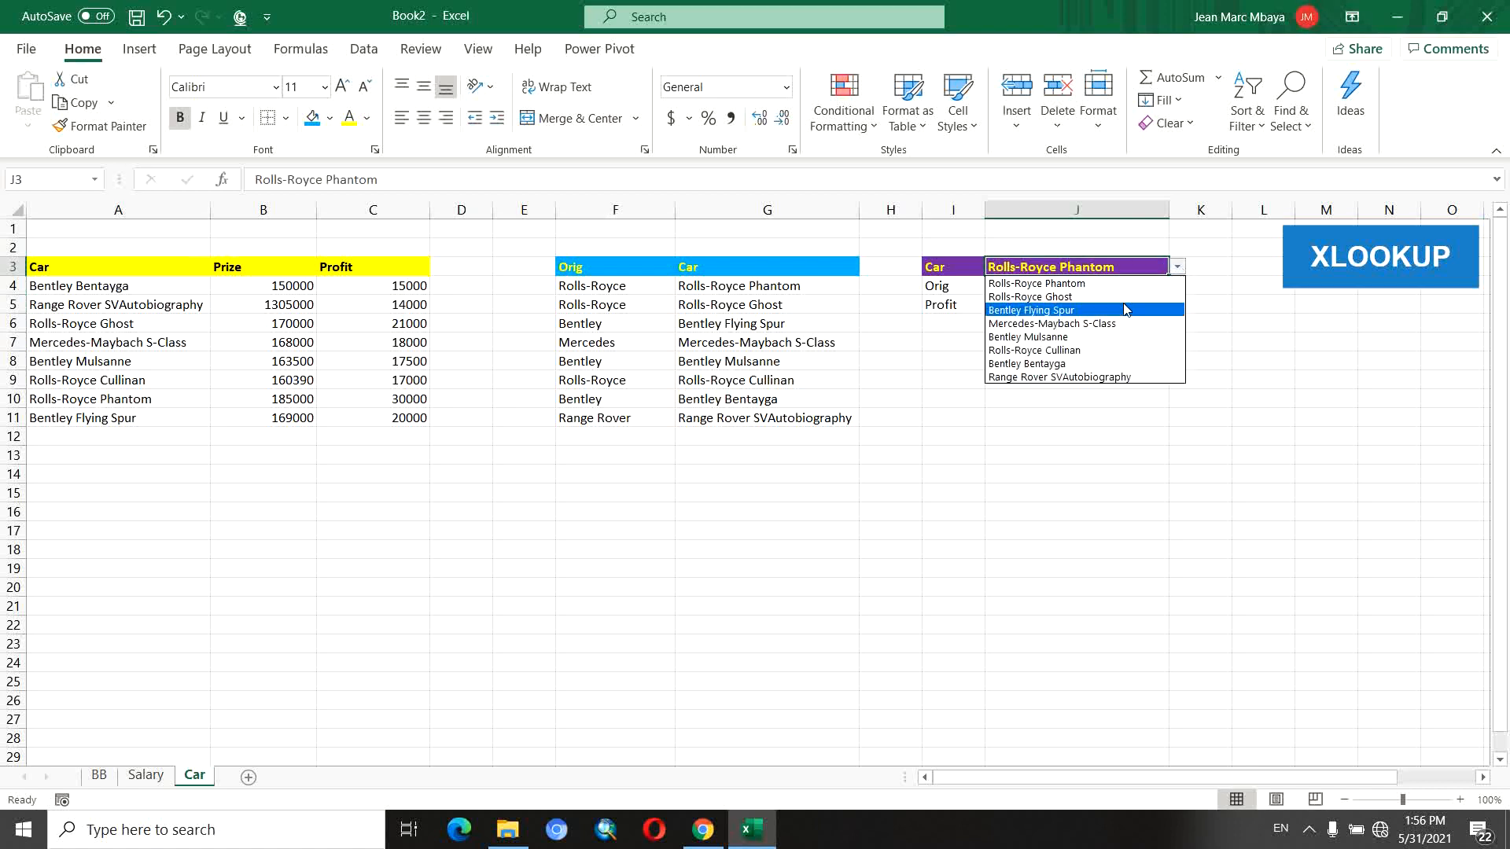
pyautogui.click(1117, 295)
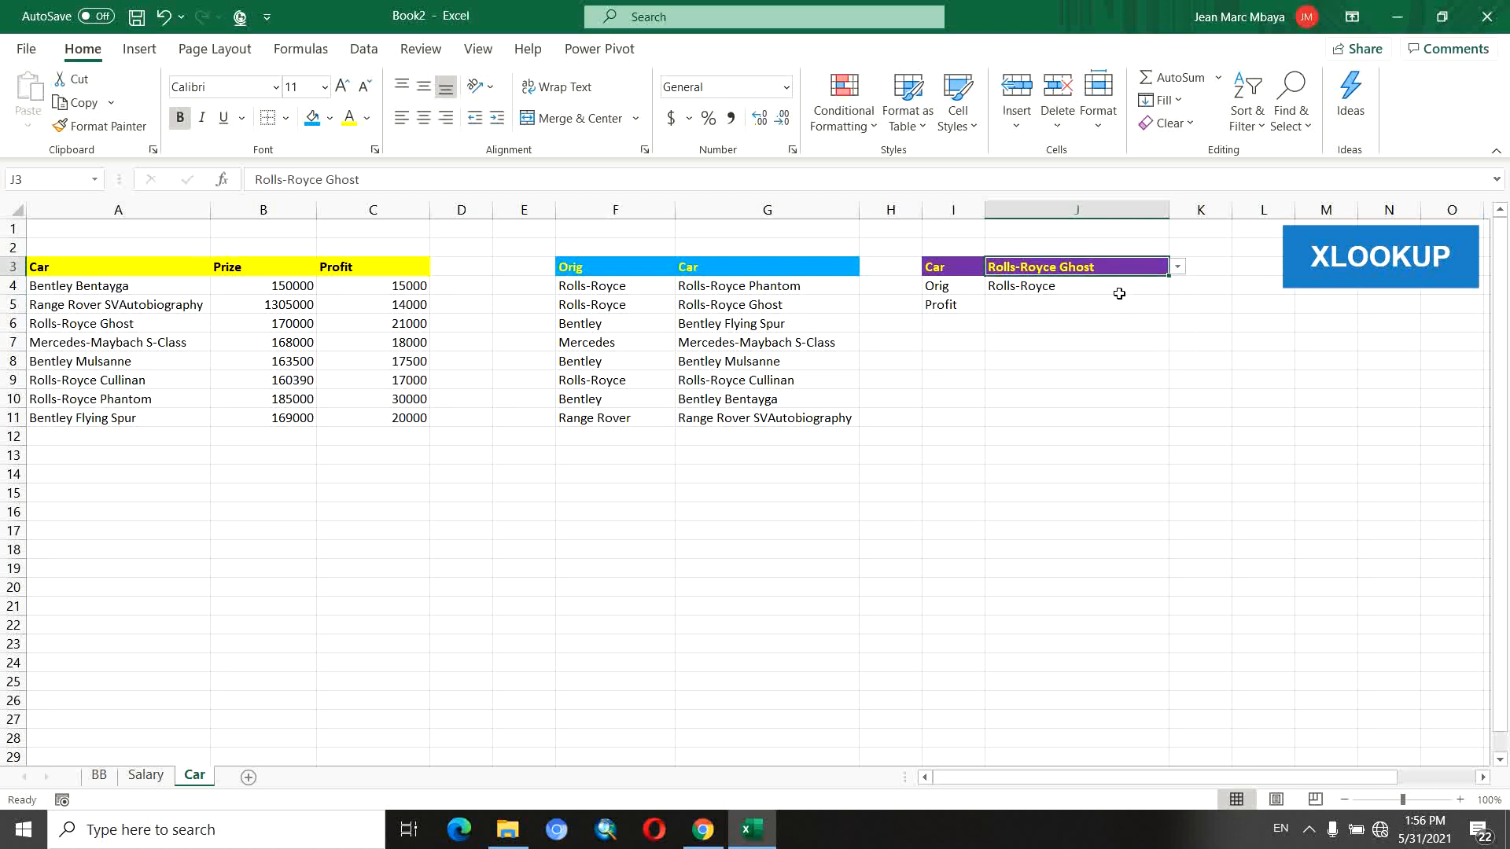
pyautogui.click(1179, 269)
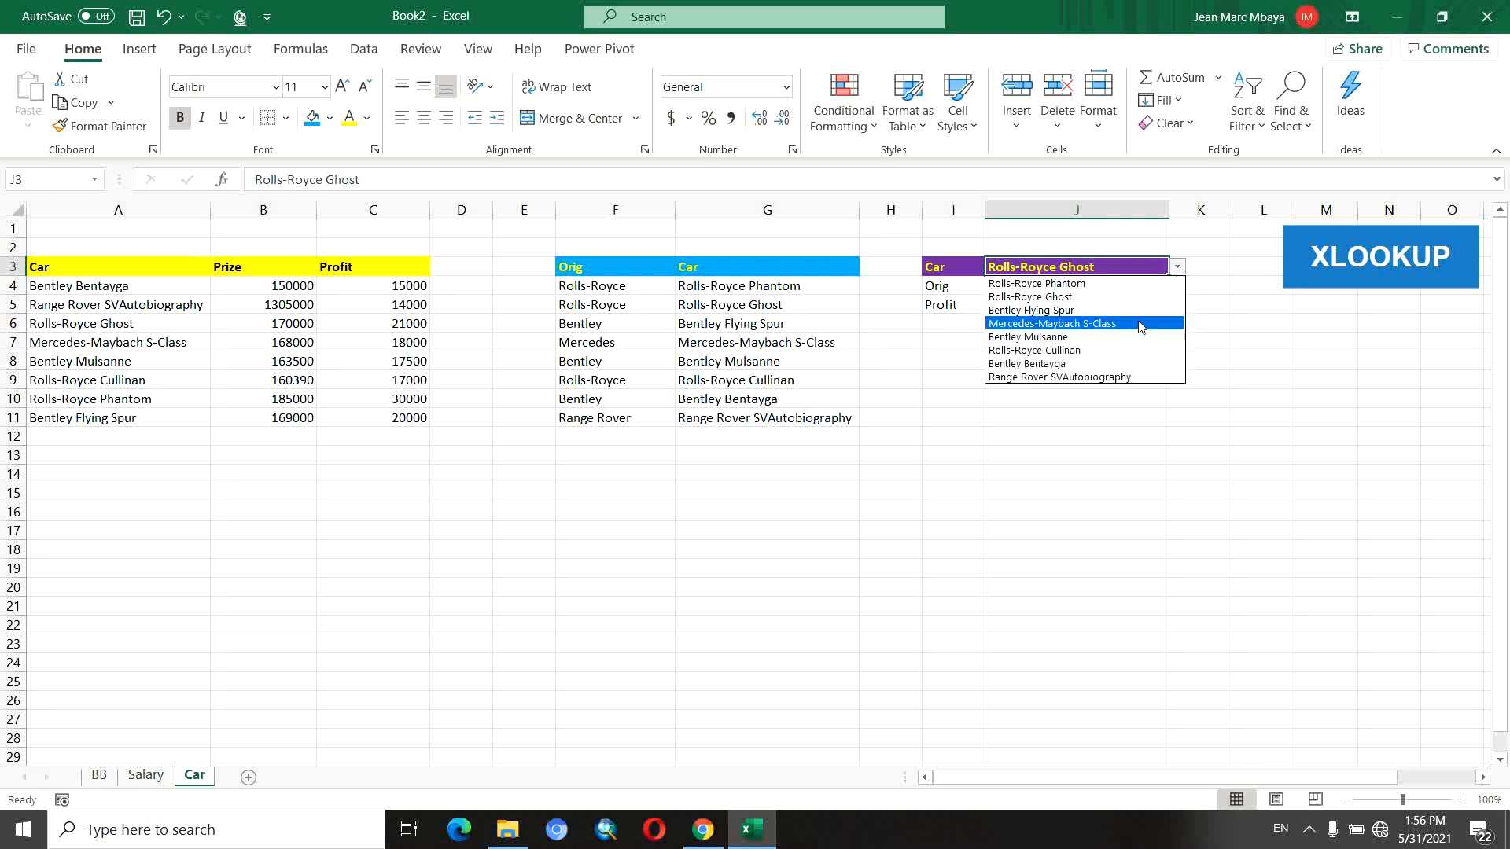
pyautogui.click(1128, 341)
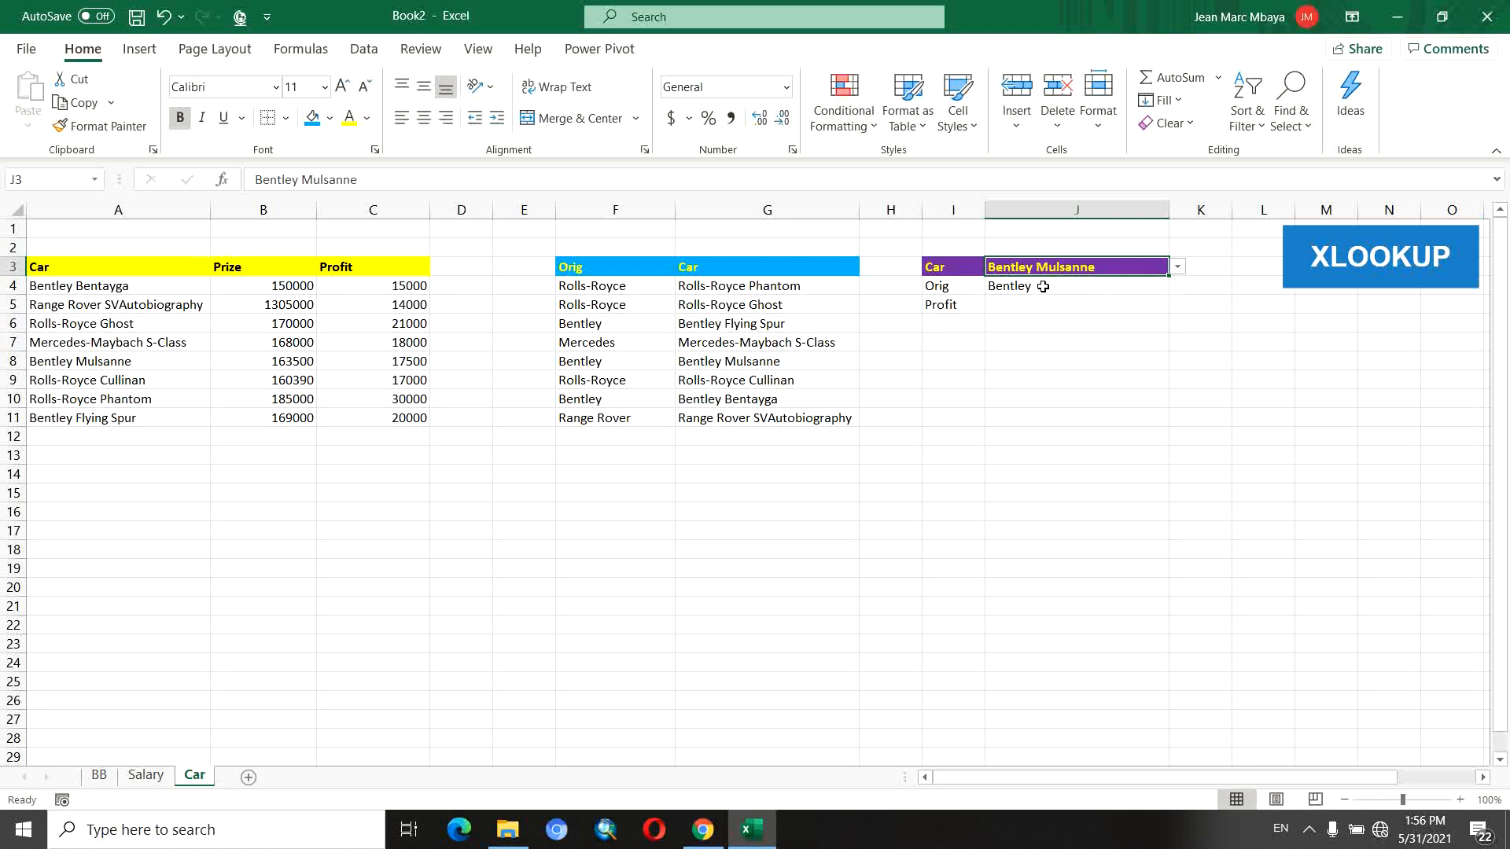
pyautogui.click(1178, 267)
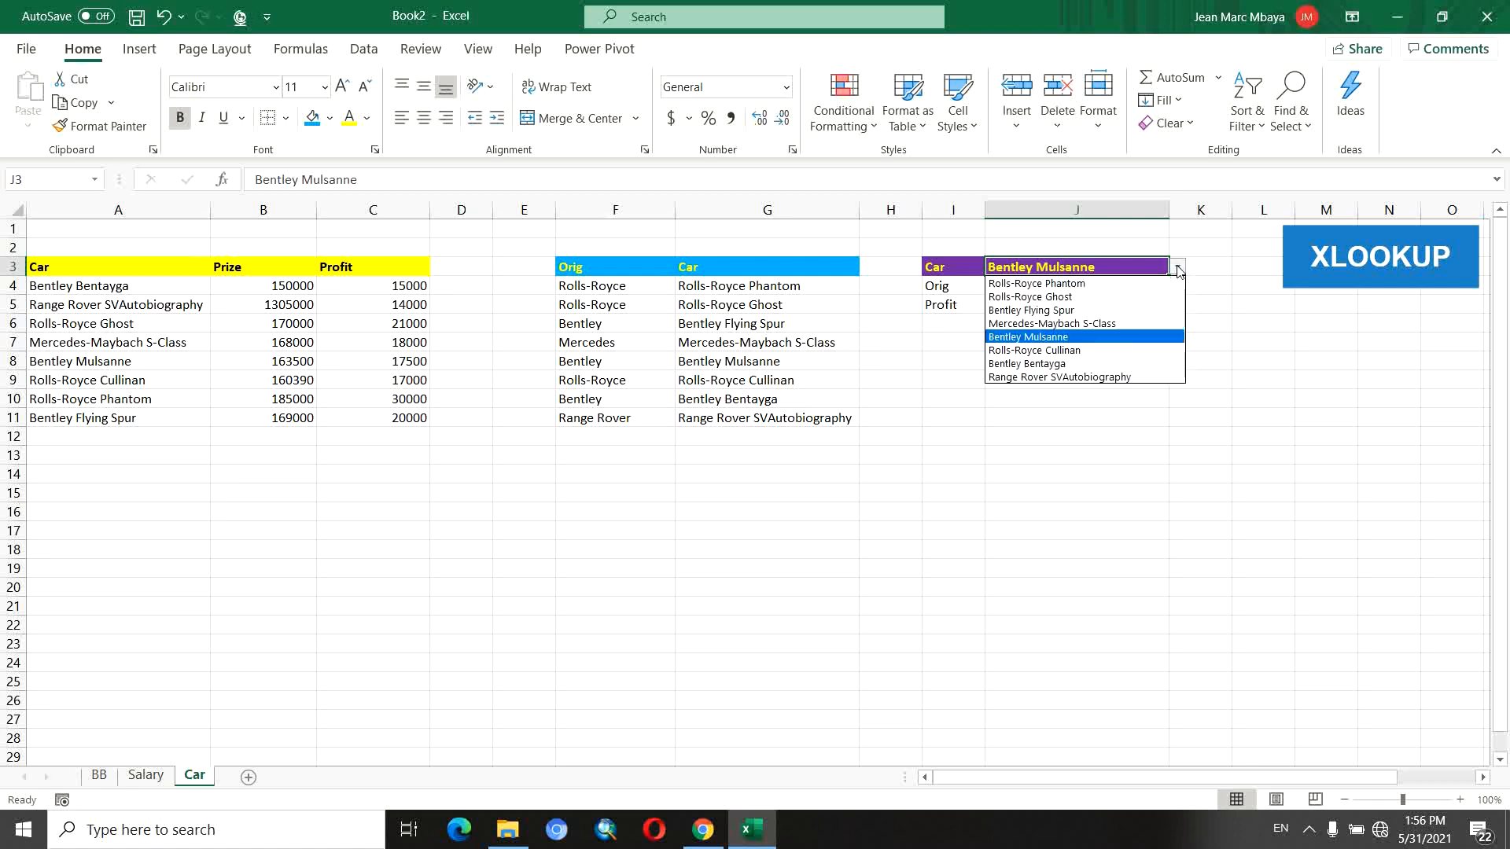
pyautogui.click(1138, 364)
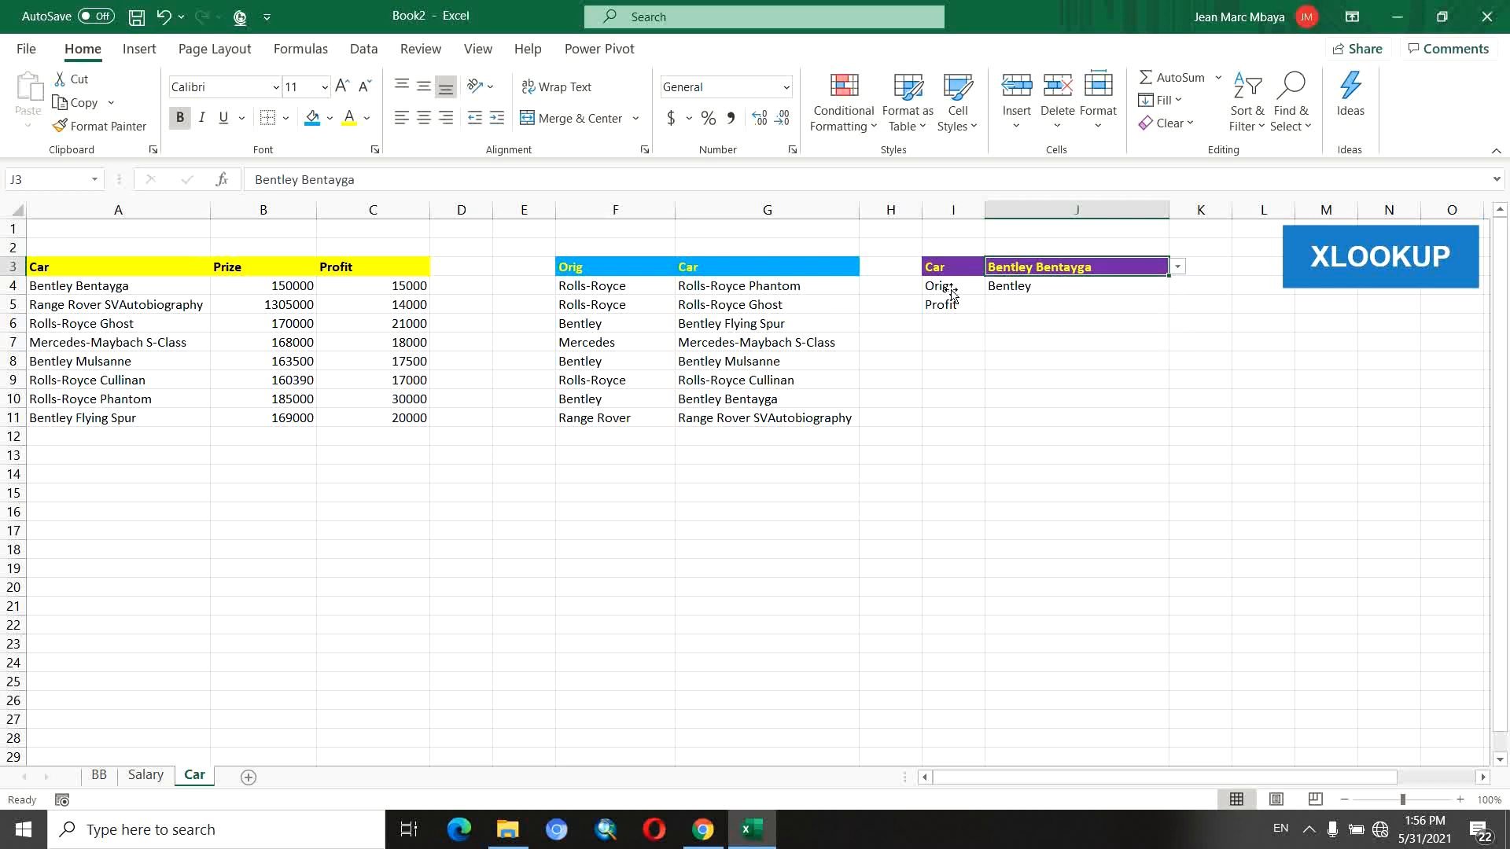
pyautogui.click(592, 363)
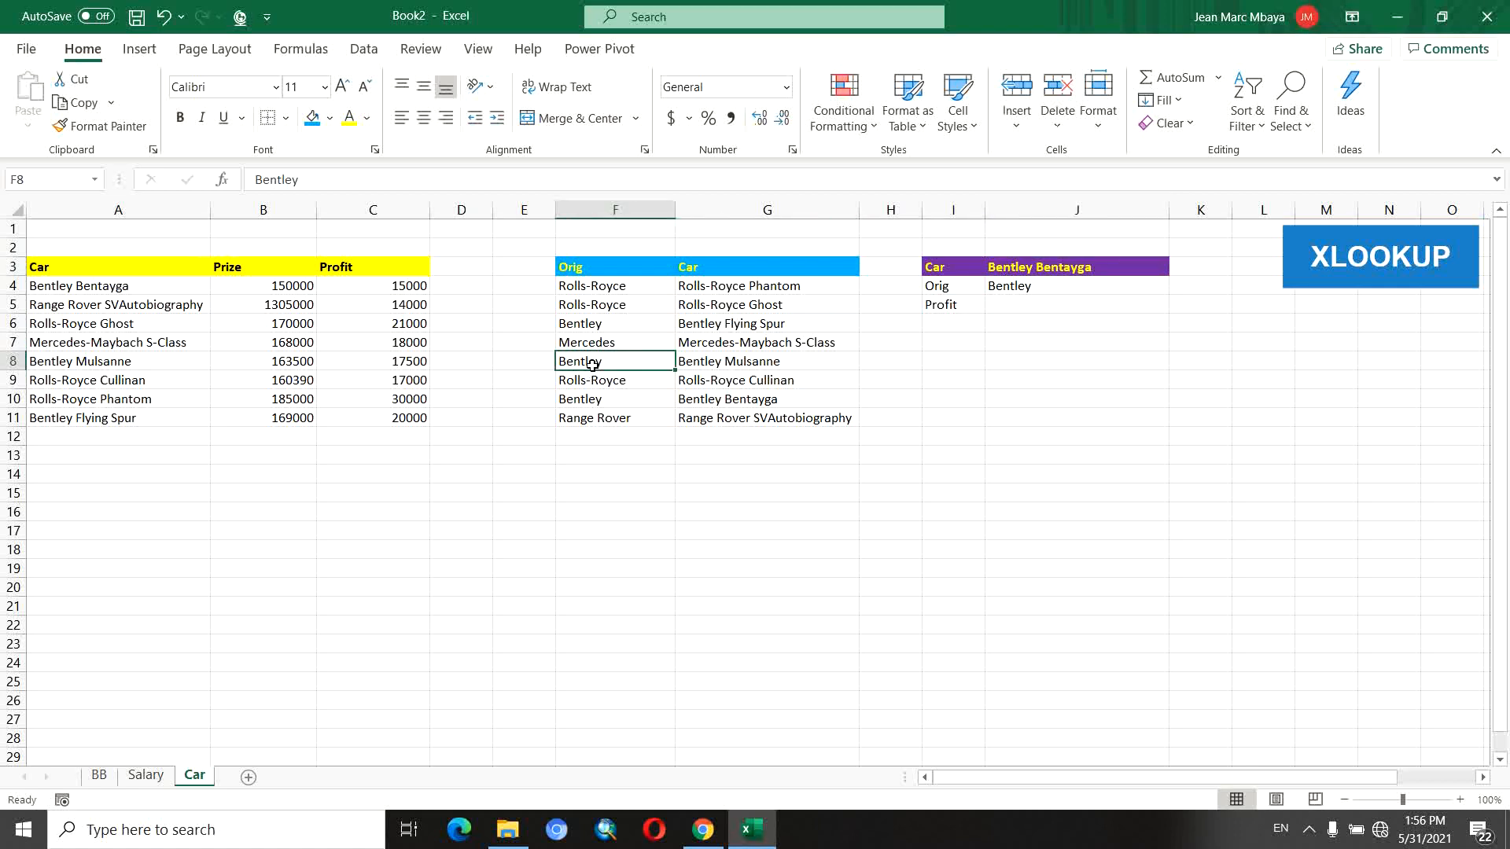
# Test the Orig lookup again by setting the car in J3 to Range Rover SVAutobiography.
pyautogui.click(596, 400)
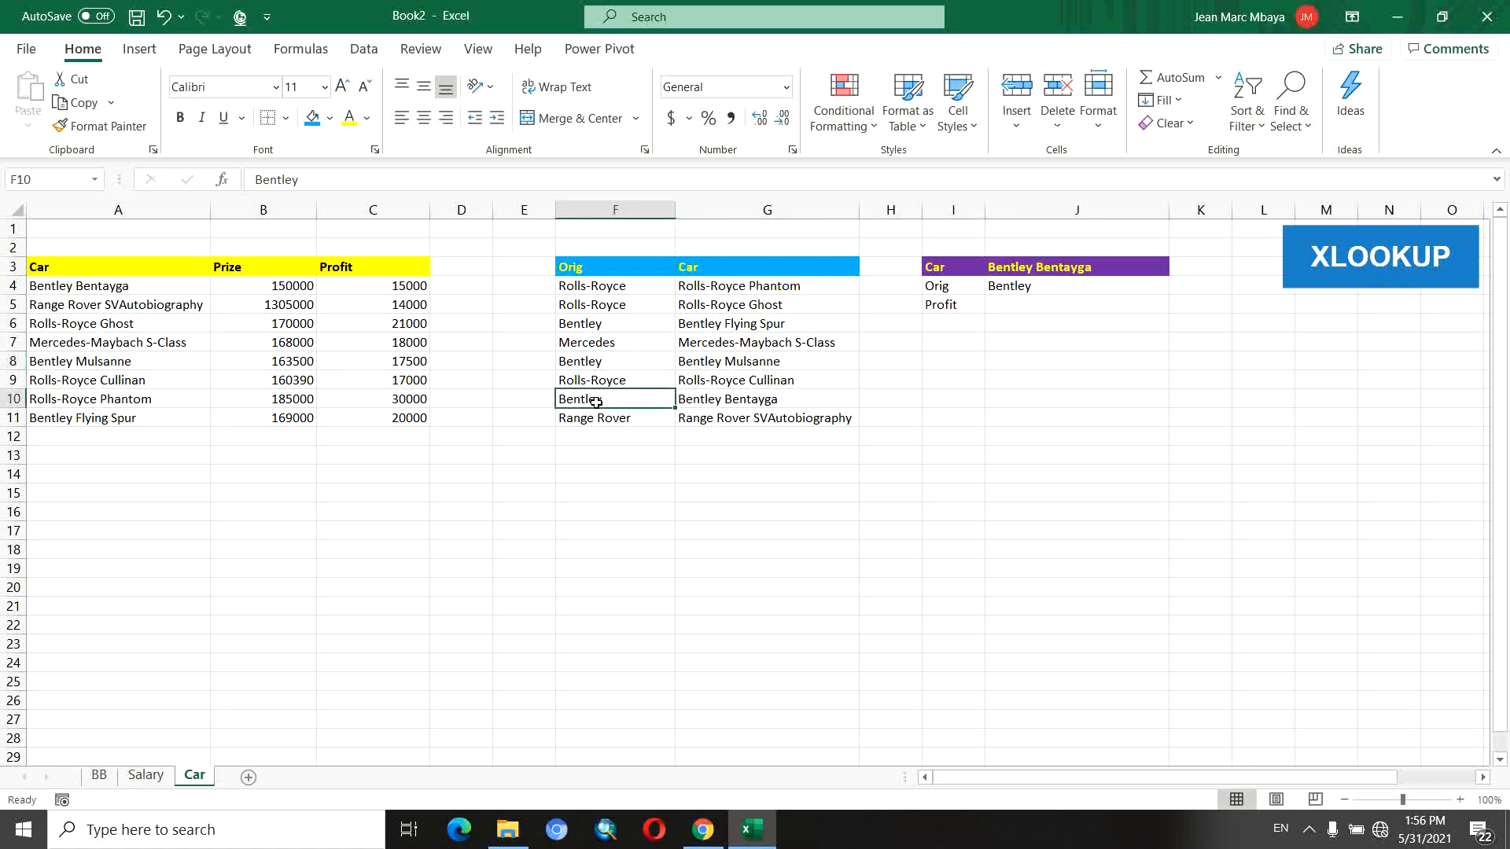
pyautogui.click(1153, 272)
pyautogui.click(1176, 267)
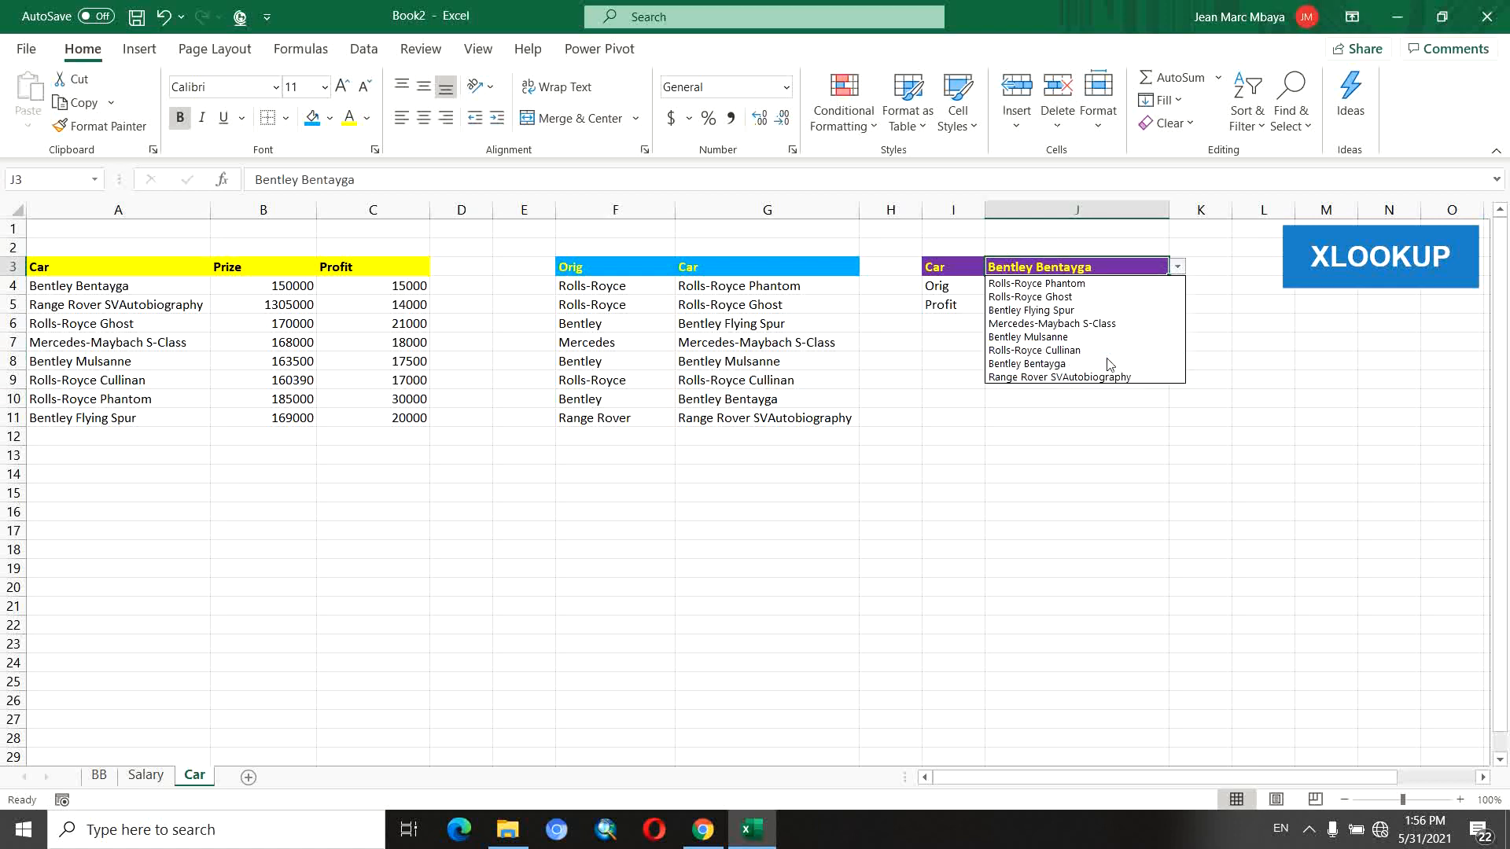
pyautogui.click(1108, 377)
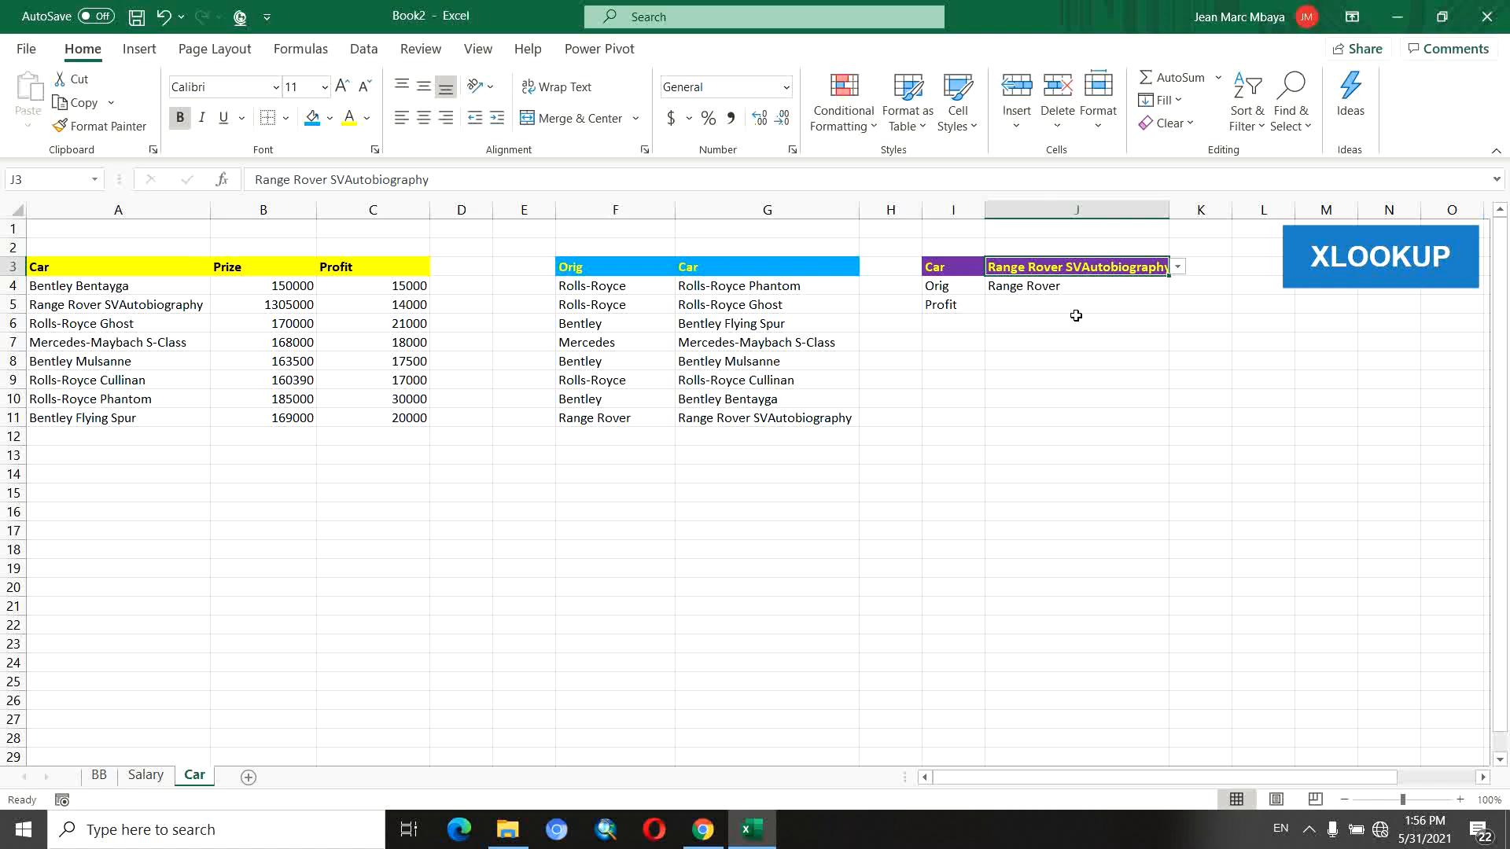
# Add "Error" as the if_not_found argument of the XLOOKUP formula in J4.
pyautogui.click(1079, 288)
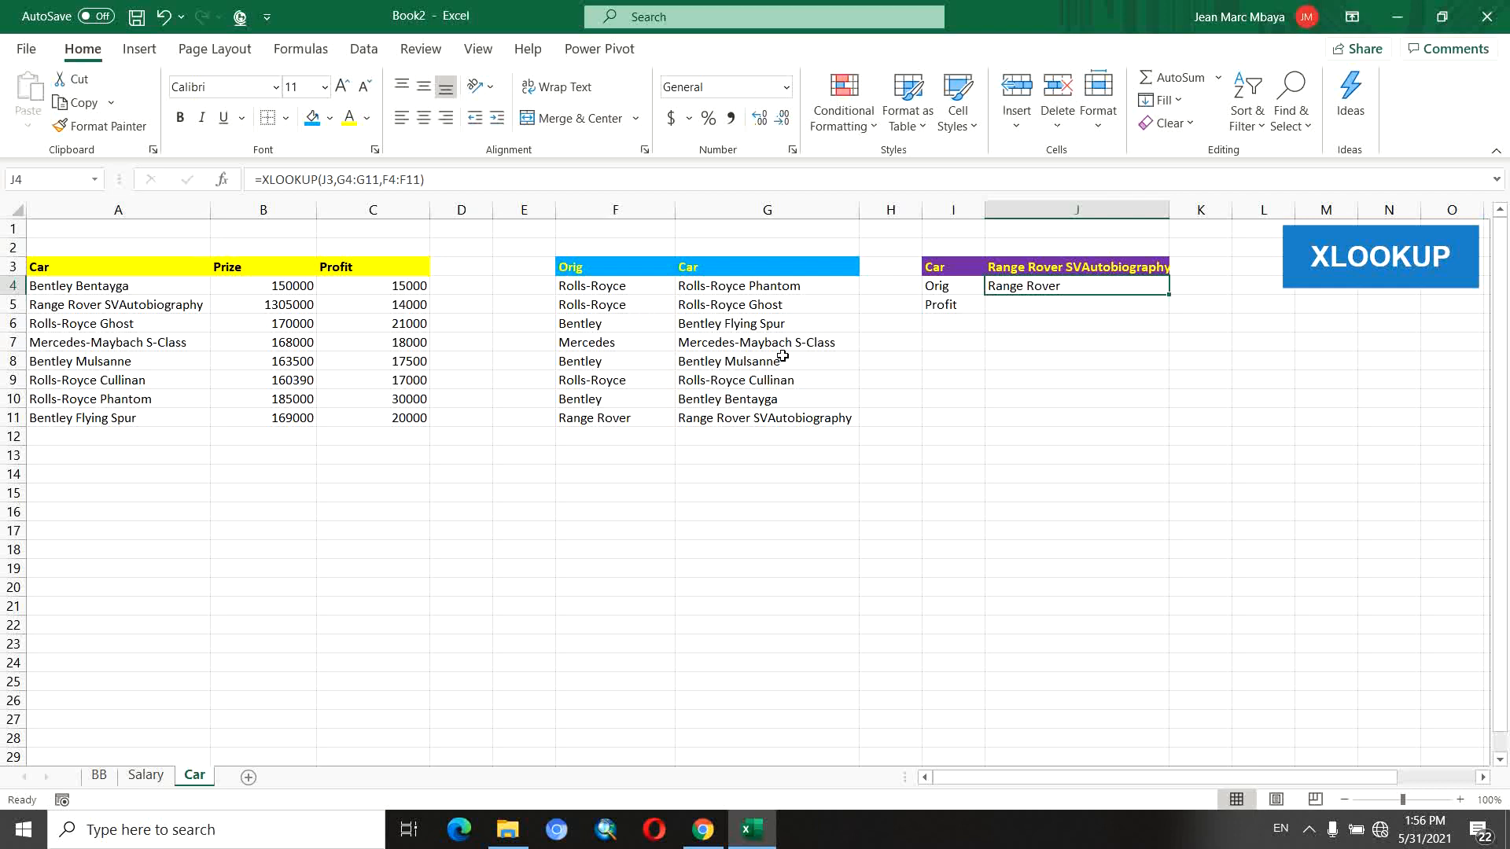
pyautogui.click(425, 179)
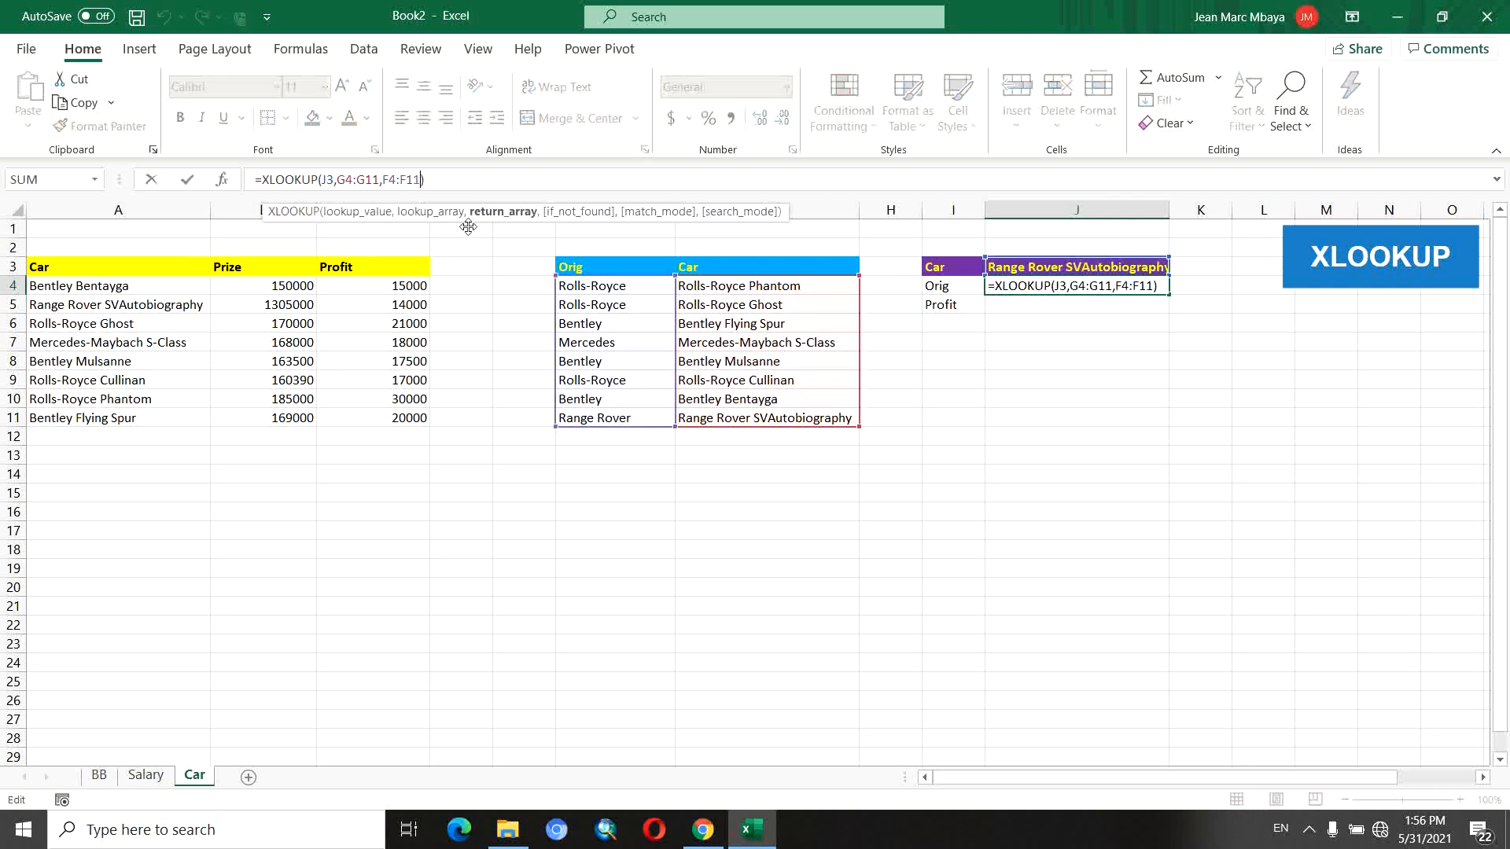
pyautogui.write(',')
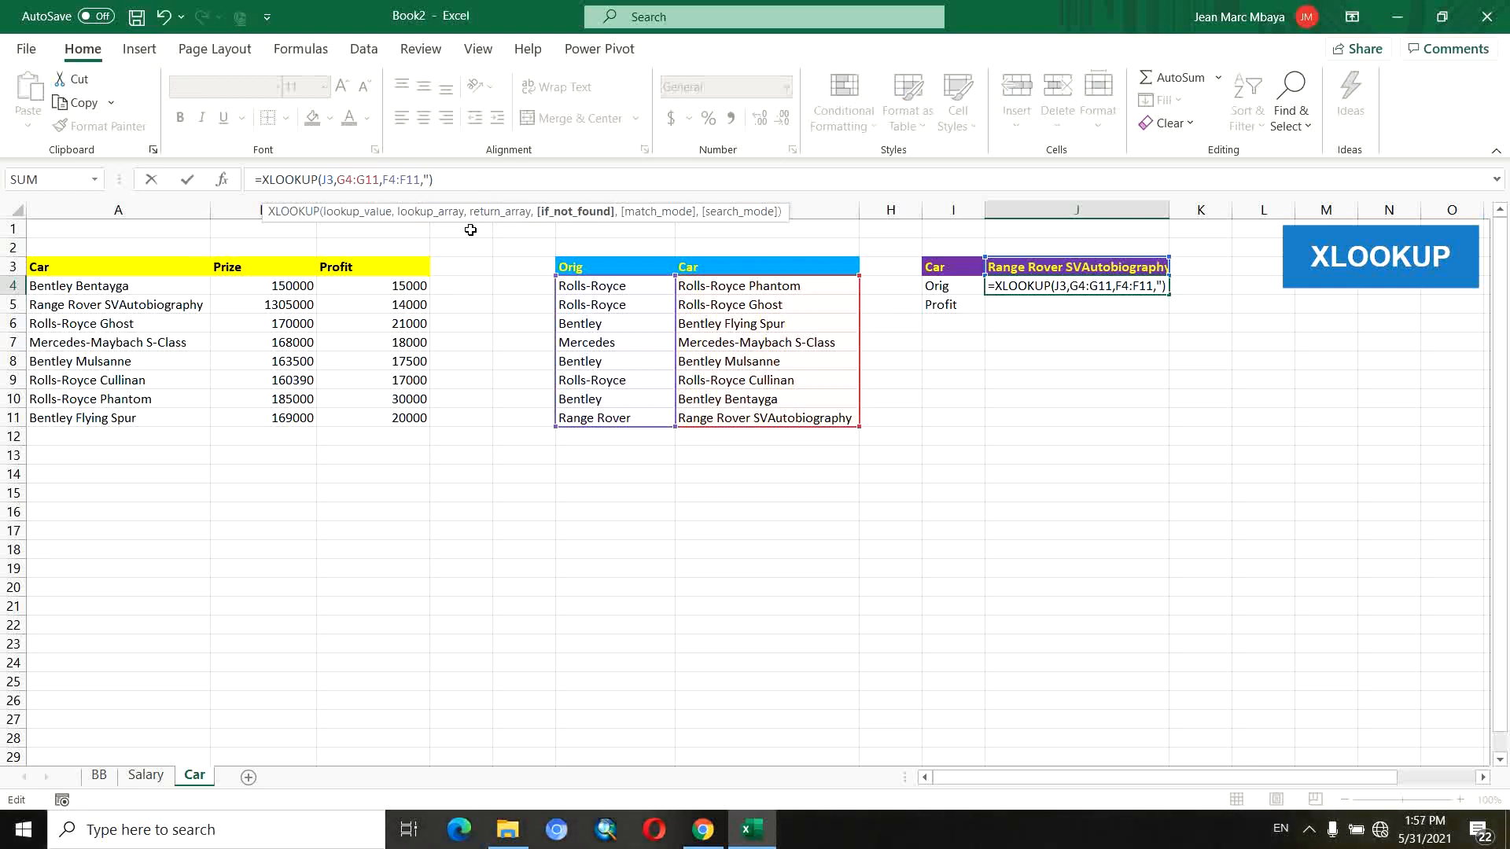
pyautogui.write('"Error"')
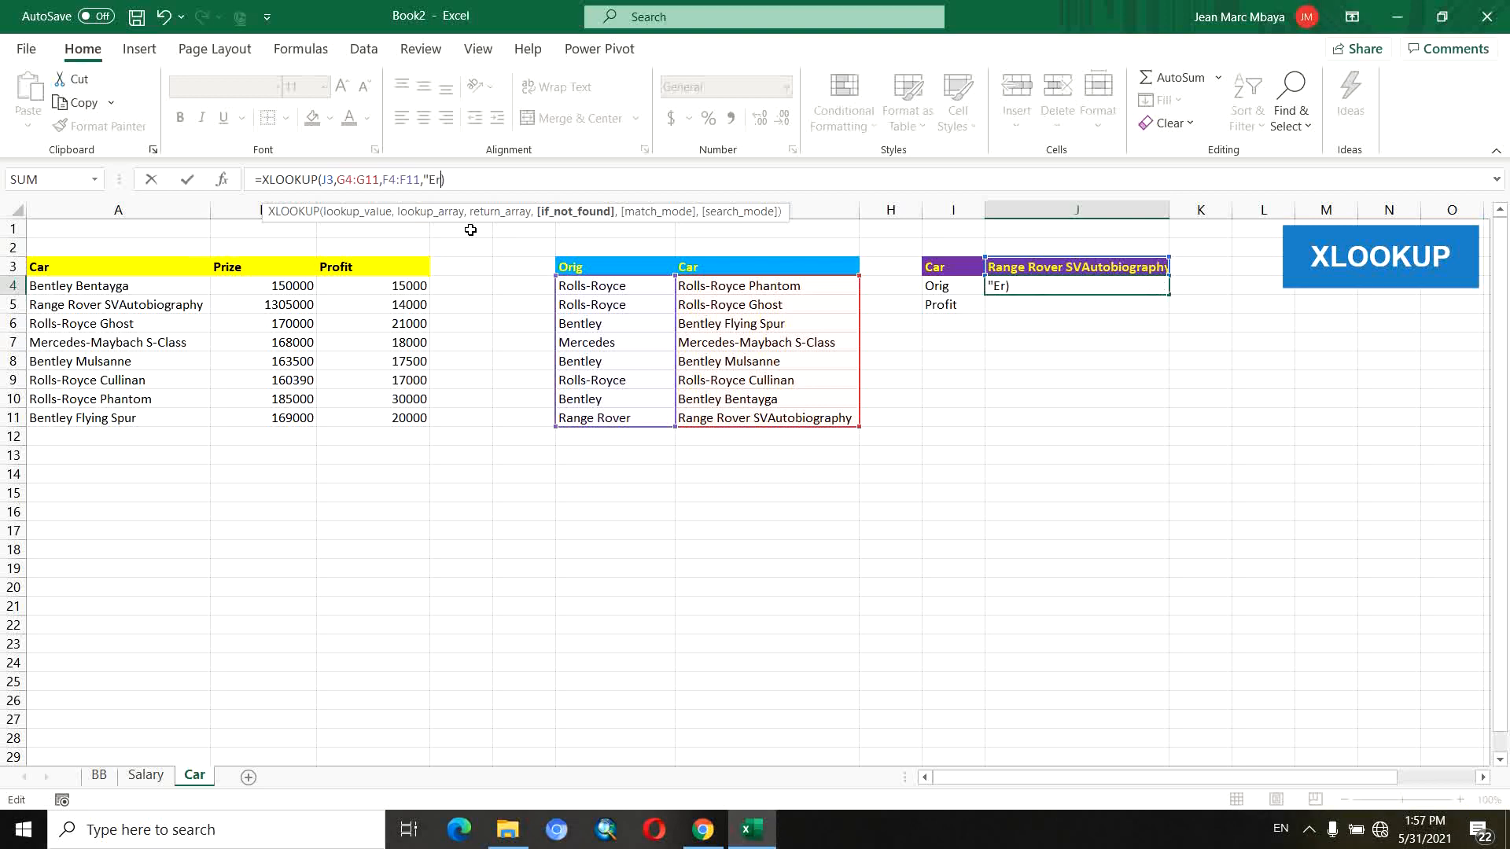
pyautogui.press('Return')
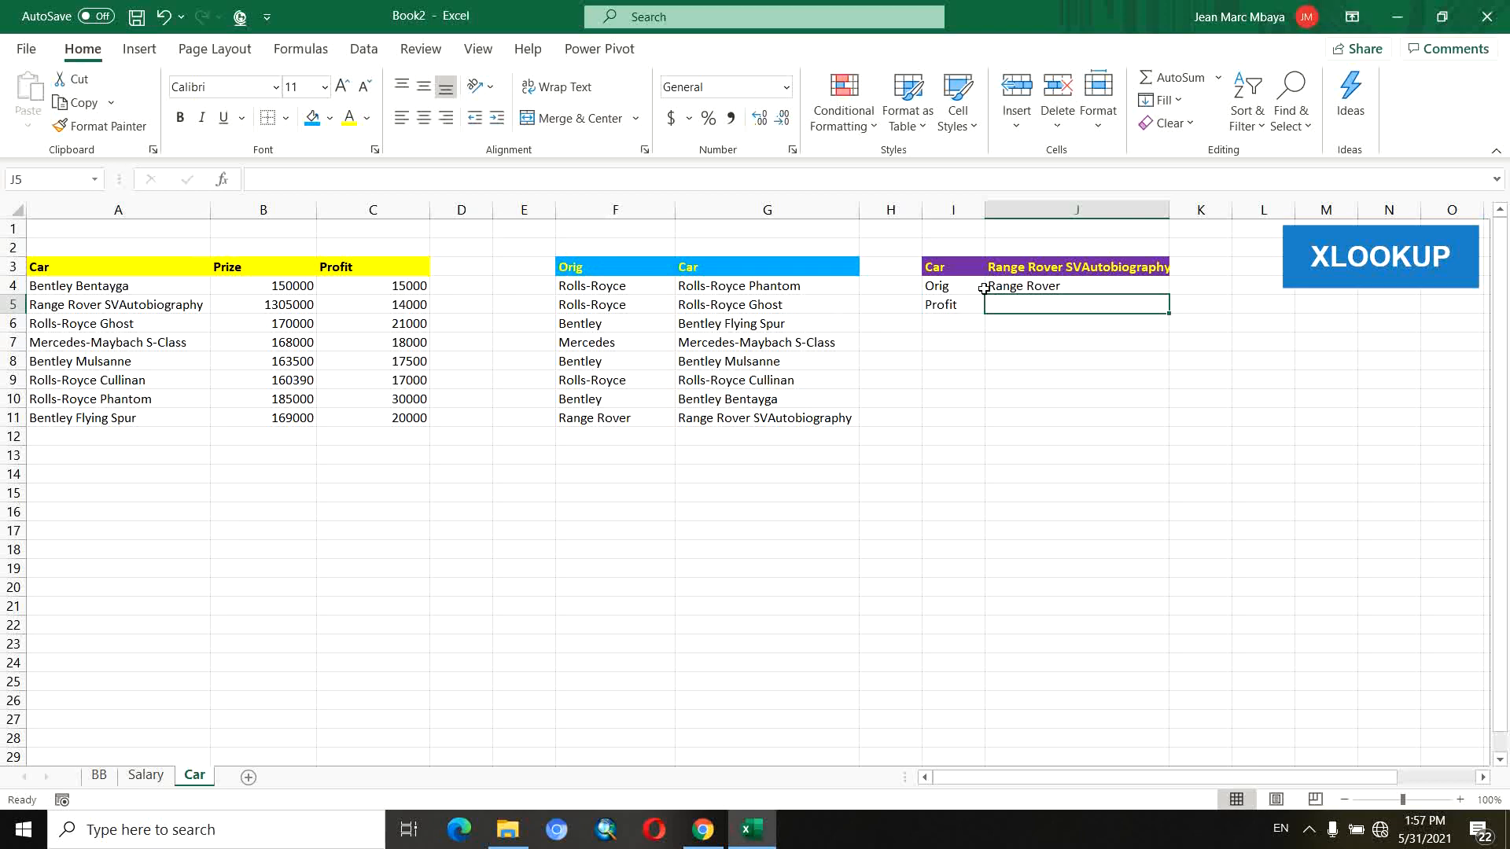
# Test the not-found text by setting the car in J3 to Bentley Bentayga and clearing that car's name from G10.
pyautogui.click(1037, 269)
pyautogui.click(1178, 267)
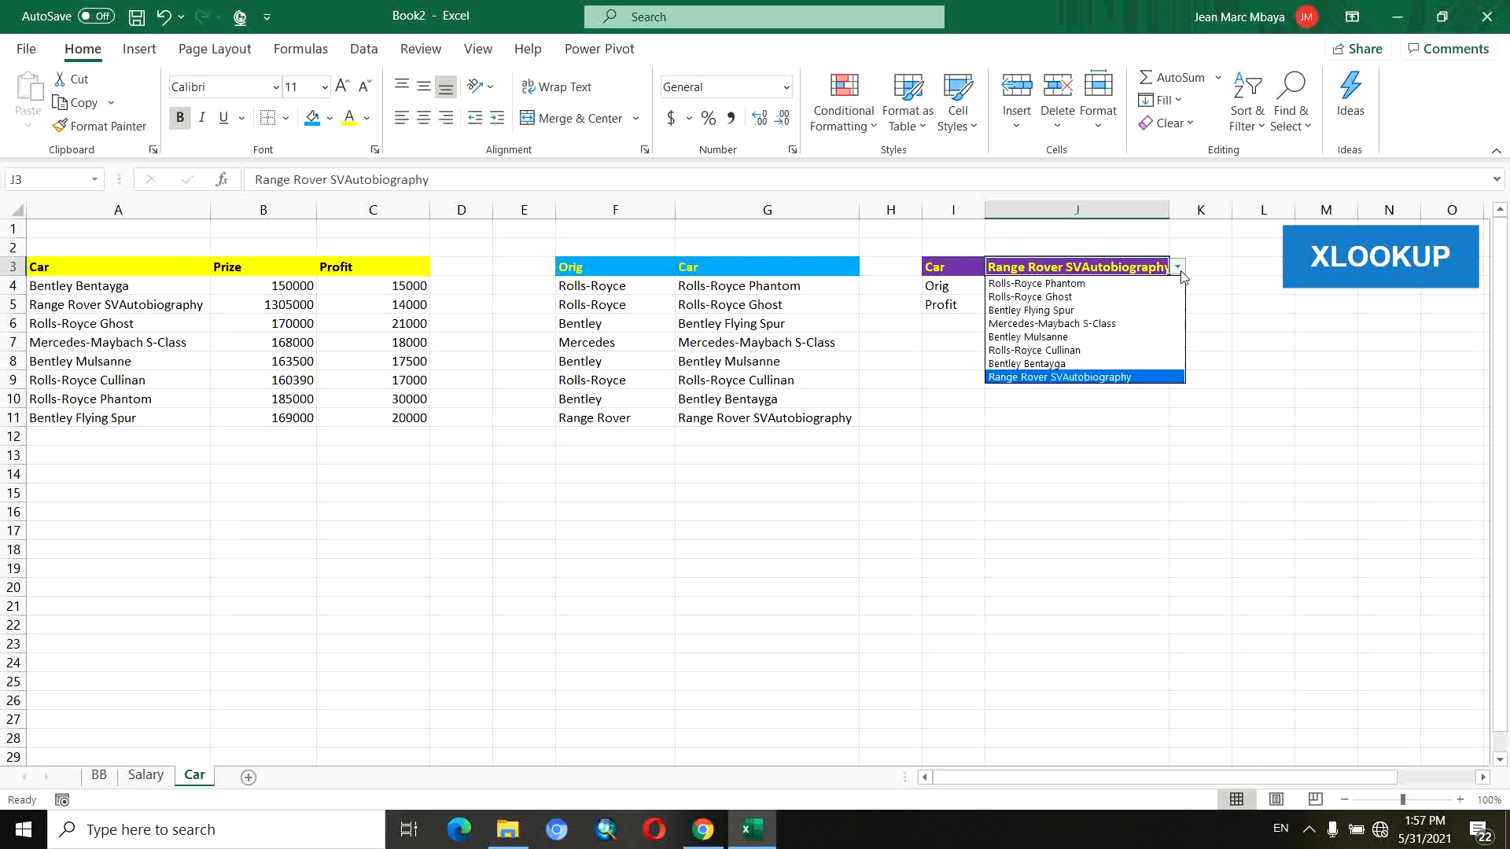
pyautogui.click(1113, 363)
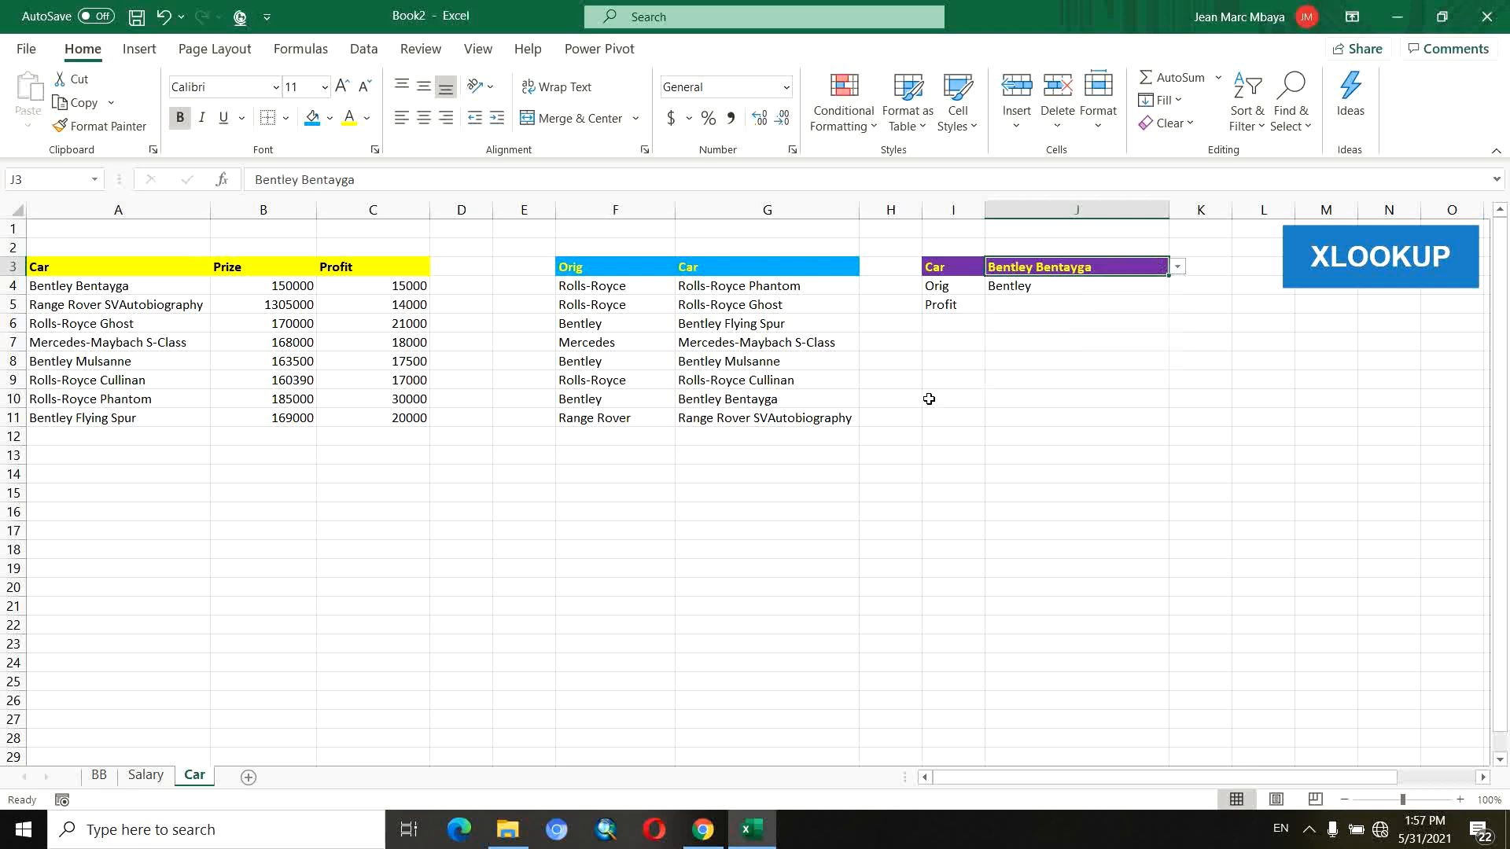
pyautogui.click(762, 403)
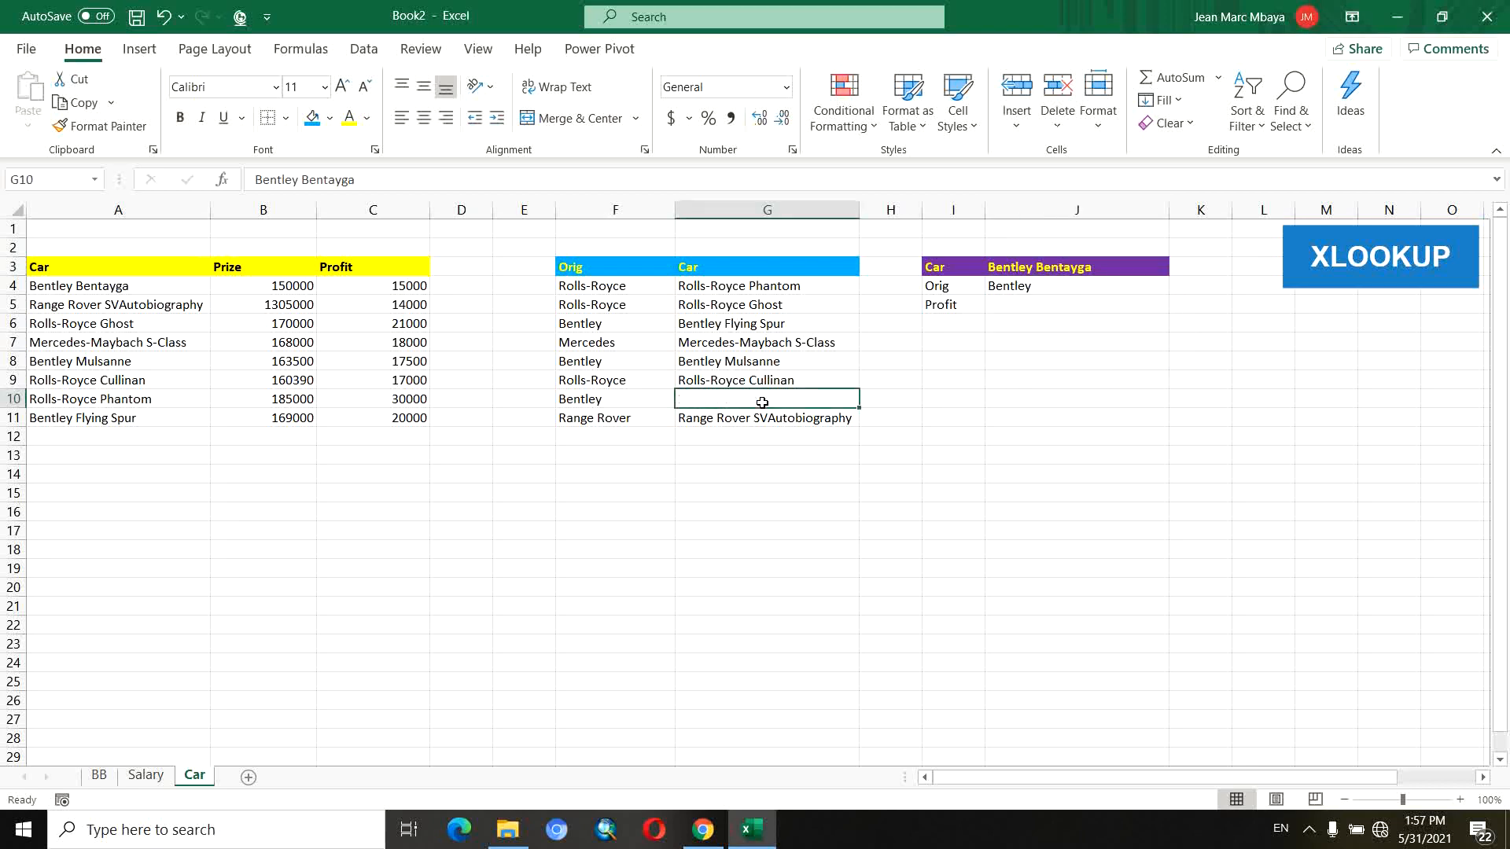
pyautogui.press('Delete')
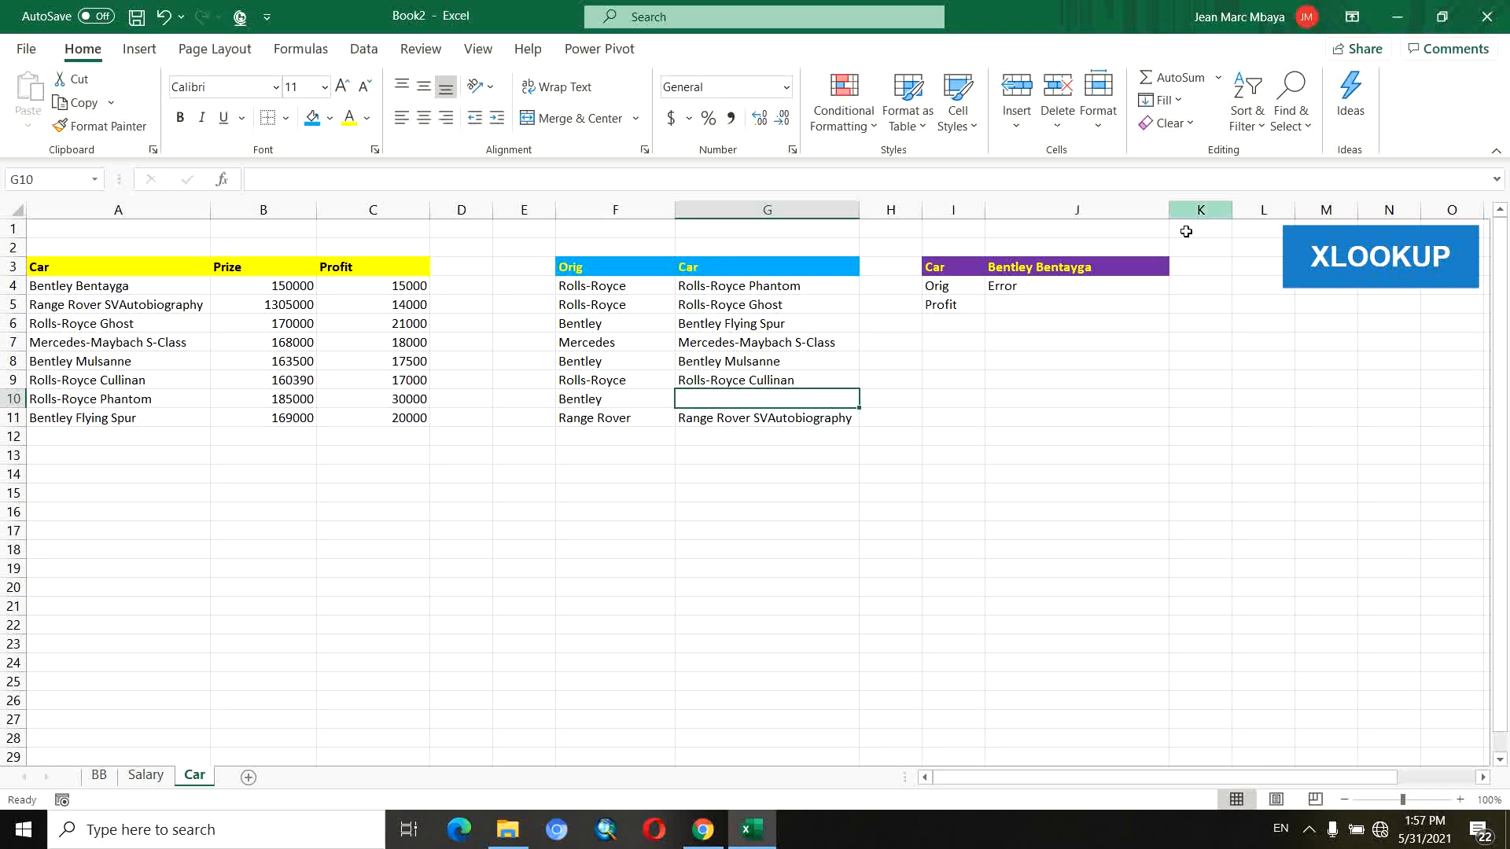
pyautogui.click(1163, 267)
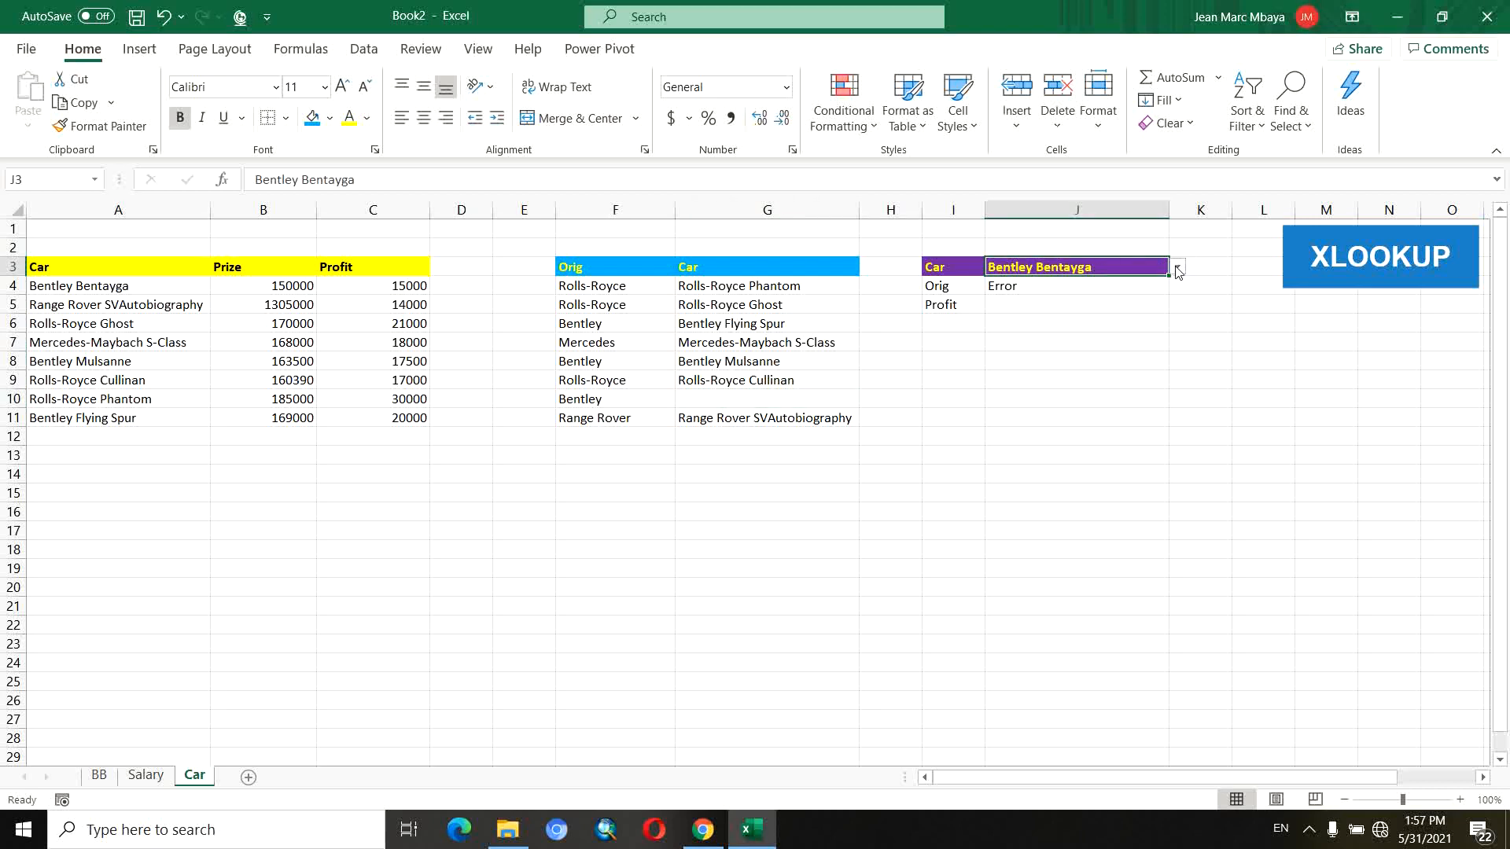
pyautogui.click(1177, 268)
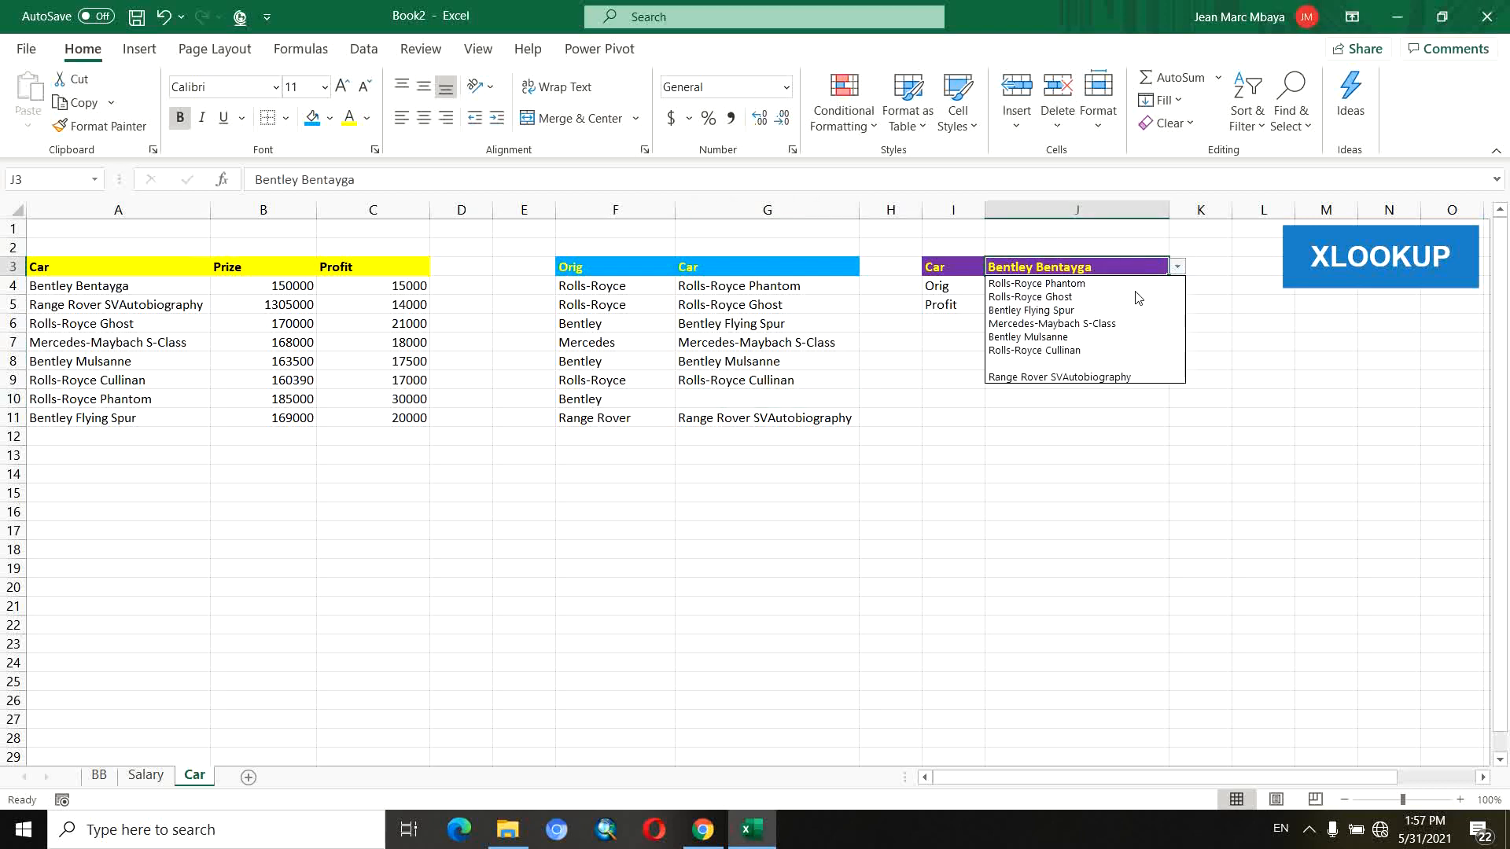
# Undo the deletion of the car name in G10.
pyautogui.click(794, 399)
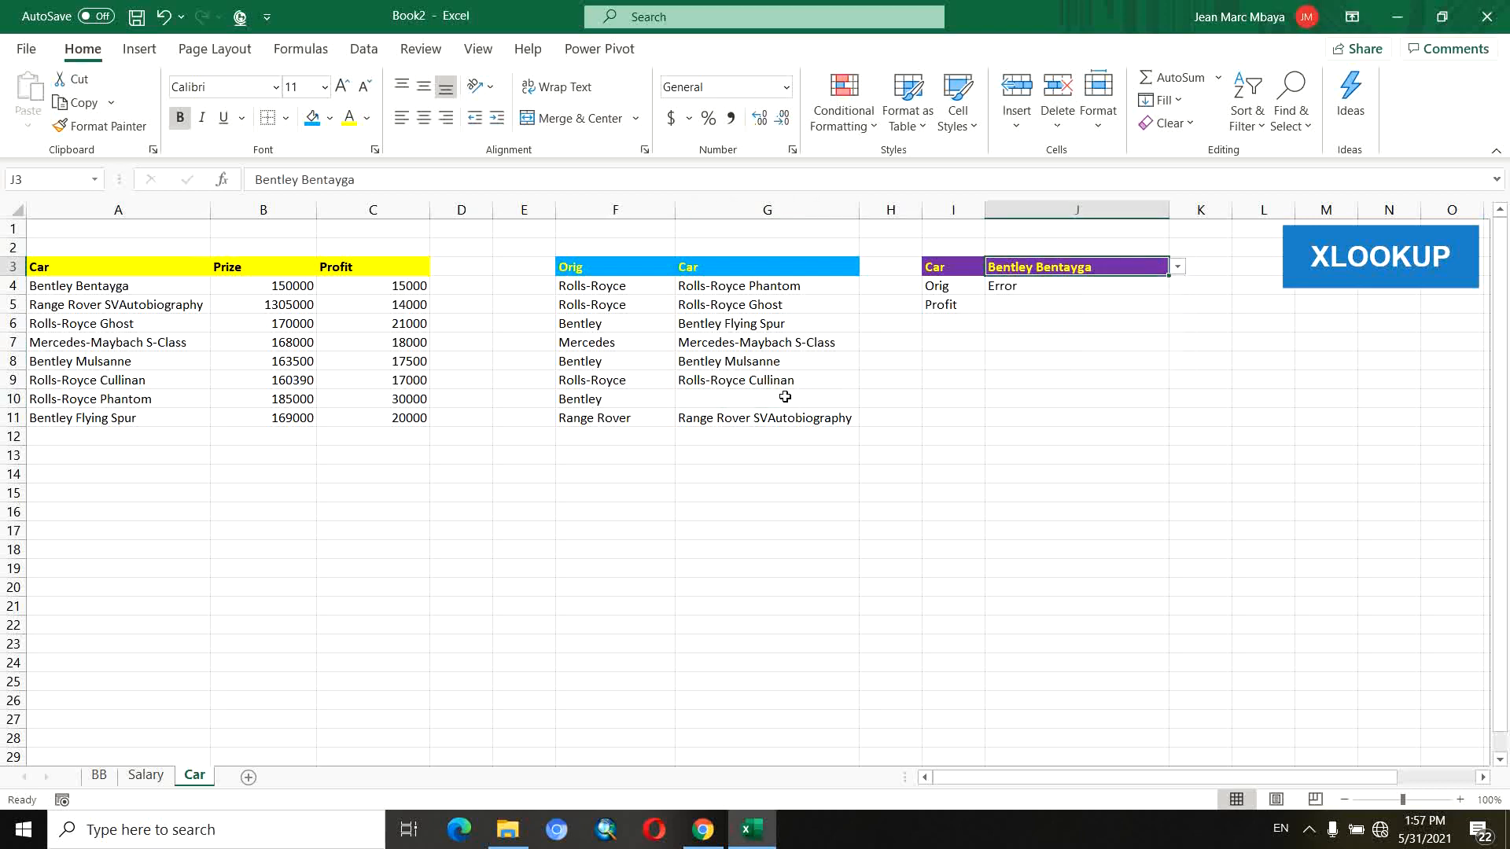
pyautogui.click(162, 17)
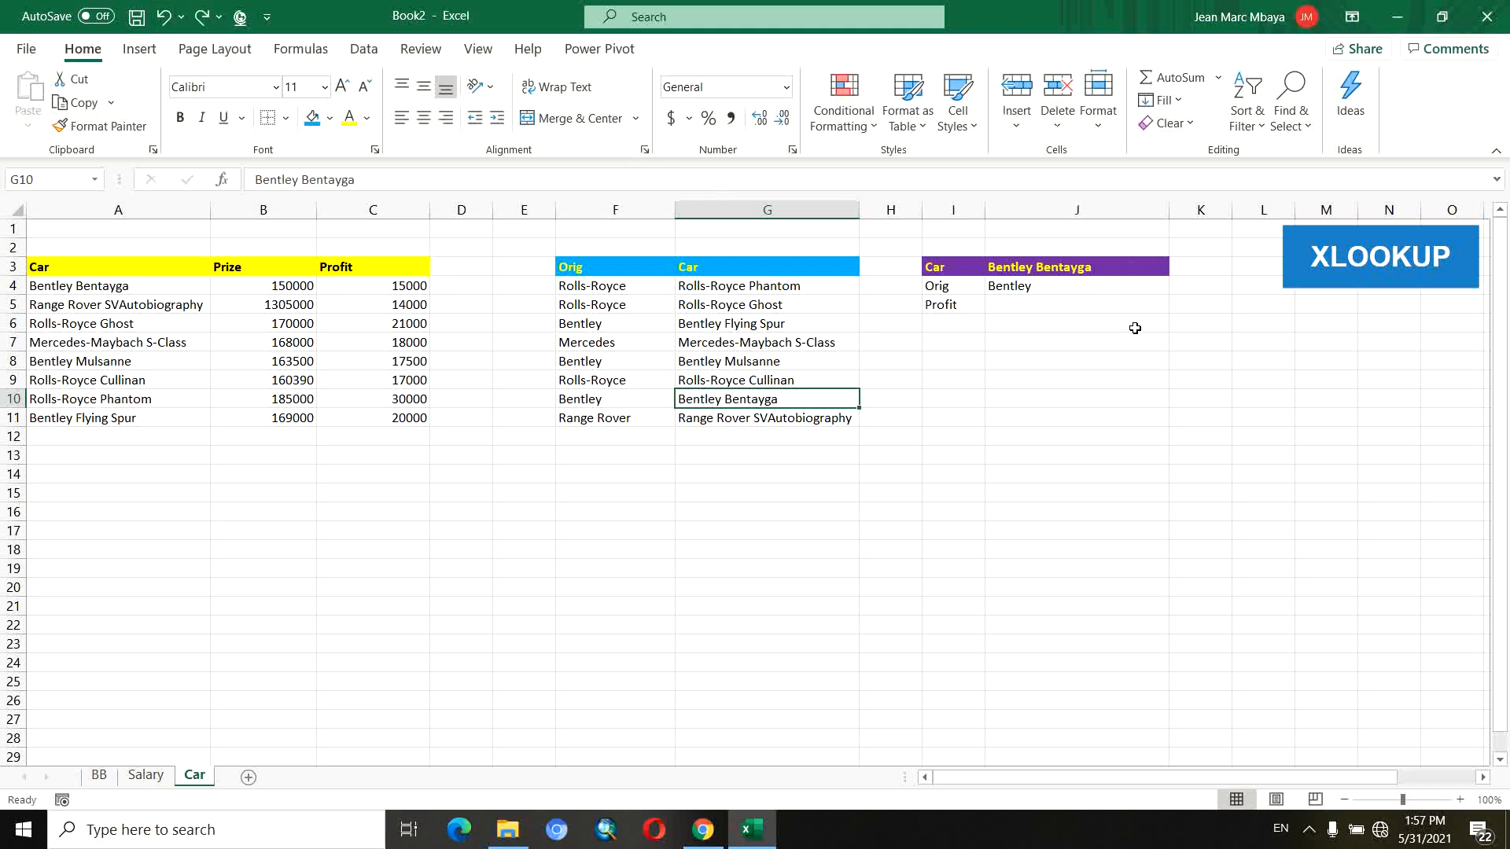
pyautogui.click(1040, 421)
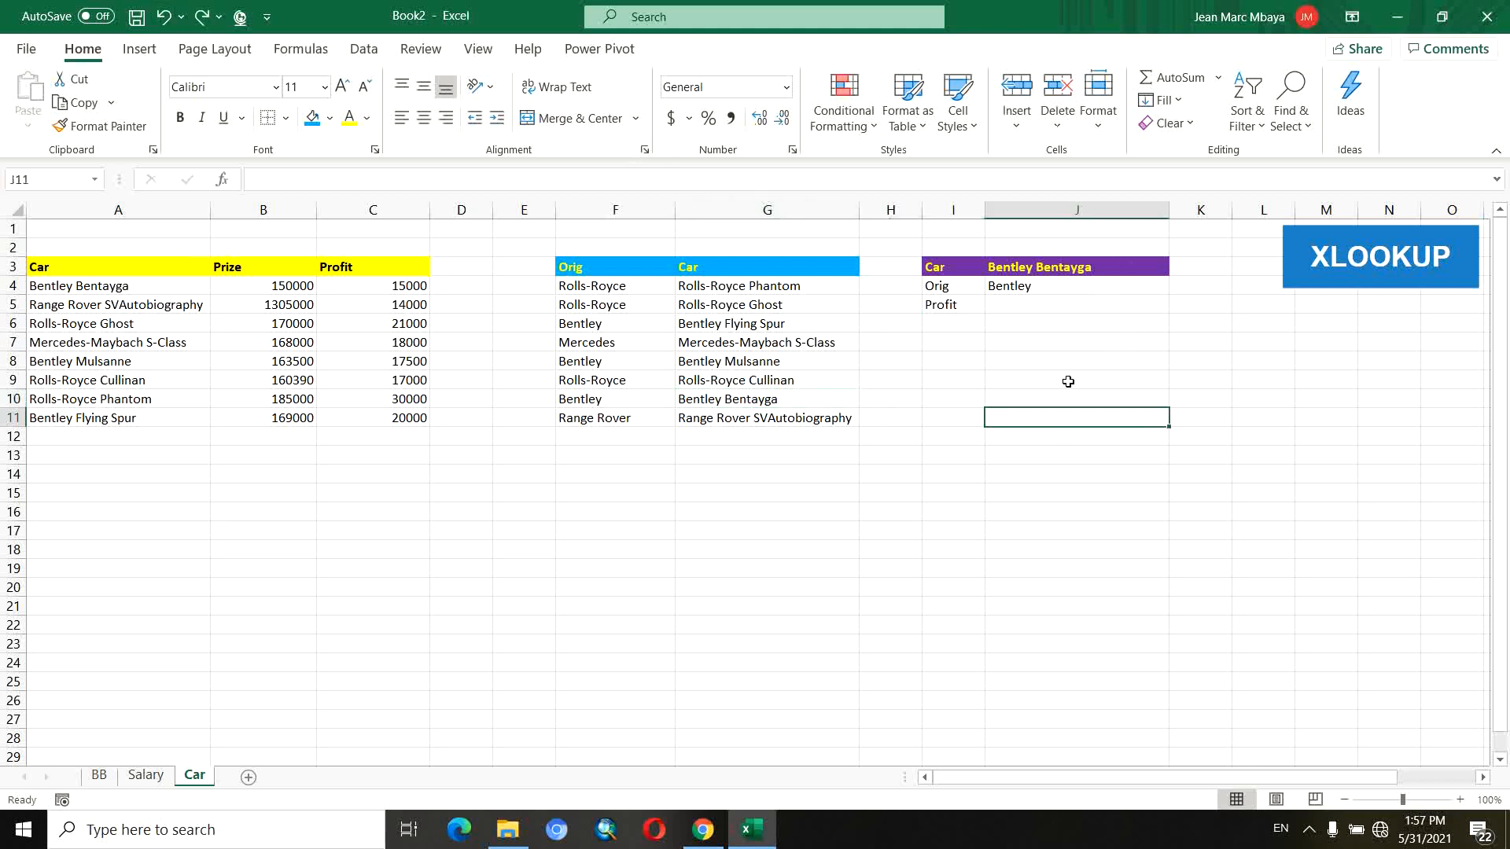
# Enter =XLOOKUP(J3,A4:A11,C4:C11) in J5 to look up the selected car's profit.
pyautogui.click(1073, 304)
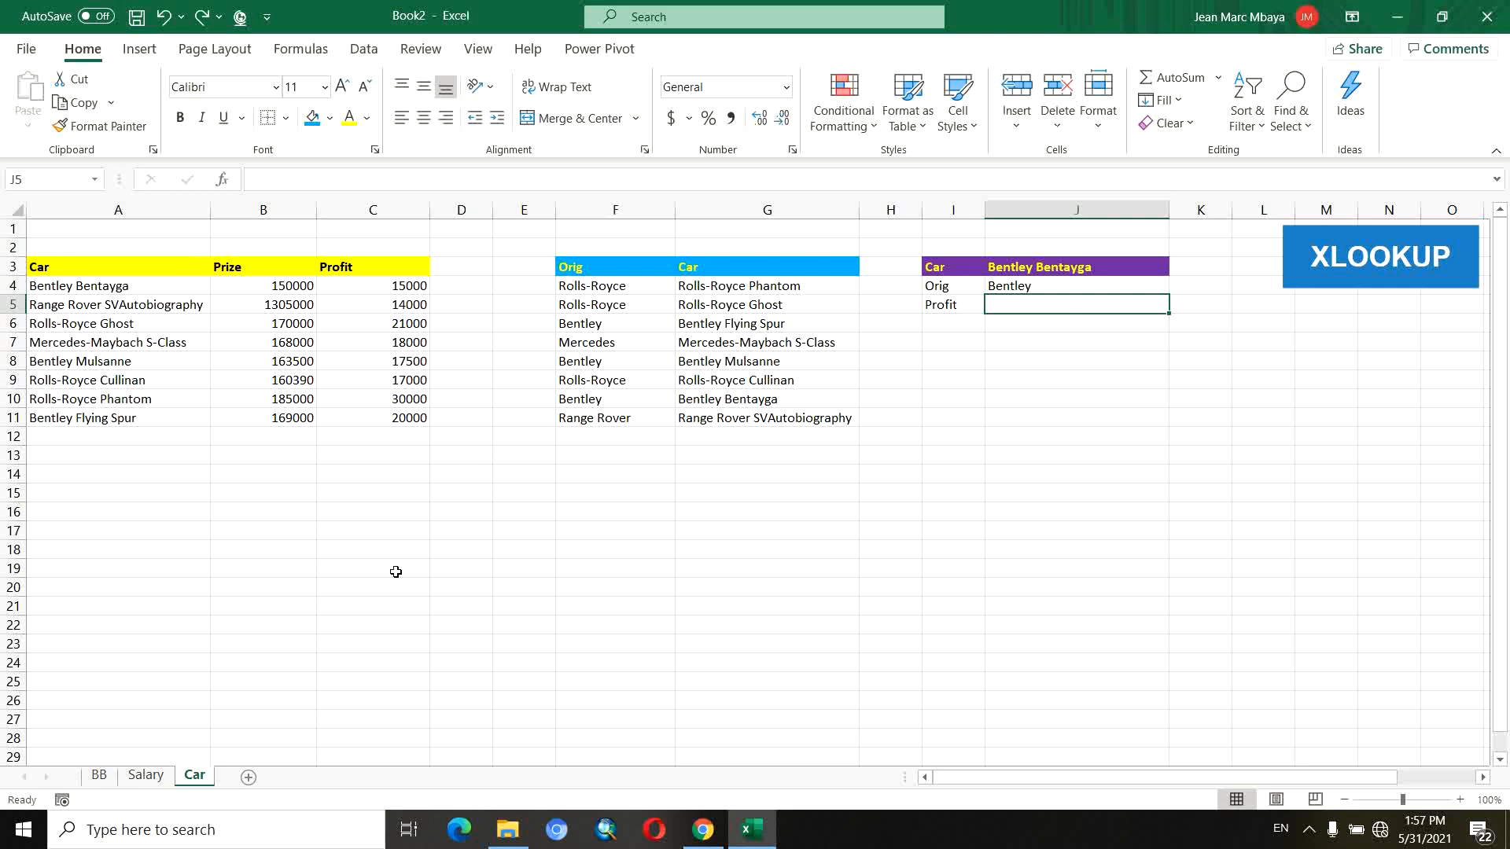
pyautogui.write('=')
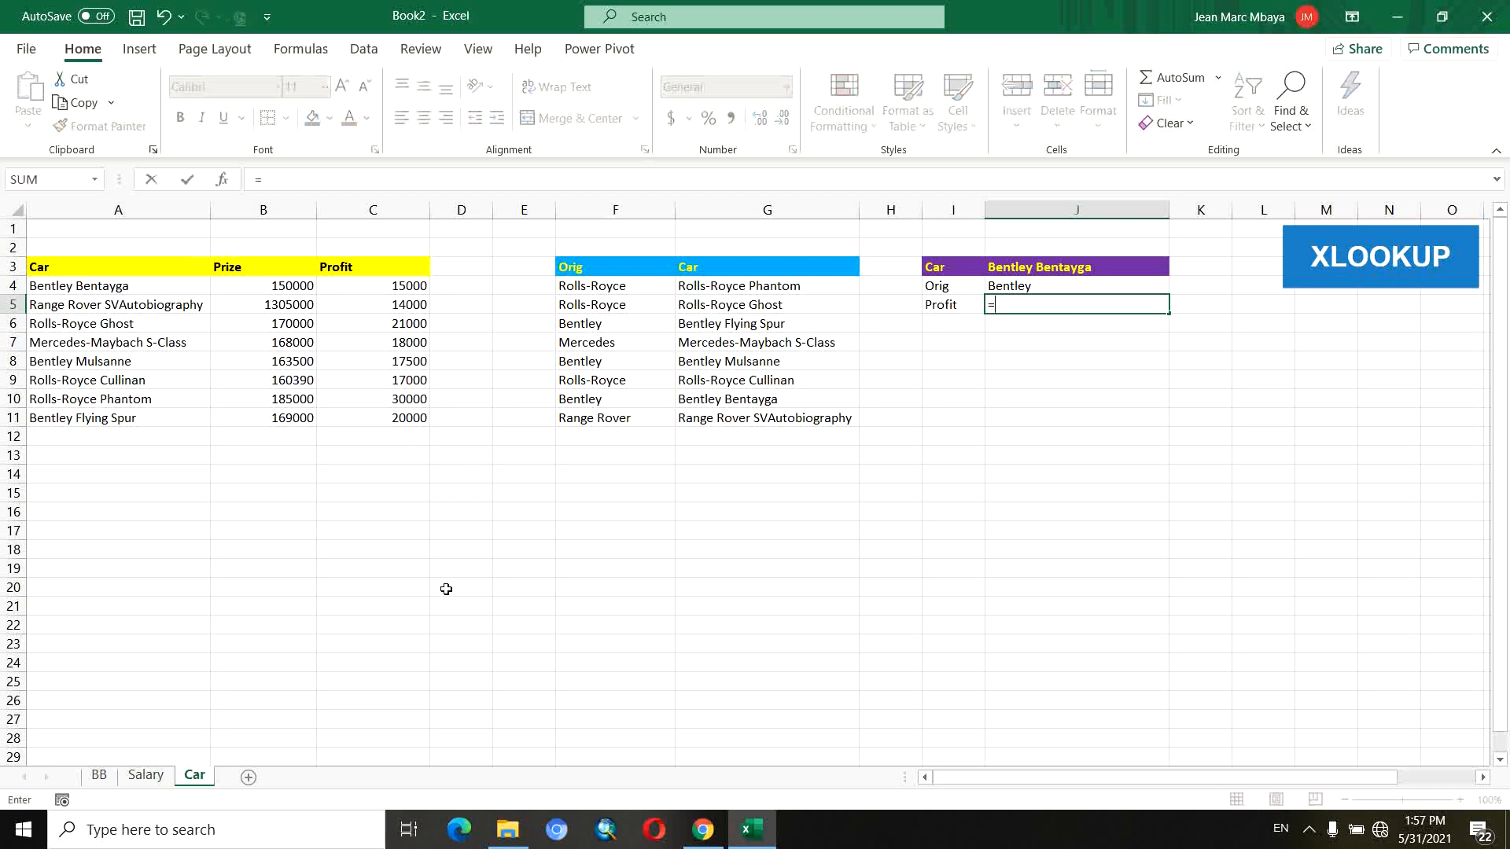
pyautogui.write('xlook')
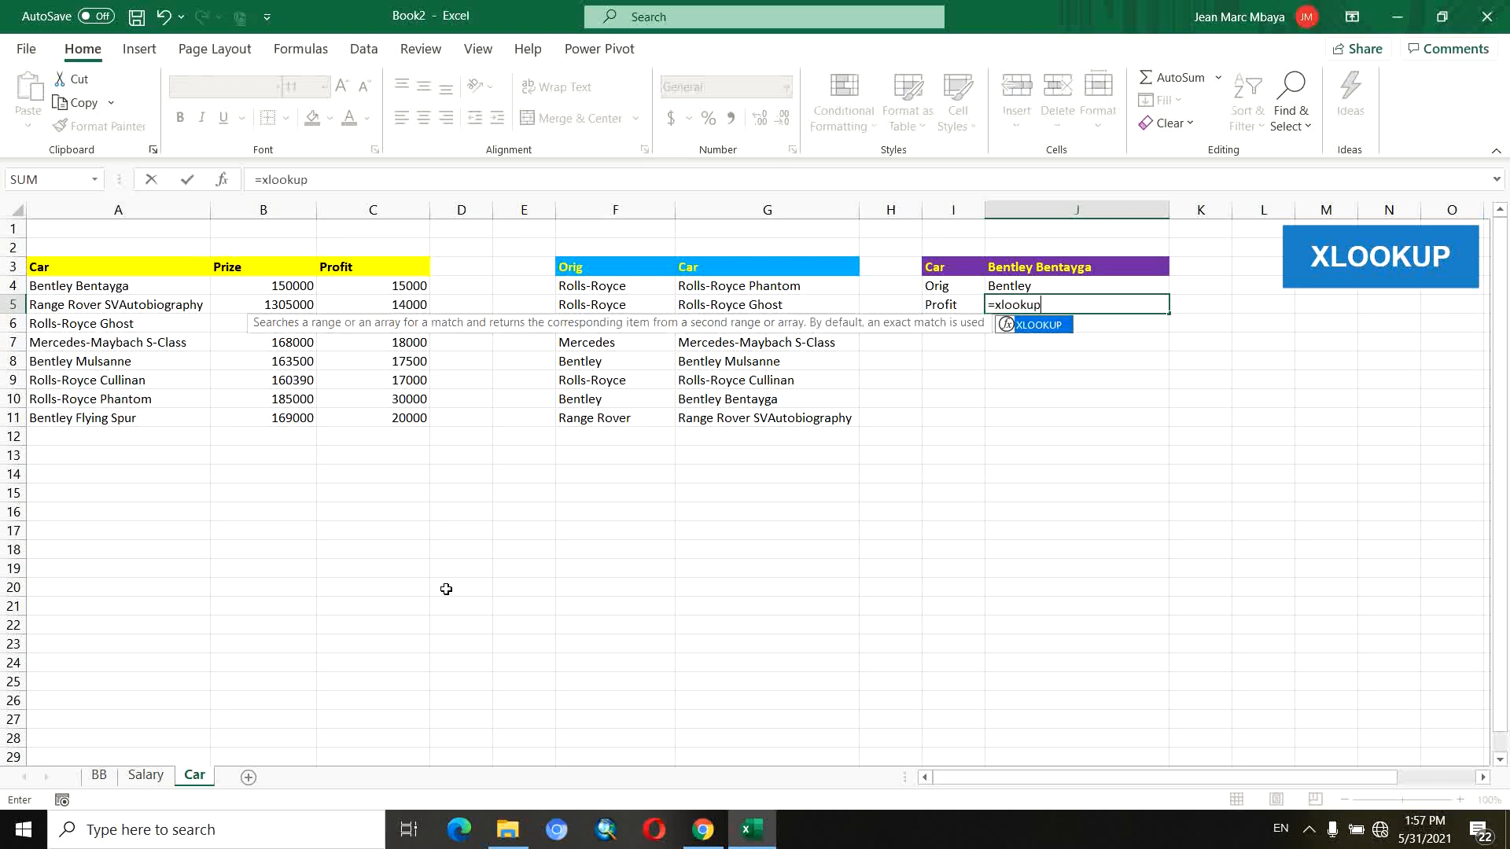
pyautogui.write('up')
pyautogui.press('Tab')
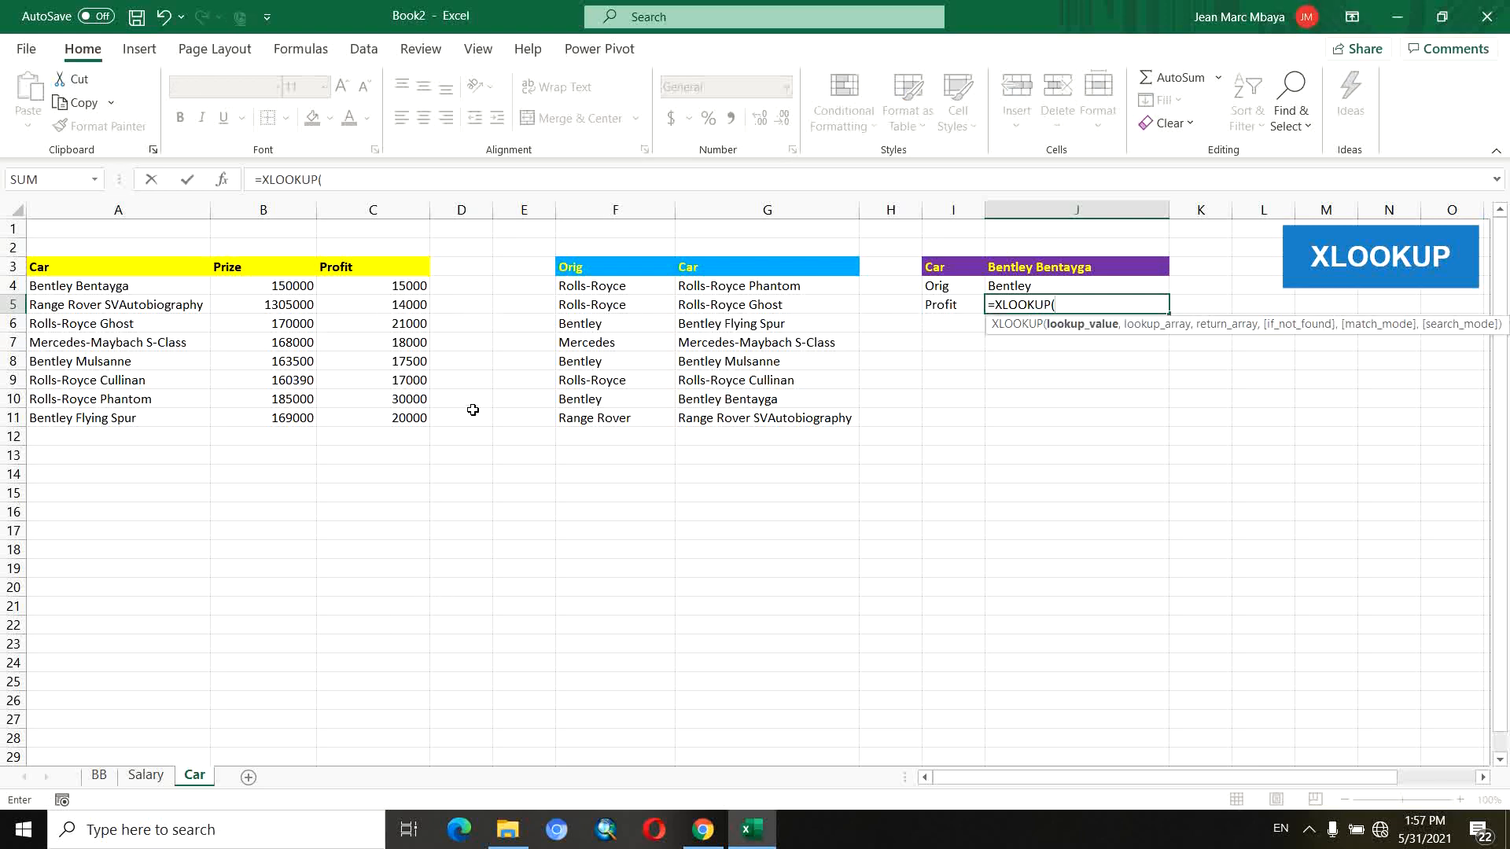
pyautogui.click(1053, 272)
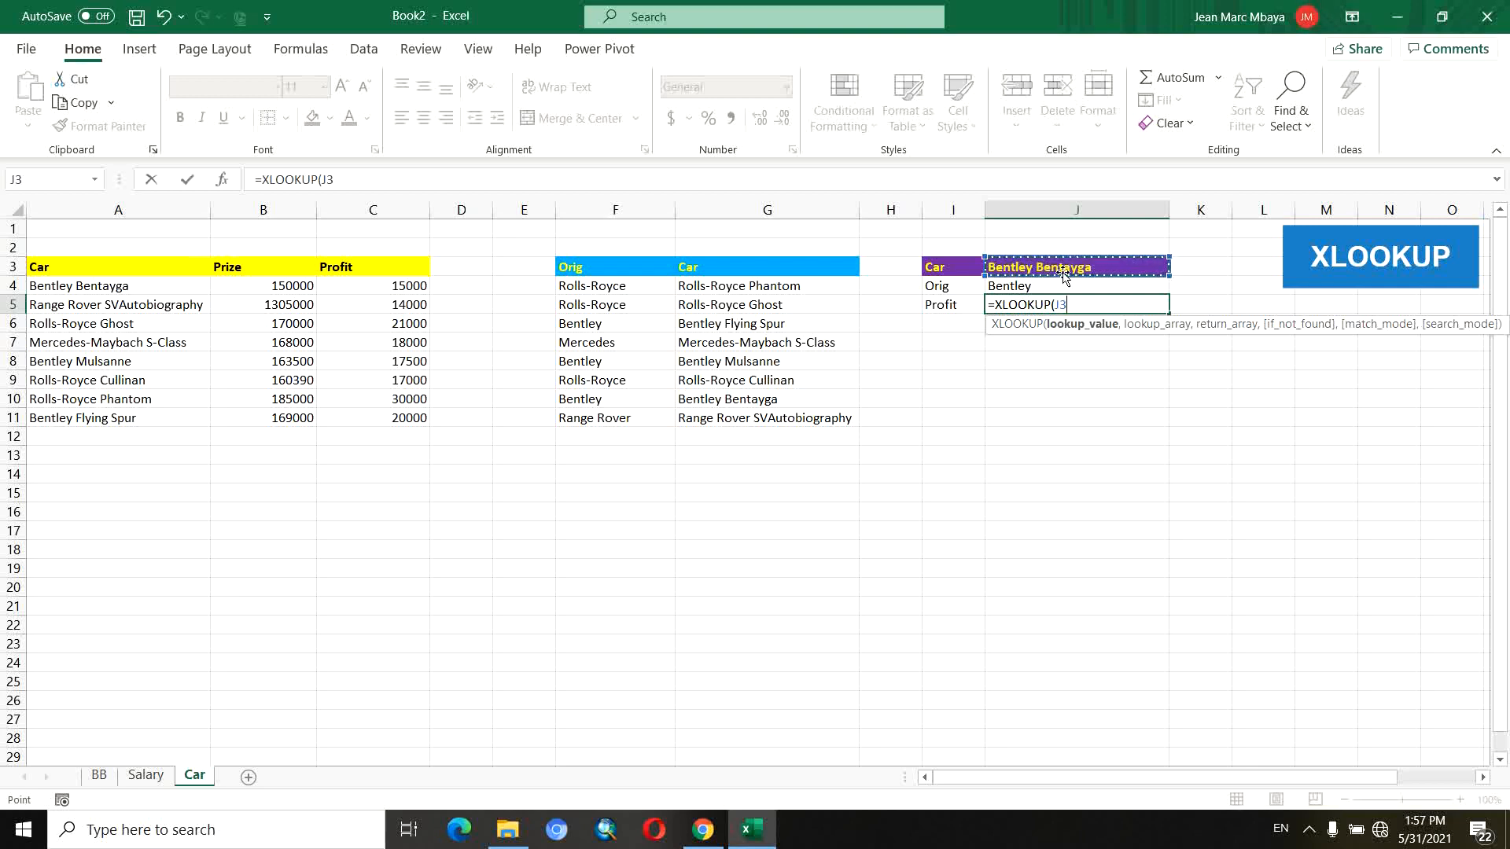
pyautogui.write(',')
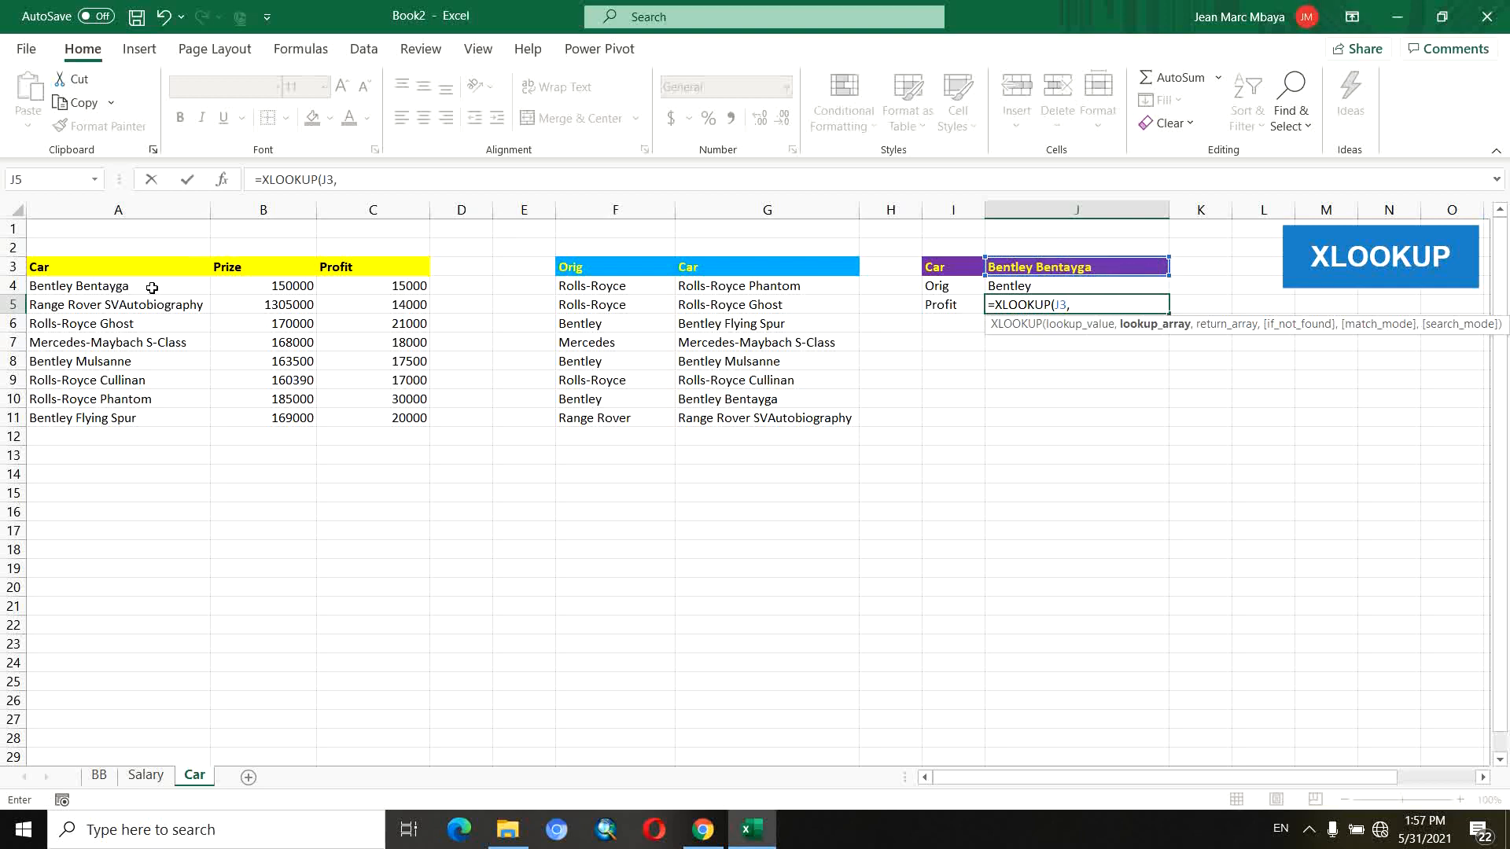
pyautogui.moveTo(152, 288); pyautogui.dragTo(138, 429)
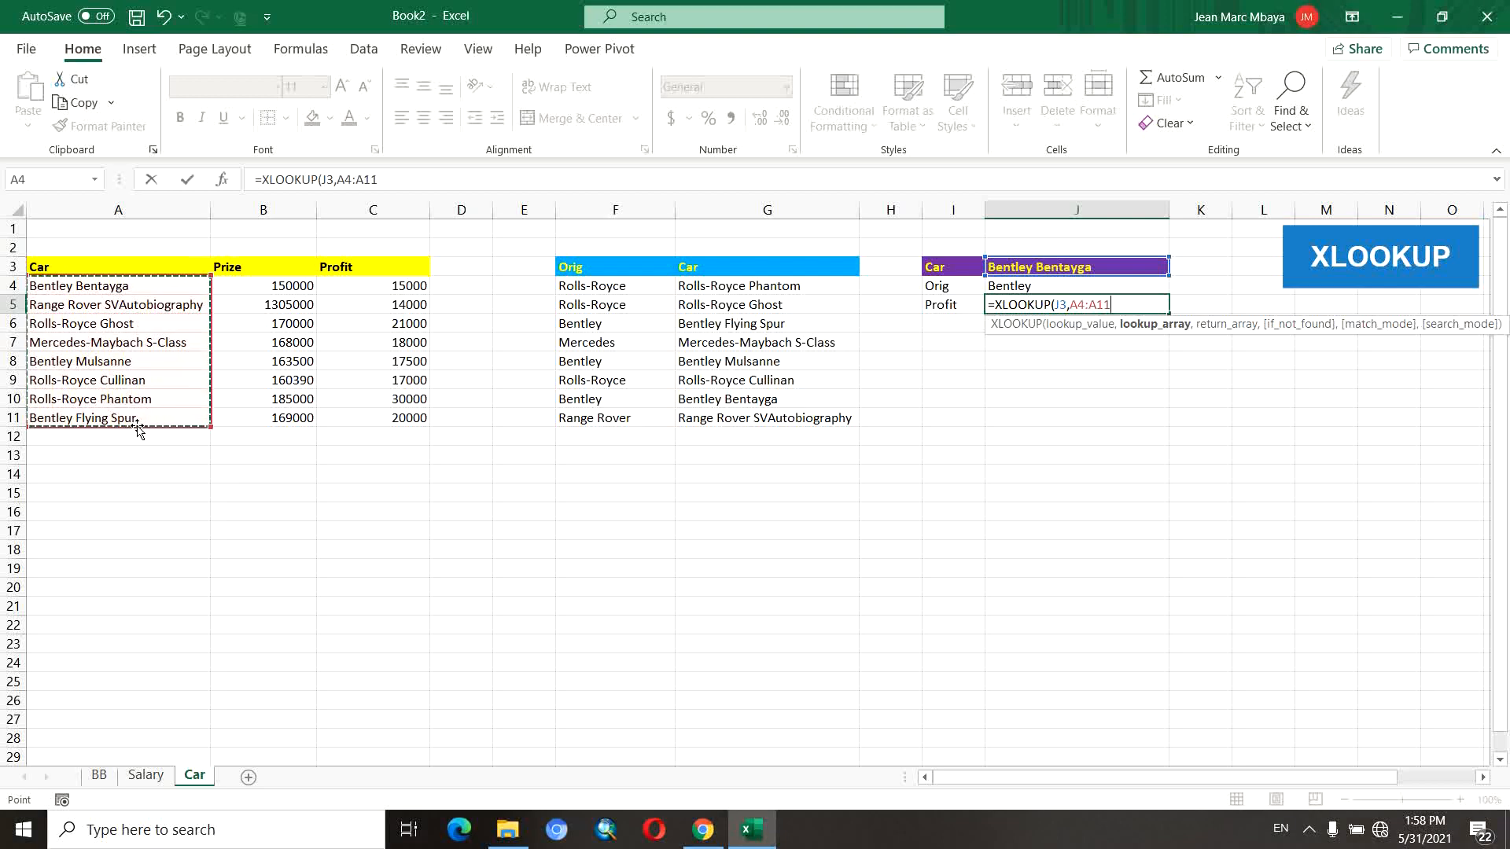
pyautogui.write(',')
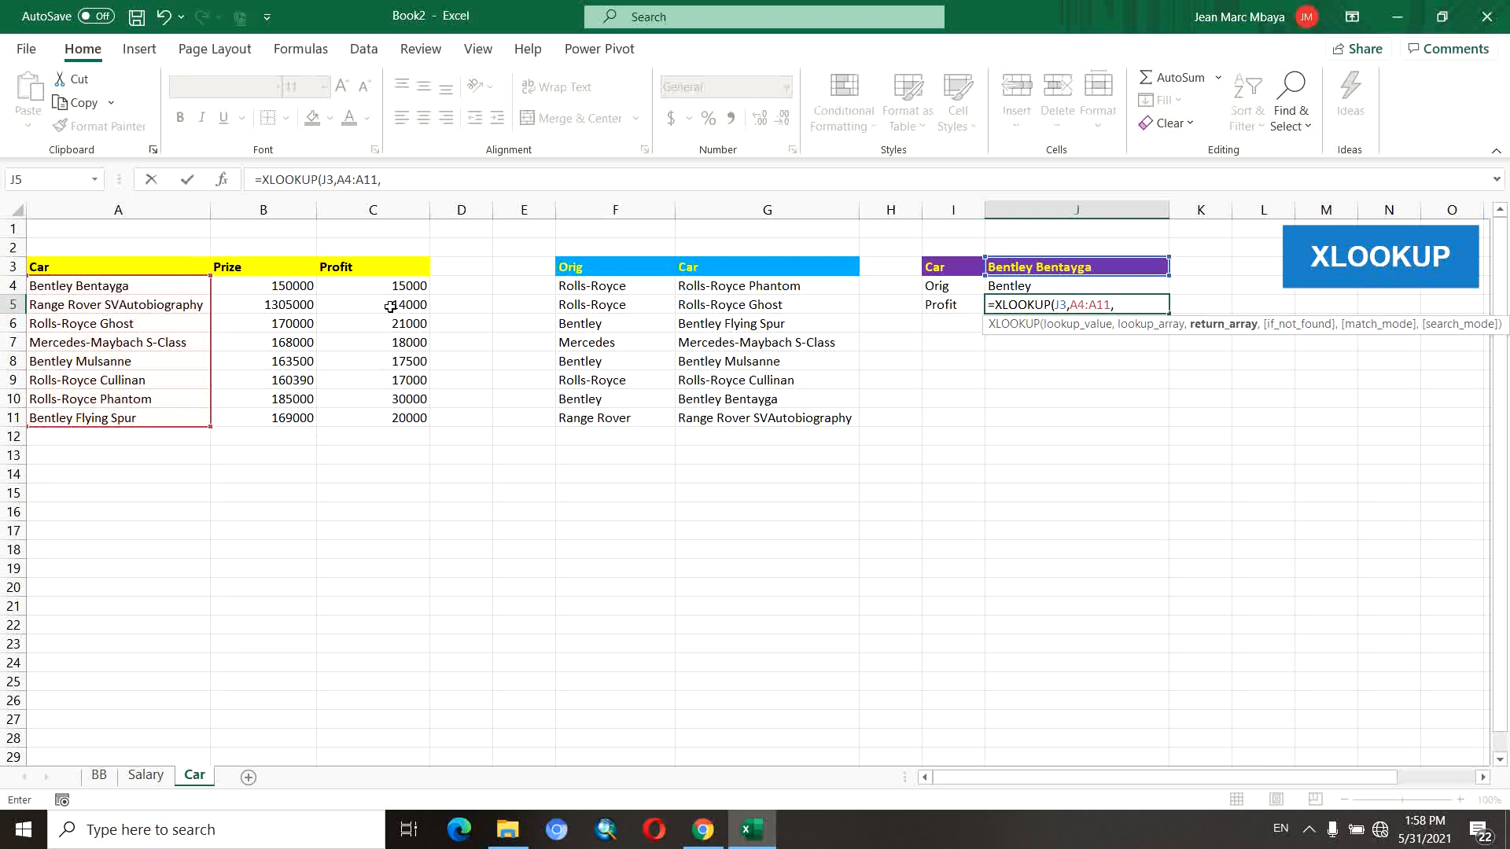
pyautogui.moveTo(385, 287); pyautogui.dragTo(387, 421)
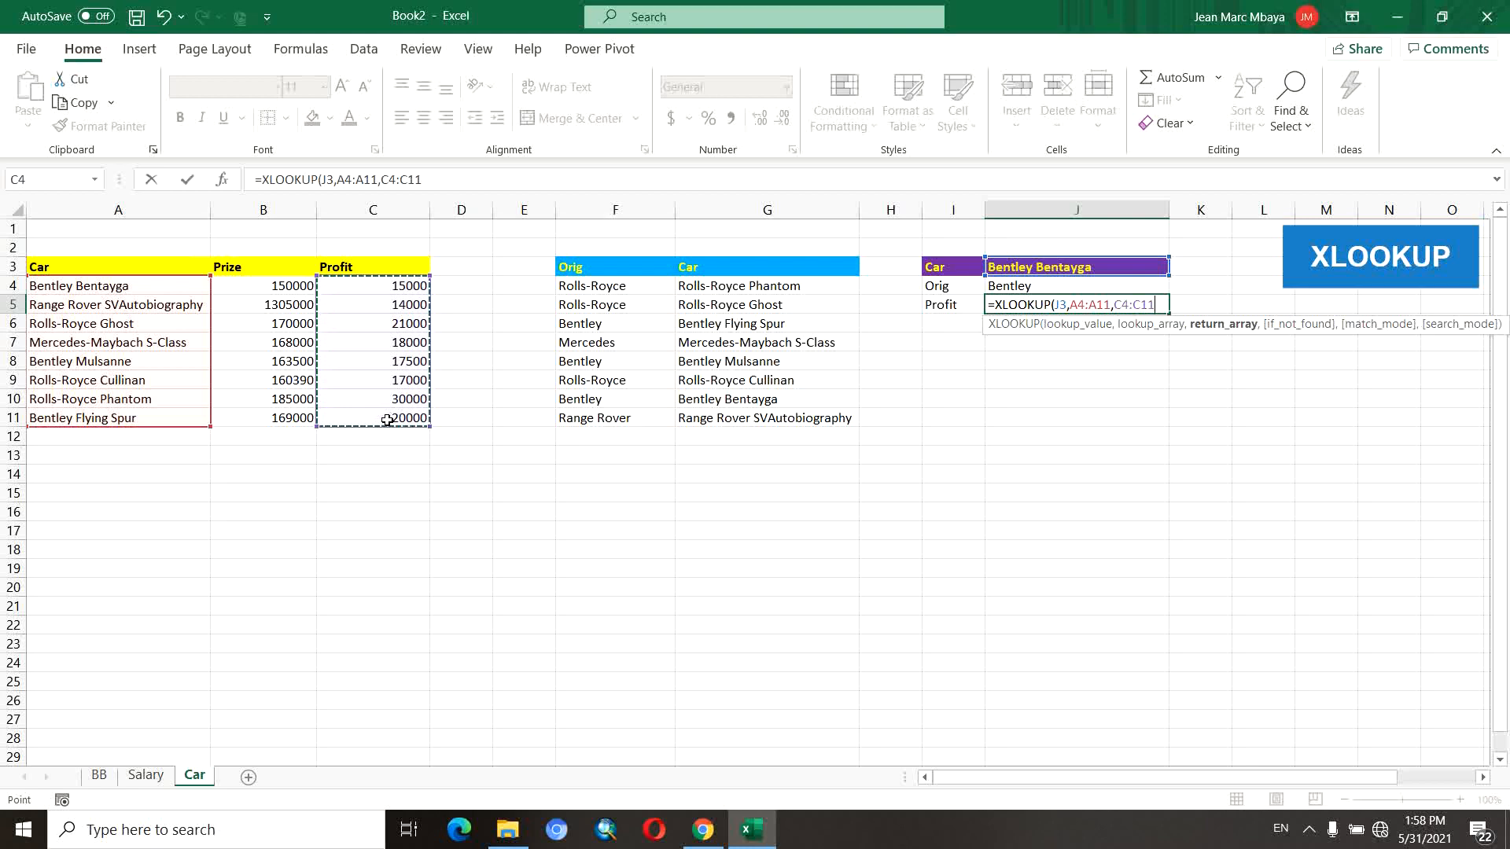
pyautogui.write(')')
pyautogui.press('Return')
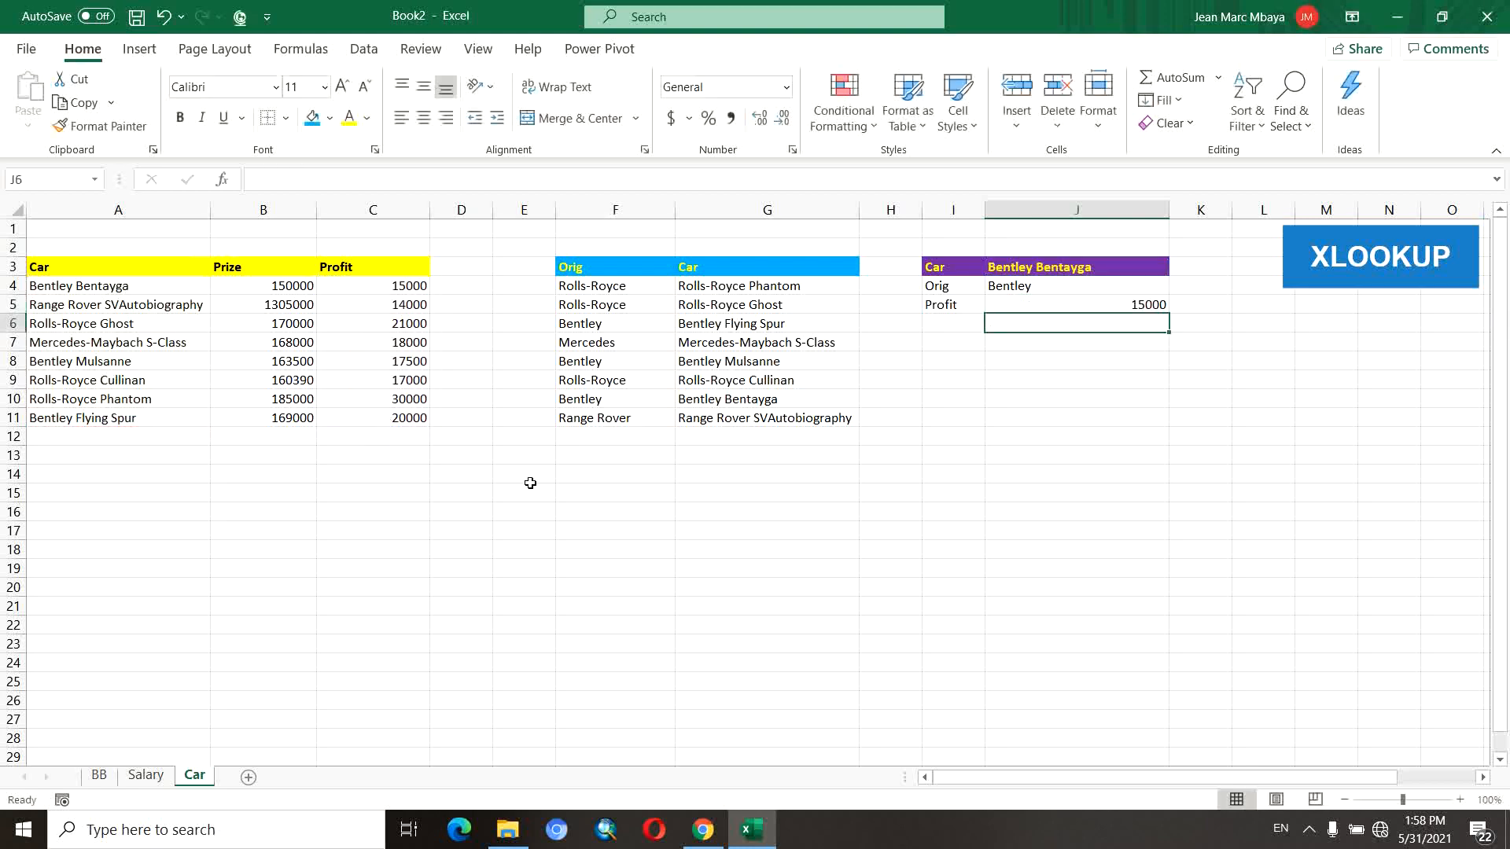
# Test both lookups by setting the car in J3 to Rolls-Royce Phantom and then Bentley Flying Spur.
pyautogui.click(1164, 267)
pyautogui.click(1177, 268)
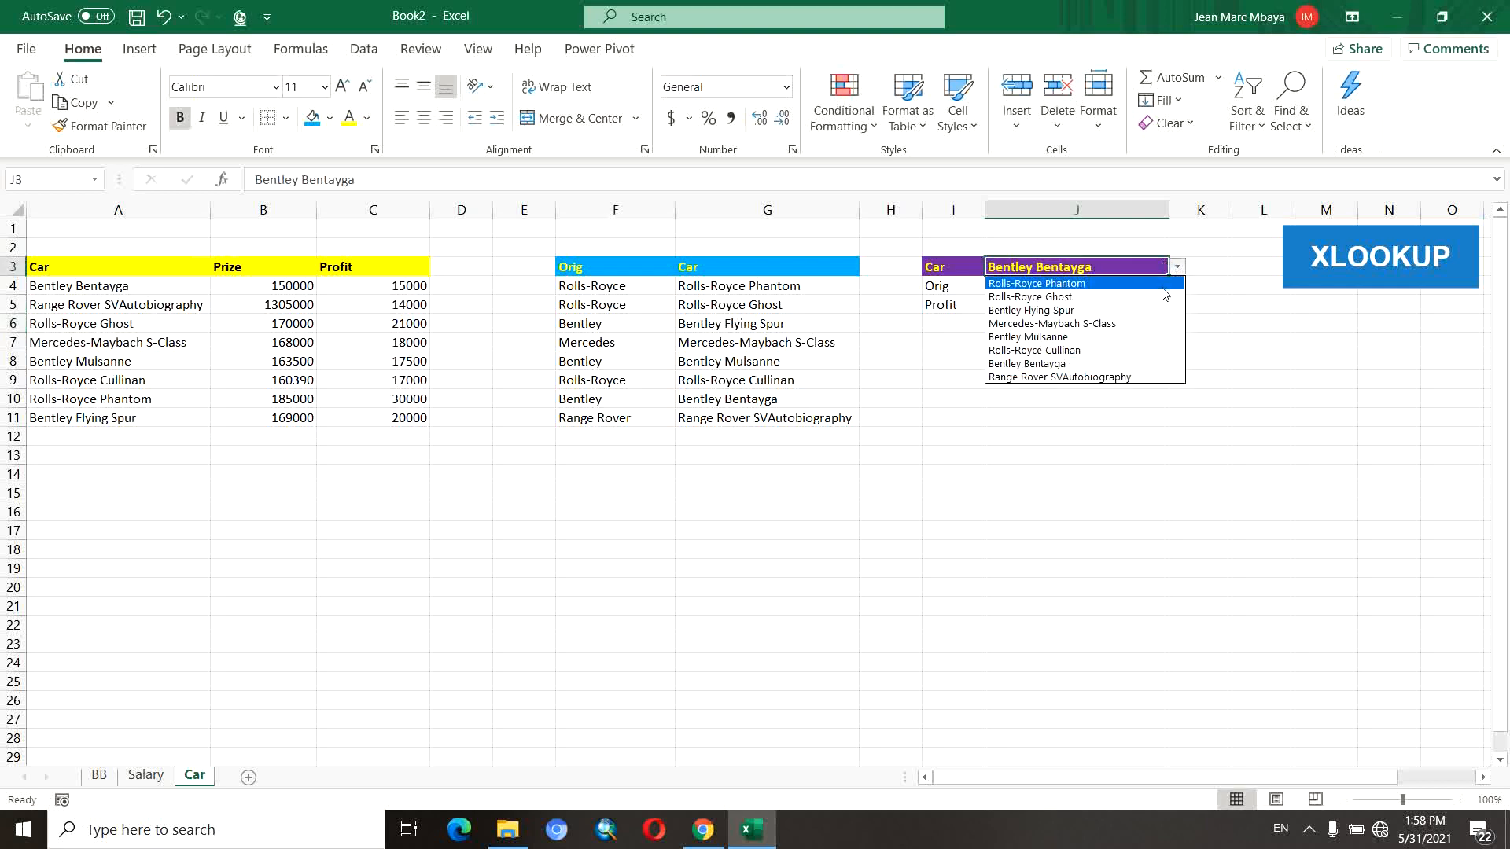
pyautogui.click(1161, 284)
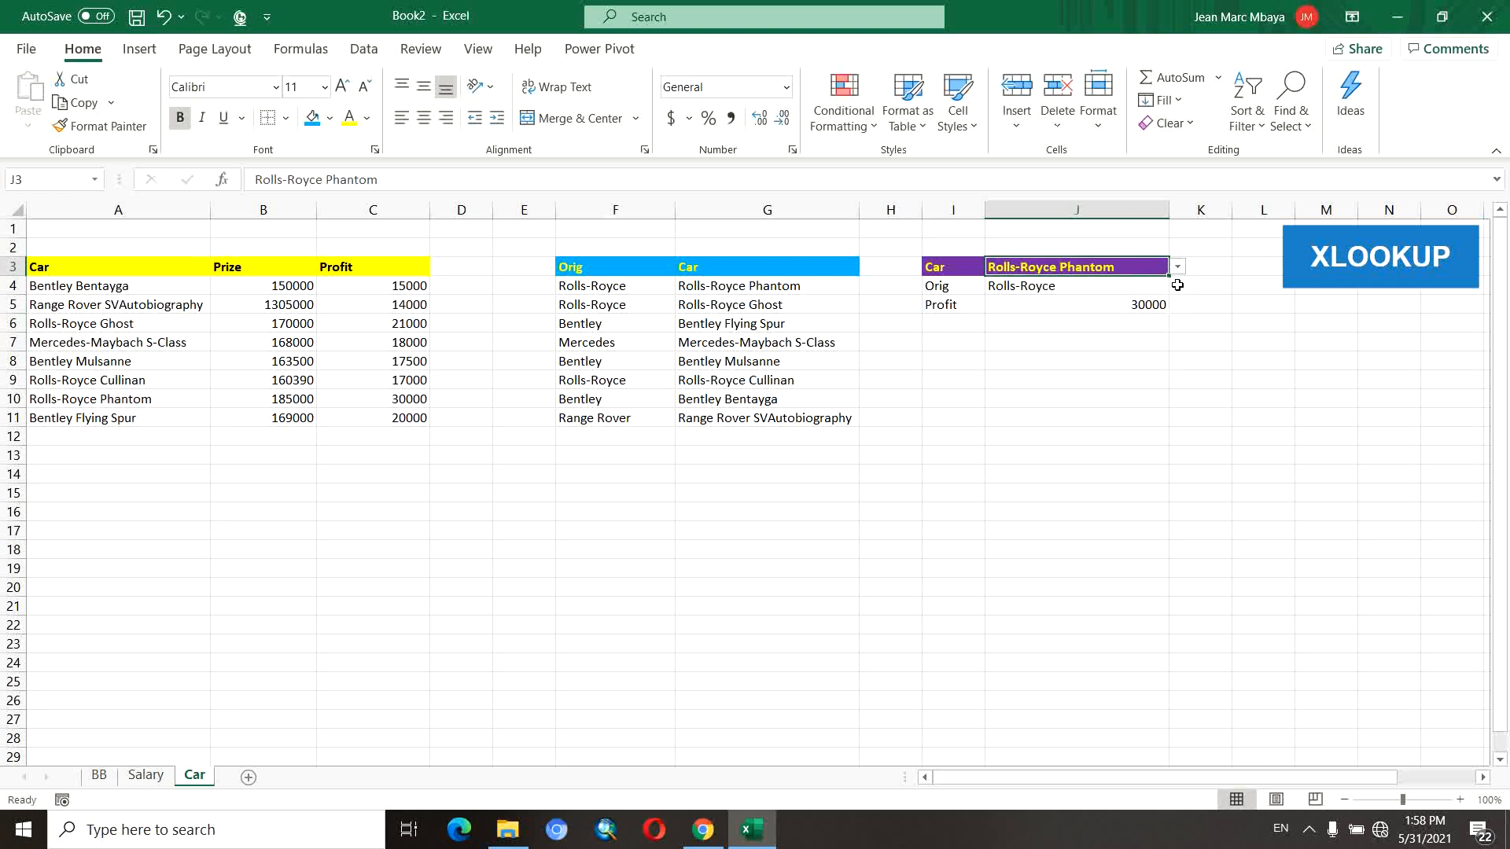
pyautogui.click(1178, 268)
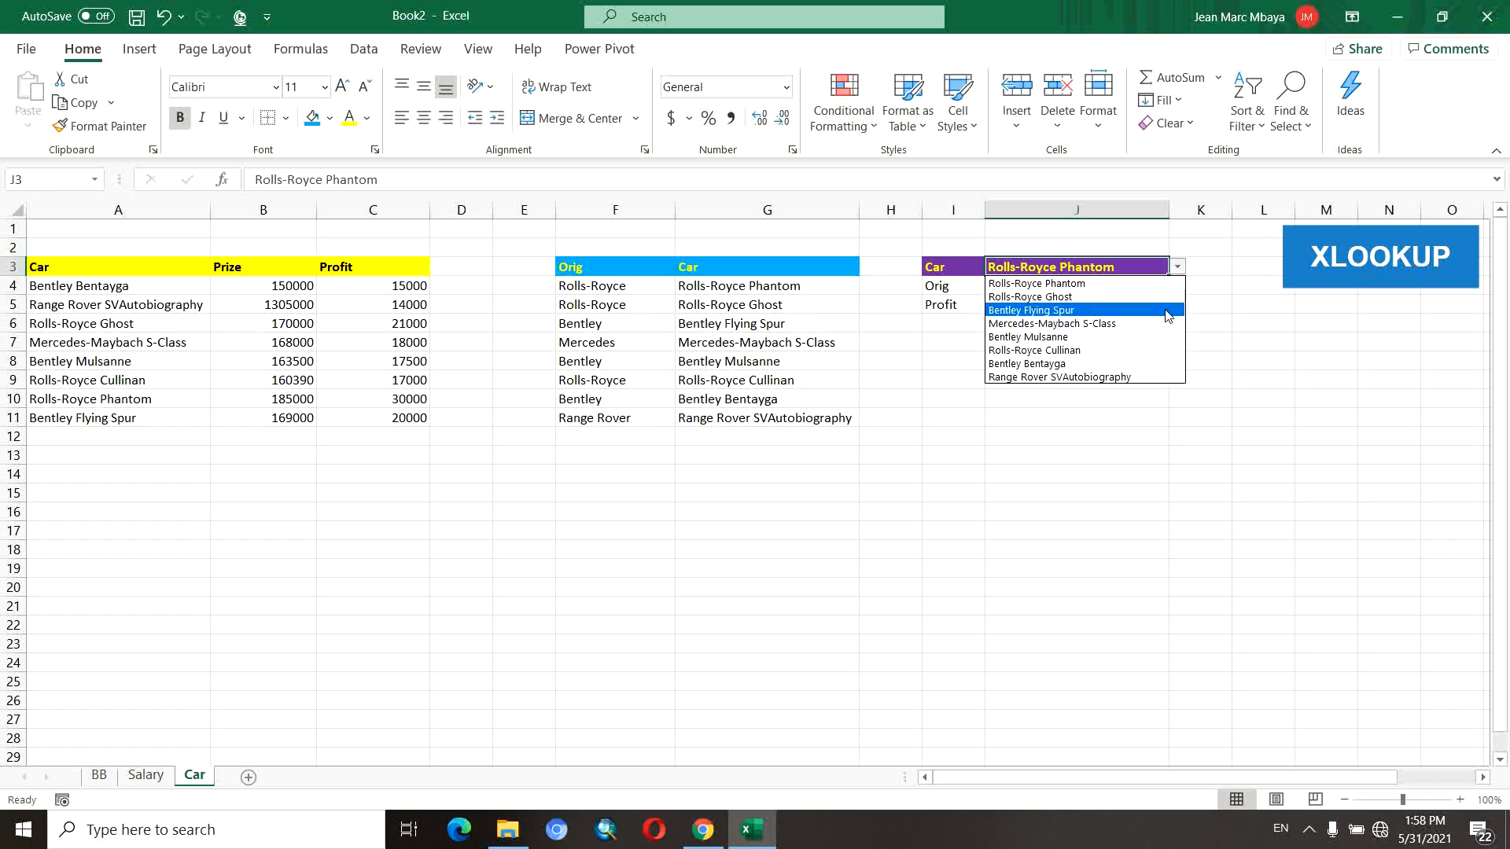
pyautogui.click(1166, 315)
pyautogui.click(1179, 268)
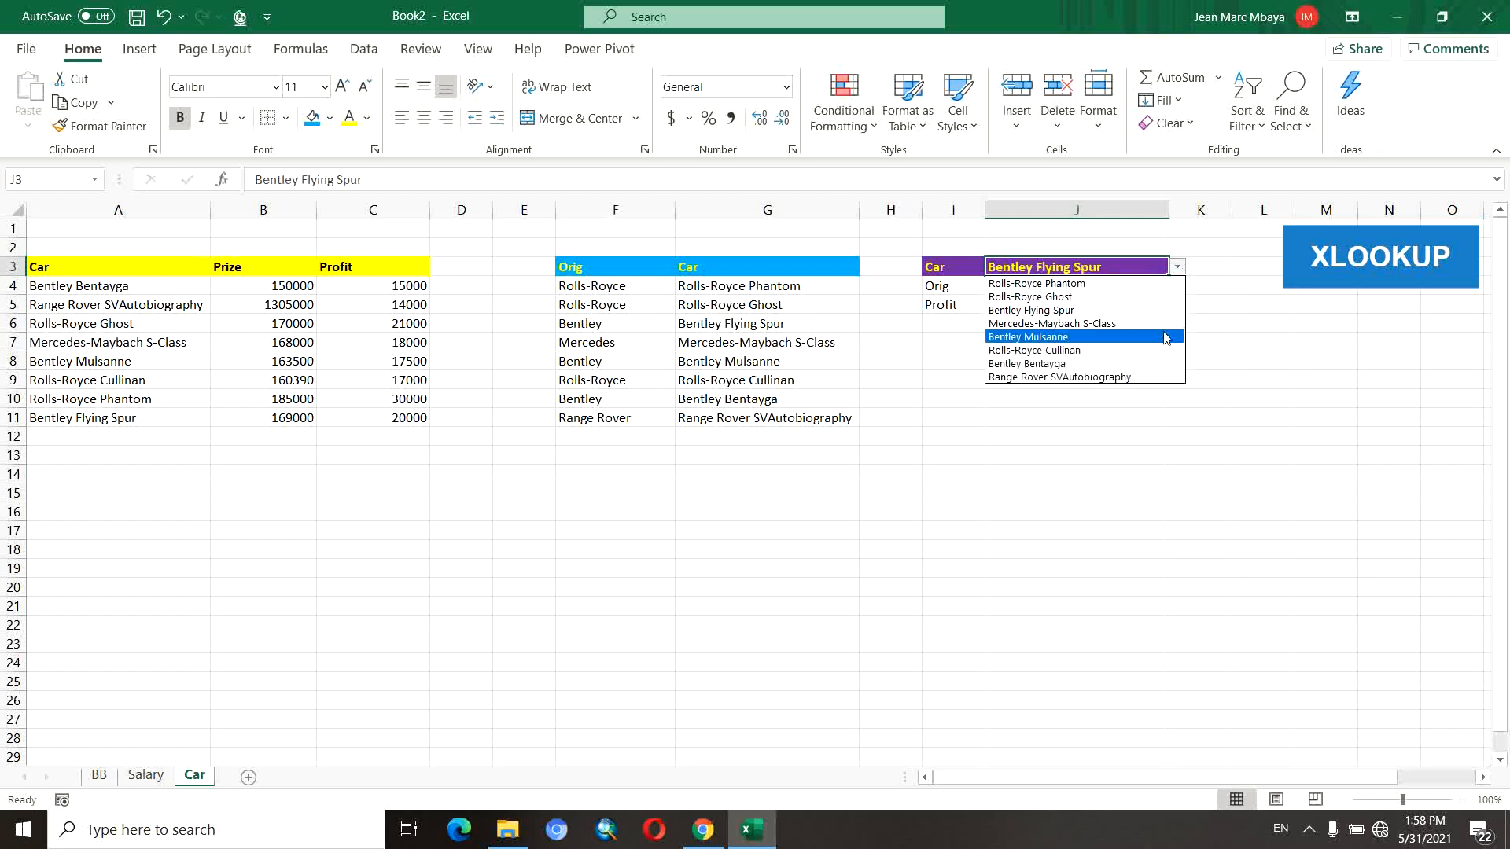